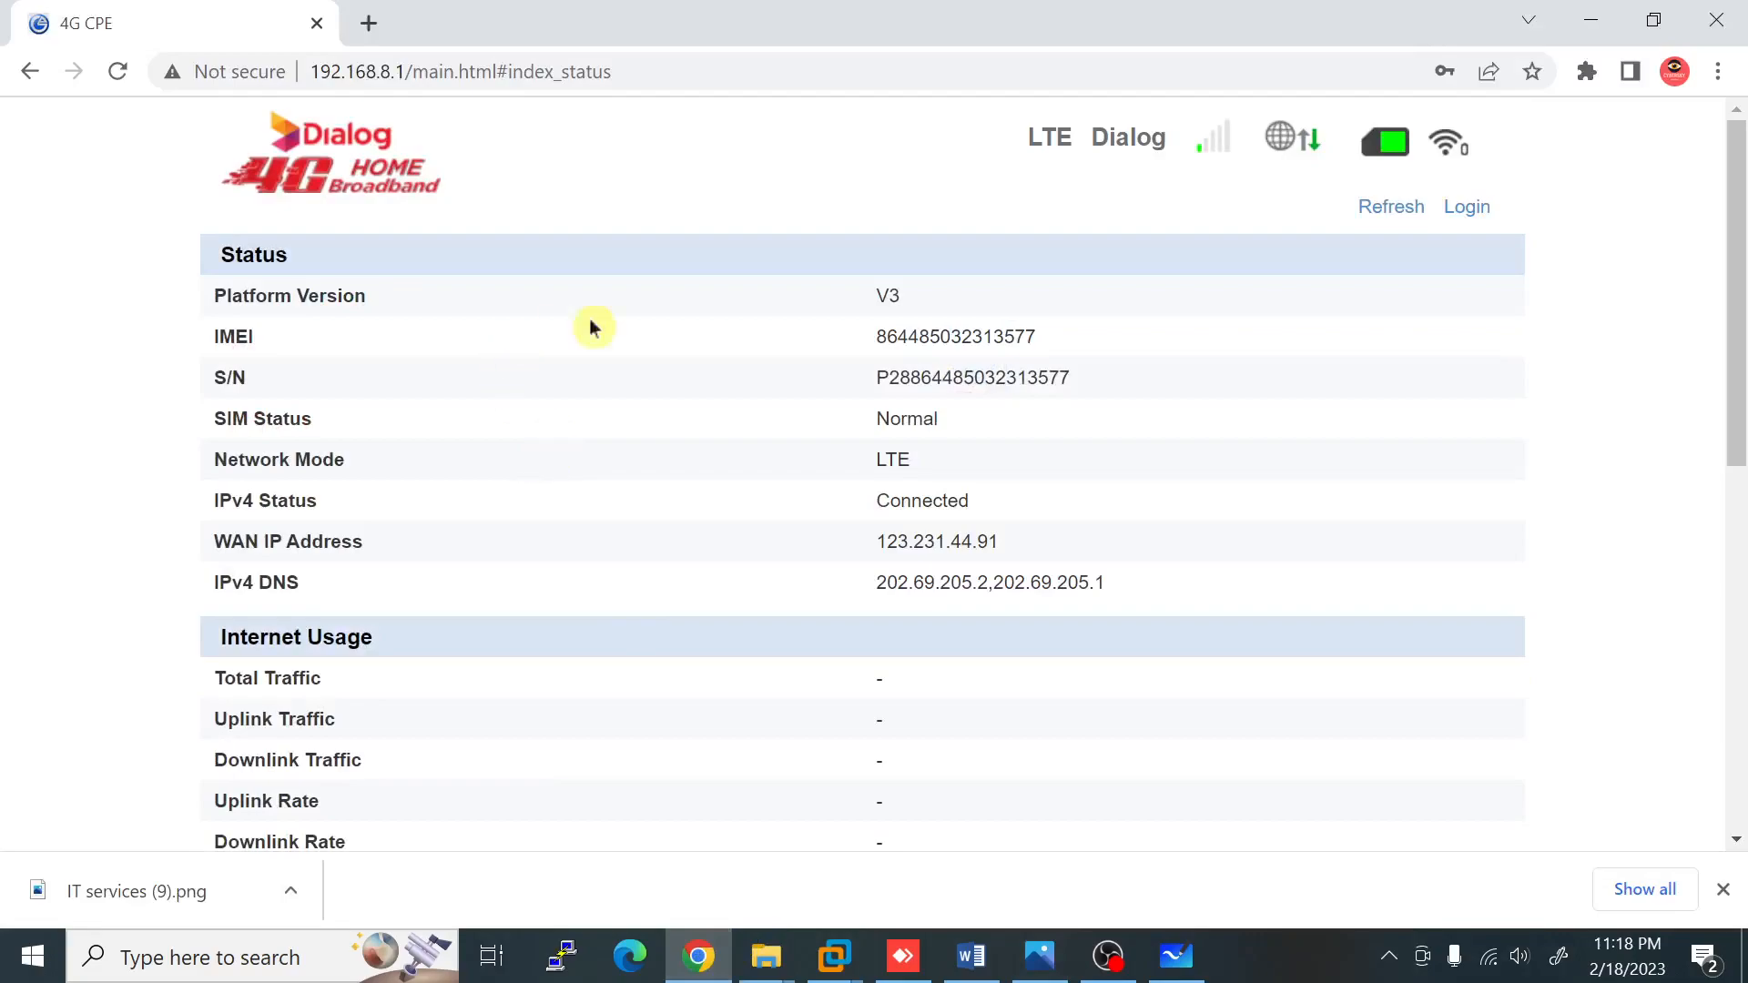
Step: Sign in to the Dialog 4G router web UI using the saved credentials
{"action": "left_click", "coordinate": [1467, 208]}
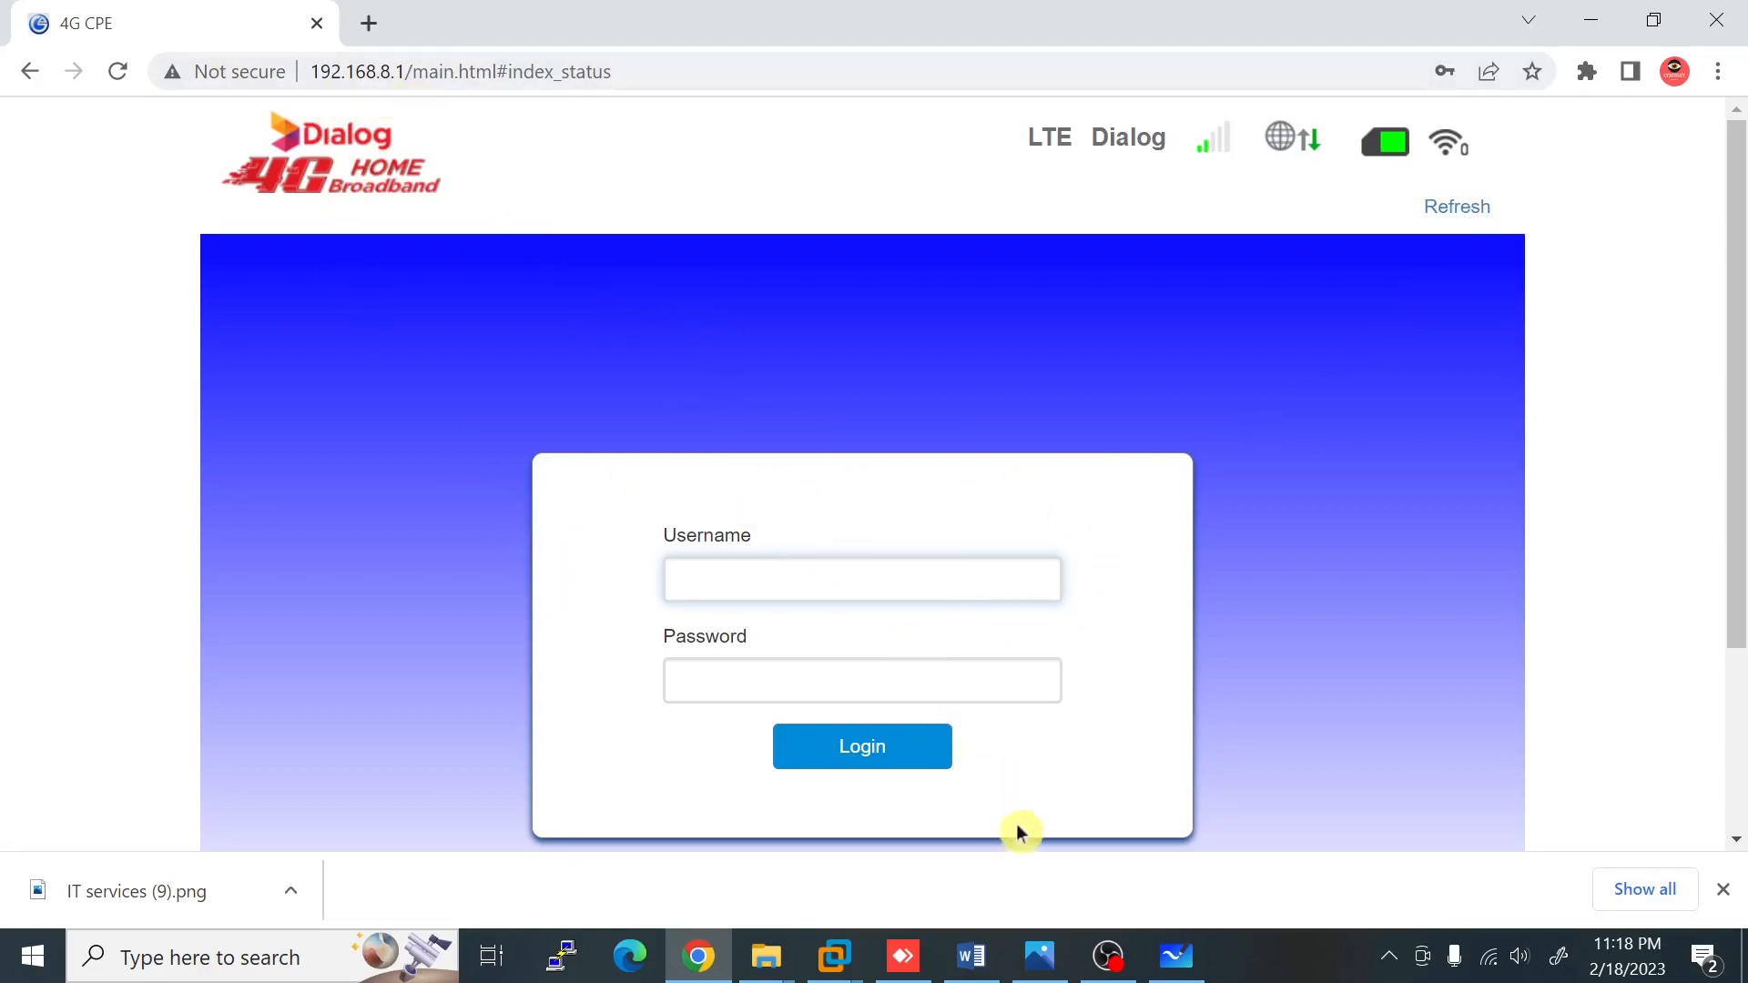
{"action": "left_click", "coordinate": [1175, 956]}
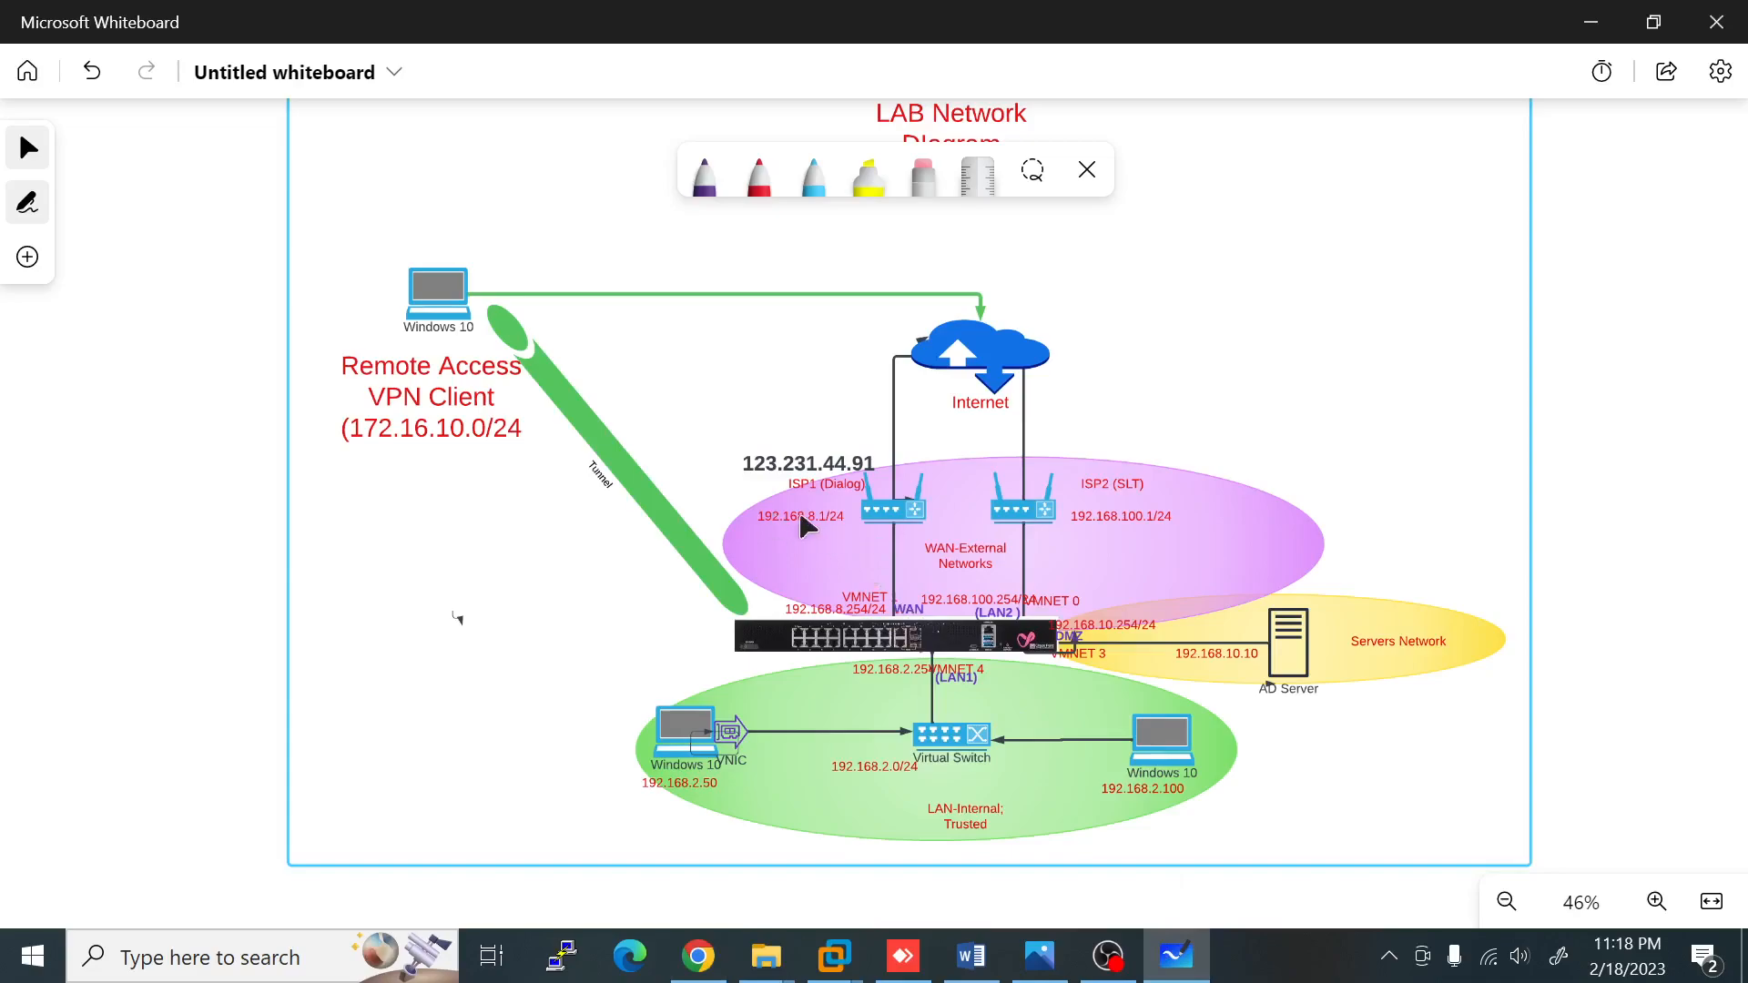
{"action": "left_click", "coordinate": [698, 956]}
{"action": "left_click", "coordinate": [819, 583]}
{"action": "left_click", "coordinate": [820, 648]}
{"action": "left_click", "coordinate": [861, 733]}
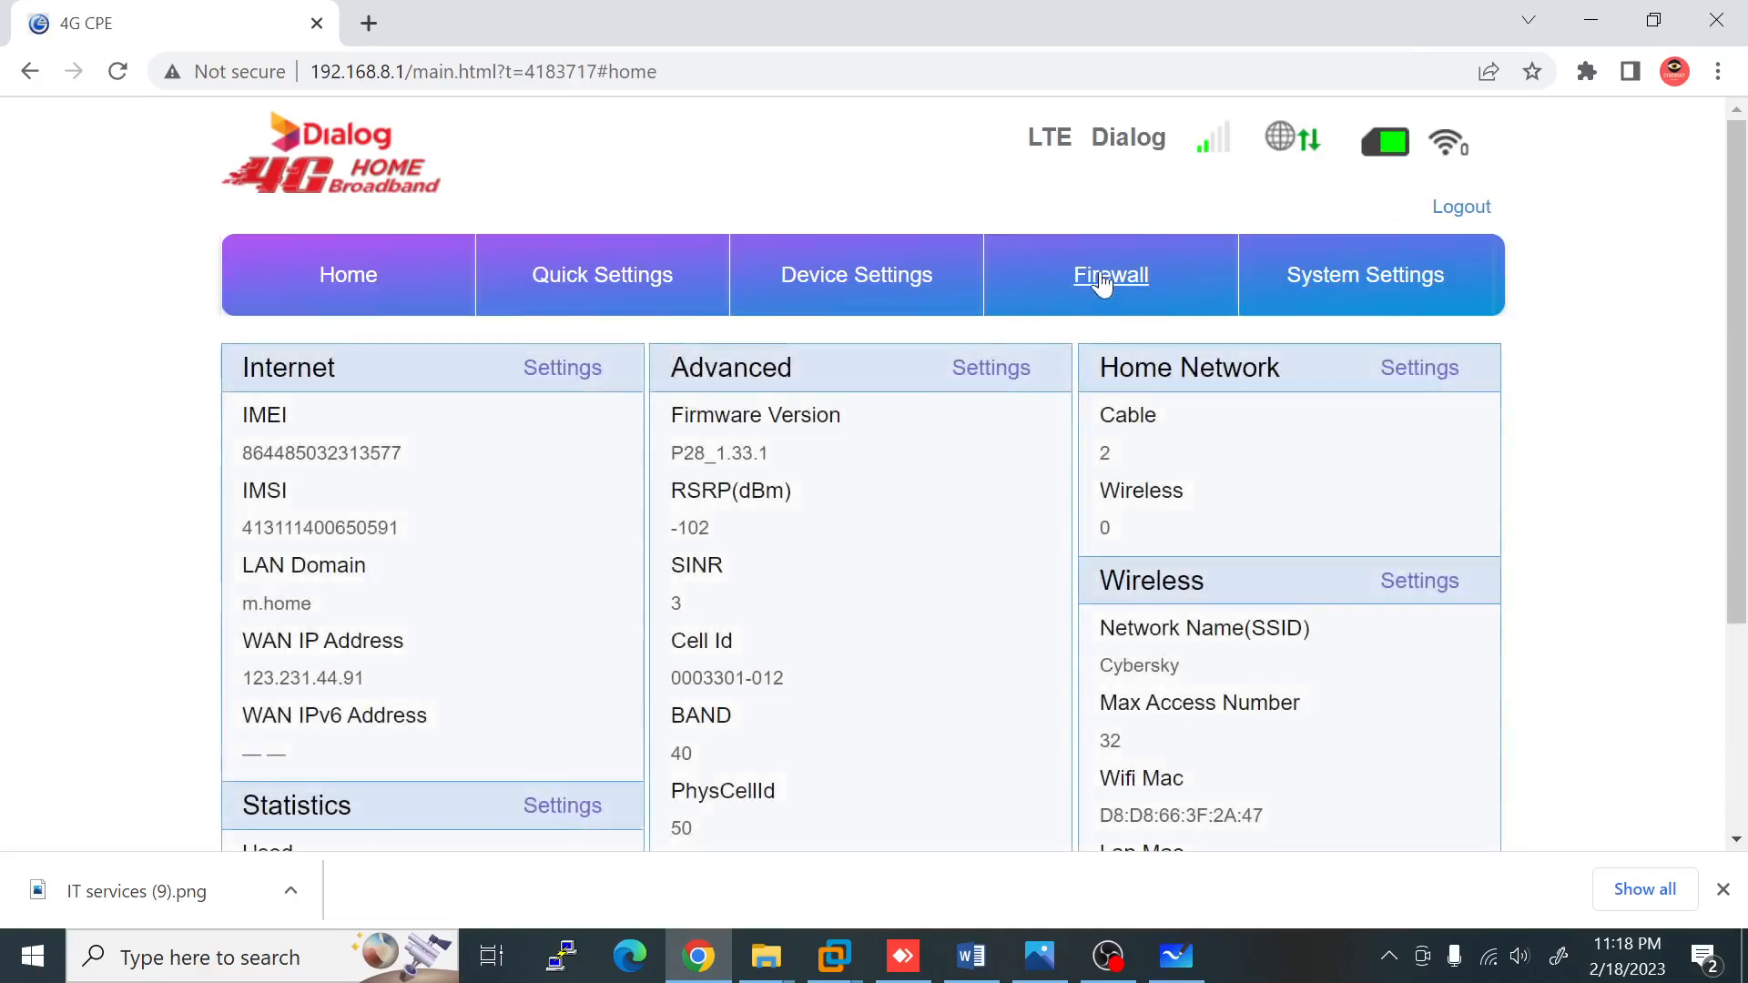
Step: Open the router's Firewall section and show its Port Forwarding settings
{"action": "left_click", "coordinate": [1104, 278]}
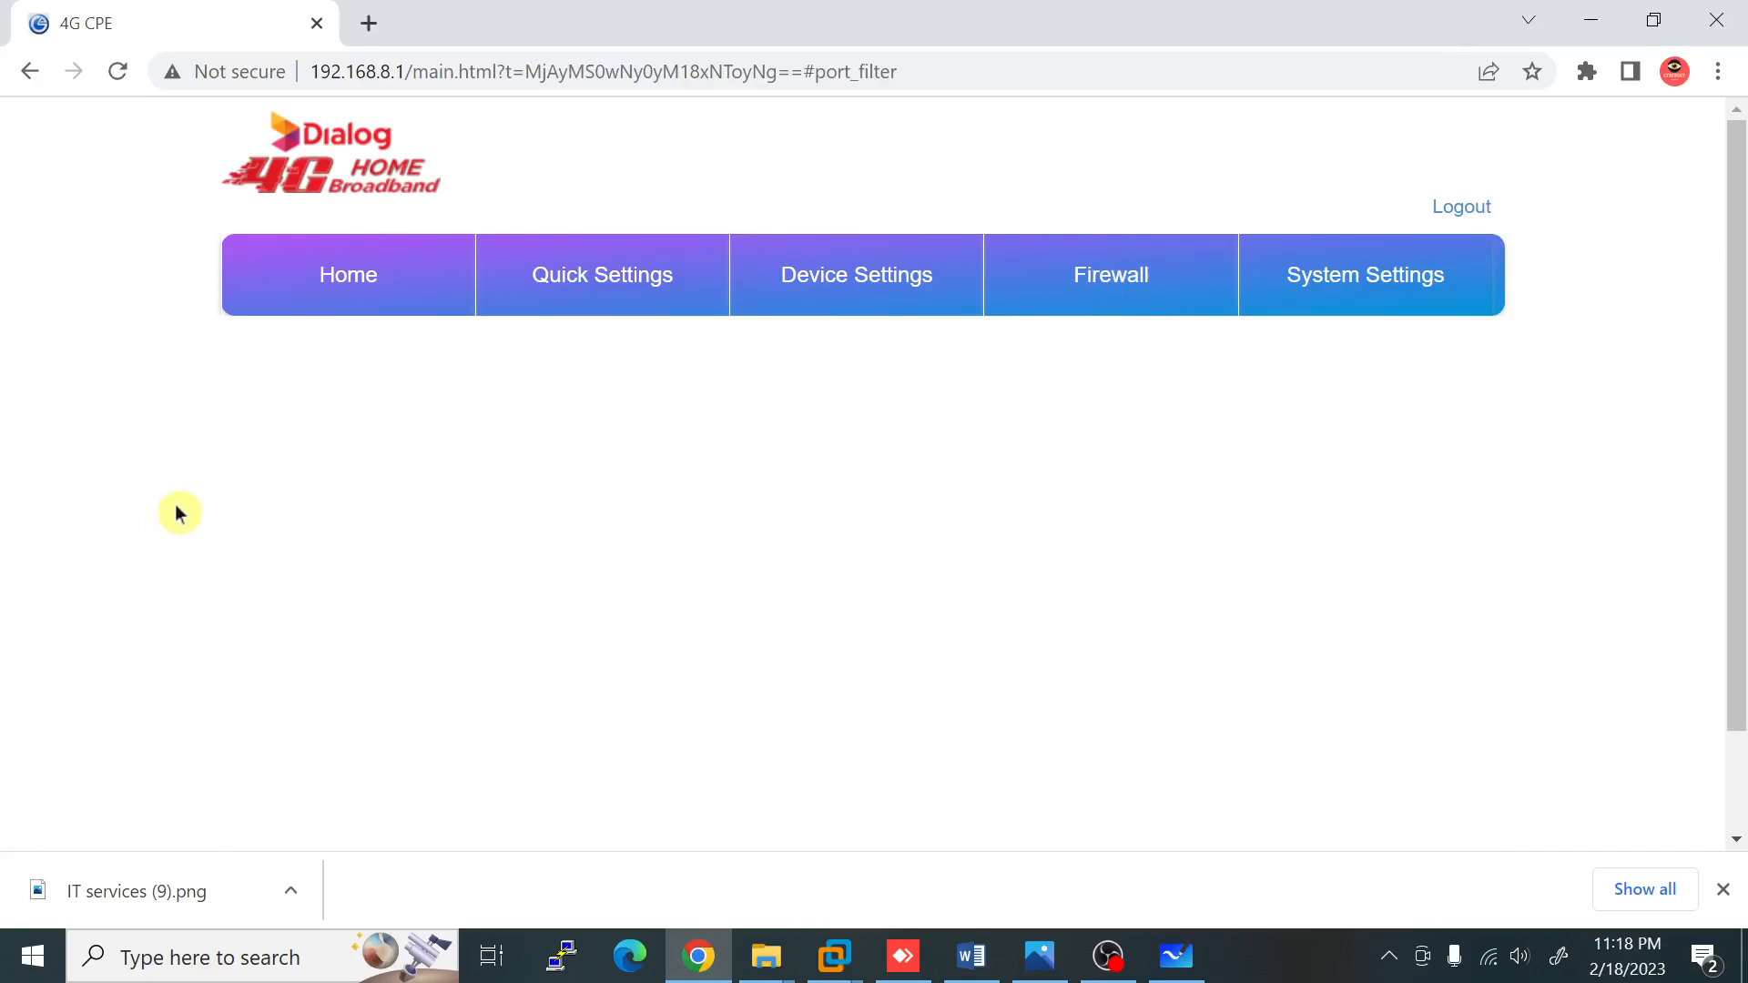
{"action": "scroll", "coordinate": [64, 498], "scroll_direction": "down", "scroll_amount": 1}
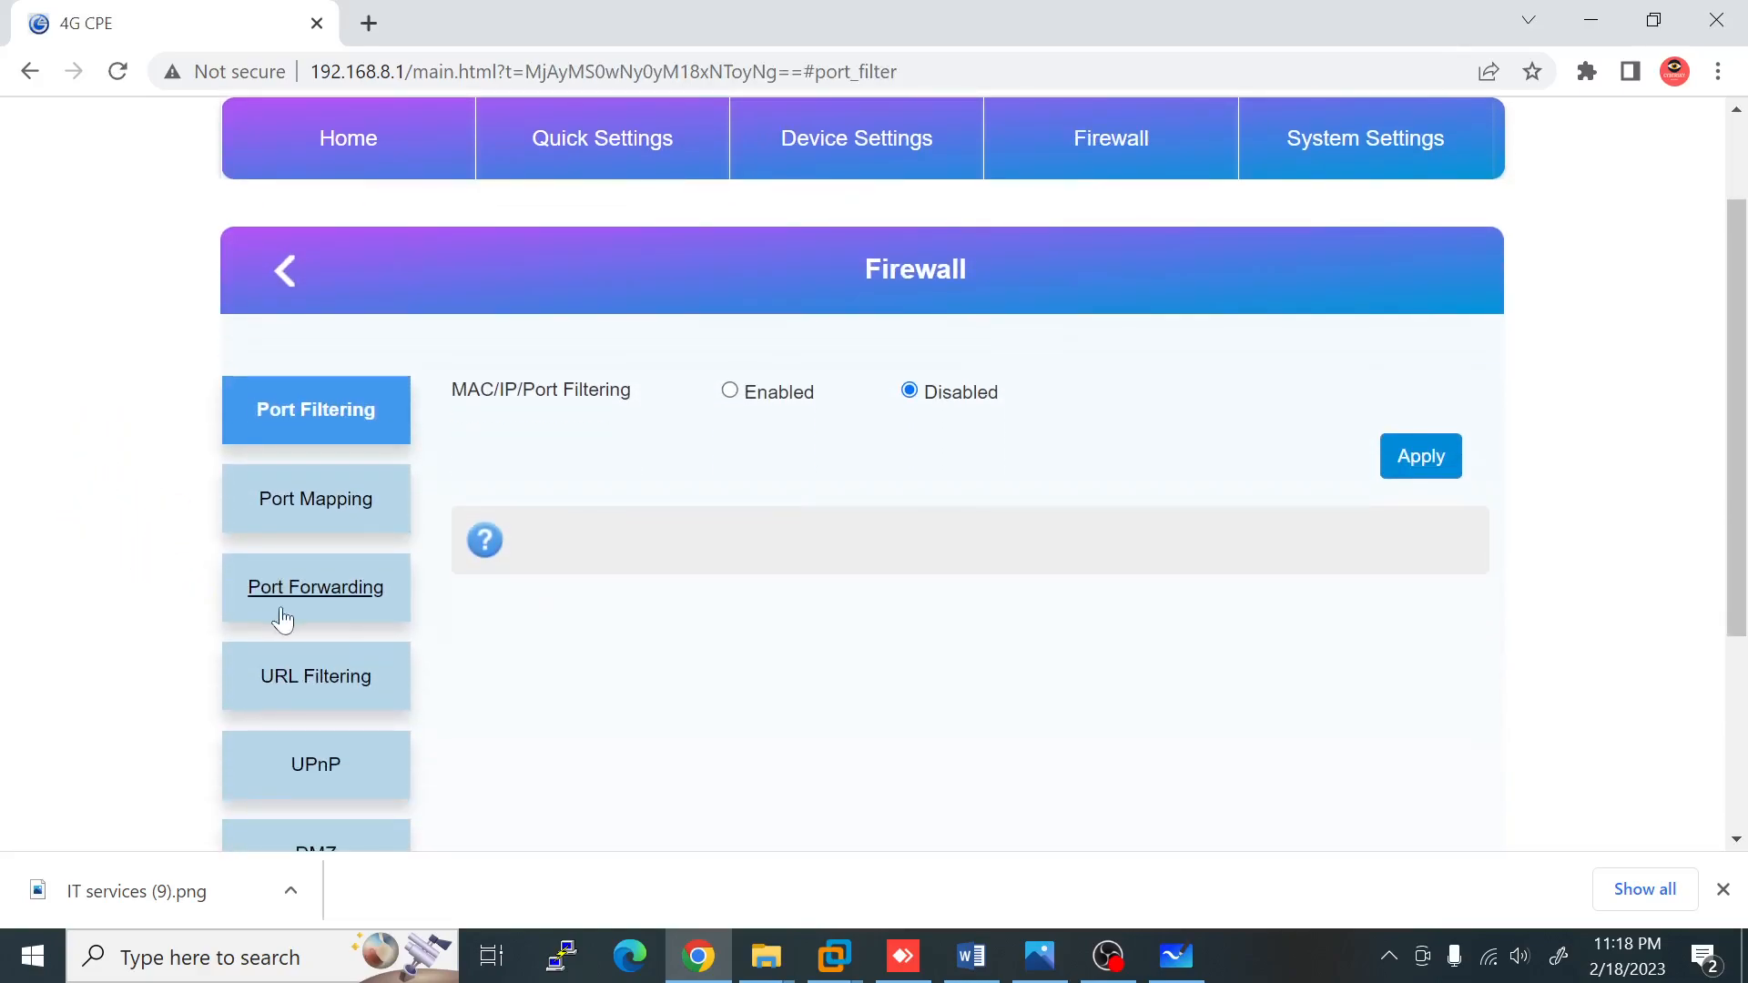
{"action": "left_click", "coordinate": [321, 590]}
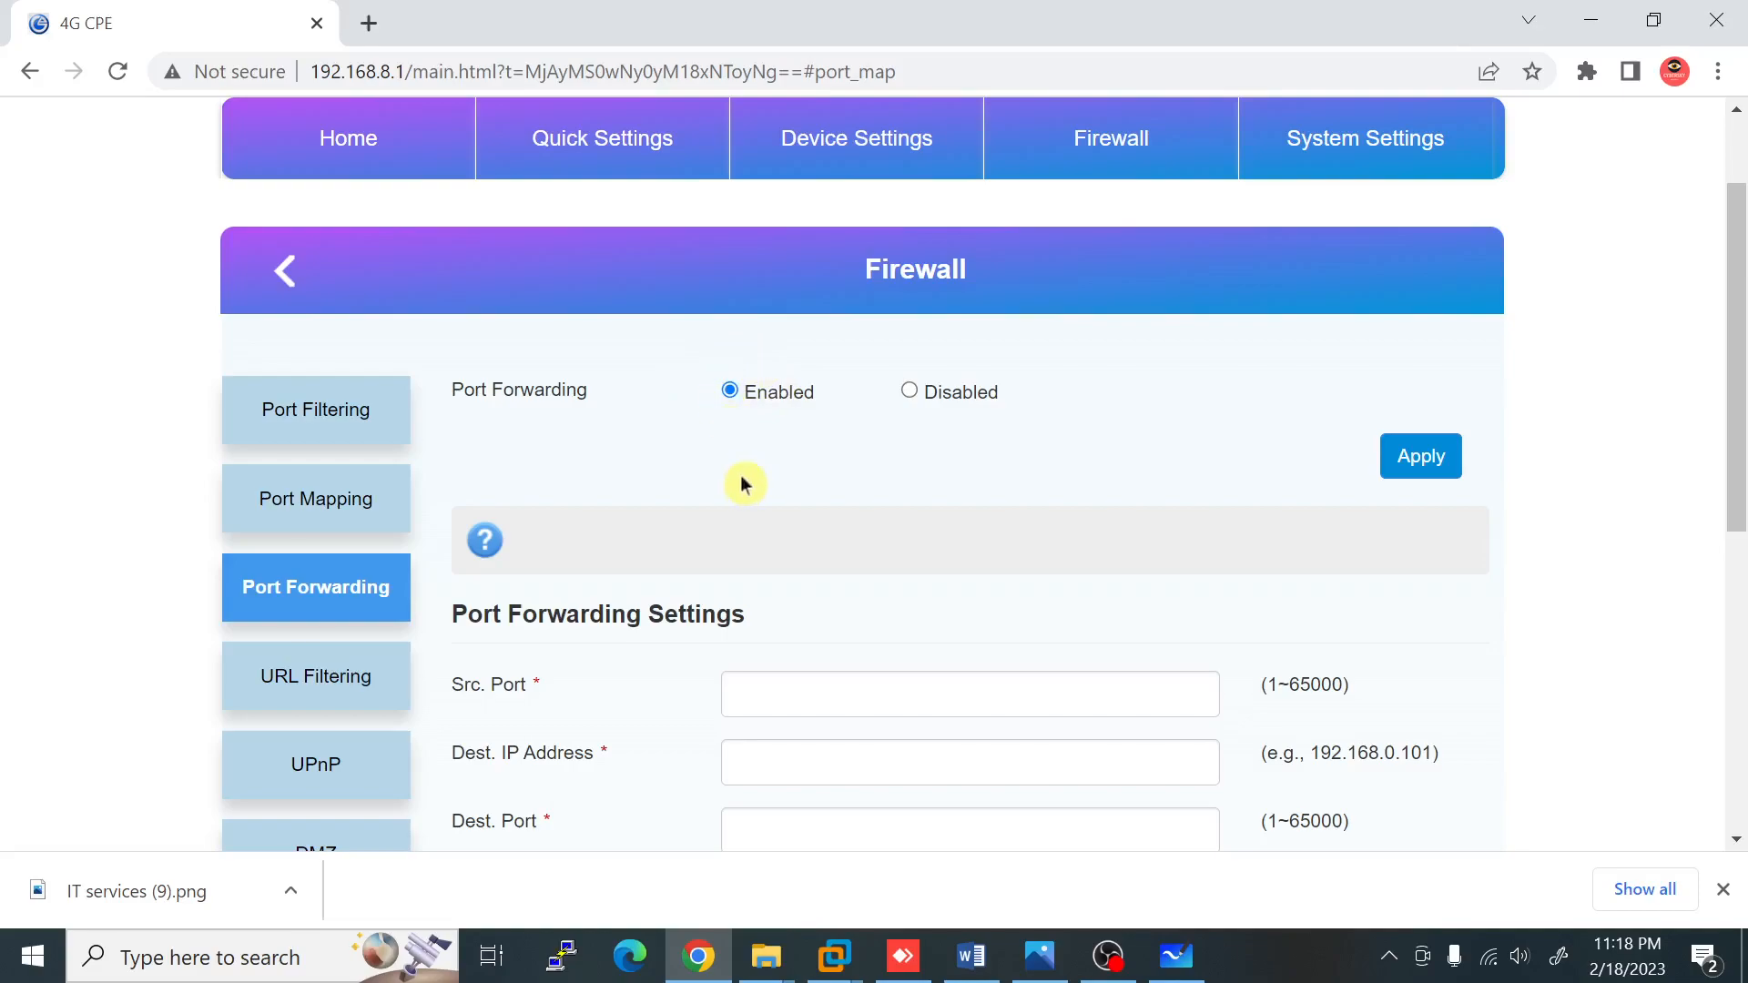
Step: Enter source port 443, destination IP 192.168.8.254 and destination port 443 for the rule
{"action": "scroll", "coordinate": [747, 487], "scroll_direction": "down", "scroll_amount": 1}
{"action": "scroll", "coordinate": [970, 476], "scroll_direction": "down", "scroll_amount": 1}
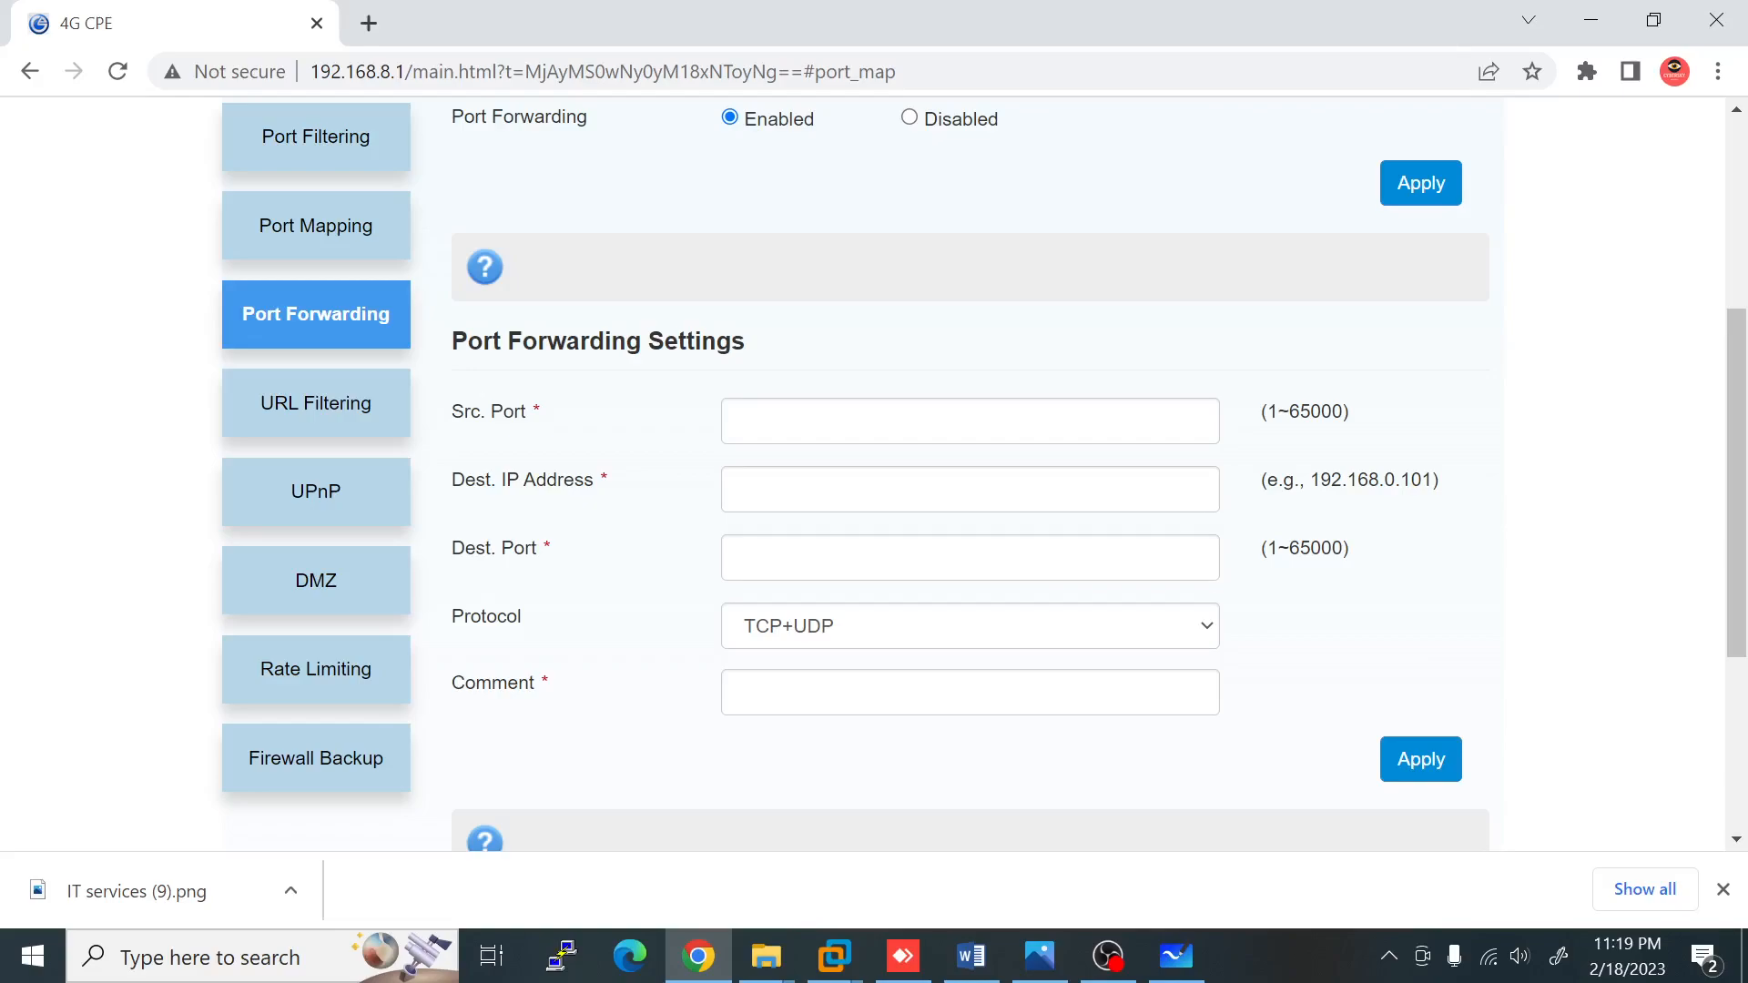
{"action": "left_click", "coordinate": [970, 421]}
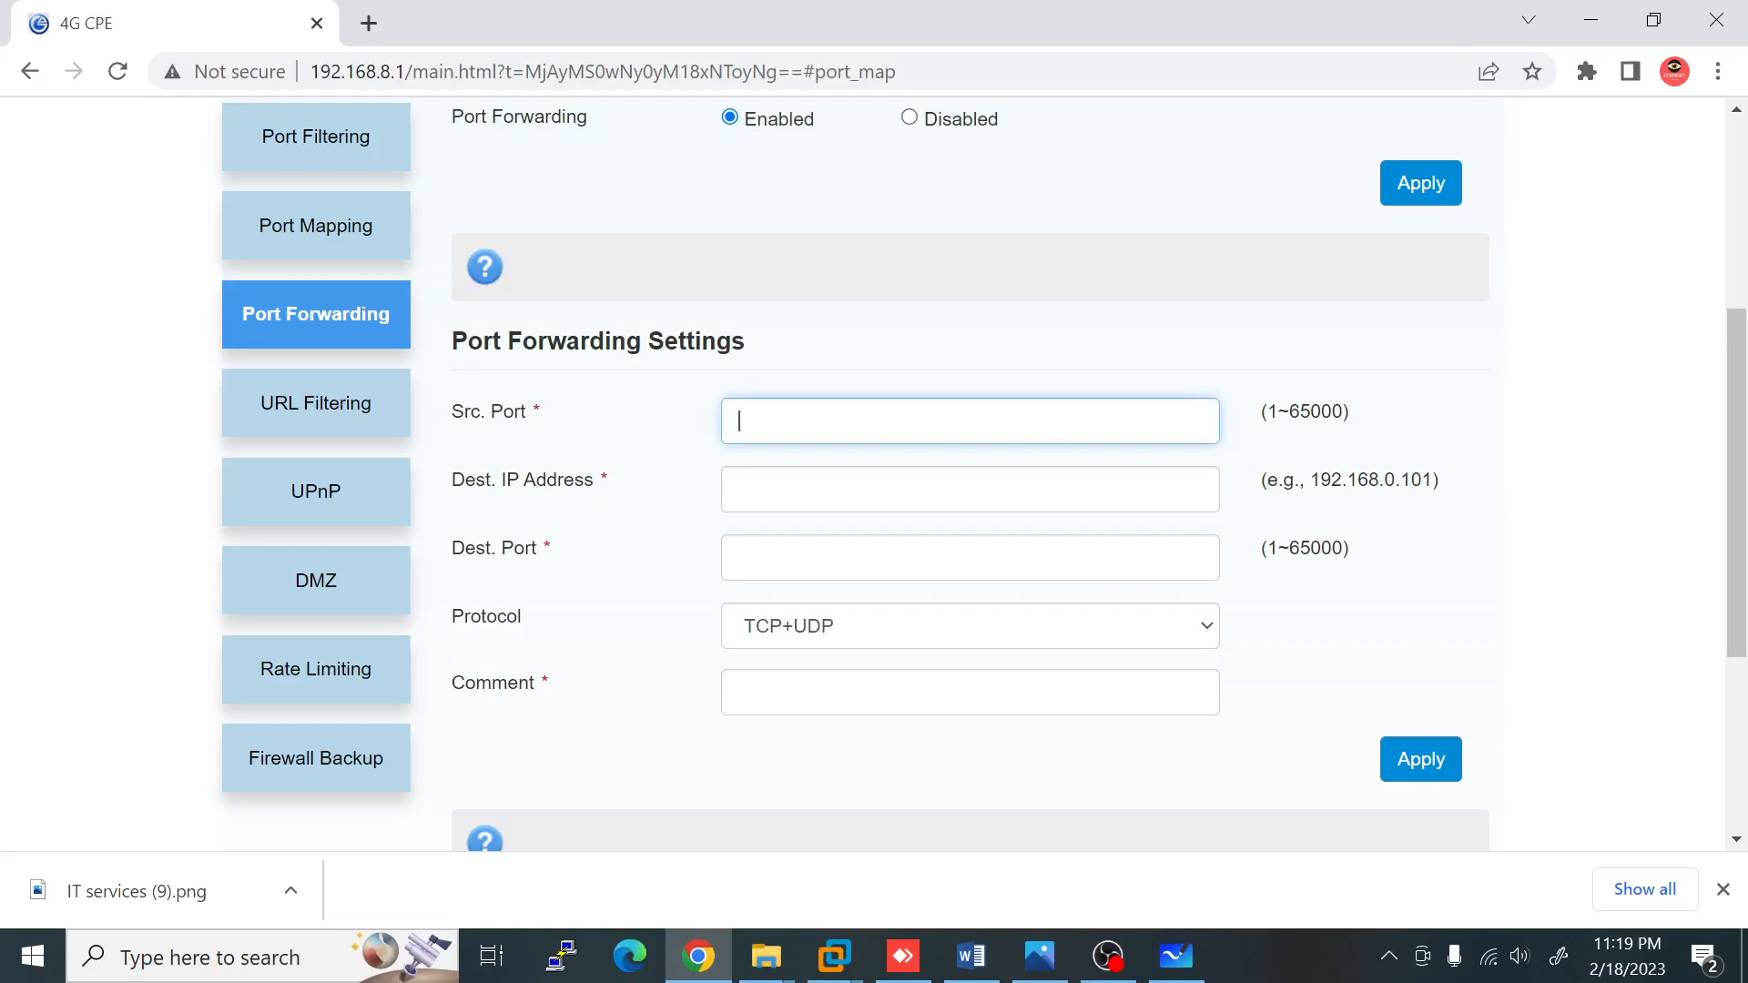
{"action": "type", "text": "443"}
{"action": "left_click", "coordinate": [833, 475]}
{"action": "type", "text": "192.168."}
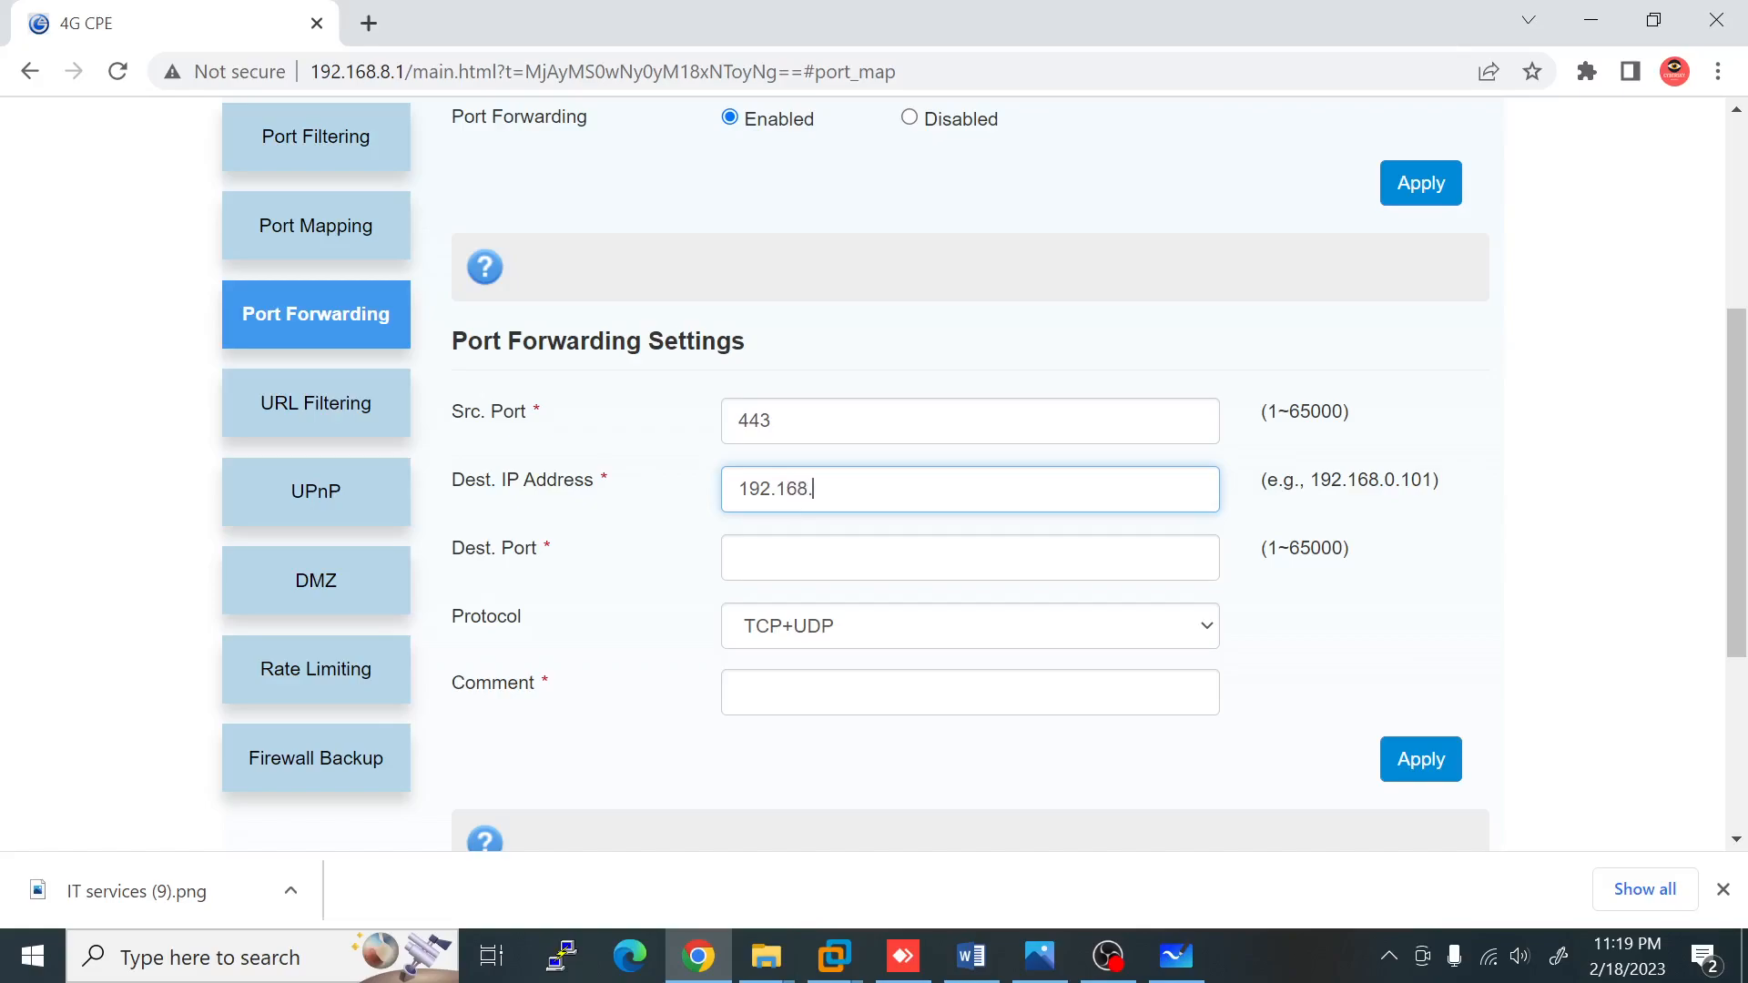
{"action": "type", "text": "8.254"}
{"action": "key", "text": "Tab"}
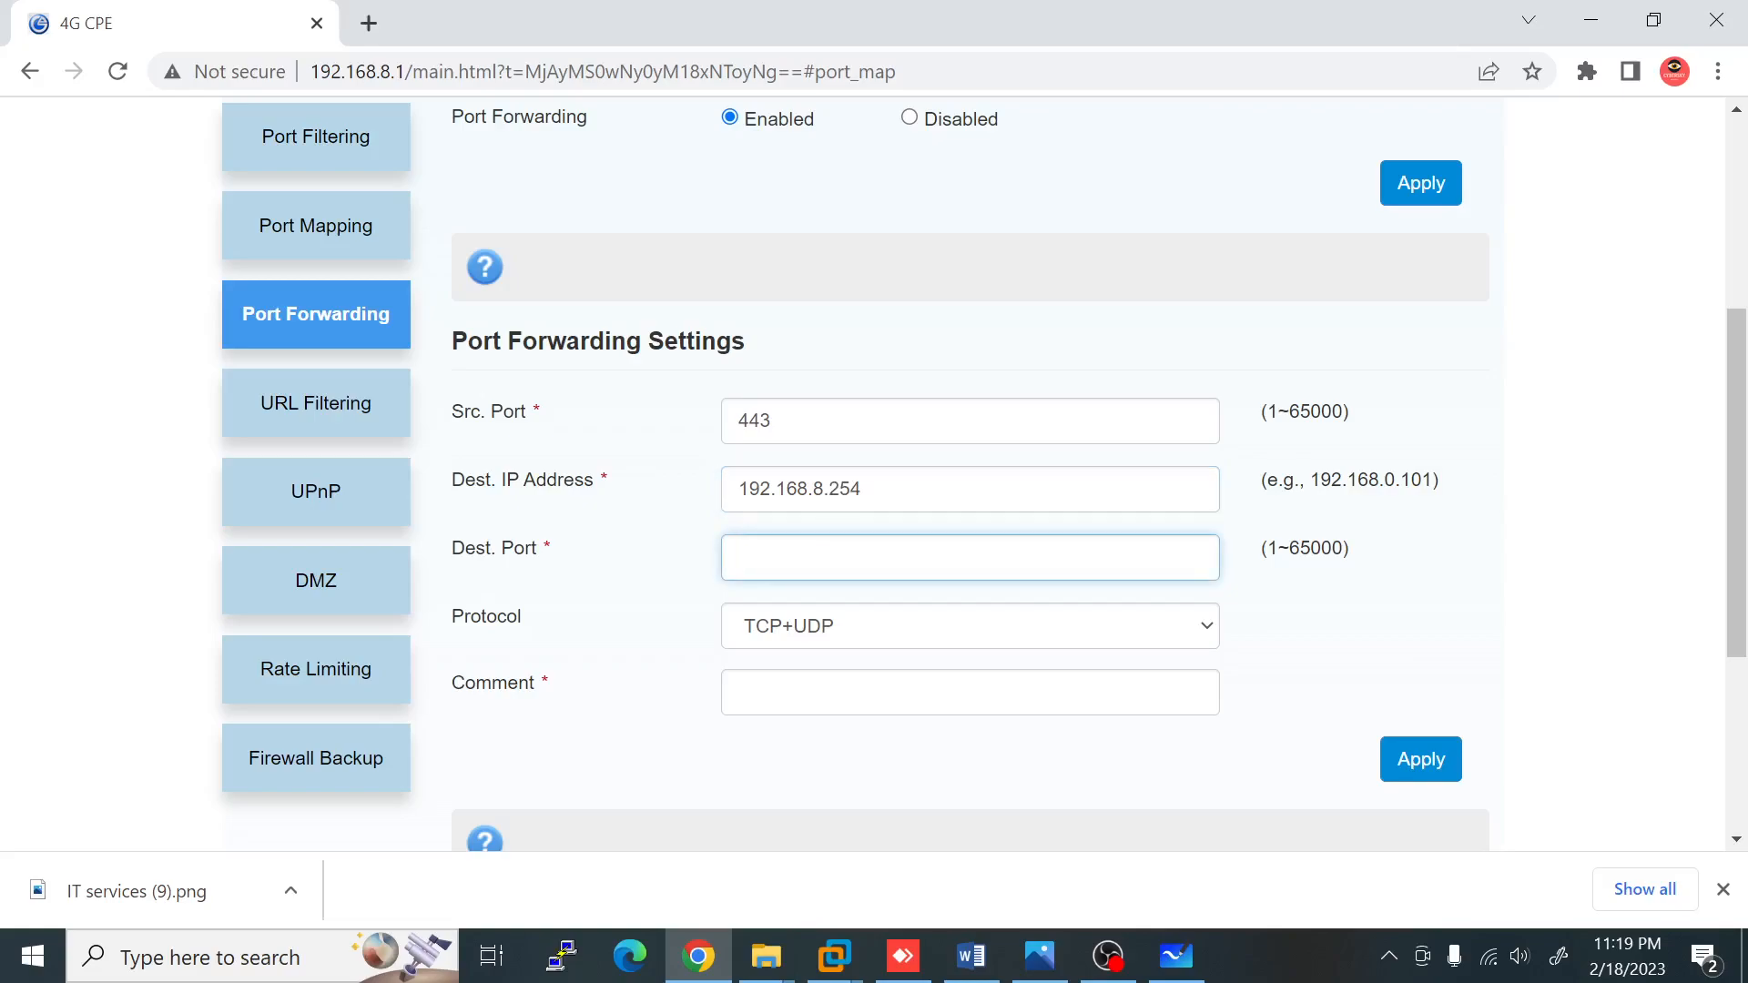
{"action": "type", "text": "443"}
{"action": "key", "text": "shift+Left"}
{"action": "key", "text": "shift+Left"}
{"action": "key", "text": "shift+Left"}
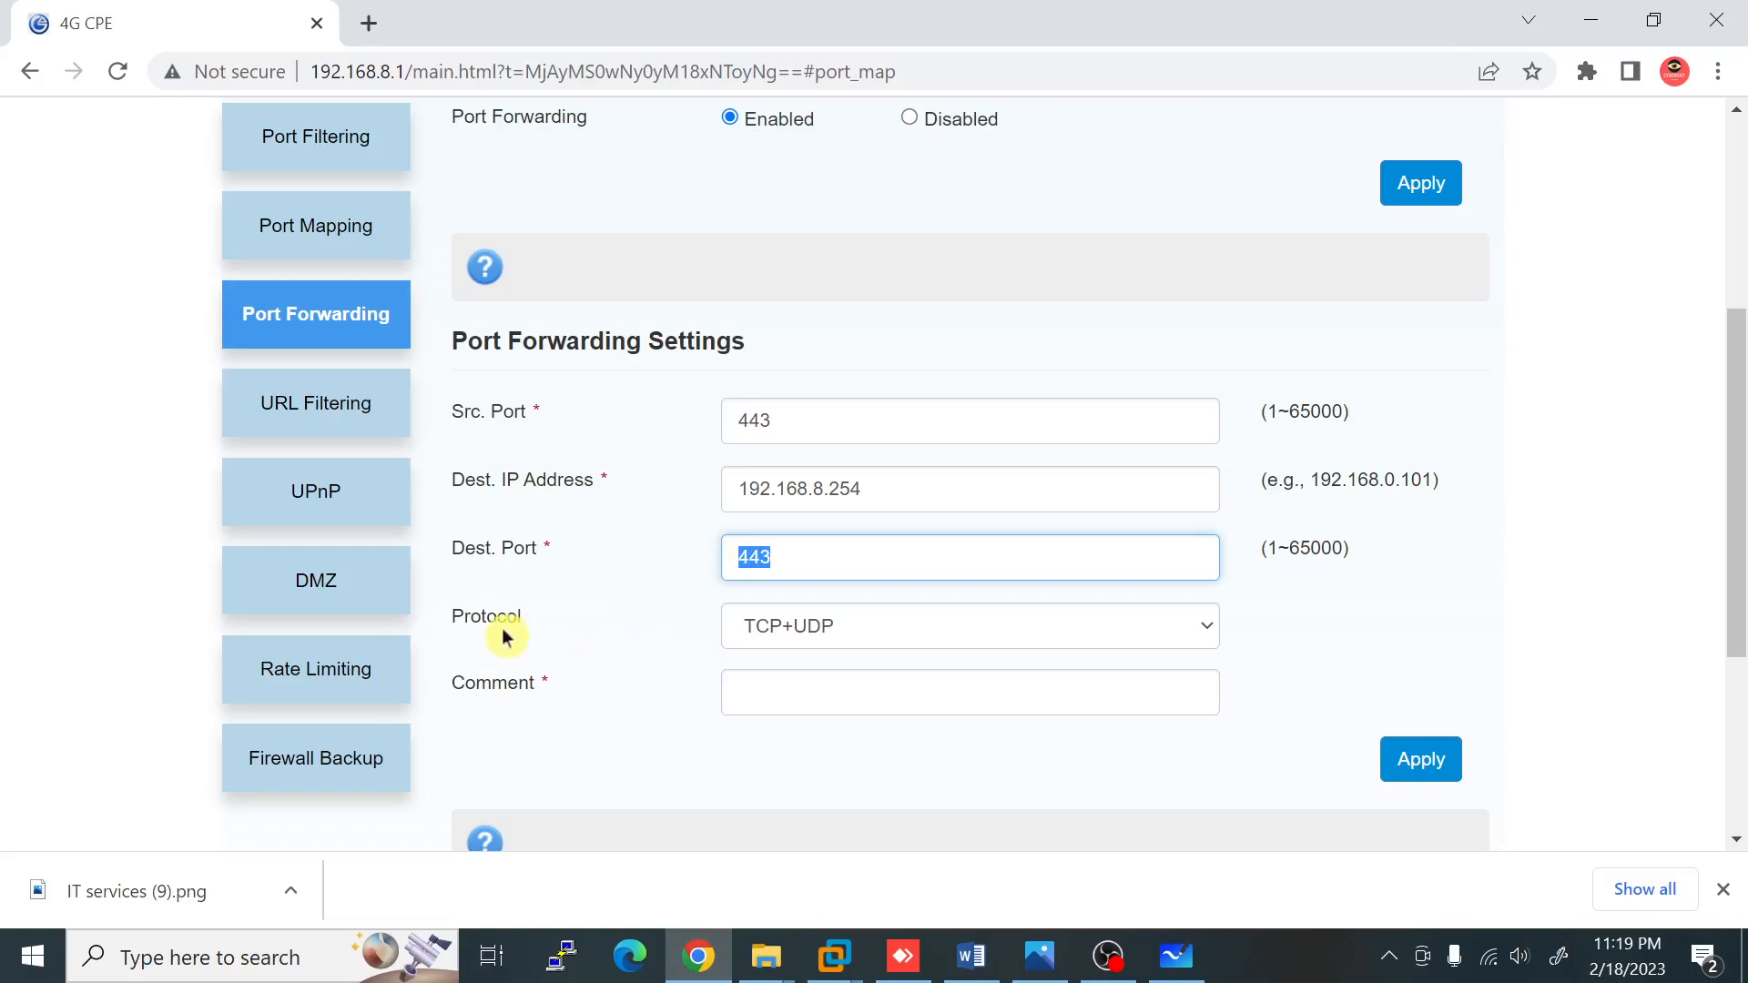
Step: Label the rule with comment RemoteAccessVPN and apply it
{"action": "left_click", "coordinate": [783, 693]}
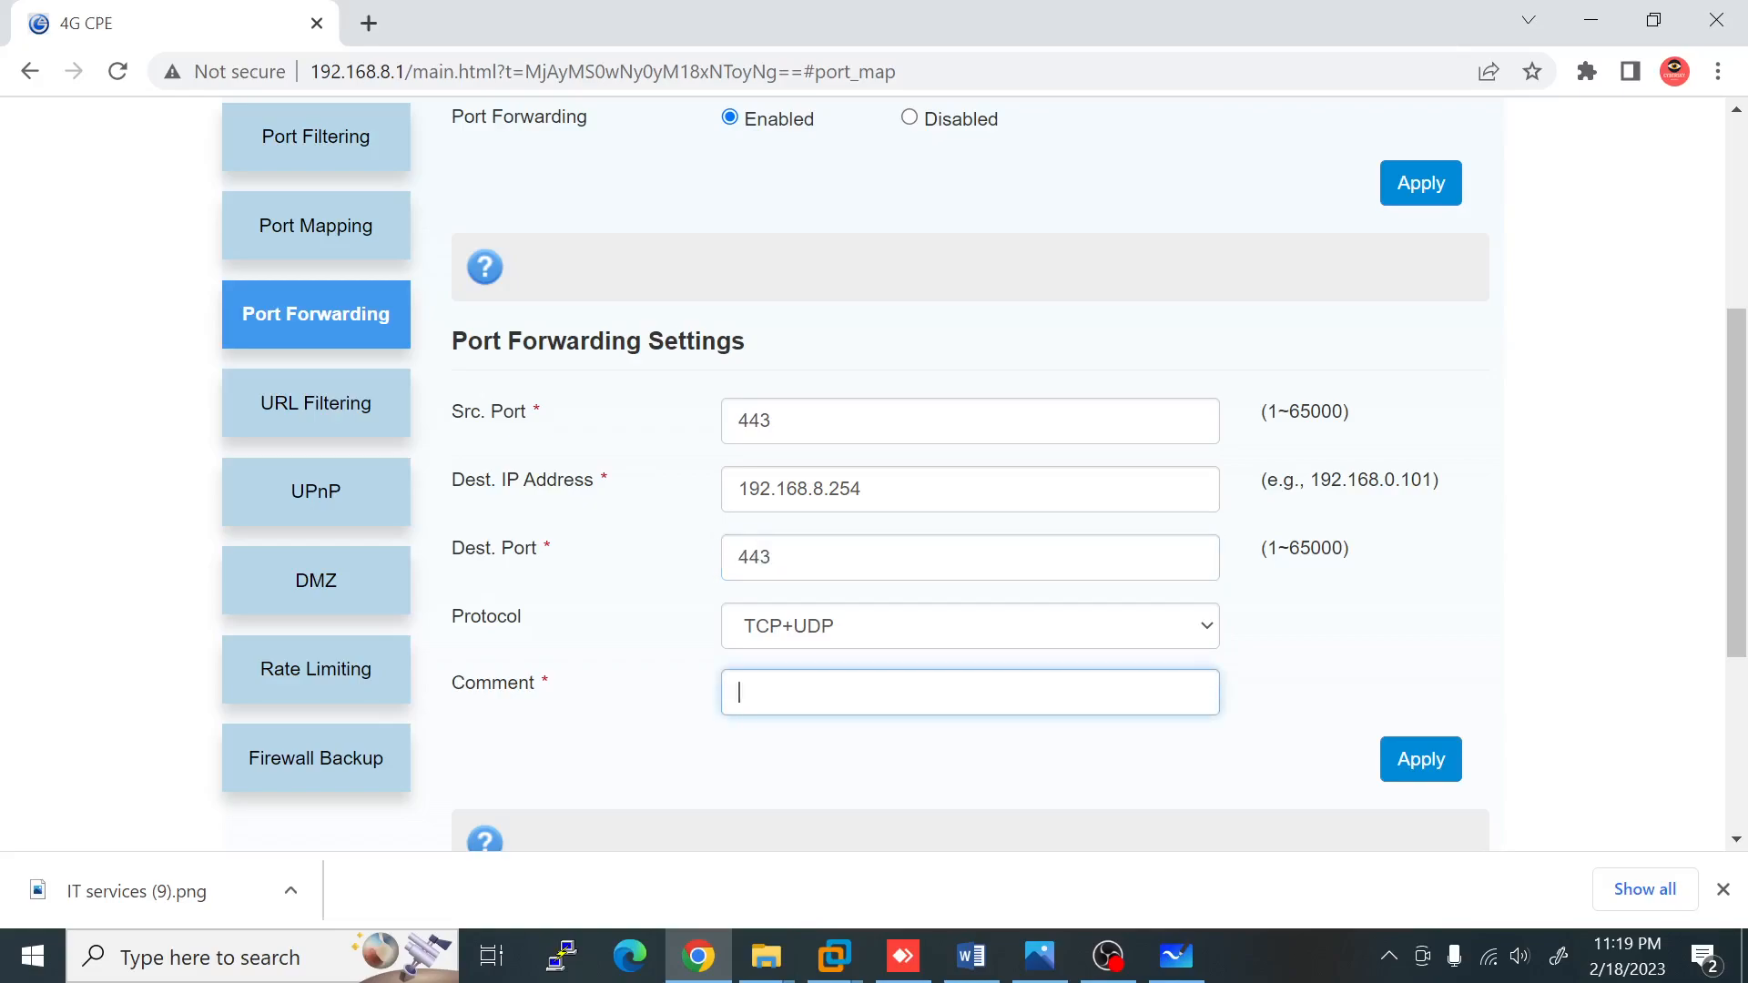
{"action": "type", "text": "Remote Access VPN"}
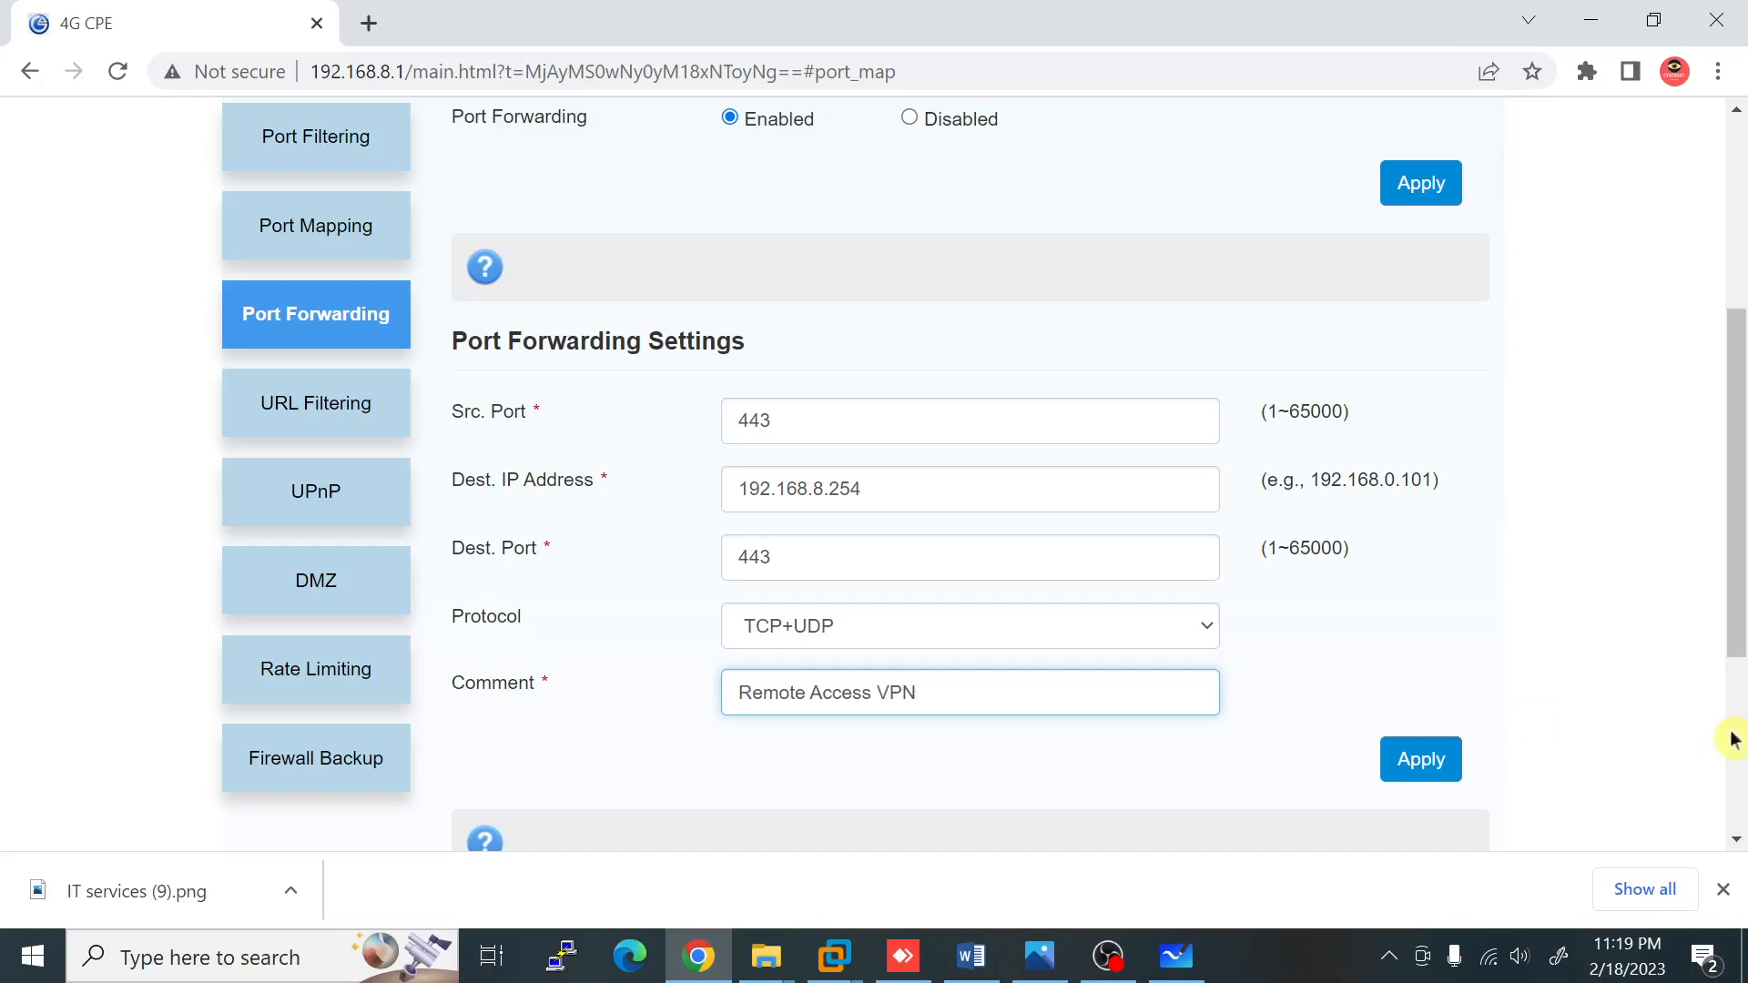
{"action": "left_click", "coordinate": [1425, 759]}
{"action": "left_click", "coordinate": [809, 693]}
{"action": "key", "text": "BackSpace"}
{"action": "key", "text": "BackSpace"}
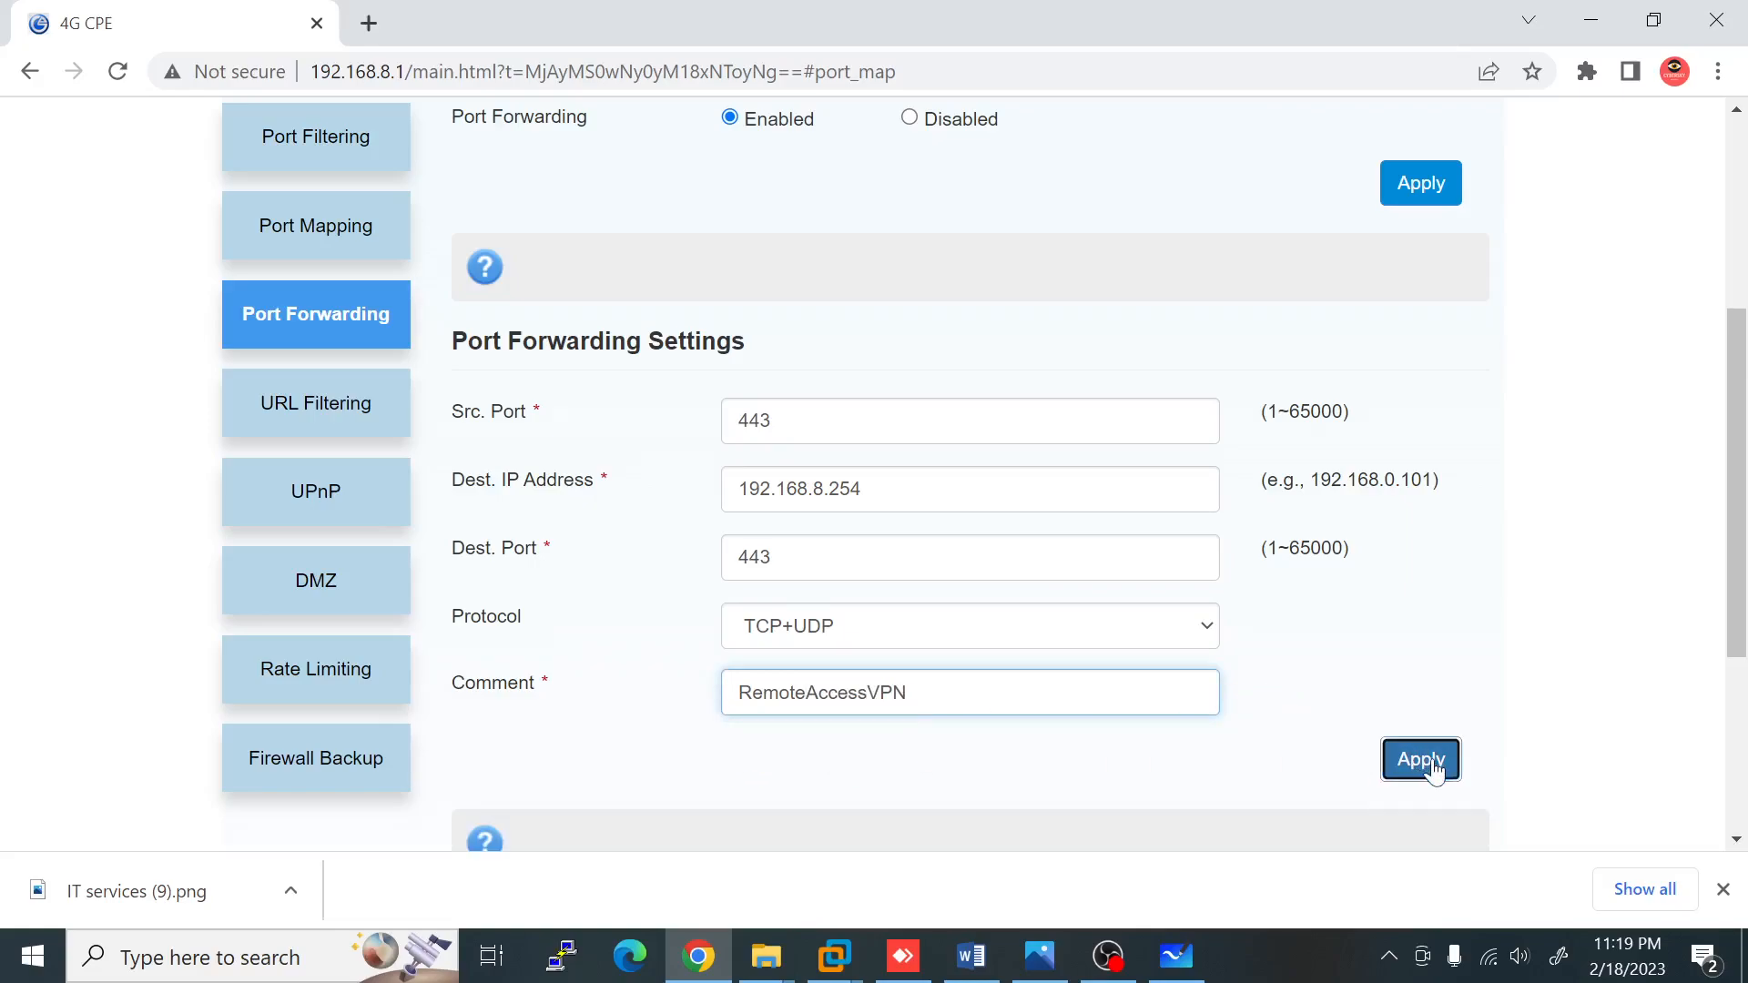
{"action": "left_click", "coordinate": [1432, 770]}
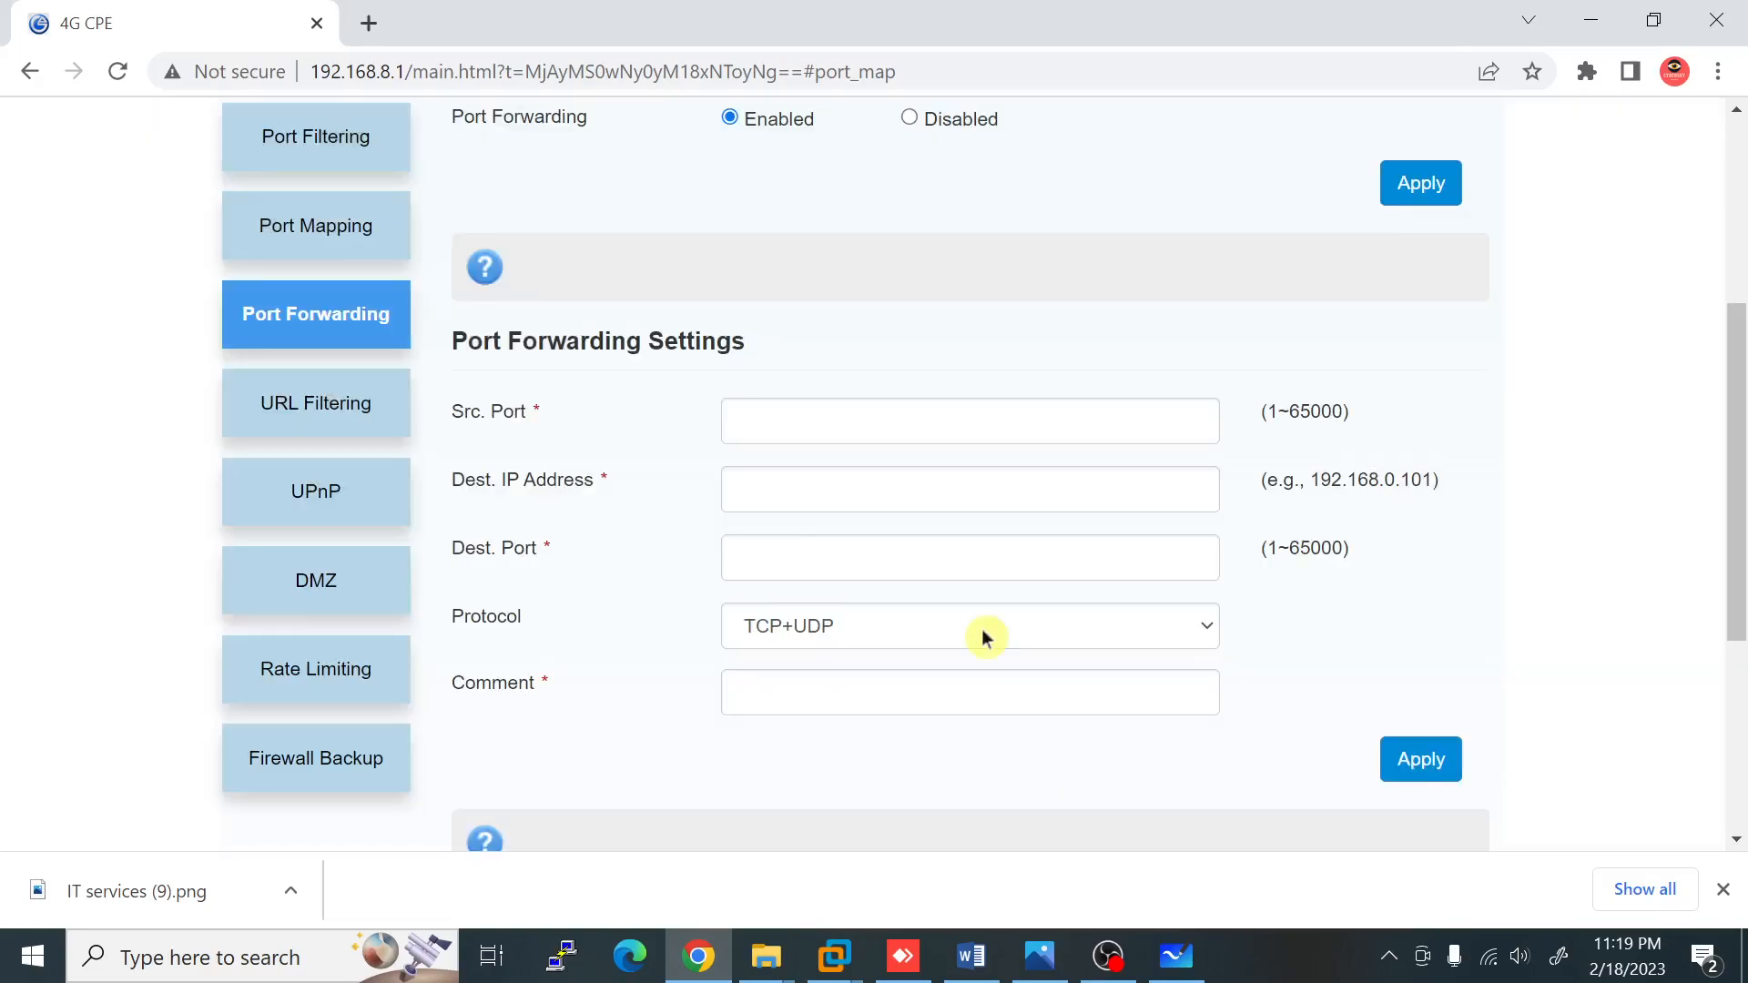
{"action": "scroll", "coordinate": [929, 619], "scroll_direction": "down", "scroll_amount": 5}
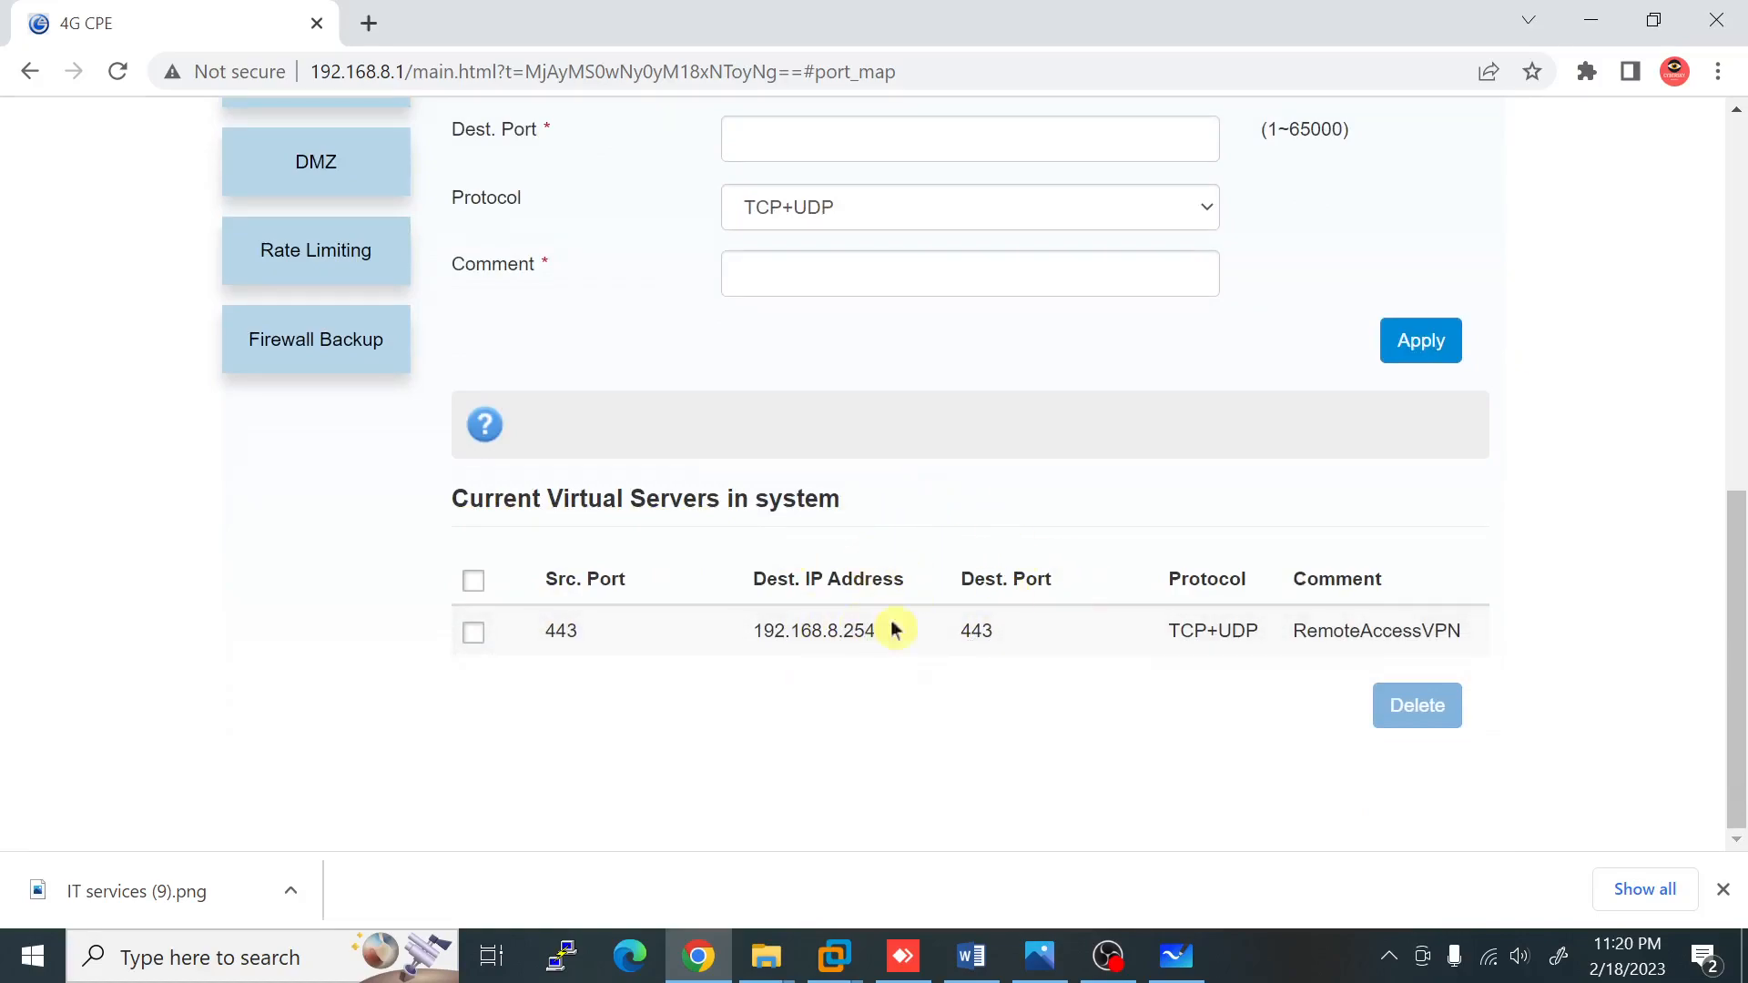
{"action": "left_click", "coordinate": [835, 954]}
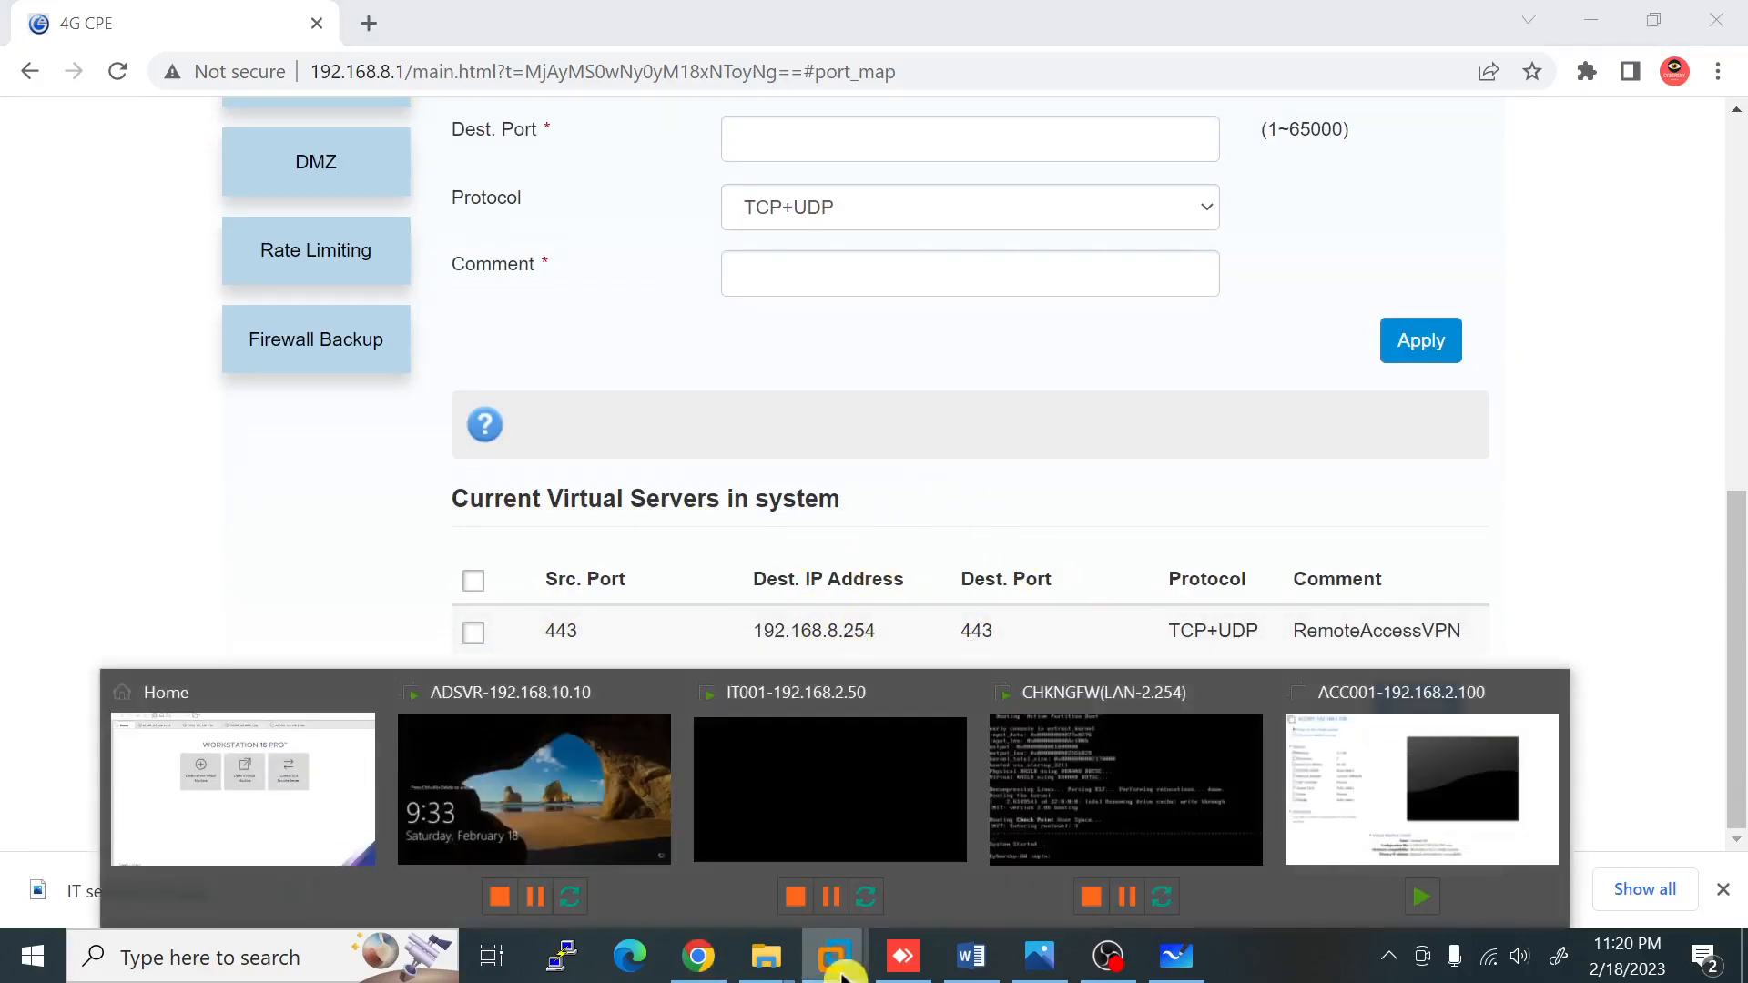
Step: Unlock the IT001 virtual machine with its Windows password and view it full screen
{"action": "left_click", "coordinate": [803, 774]}
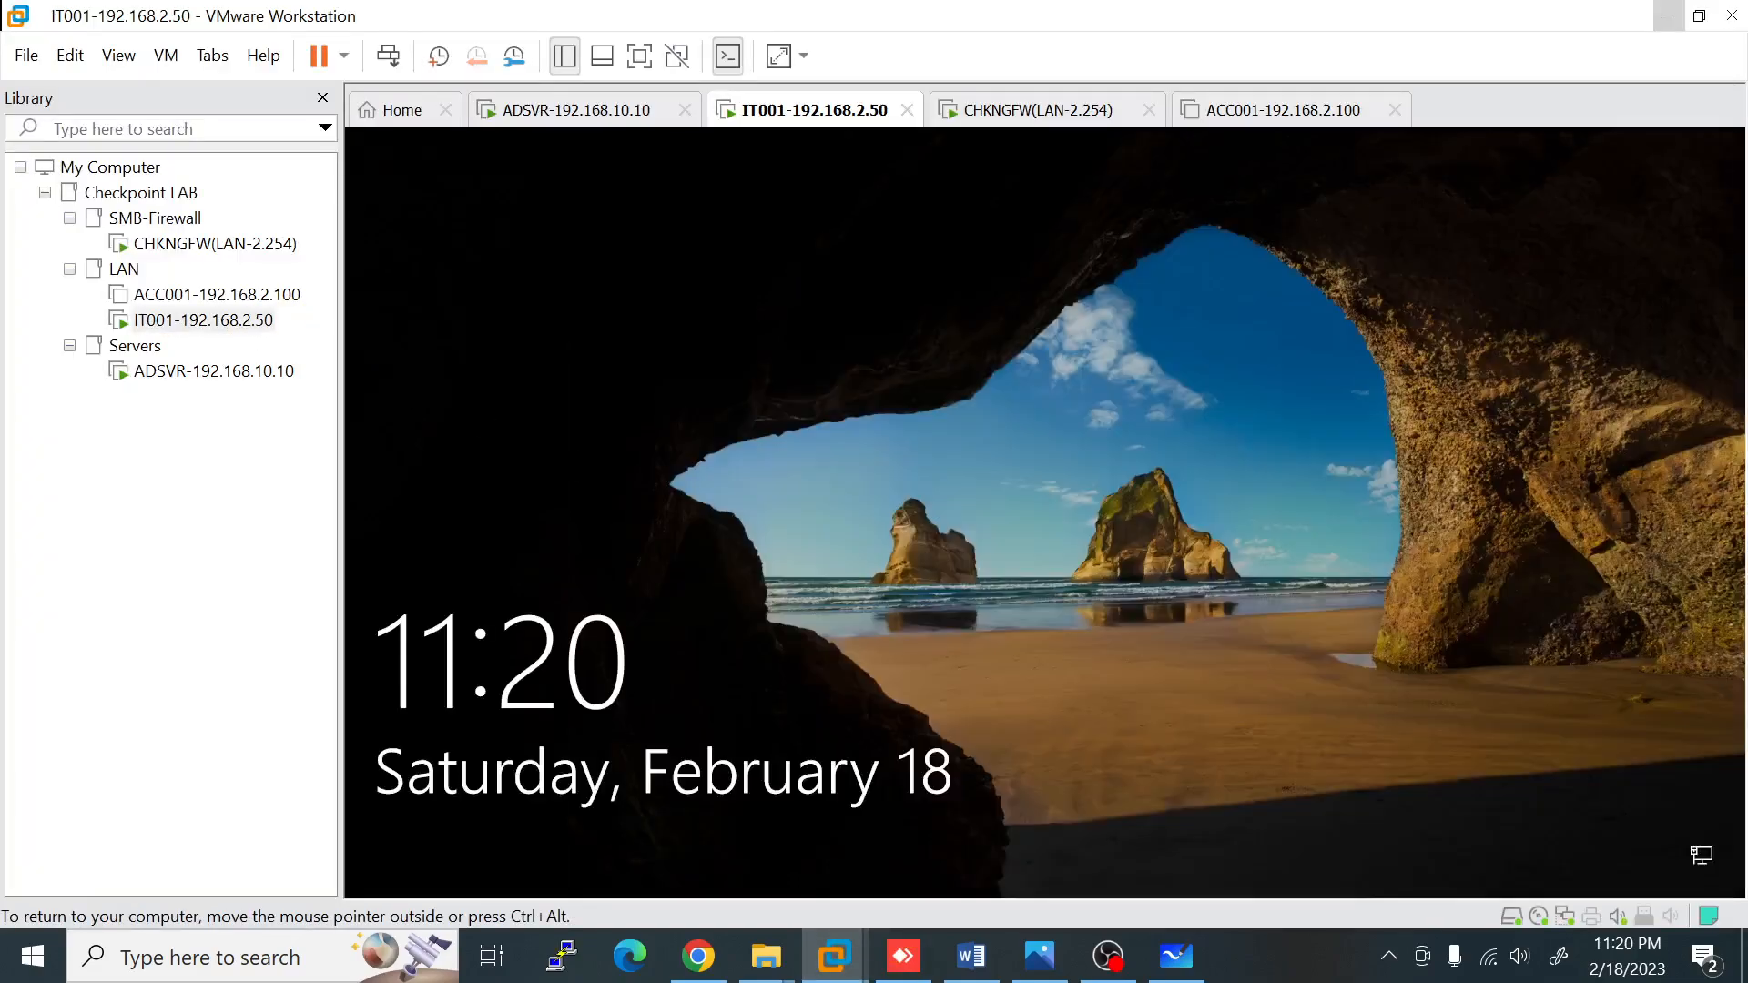
{"action": "left_click", "coordinate": [840, 347]}
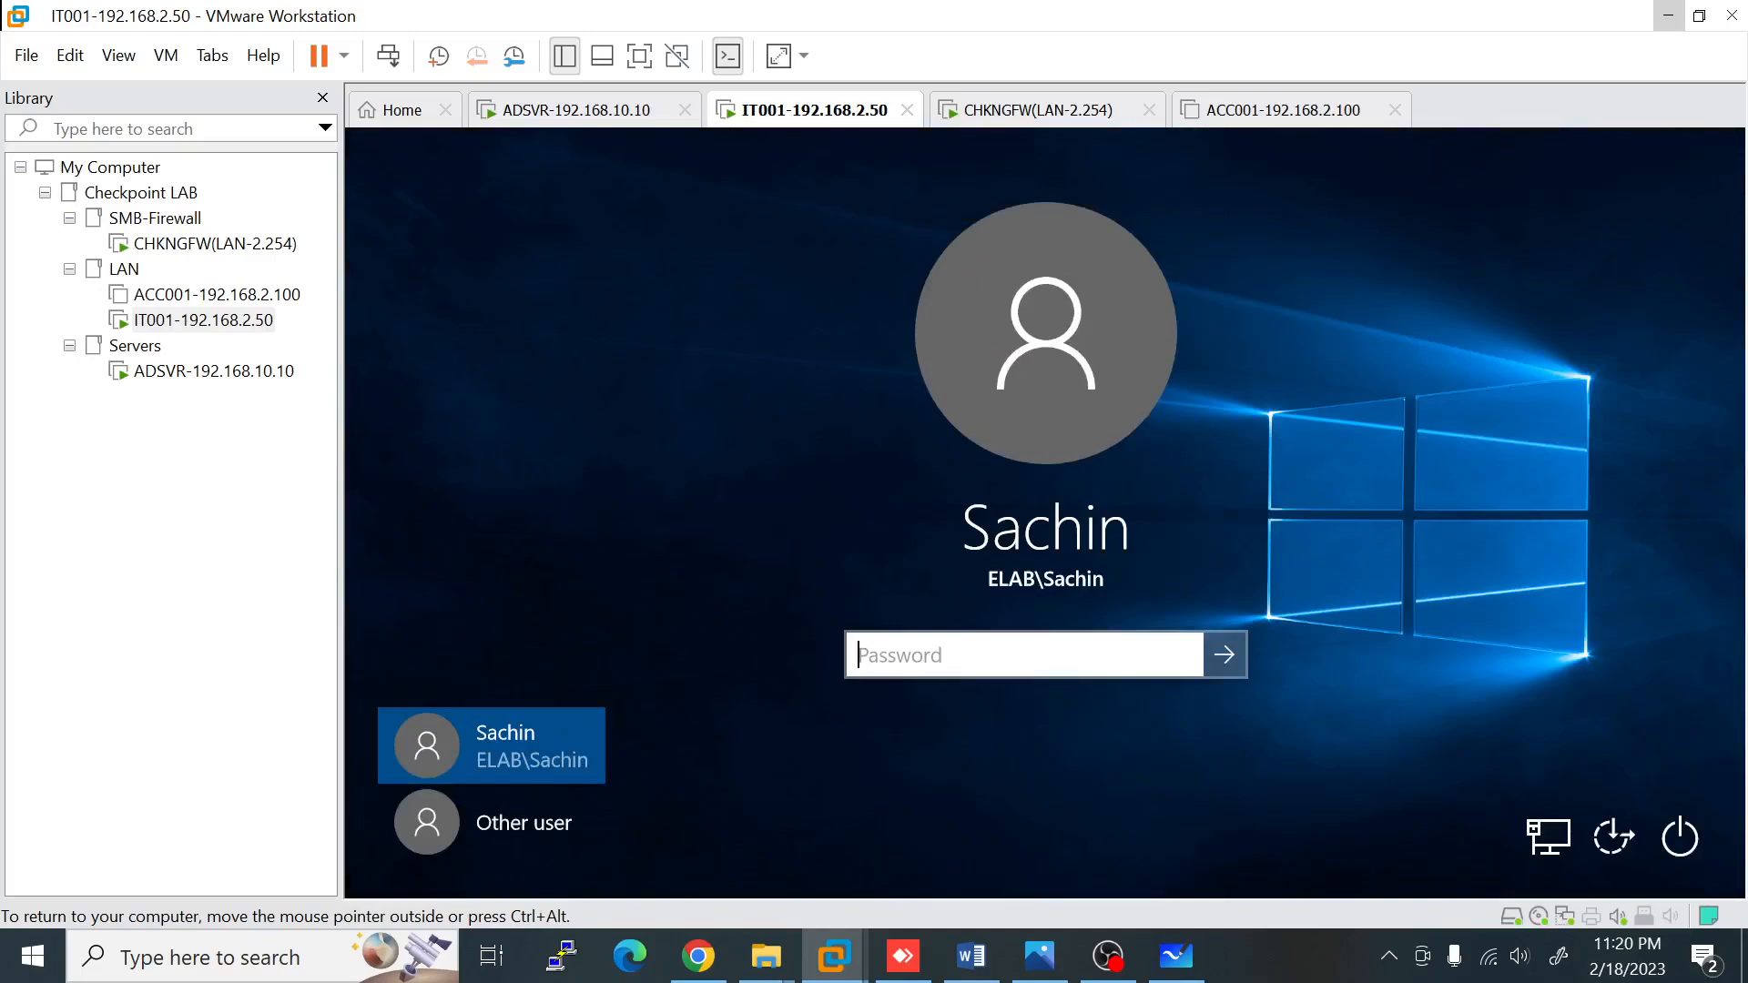
{"action": "type", "text": "•••••••••"}
{"action": "key", "text": "Return"}
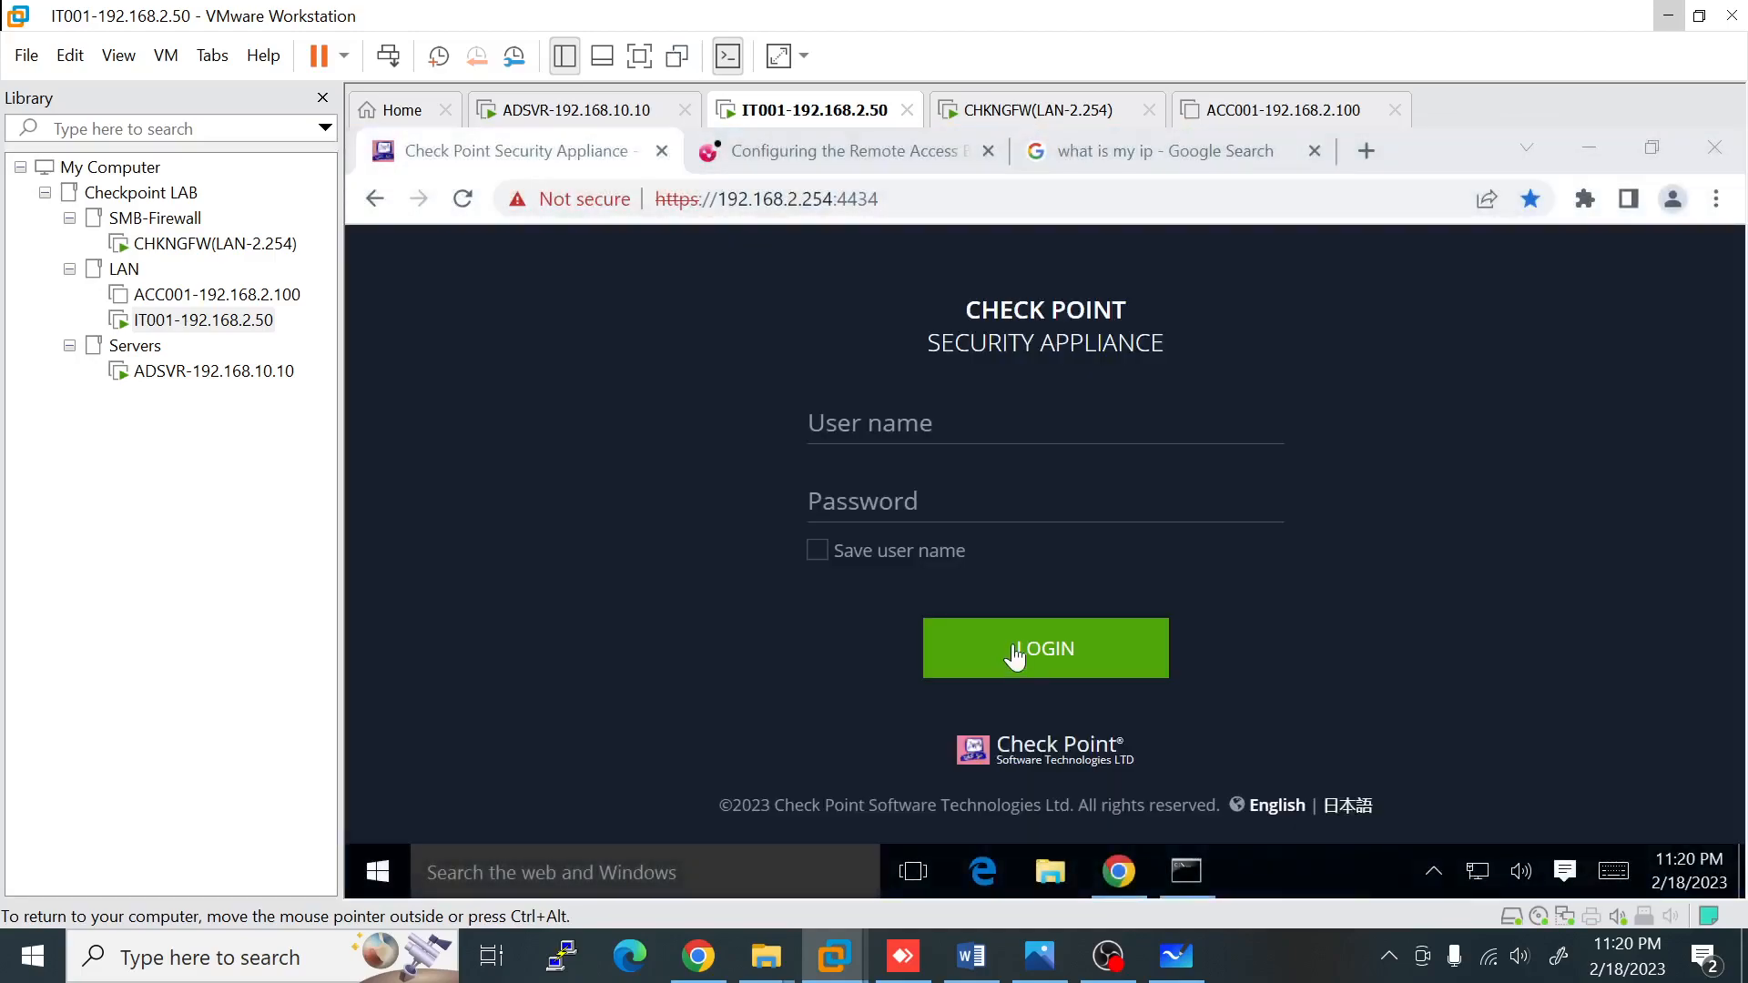
{"action": "left_click", "coordinate": [640, 56]}
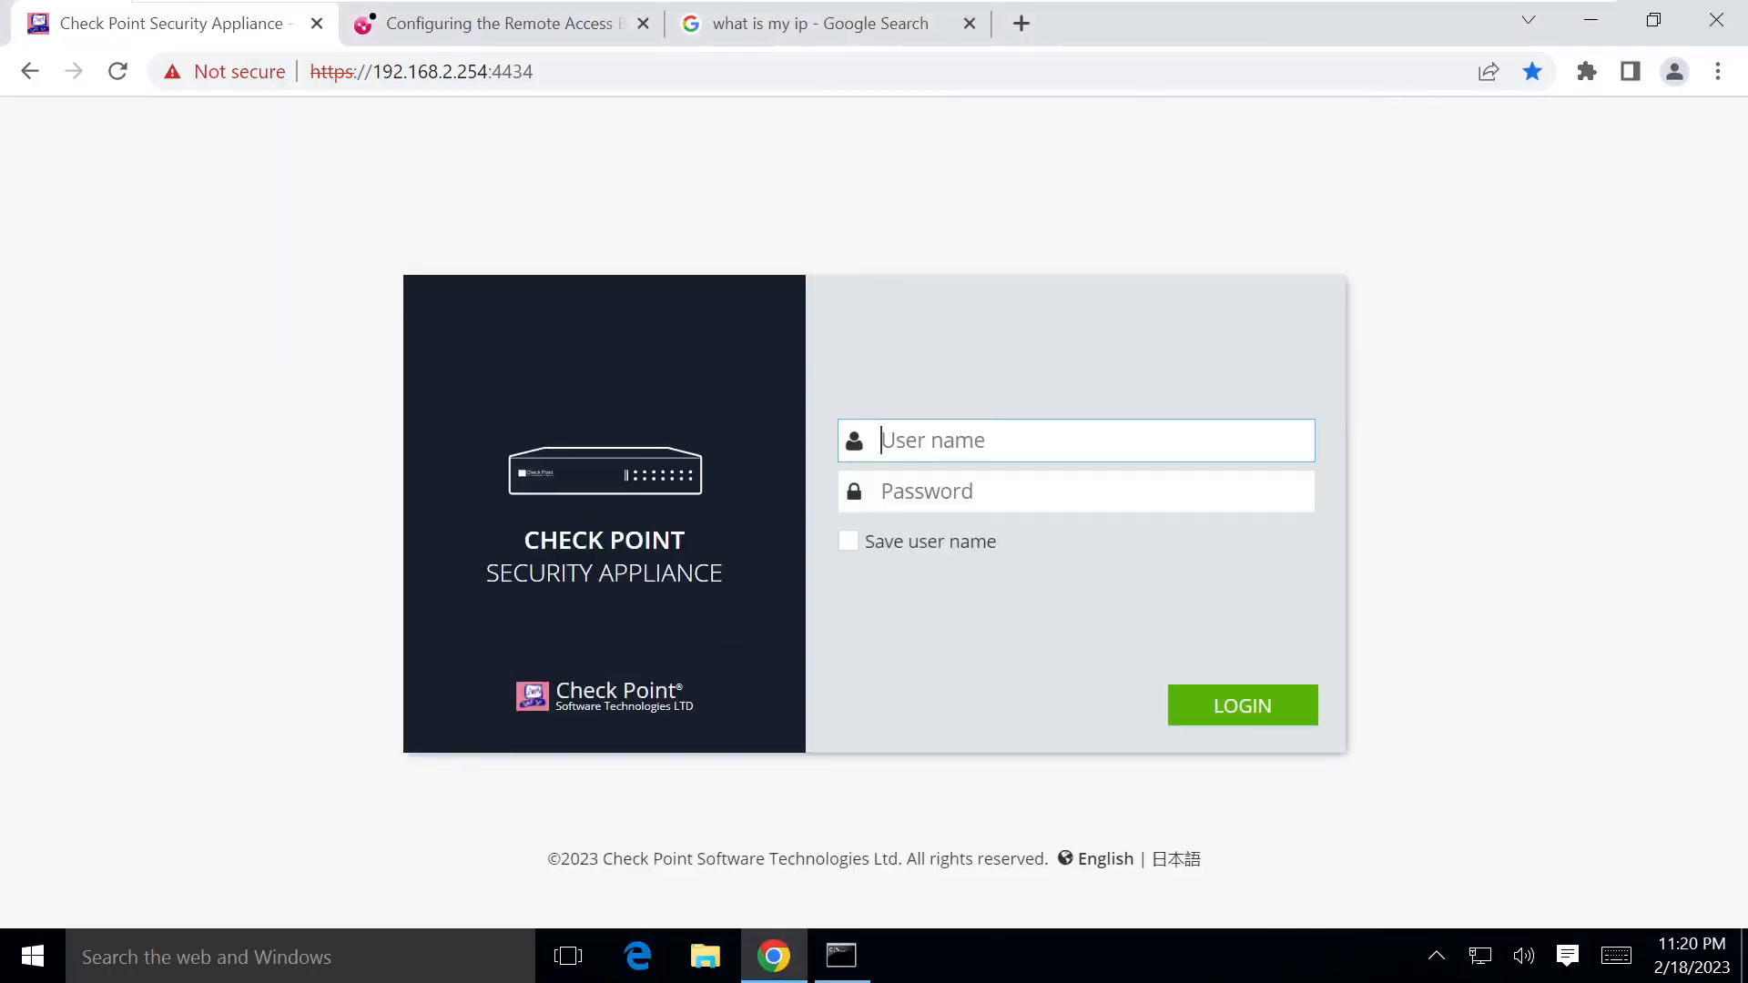
{"action": "left_click", "coordinate": [746, 31]}
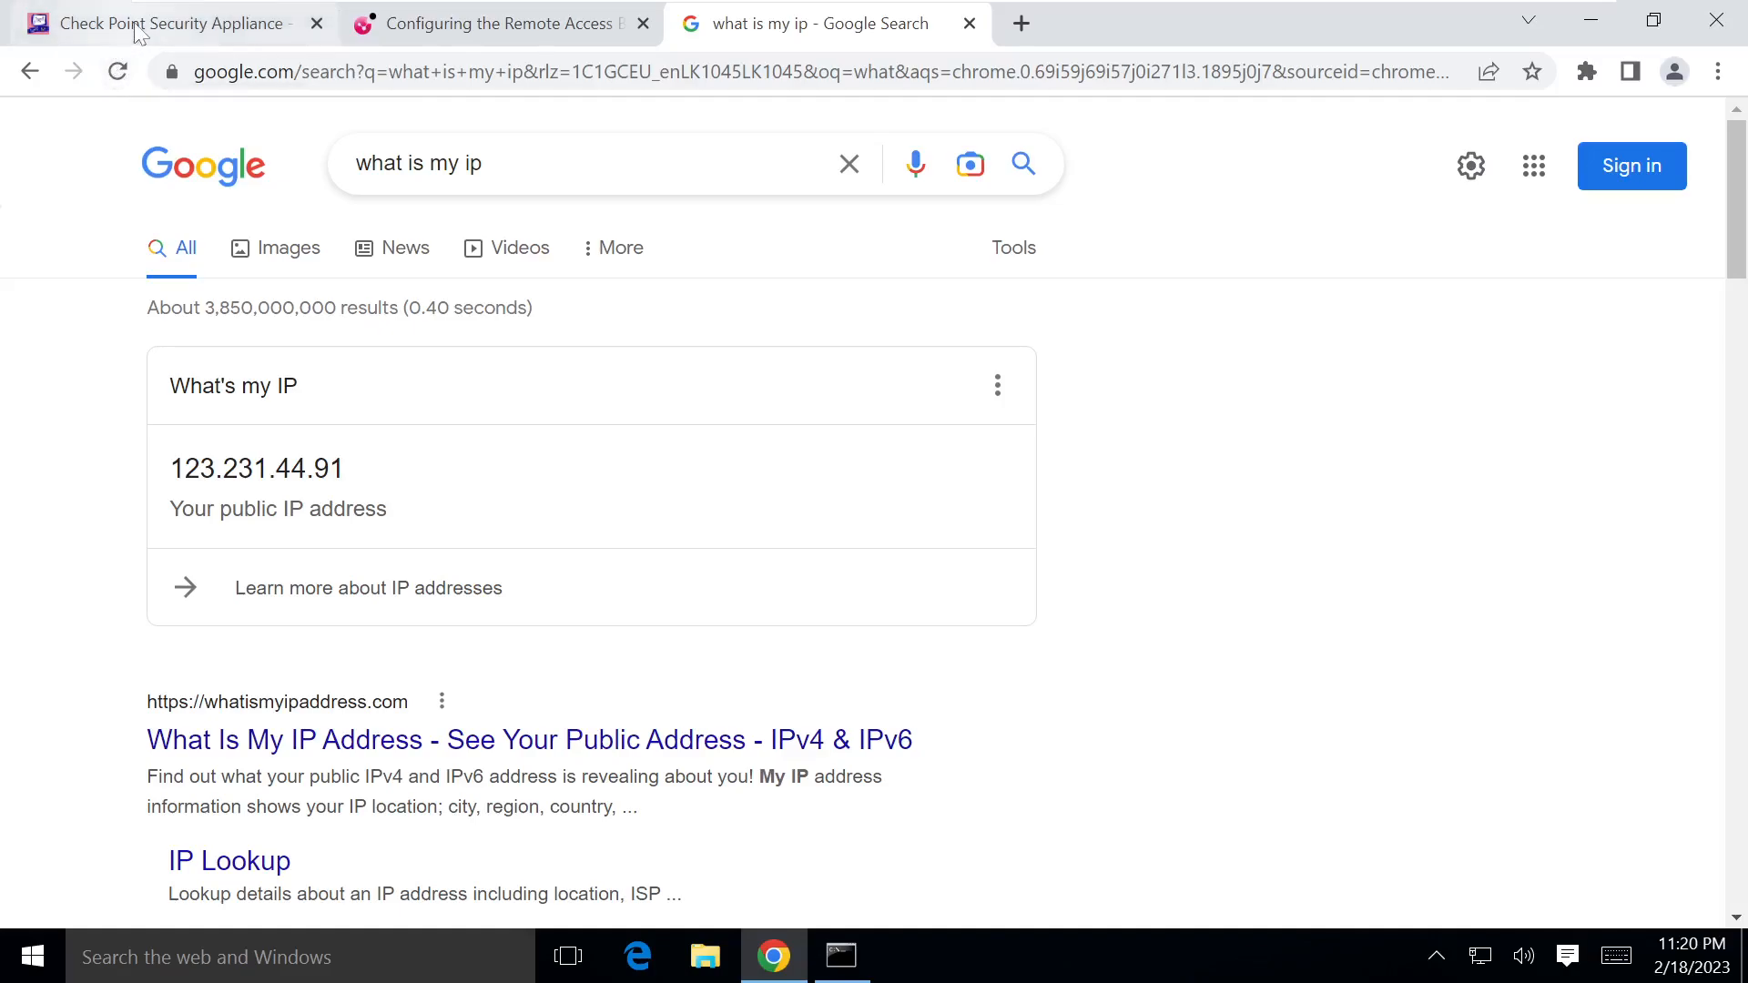
{"action": "left_click", "coordinate": [164, 23]}
{"action": "type", "text": "admin"}
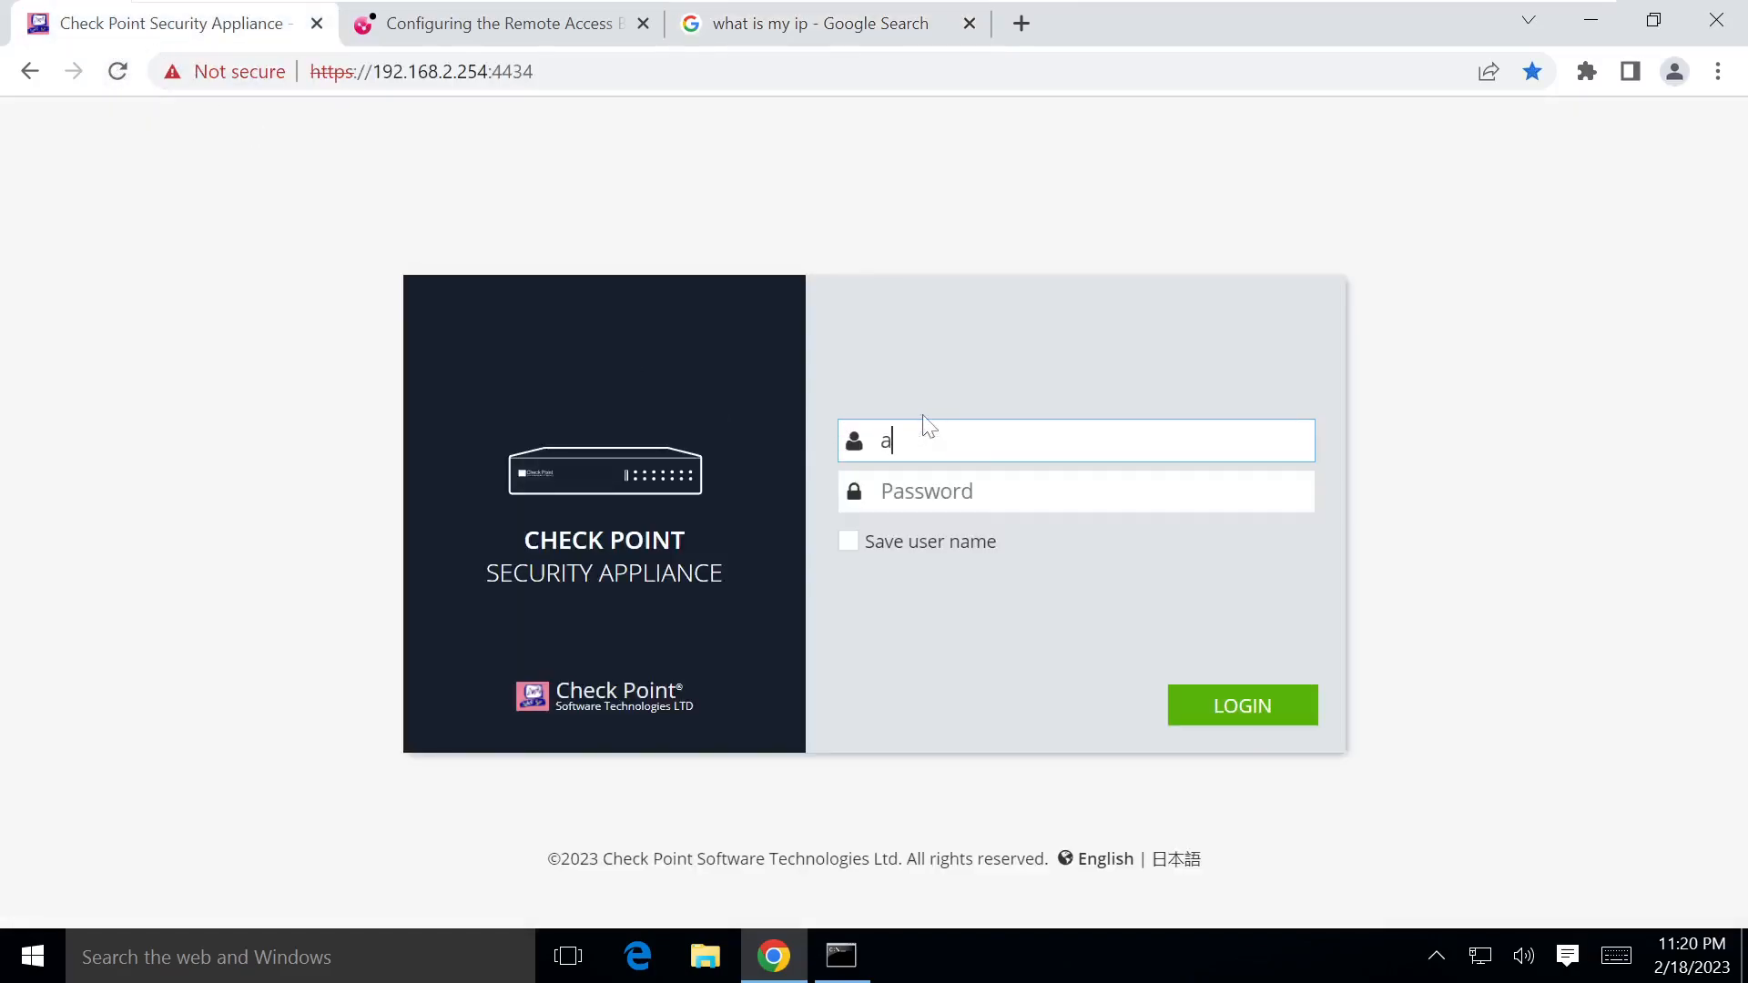
{"action": "key", "text": "Tab"}
{"action": "type", "text": "admi••••"}
{"action": "key", "text": "Return"}
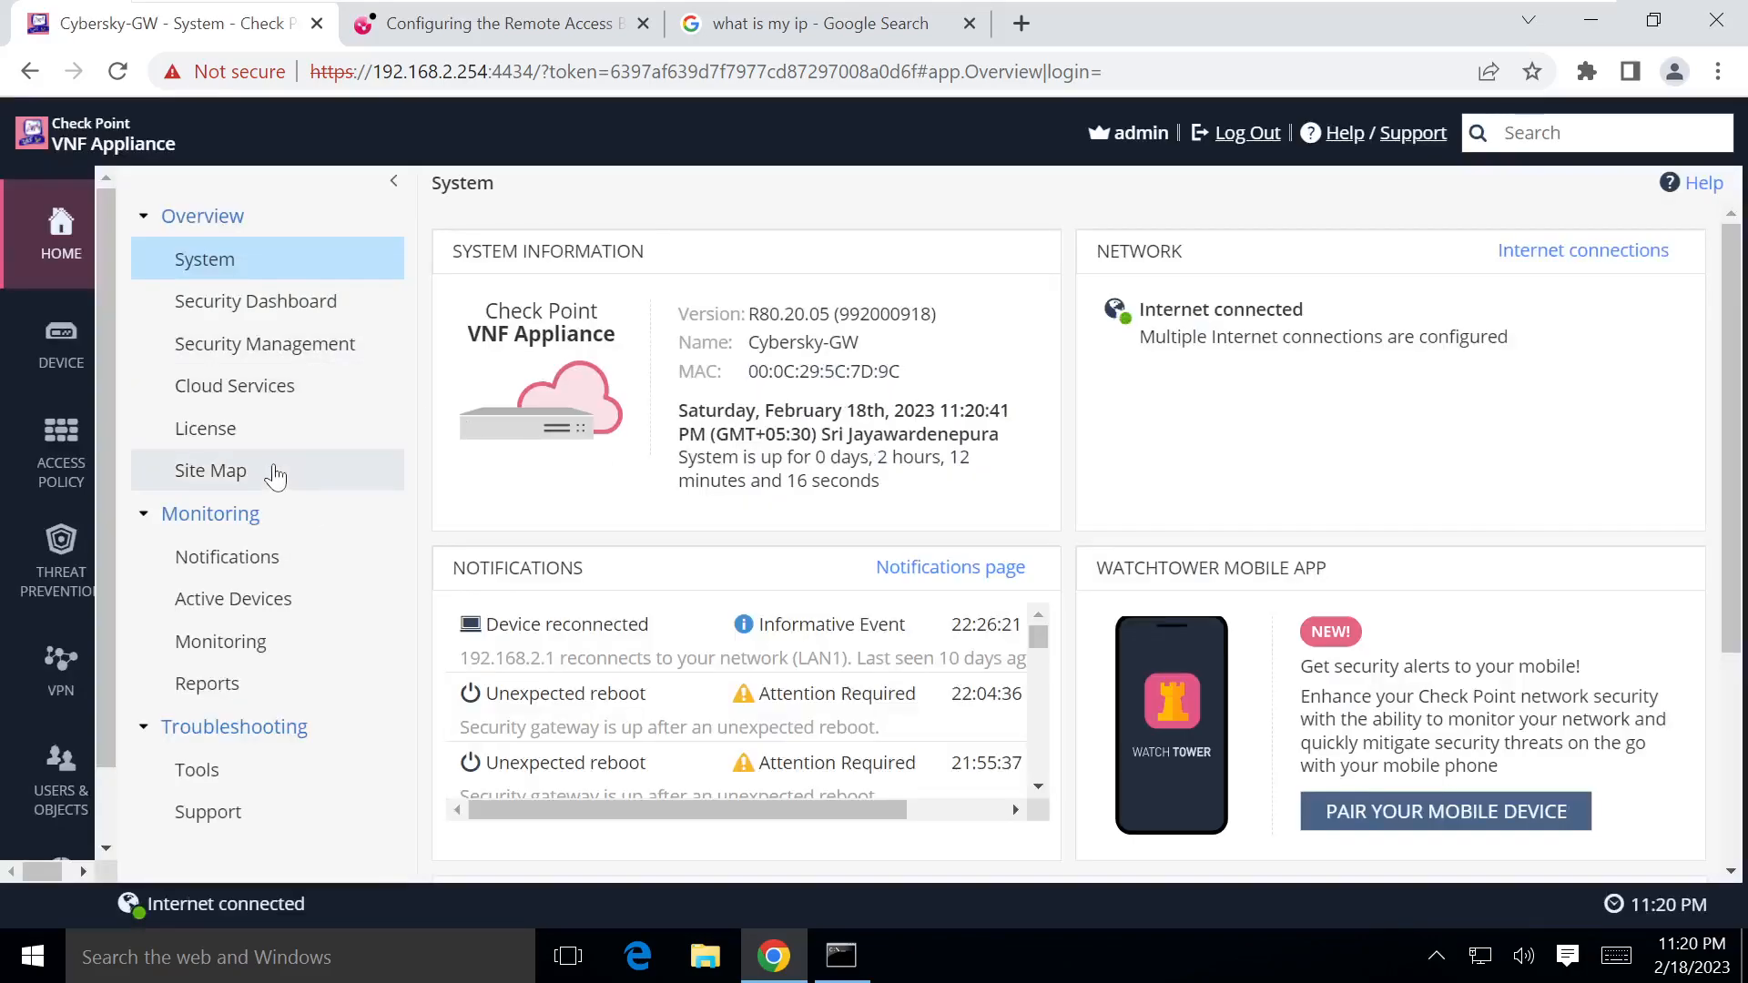
Step: On the Security Dashboard, toggle the Remote Access VPN blade off and back on
{"action": "left_click", "coordinate": [209, 429]}
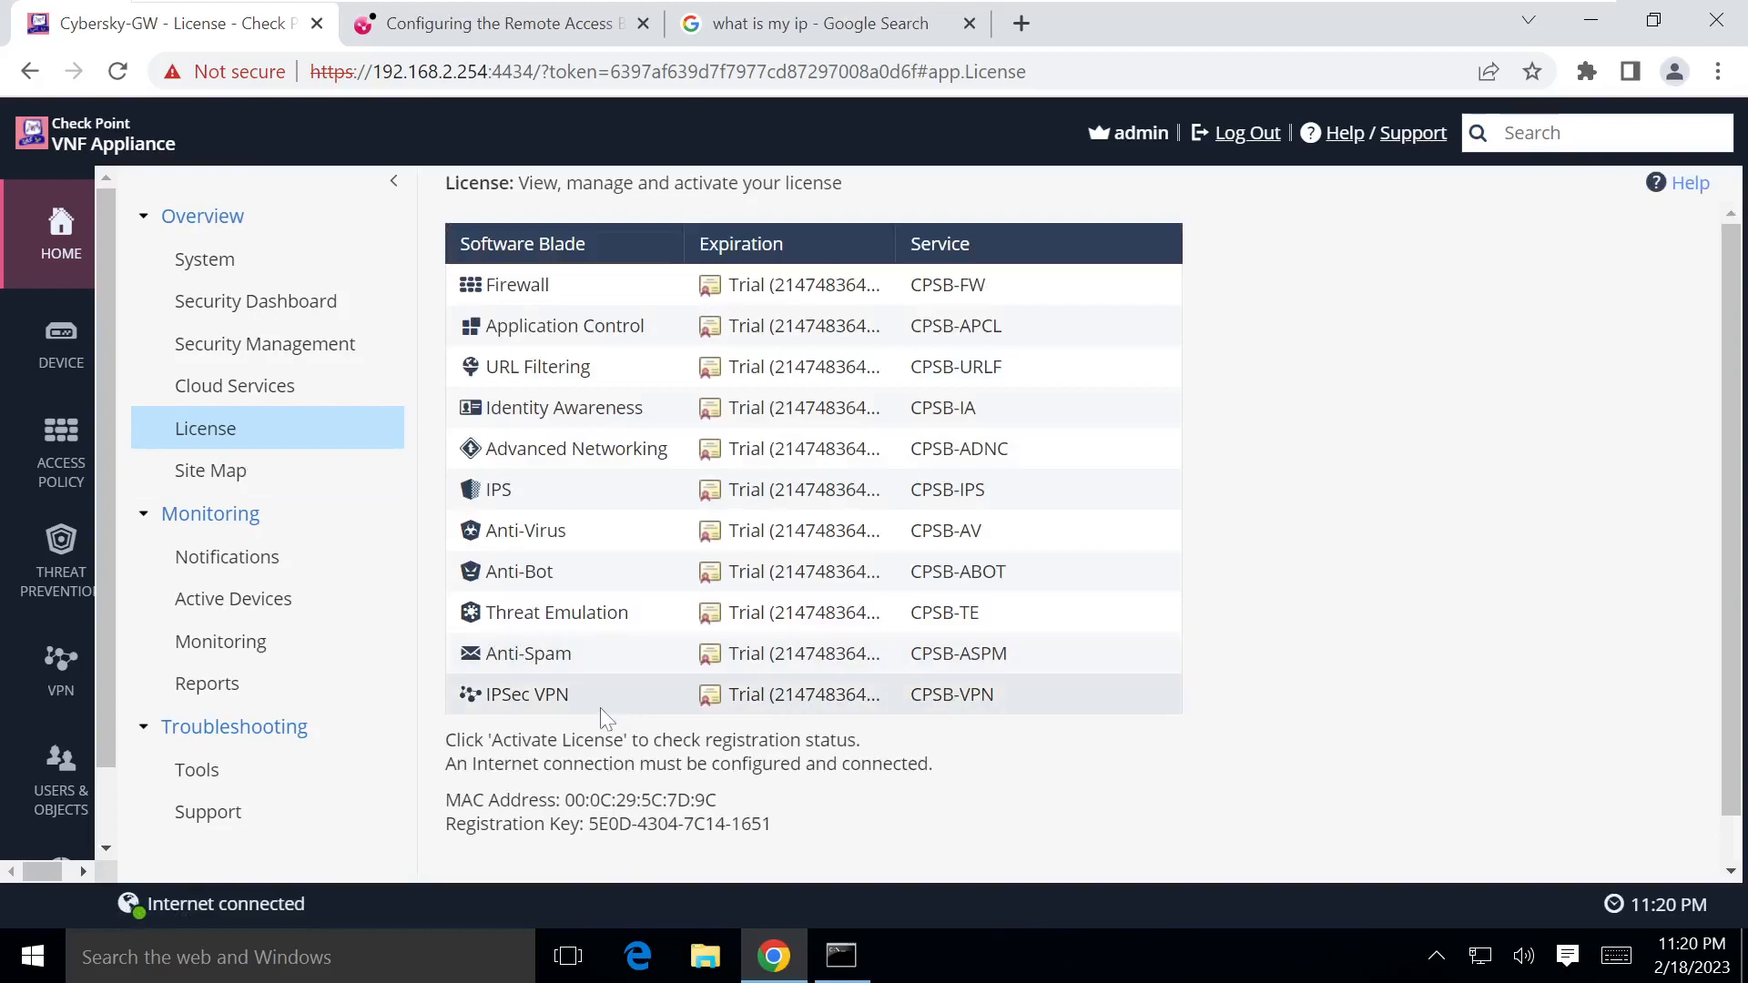
{"action": "scroll", "coordinate": [599, 707], "scroll_direction": "down", "scroll_amount": 1}
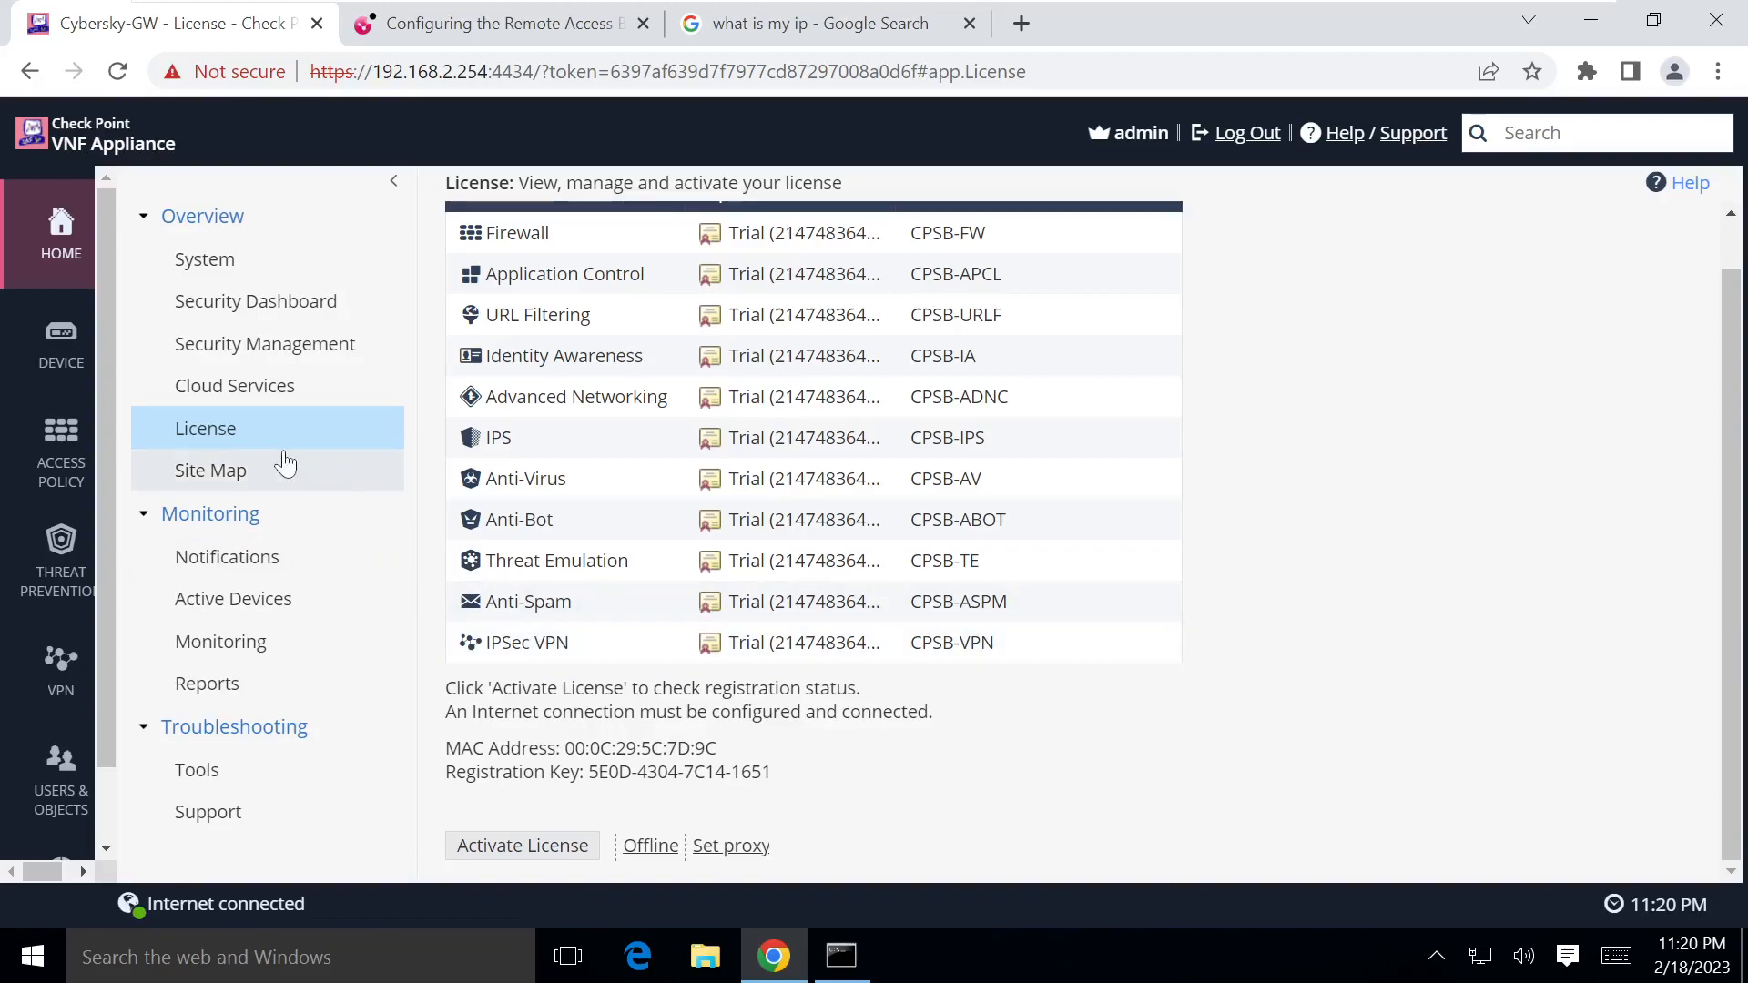
{"action": "left_click", "coordinate": [260, 312]}
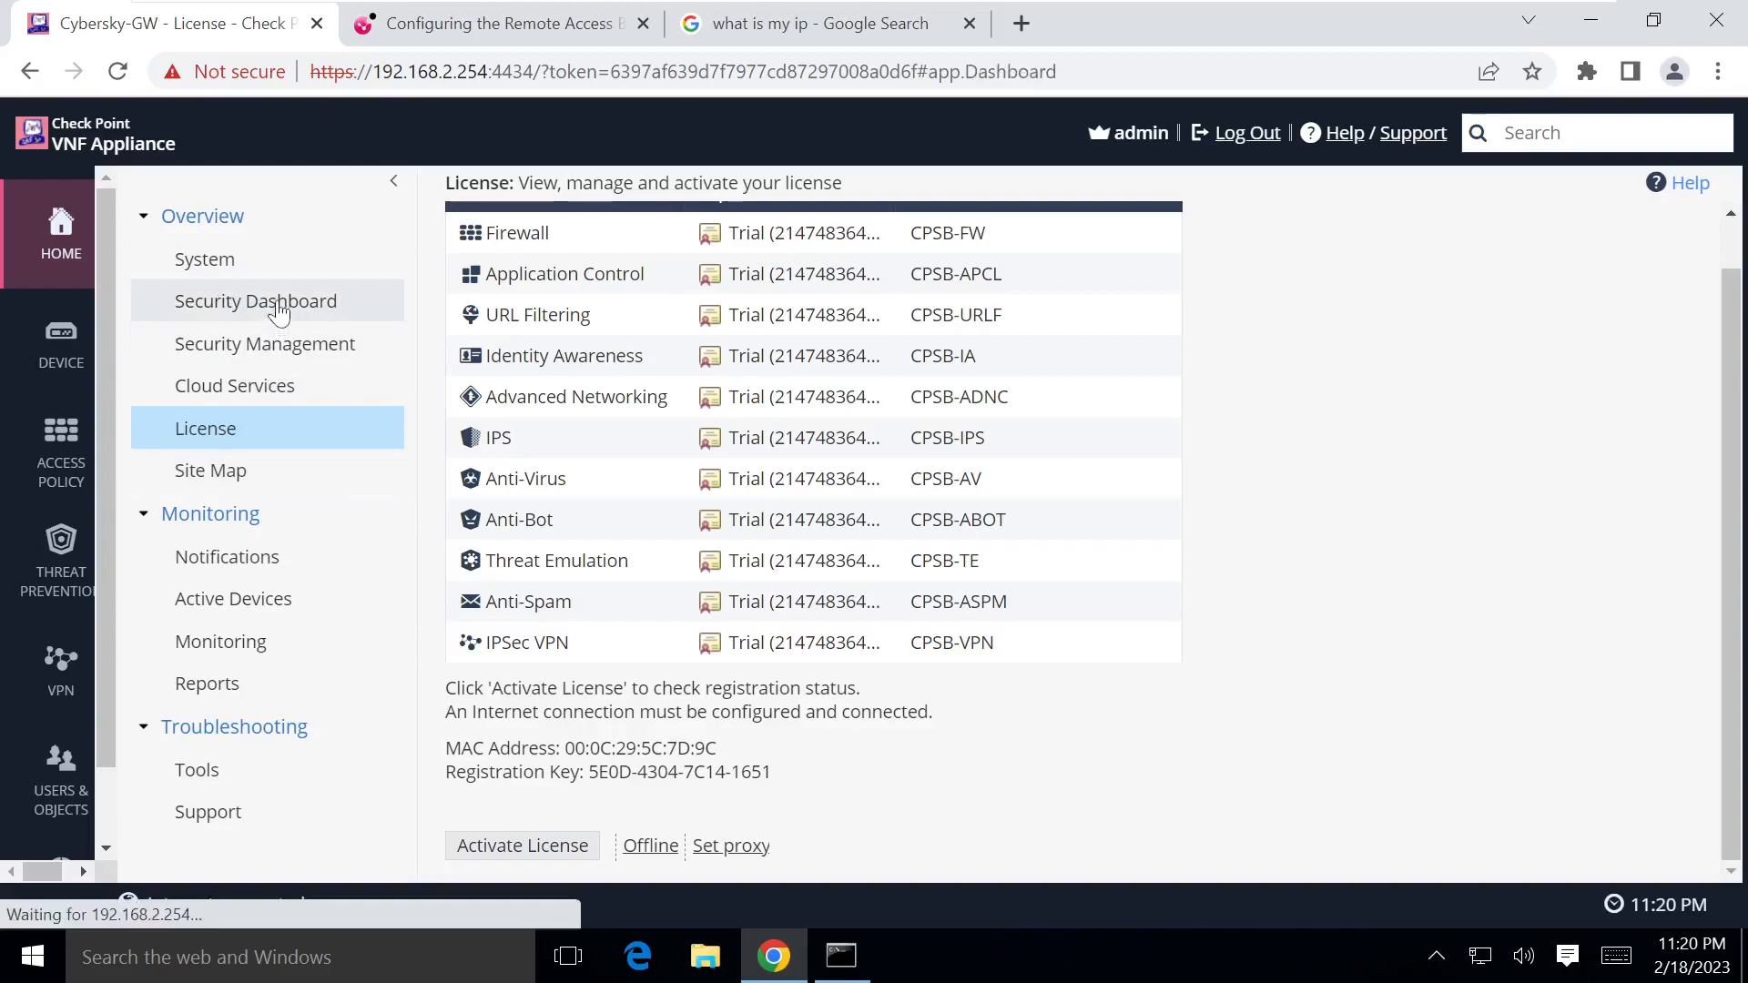
{"action": "scroll", "coordinate": [449, 459], "scroll_direction": "down", "scroll_amount": 3}
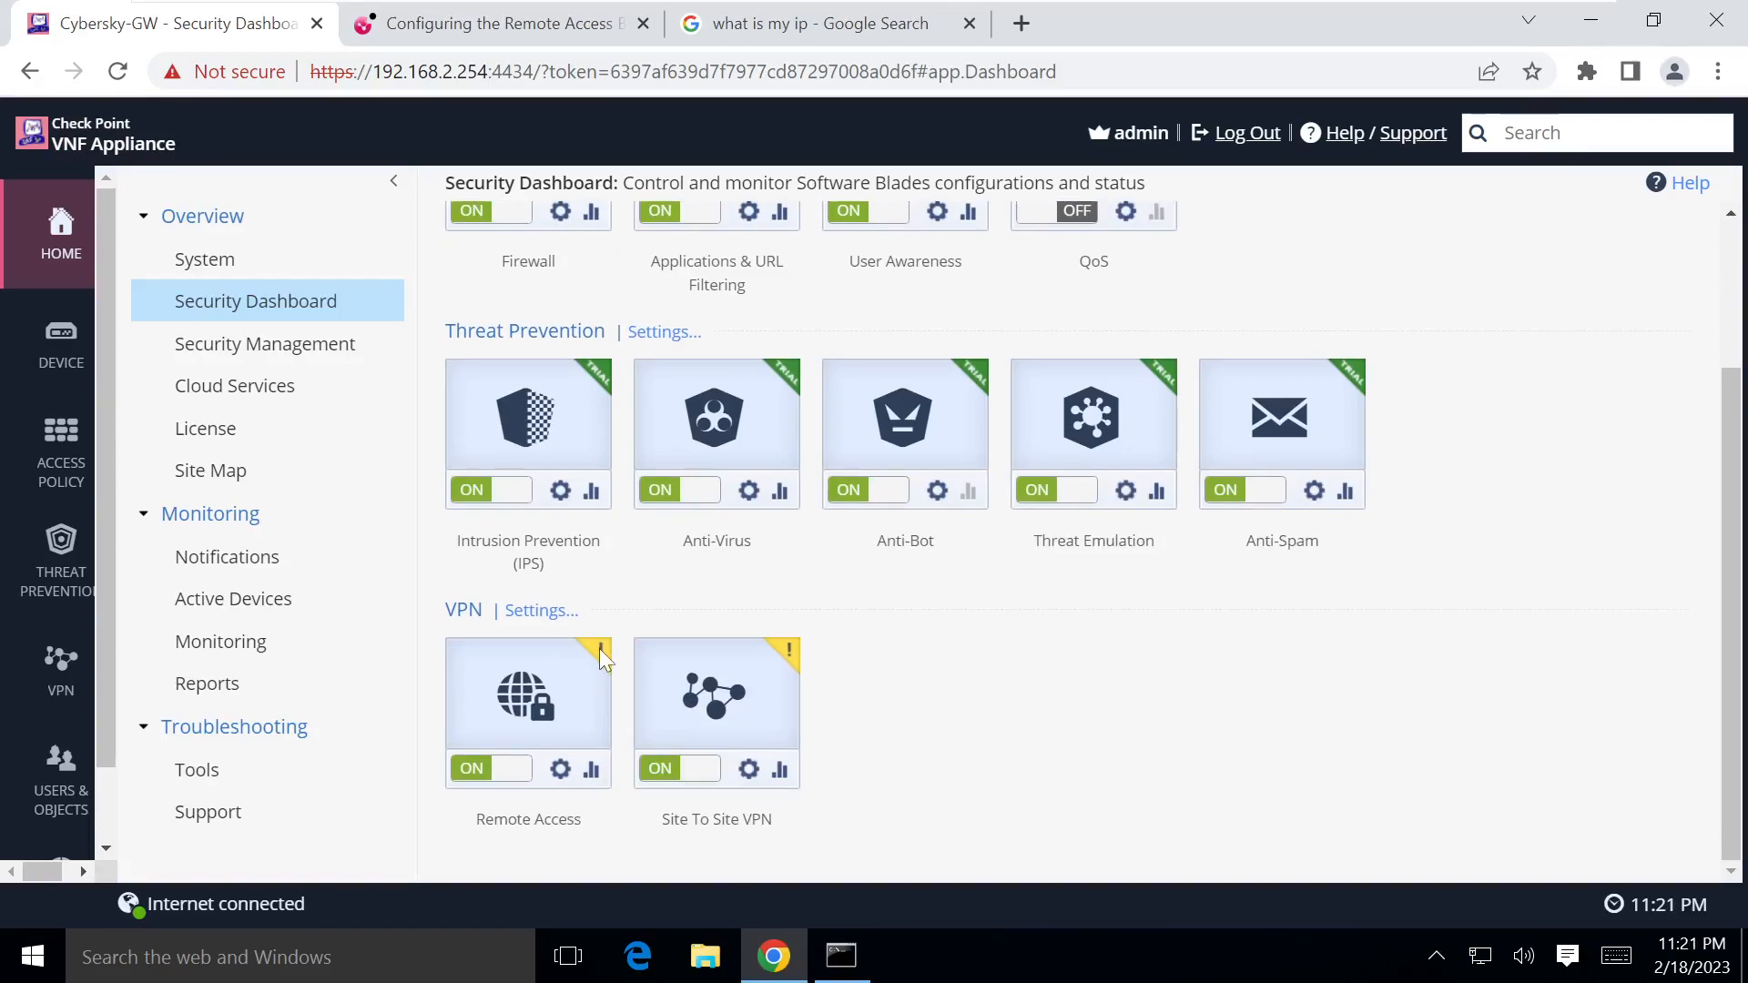
{"action": "left_click", "coordinate": [499, 770]}
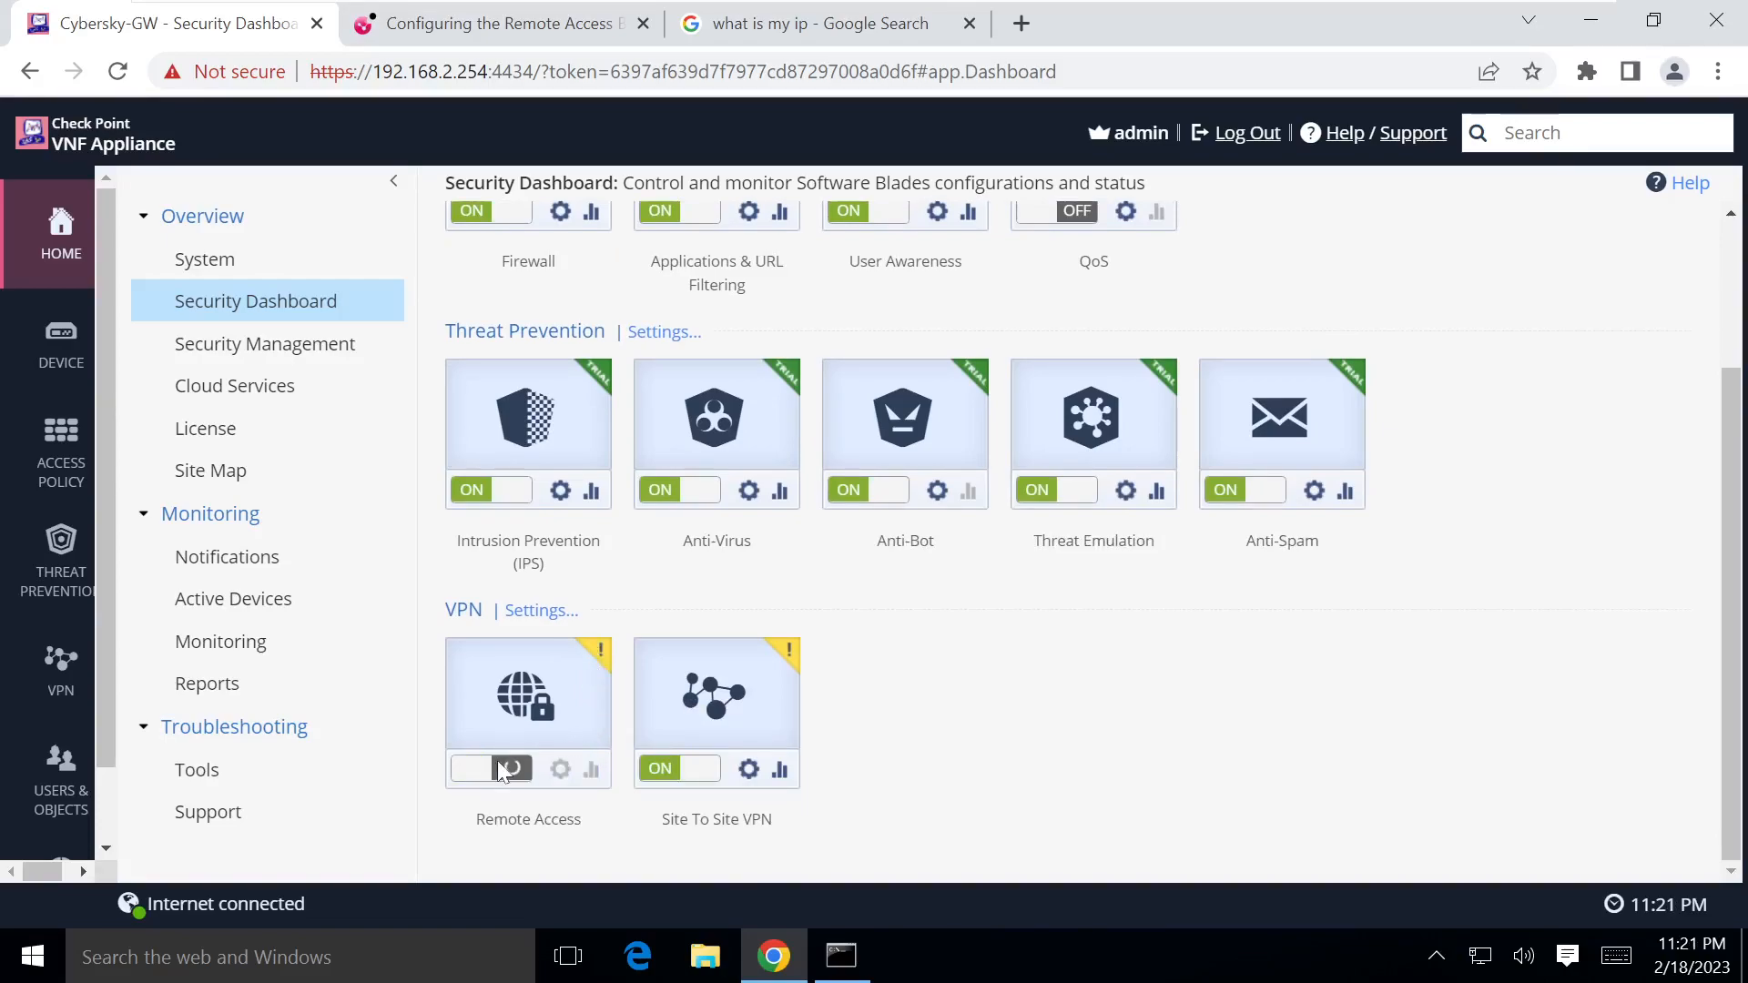
{"action": "left_click", "coordinate": [499, 769]}
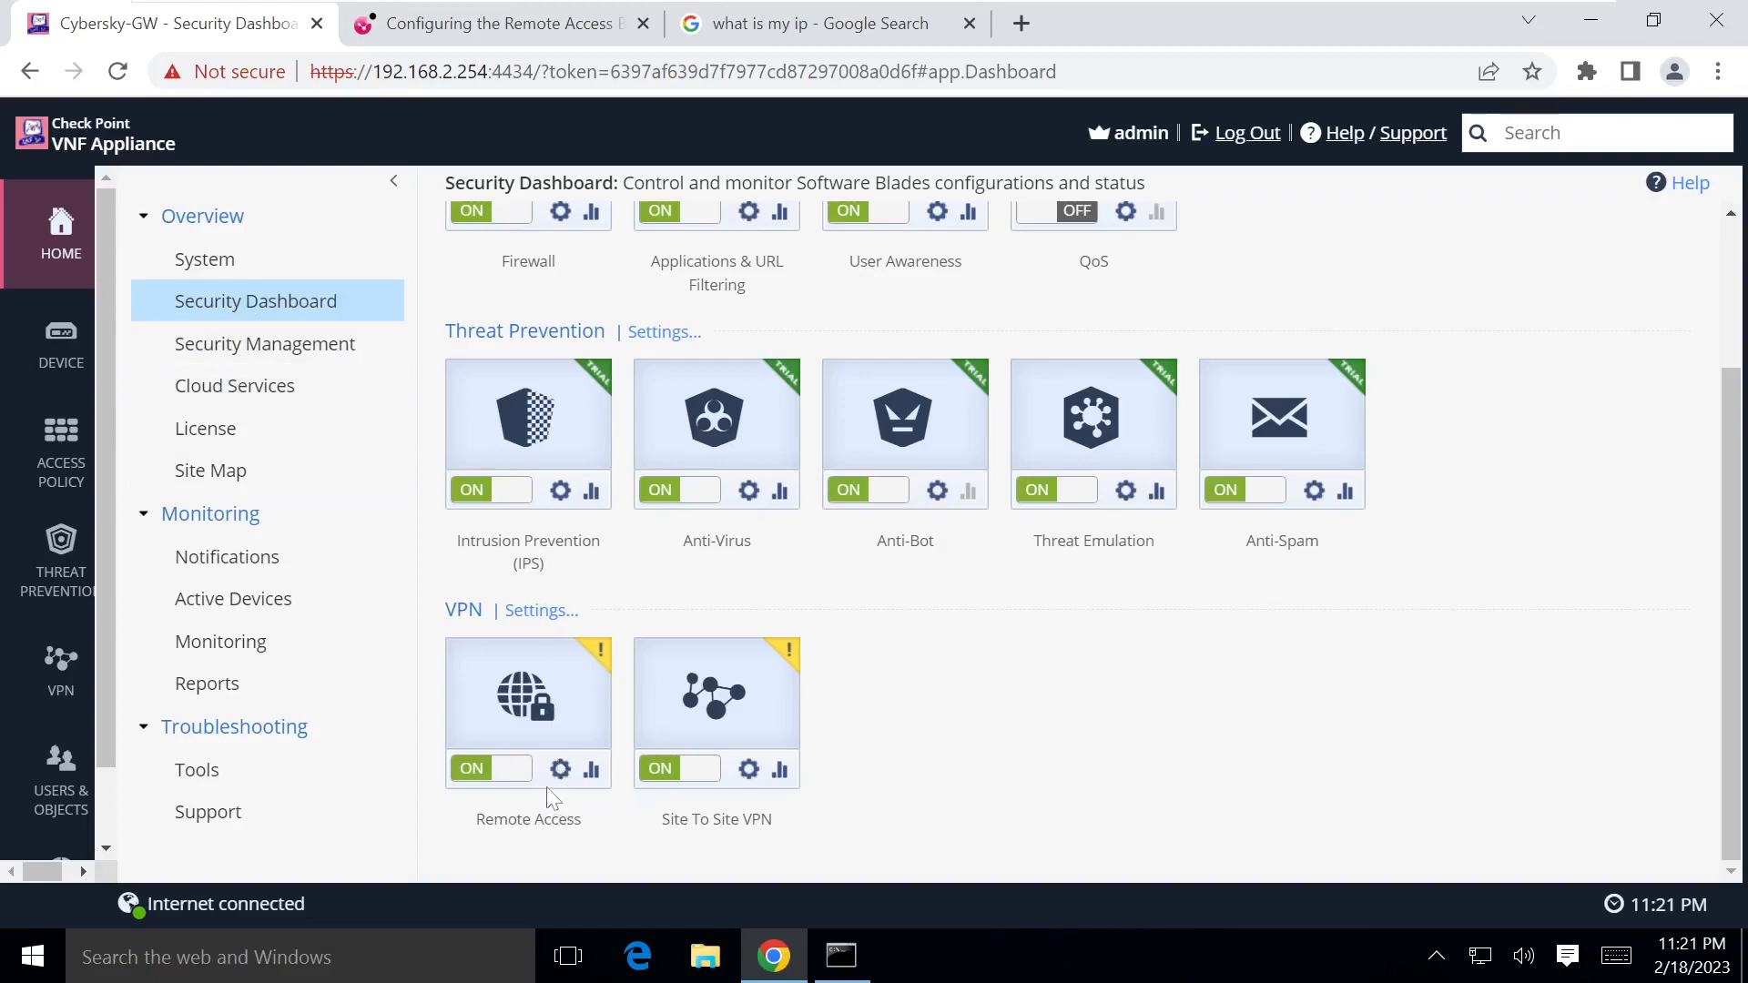
{"action": "mouse_move", "coordinate": [603, 648]}
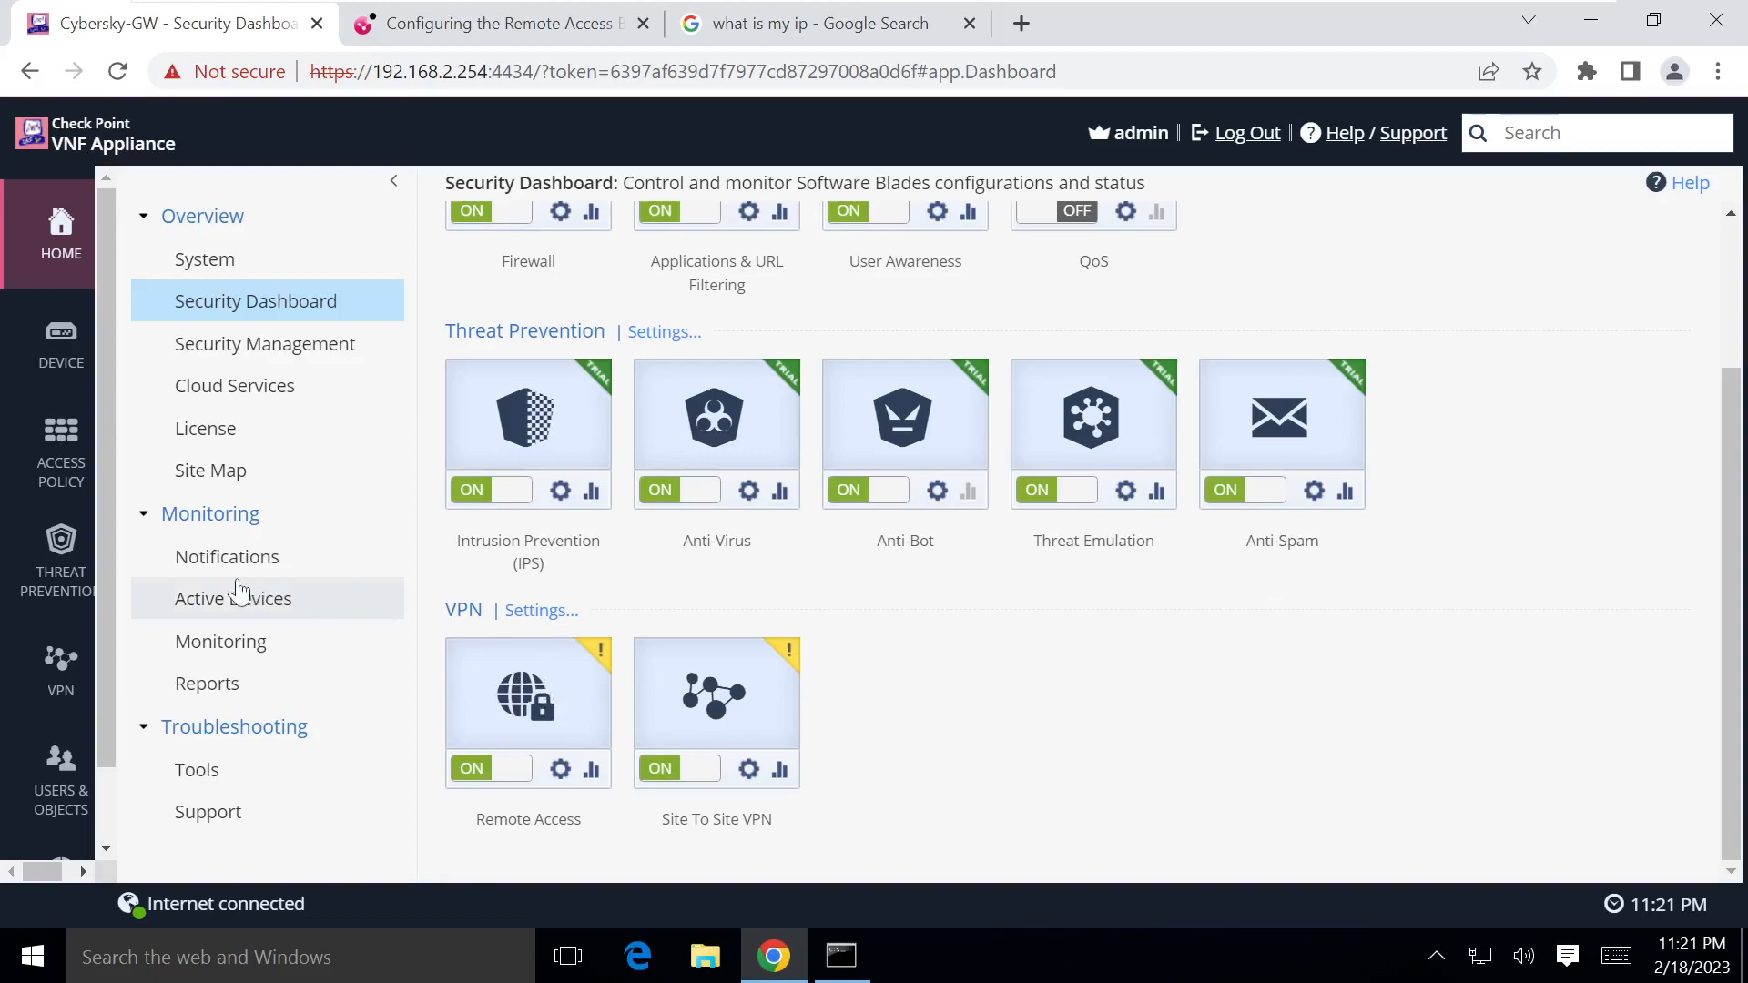
Step: Review Remote Access Blade Control, then view the elab.local Active Directory server at 192.168.10.10
{"action": "left_click", "coordinate": [32, 656]}
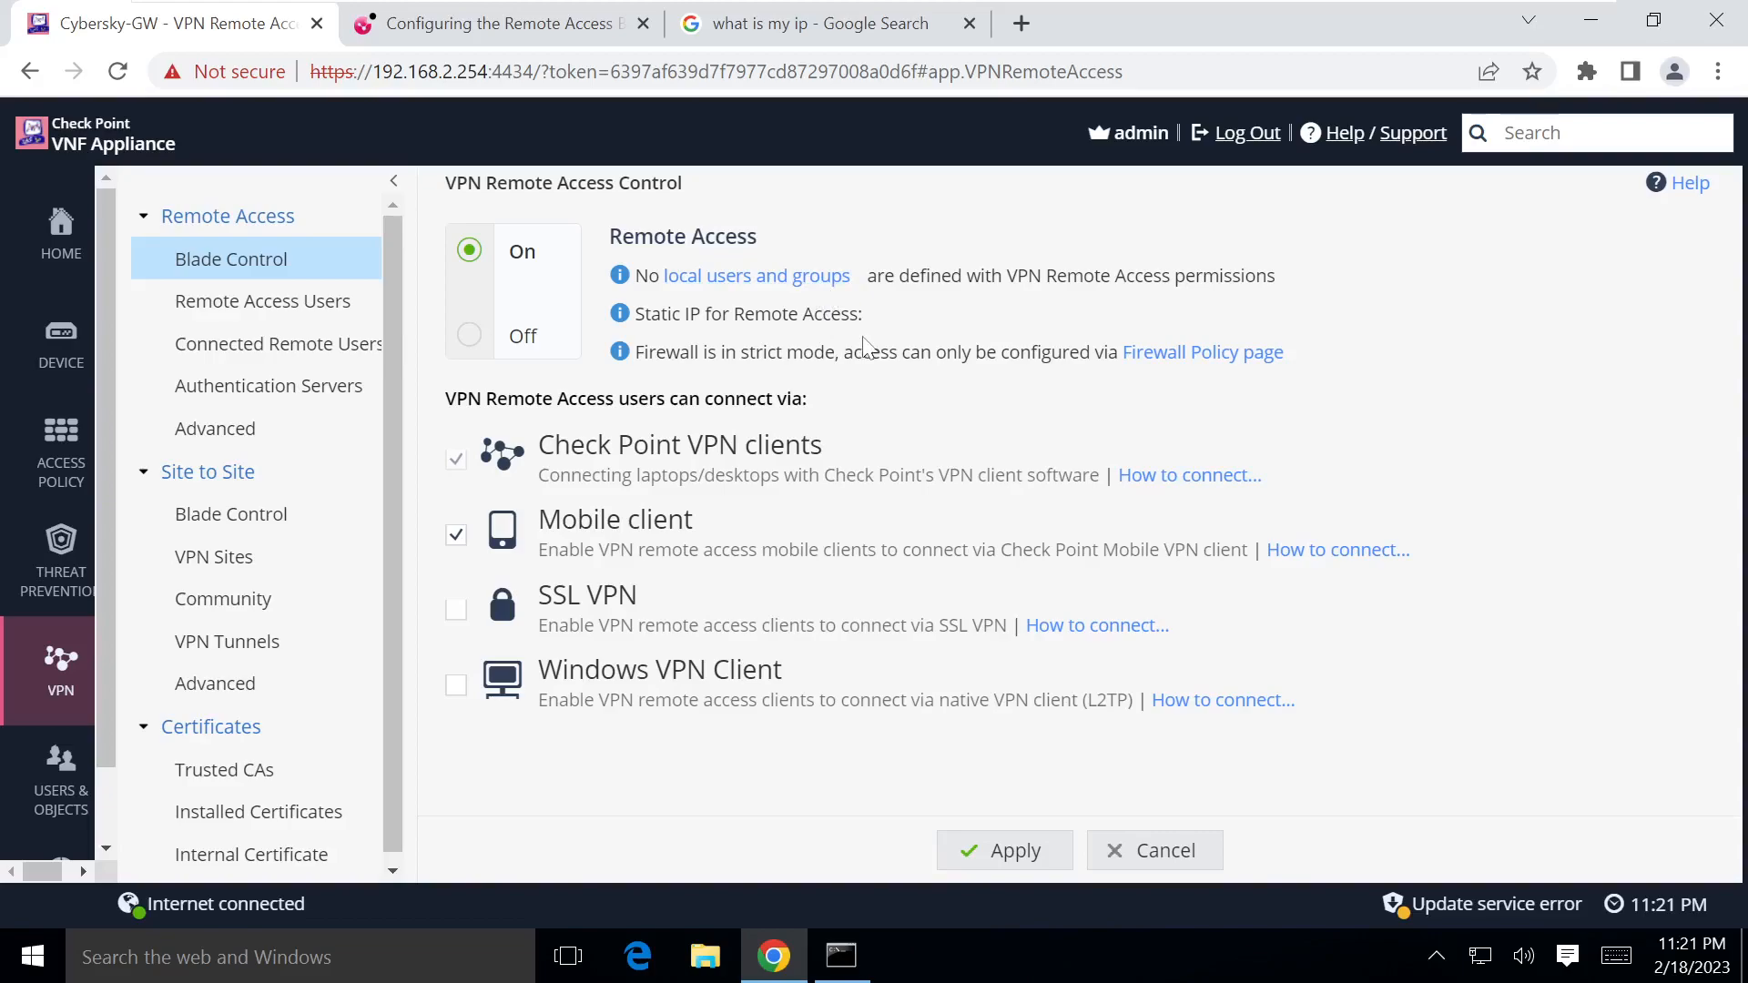
{"action": "left_click", "coordinate": [266, 384]}
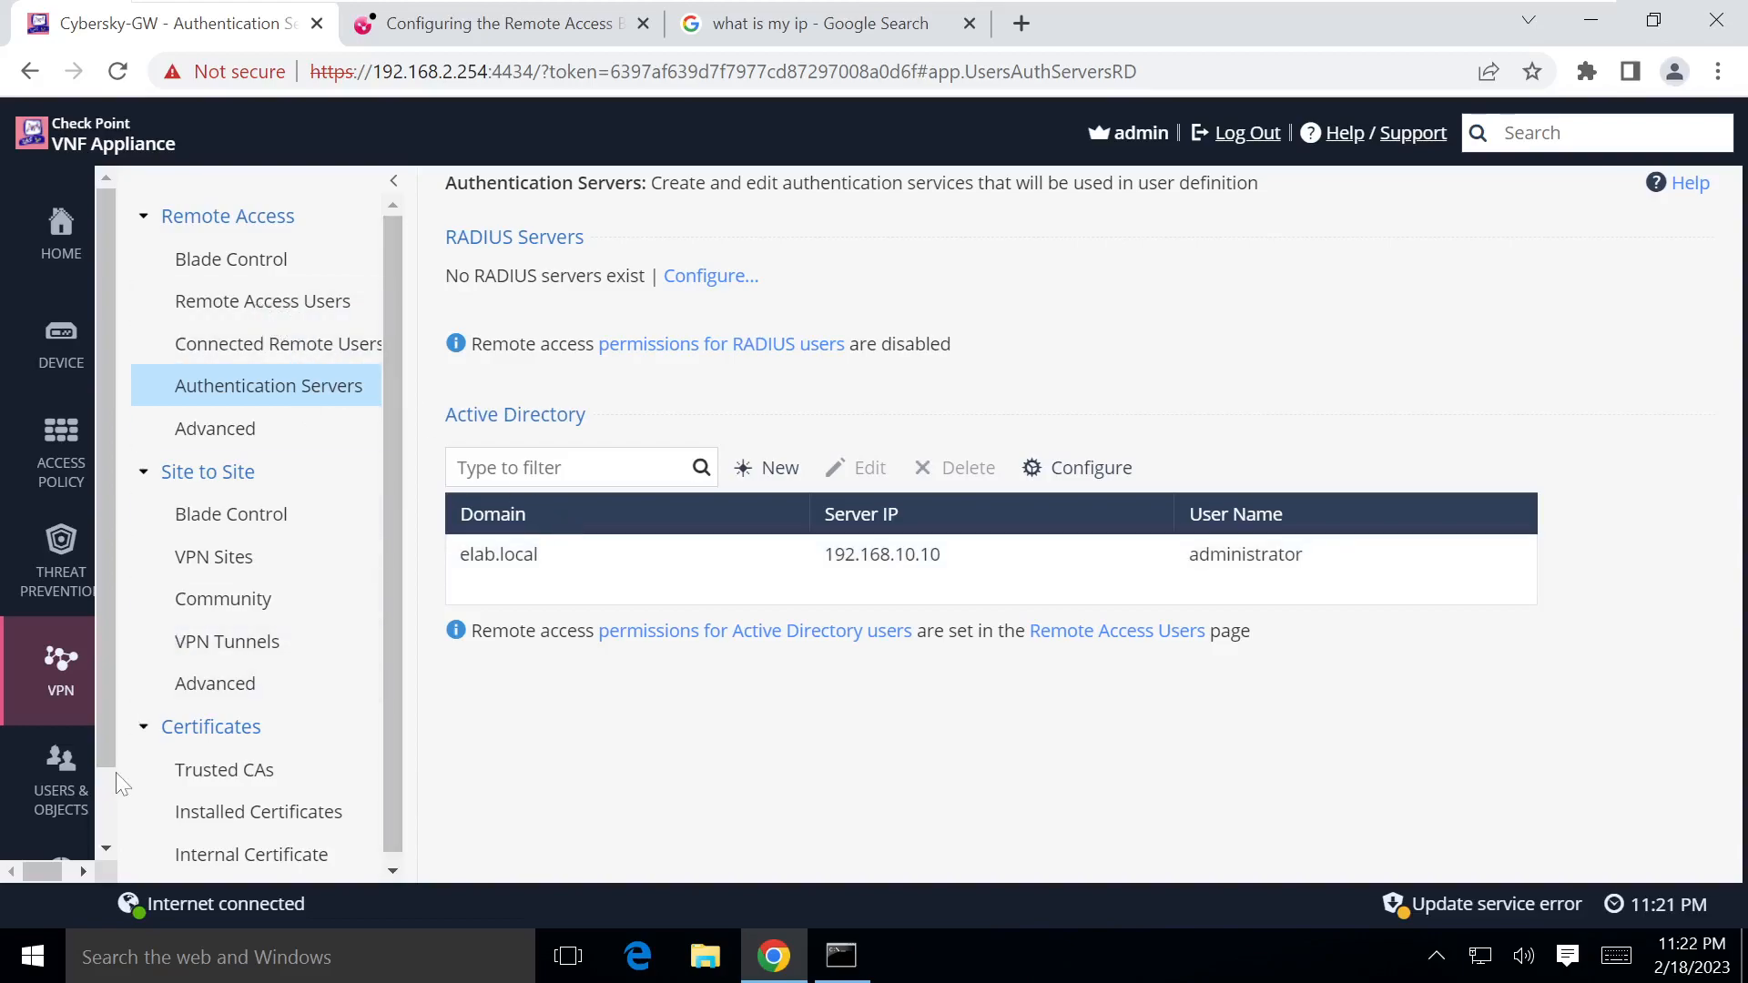
Step: Open the Users list and inspect the IT group's remote access setting, cancelling without changes
{"action": "left_click", "coordinate": [62, 799]}
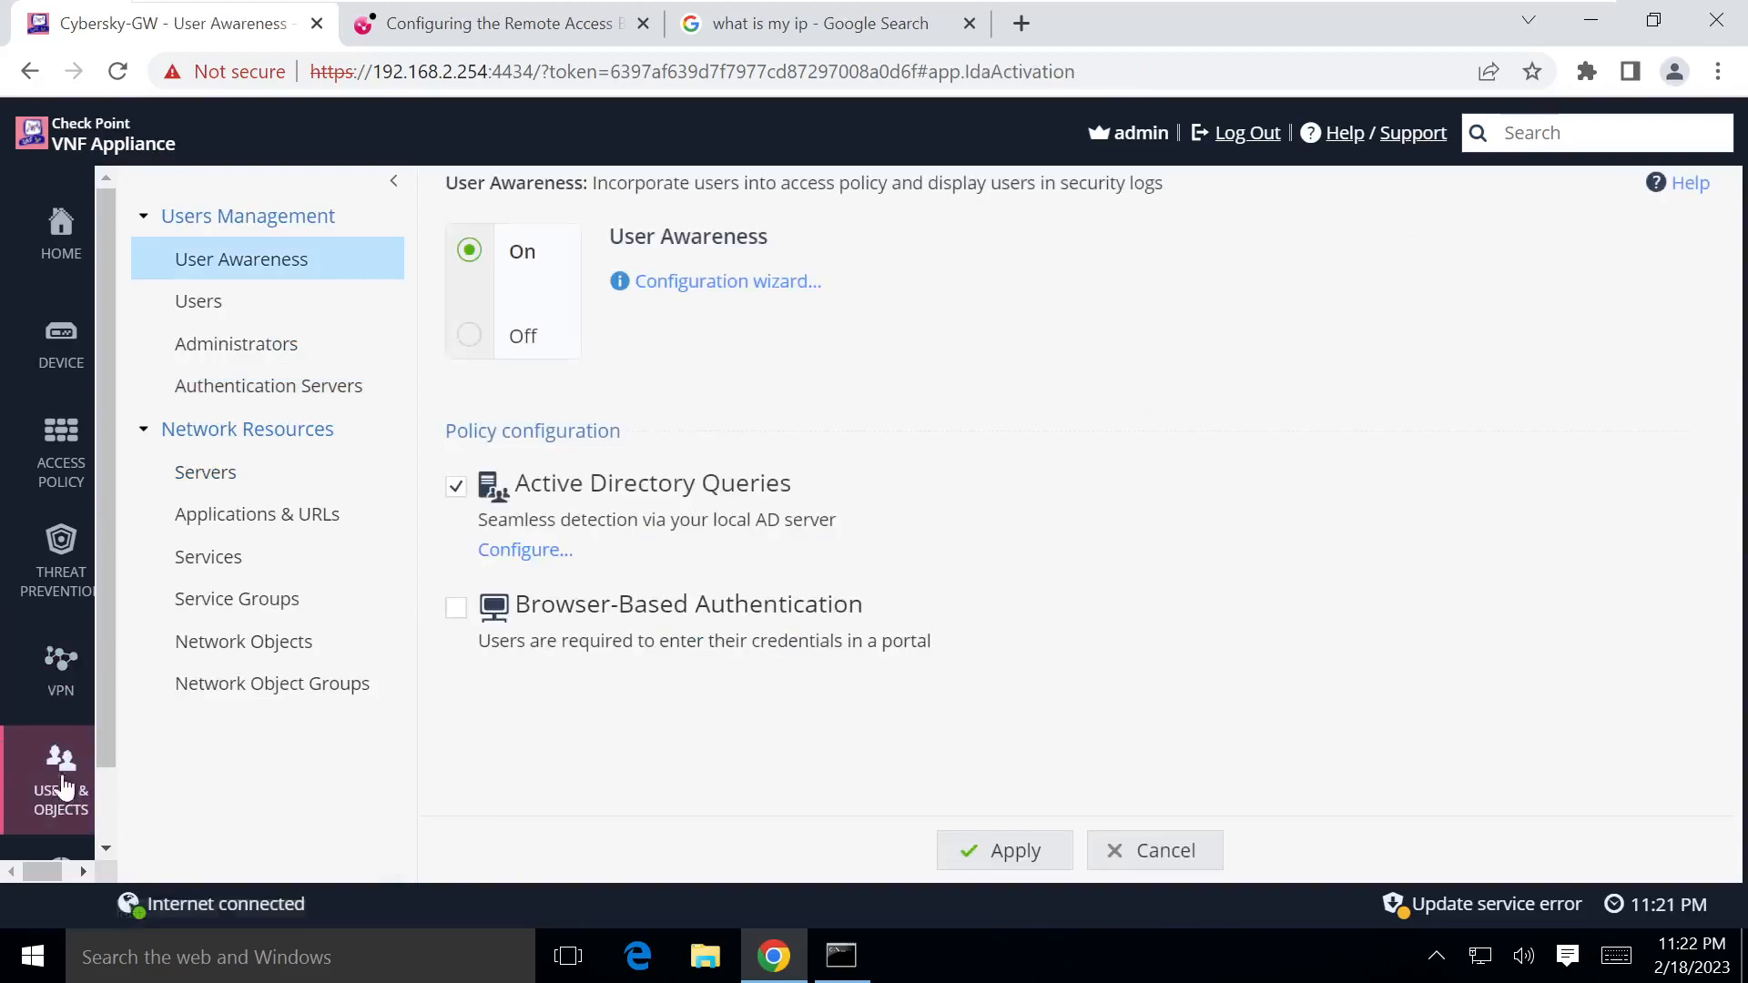
{"action": "left_click", "coordinate": [204, 308]}
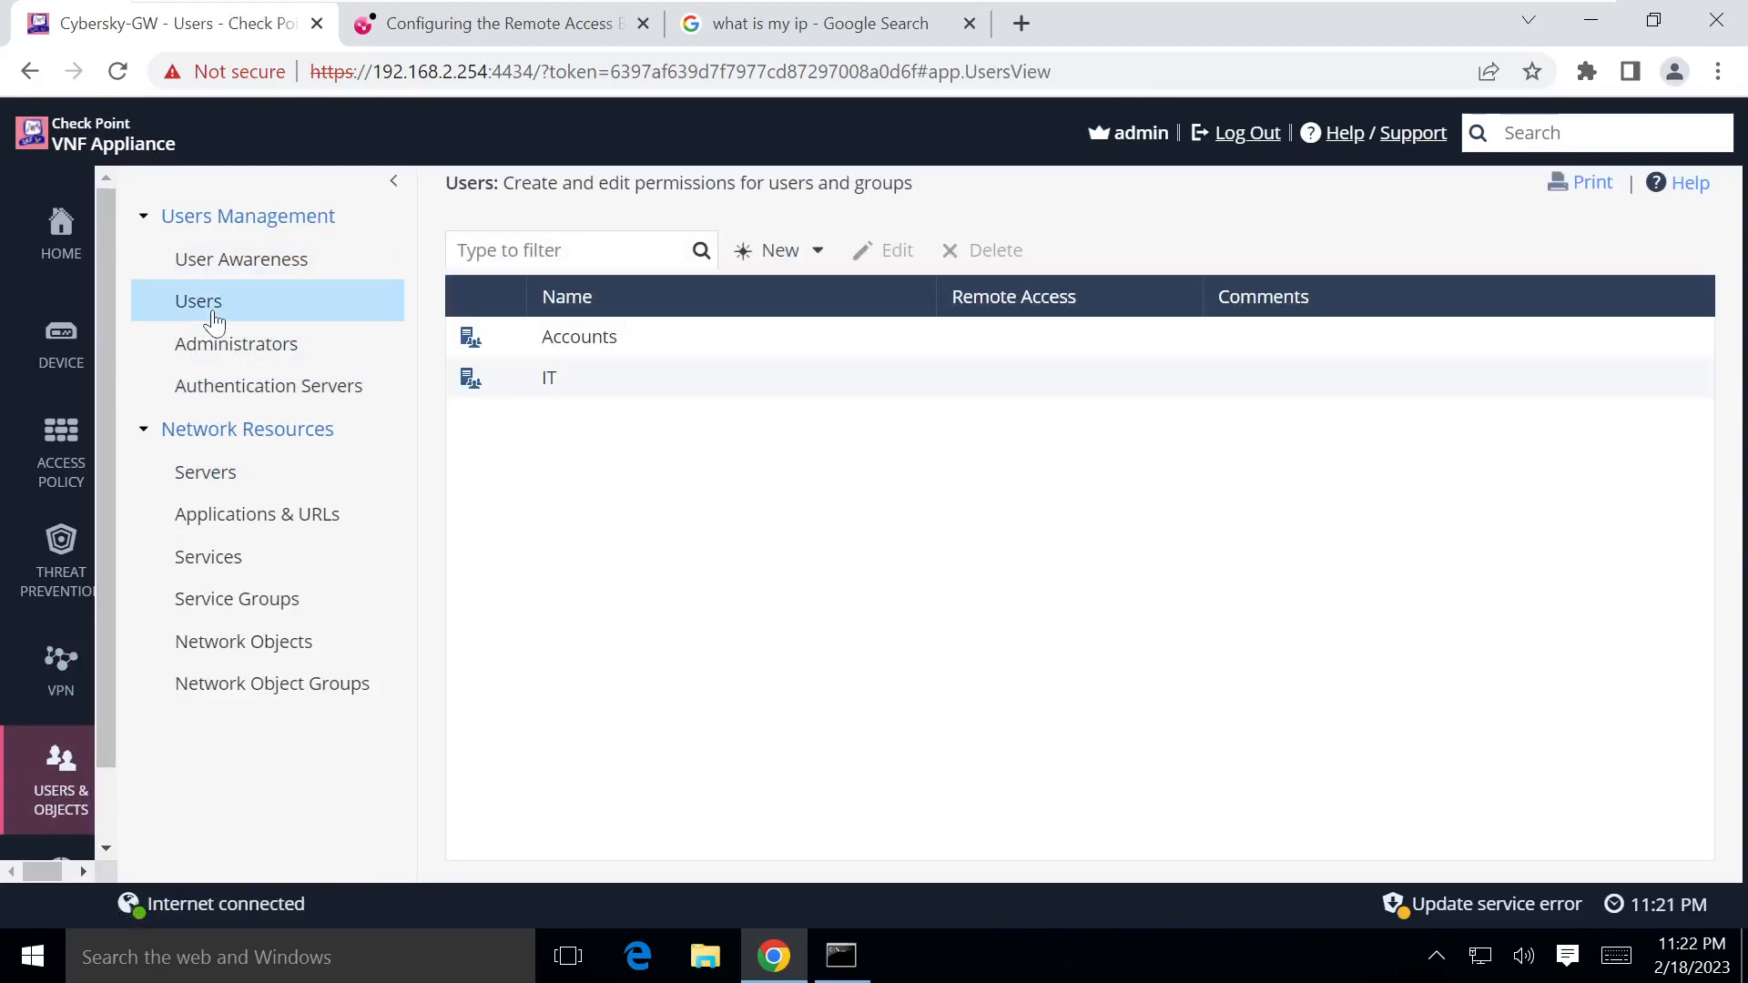
{"action": "double_click", "coordinate": [559, 374]}
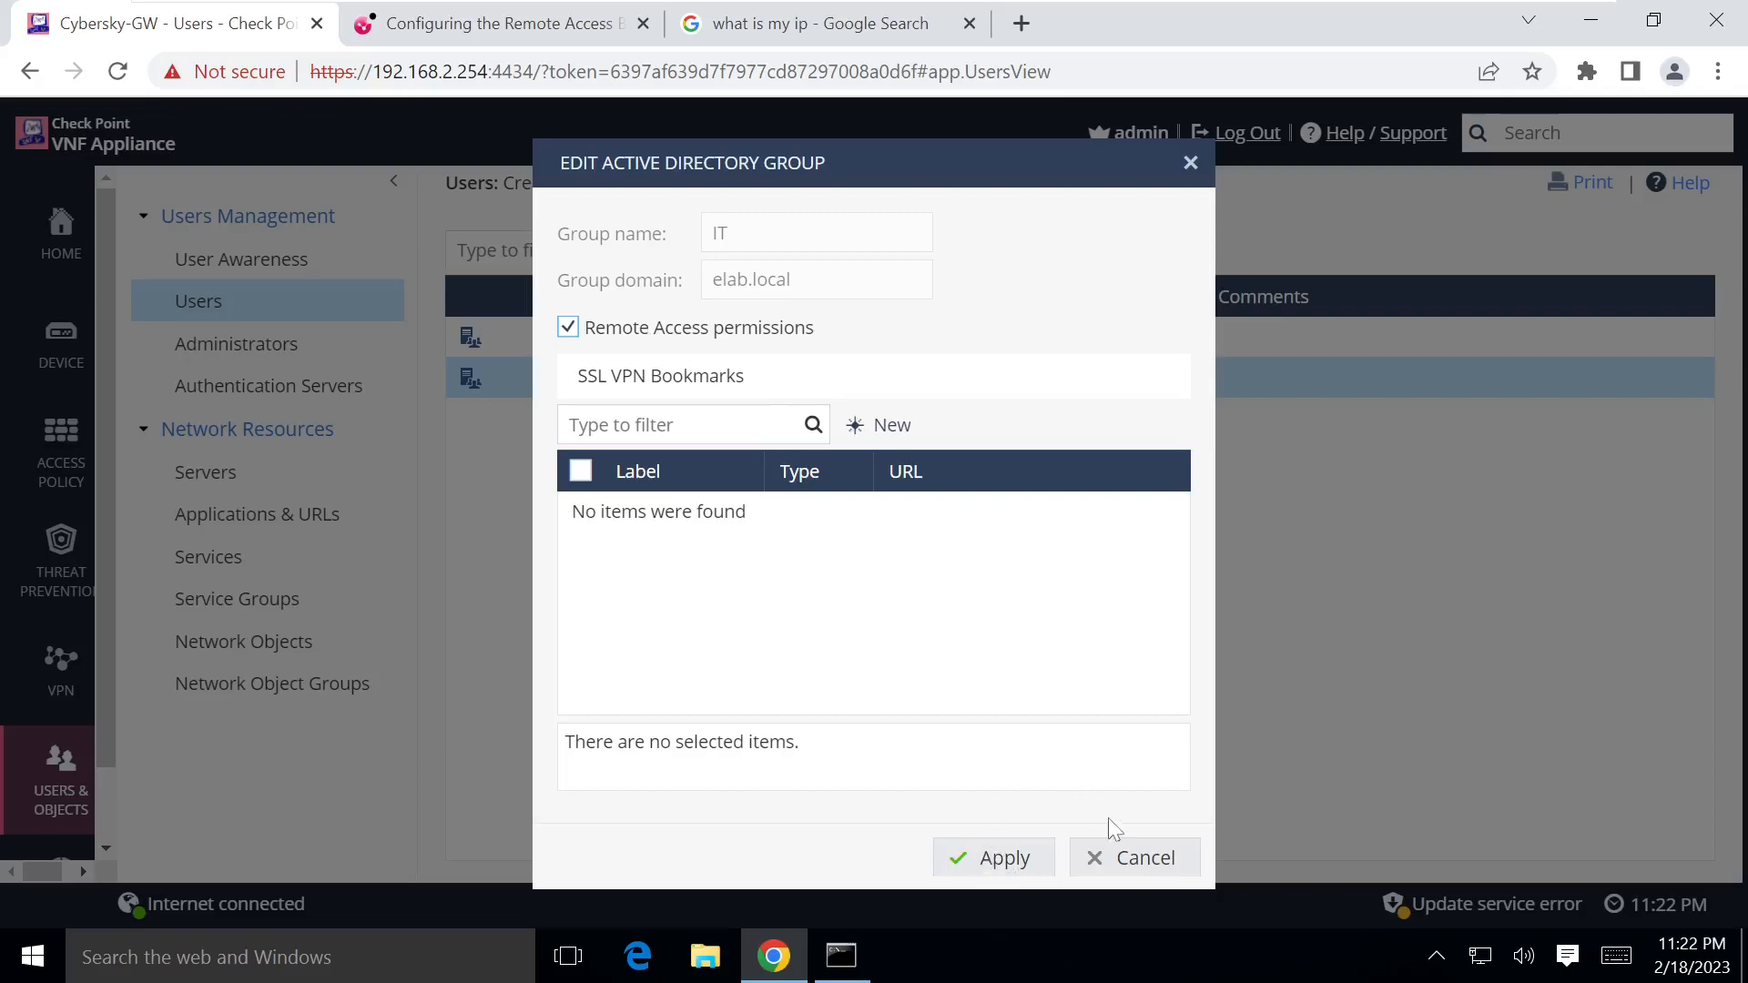
{"action": "left_click", "coordinate": [1133, 856]}
{"action": "mouse_move", "coordinate": [84, 674]}
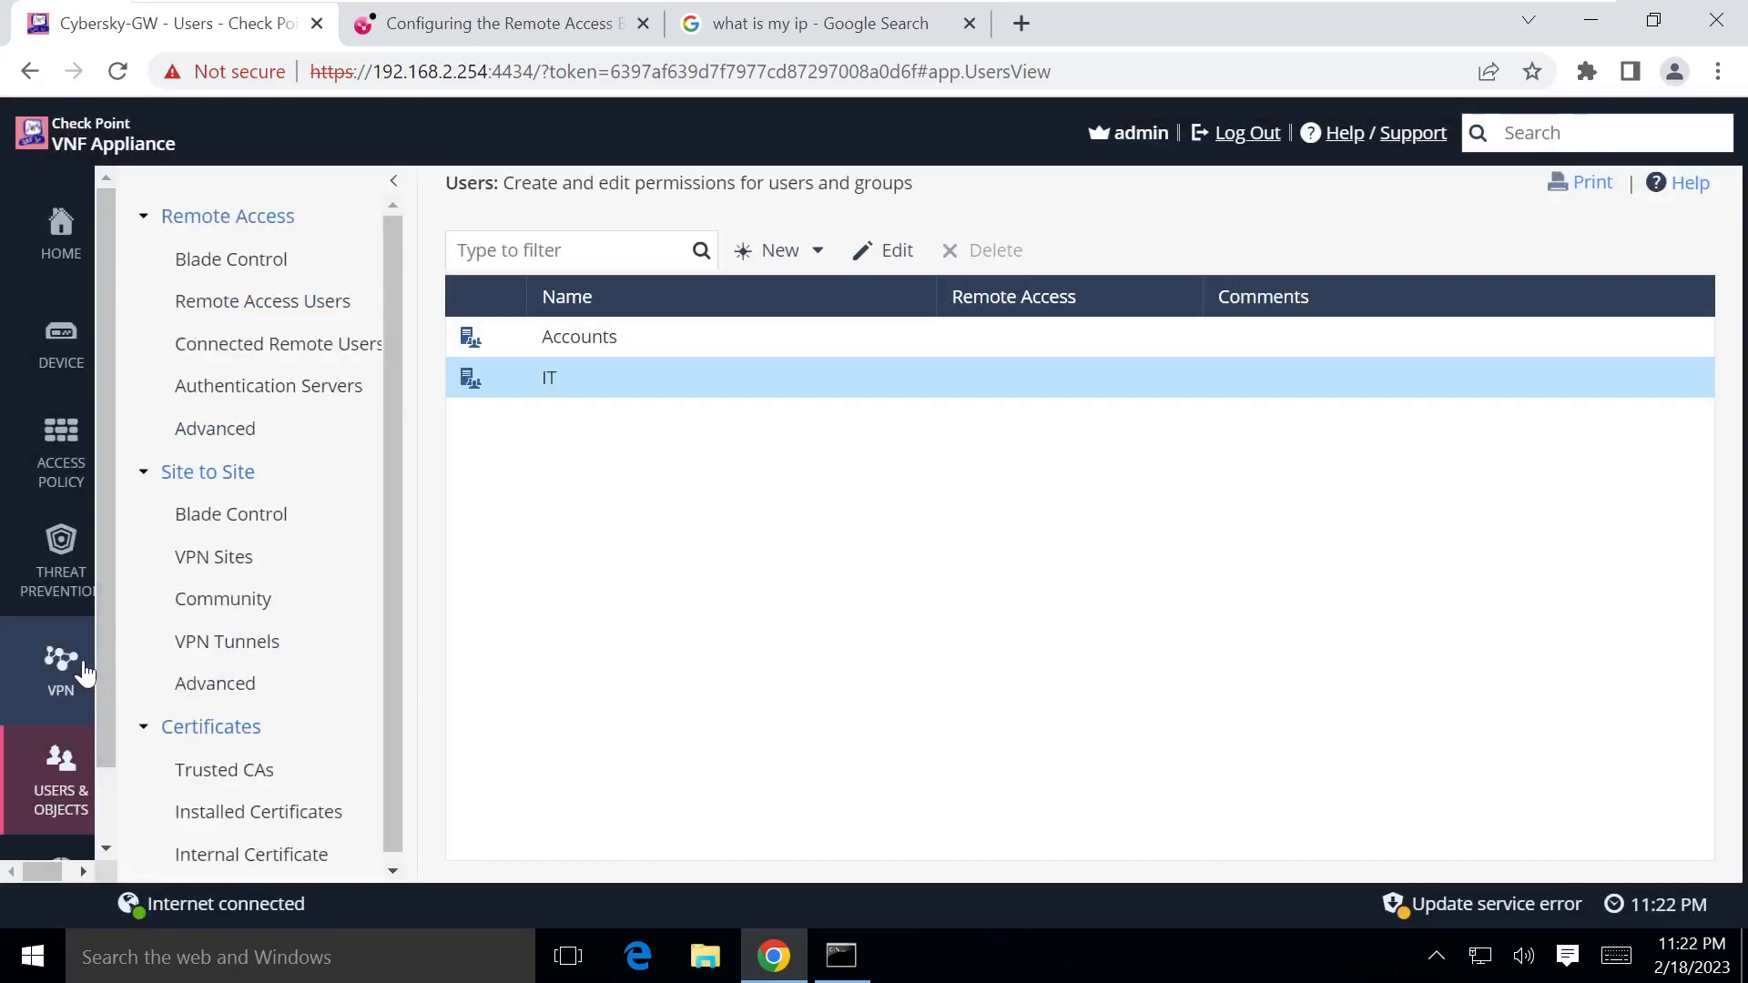
{"action": "mouse_move", "coordinate": [74, 805]}
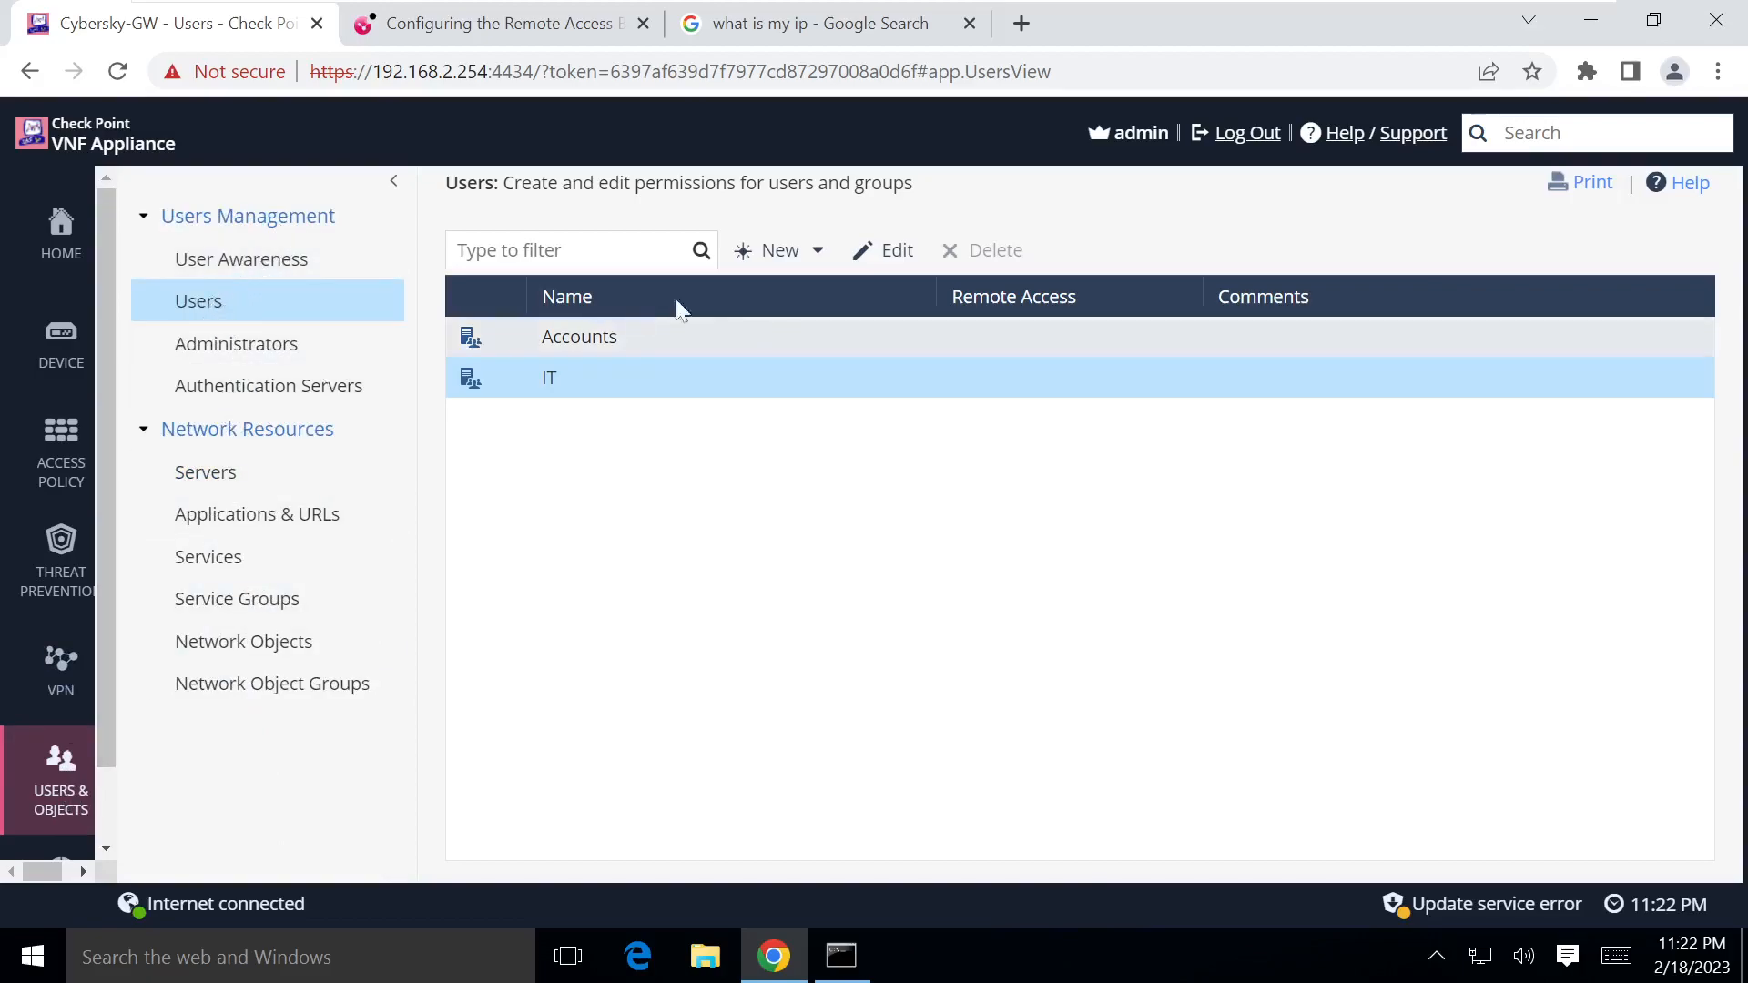
Step: Add a new local user with a confirmed password and Remote Access permission
{"action": "left_click", "coordinate": [785, 259]}
{"action": "left_click", "coordinate": [818, 292]}
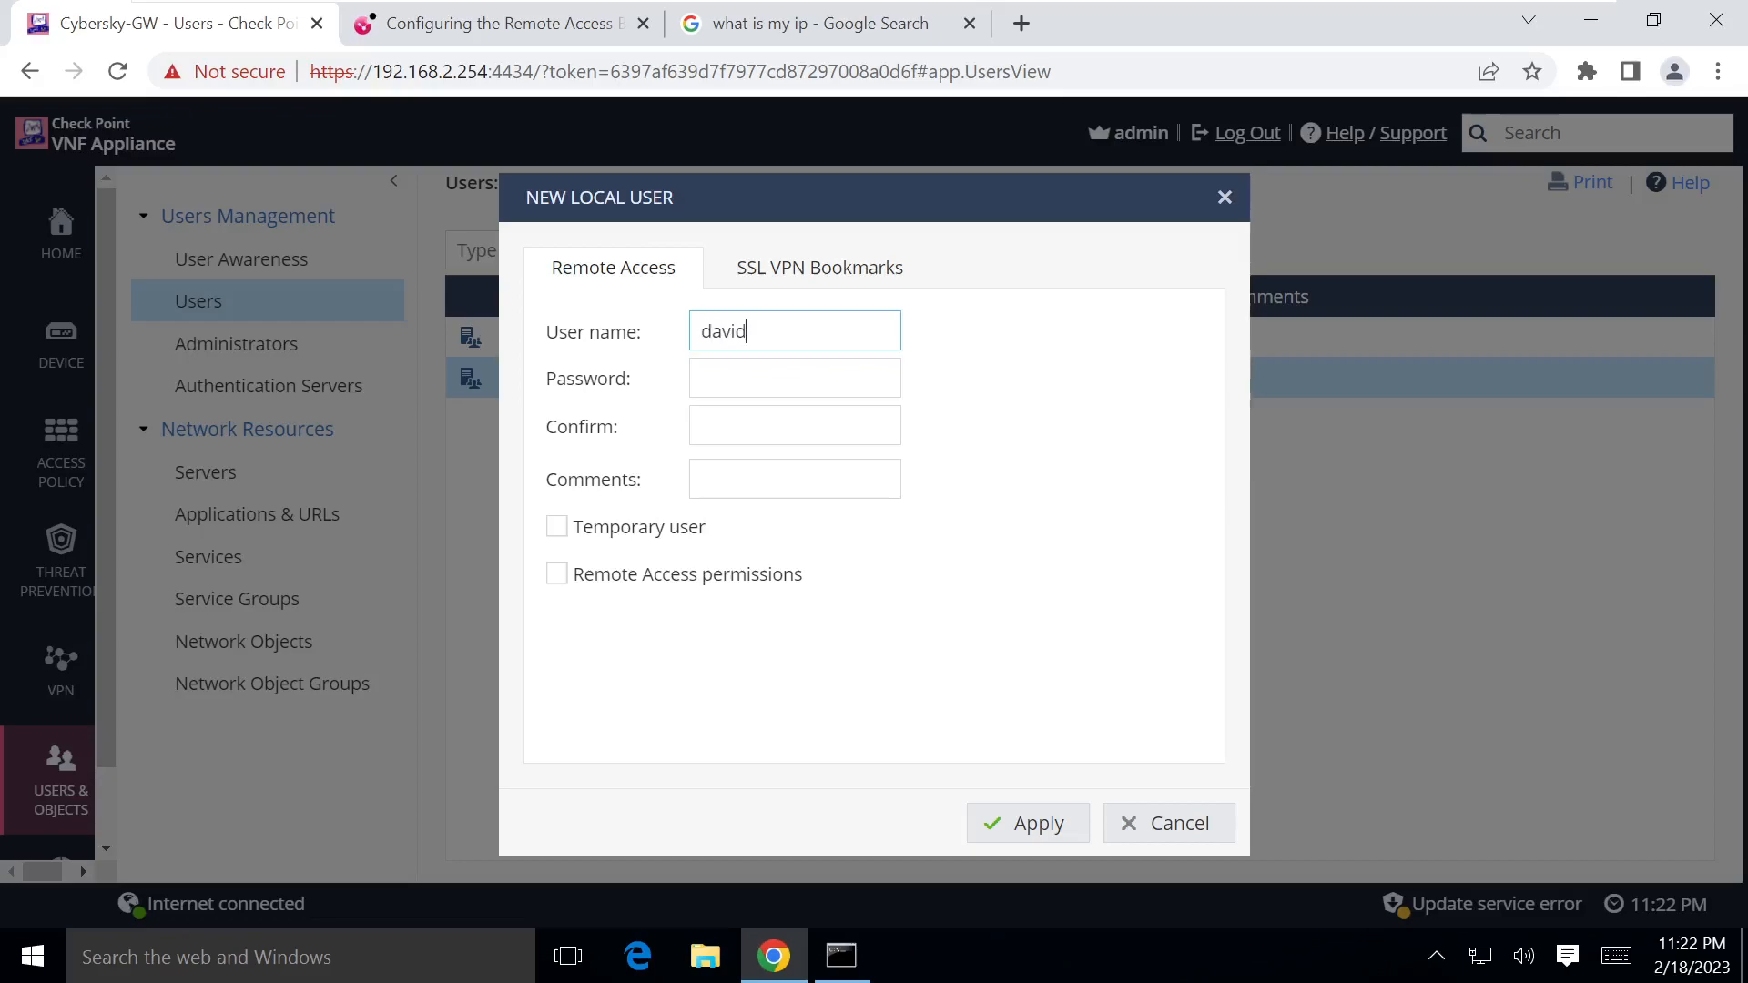
{"action": "key", "text": "Tab"}
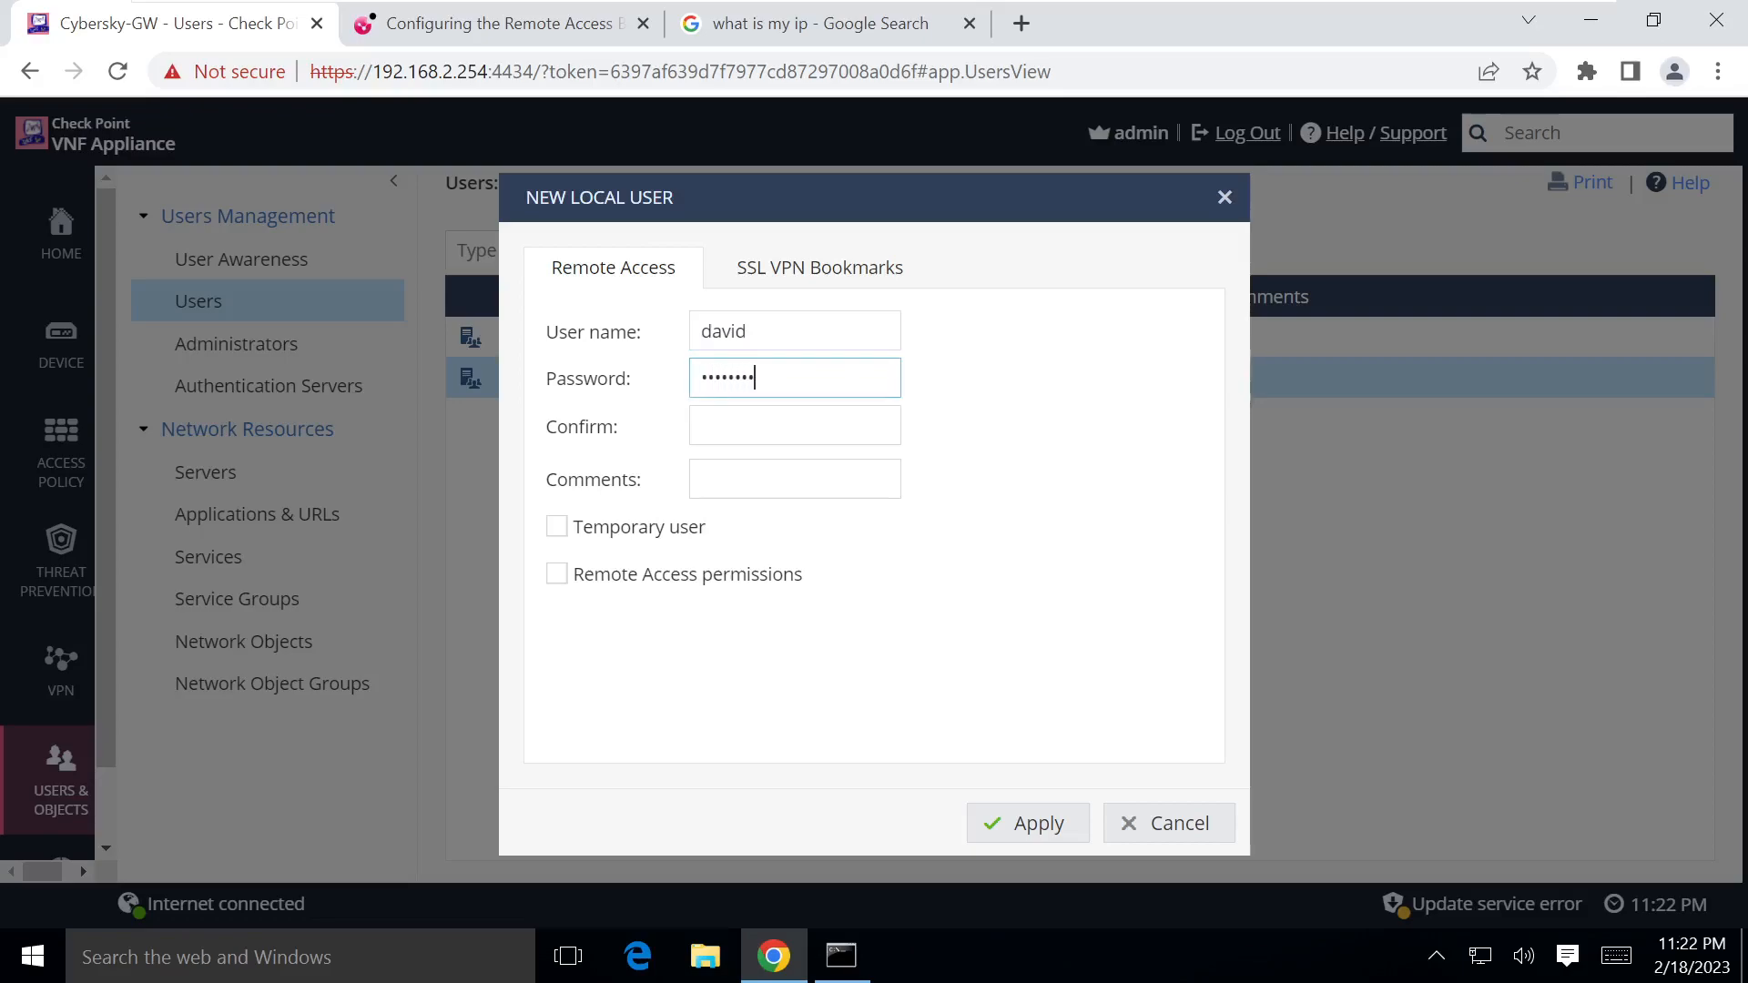
{"action": "key", "text": "Tab"}
{"action": "type", "text": "•••••"}
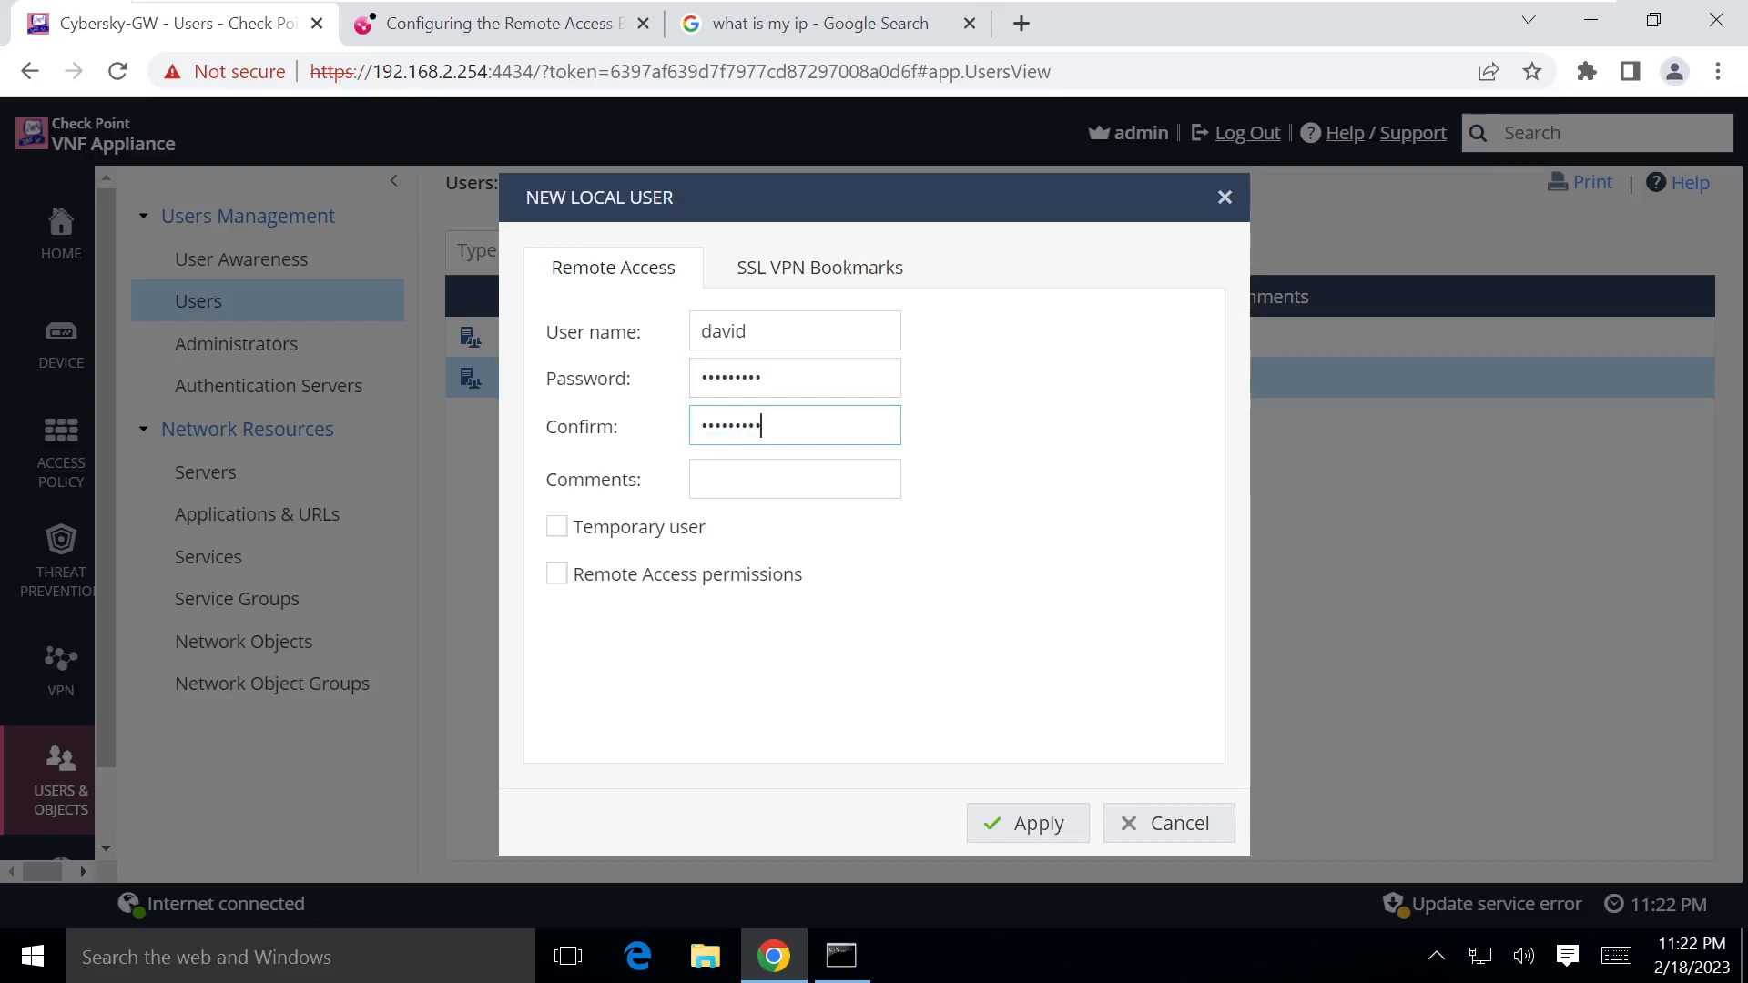
{"action": "left_click", "coordinate": [557, 575]}
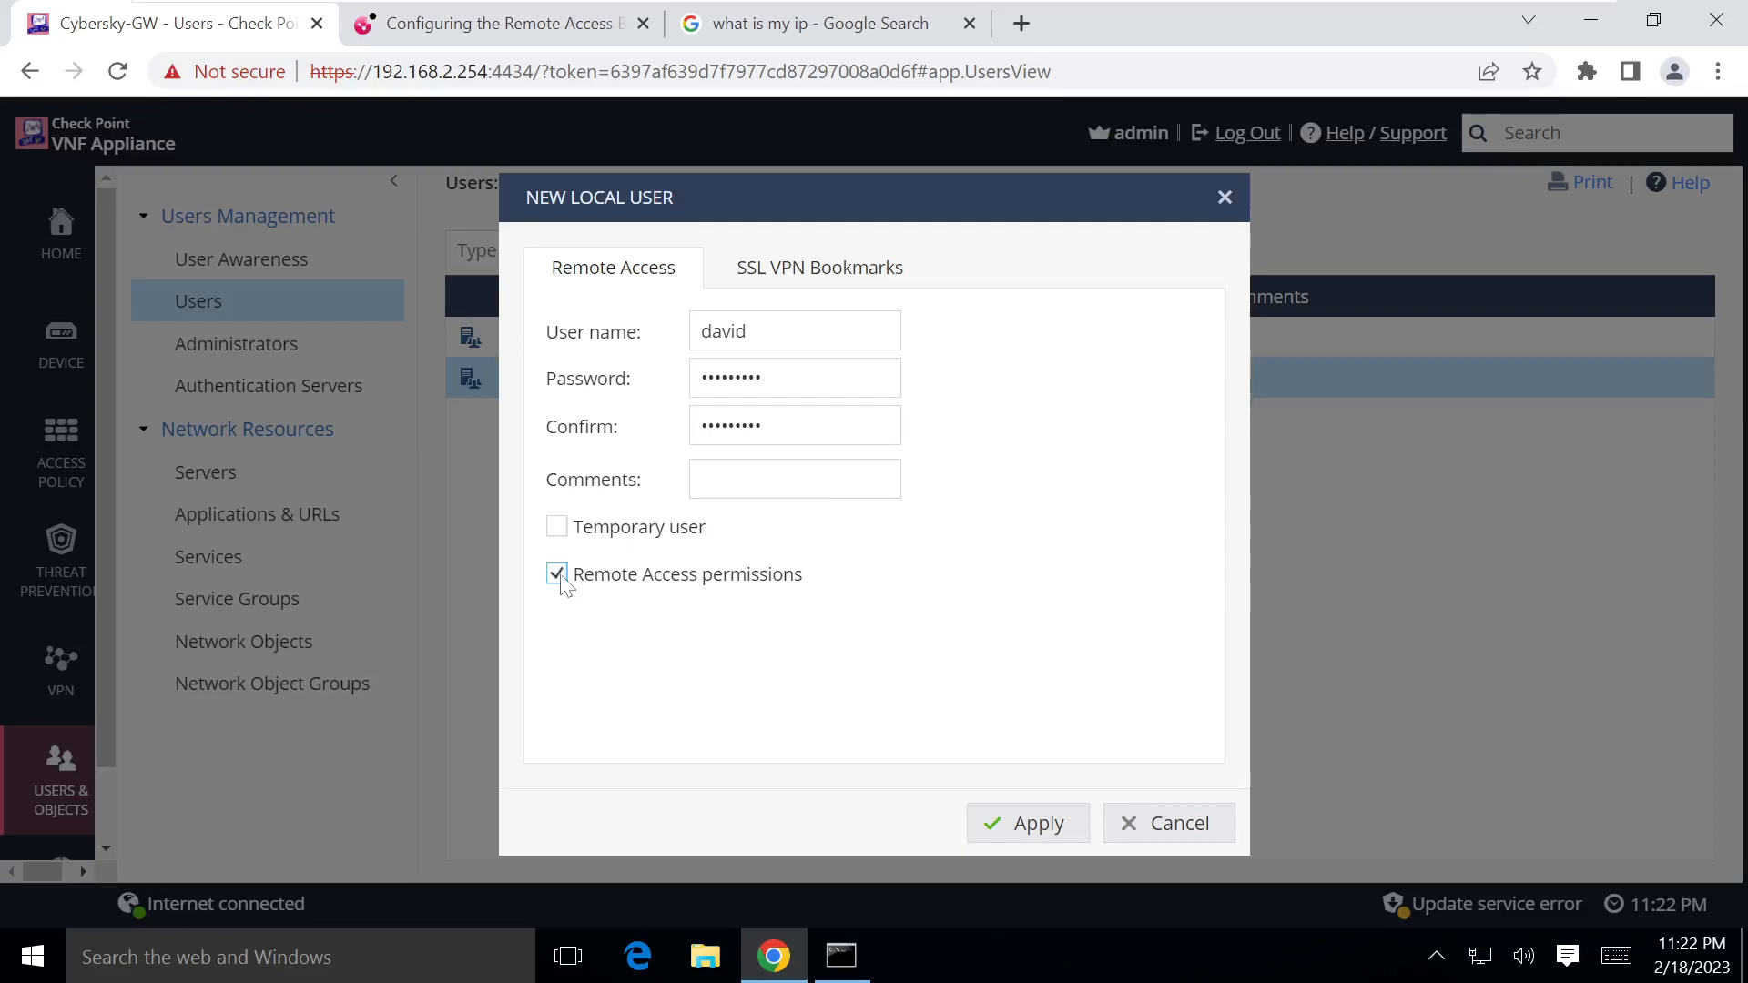
{"action": "left_click", "coordinate": [1041, 825]}
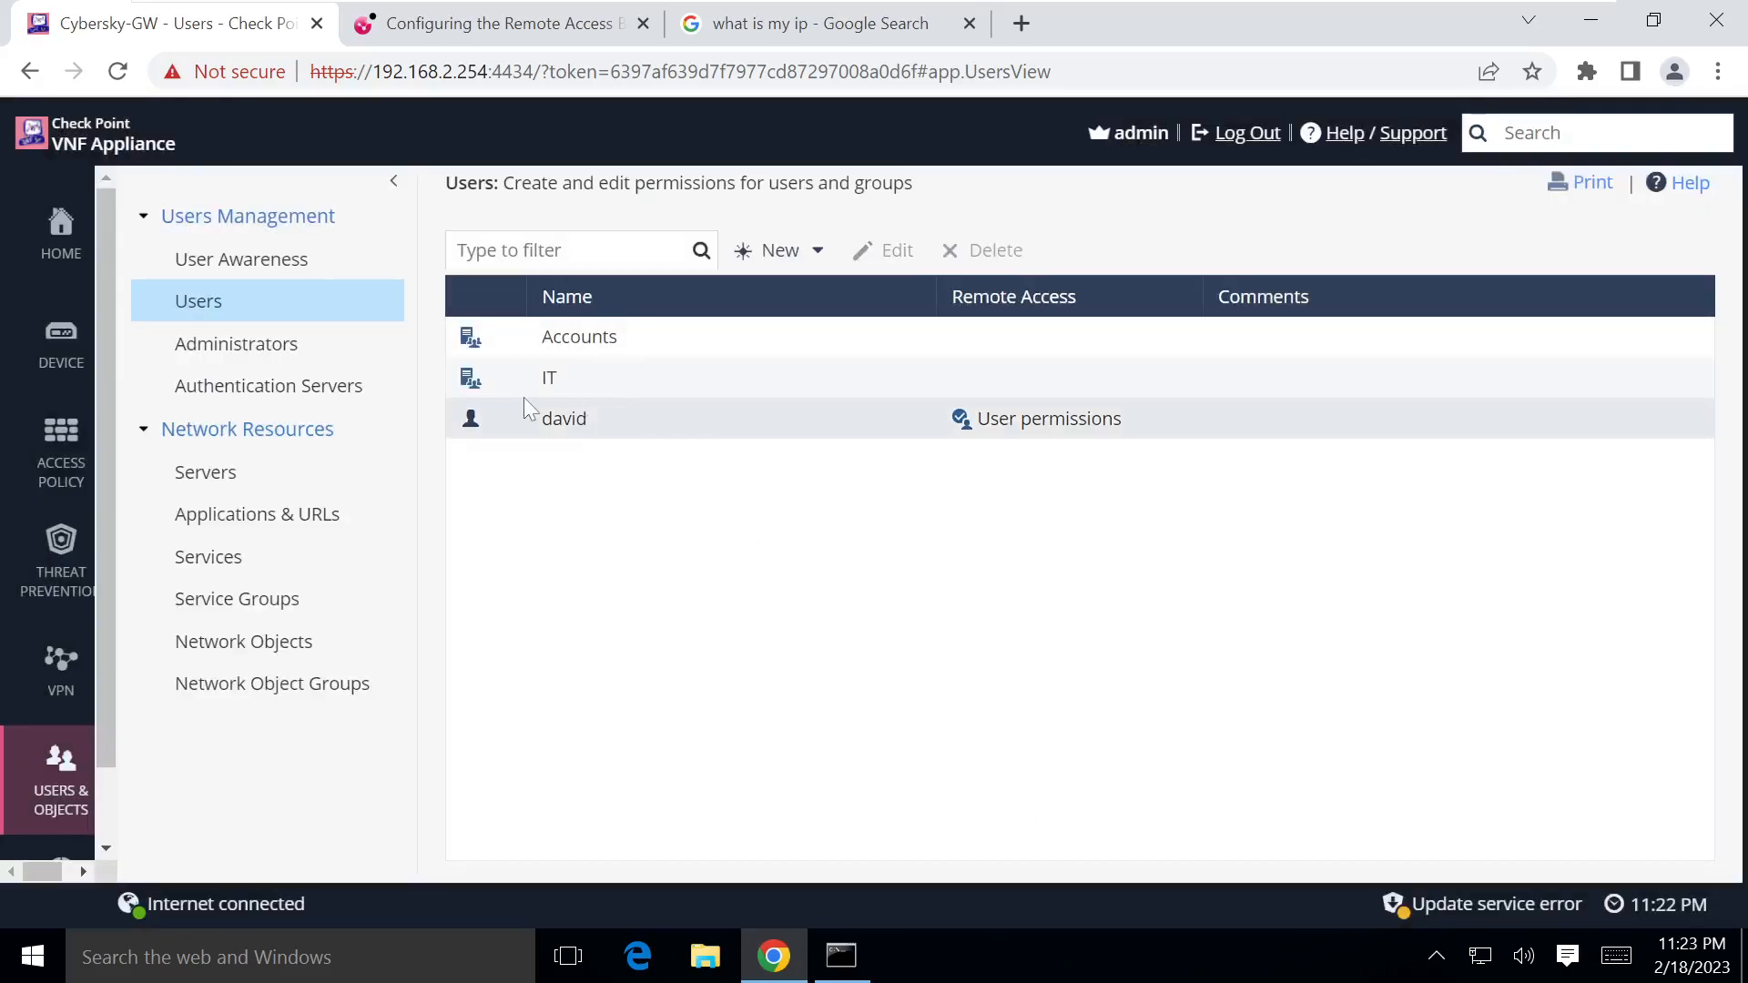
Step: Check the Remote Access Users list and VPN Blade Control, then view the Strict firewall blade control
{"action": "left_click", "coordinate": [50, 701]}
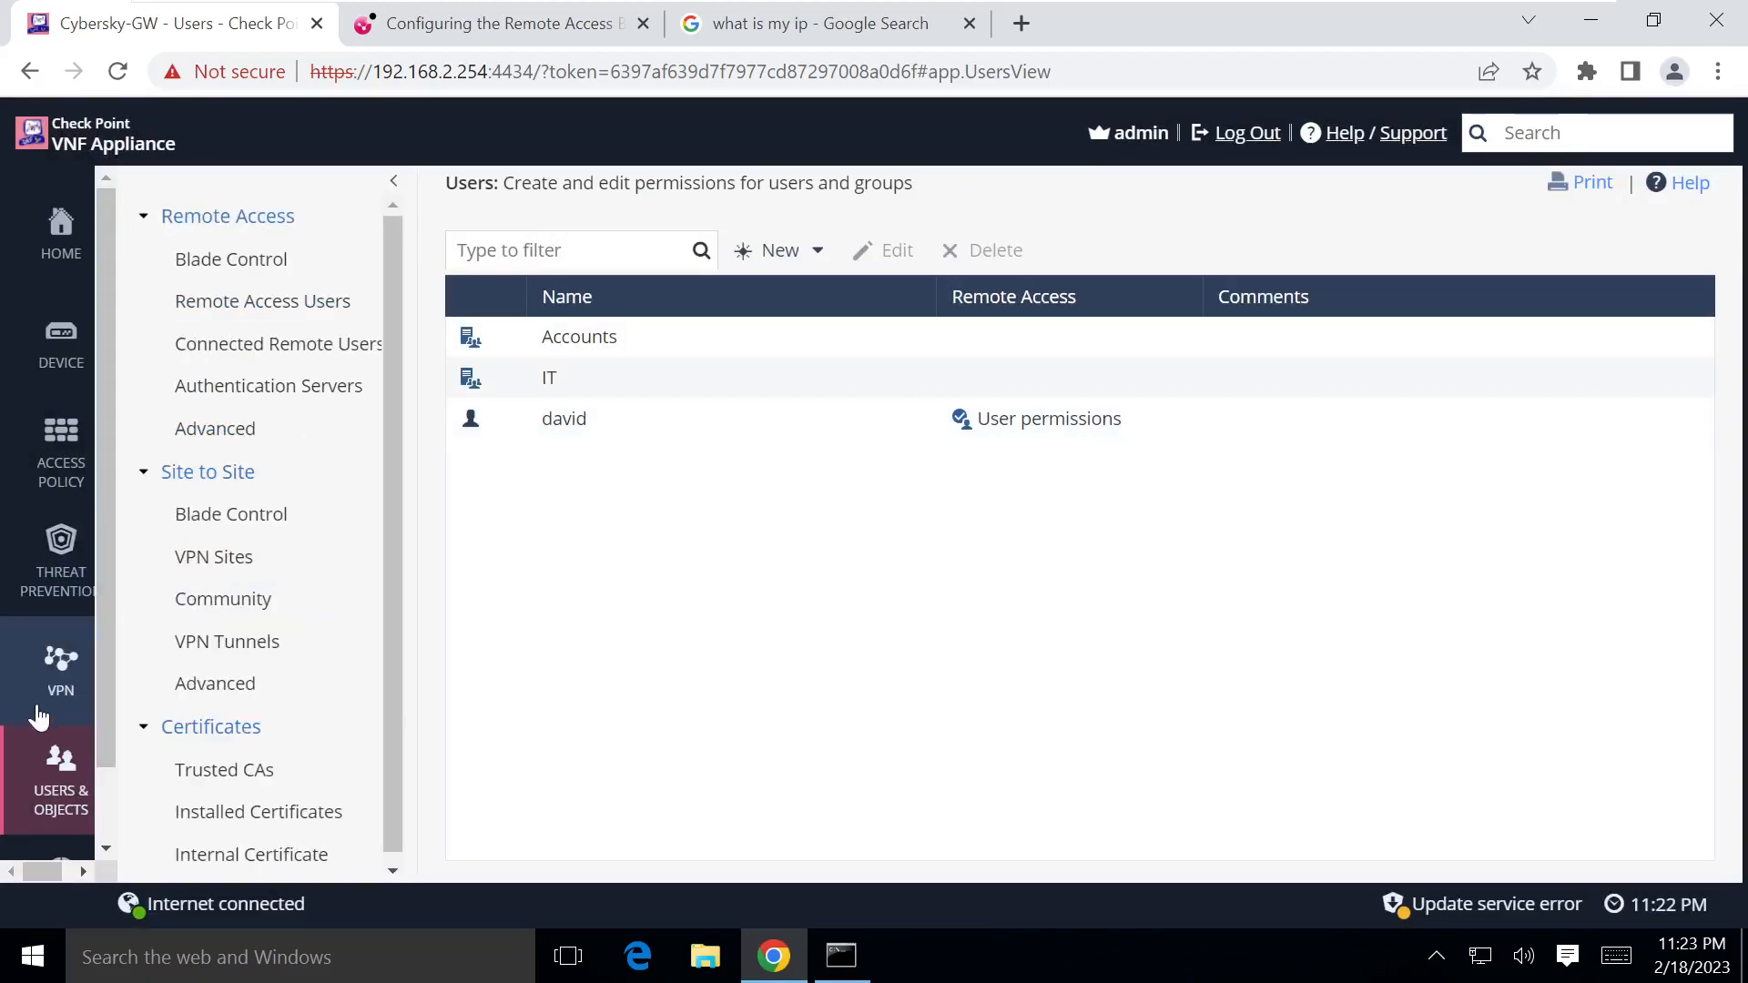
{"action": "left_click", "coordinate": [248, 310]}
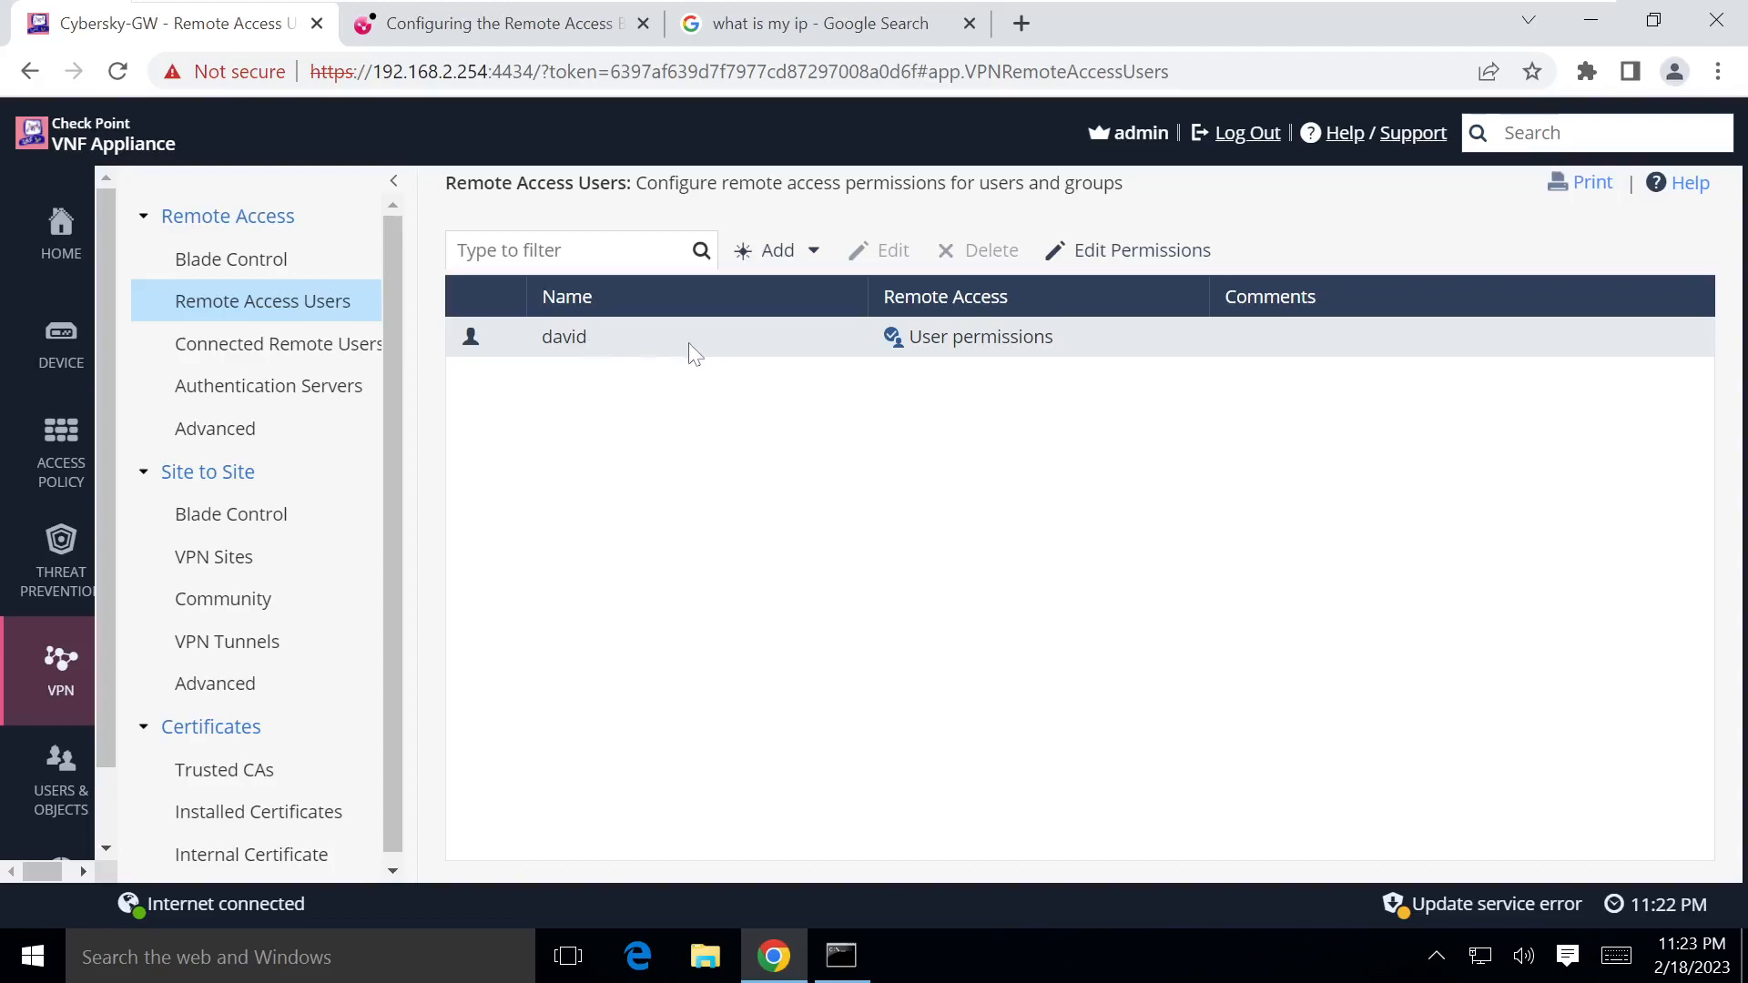
{"action": "left_click", "coordinate": [247, 266]}
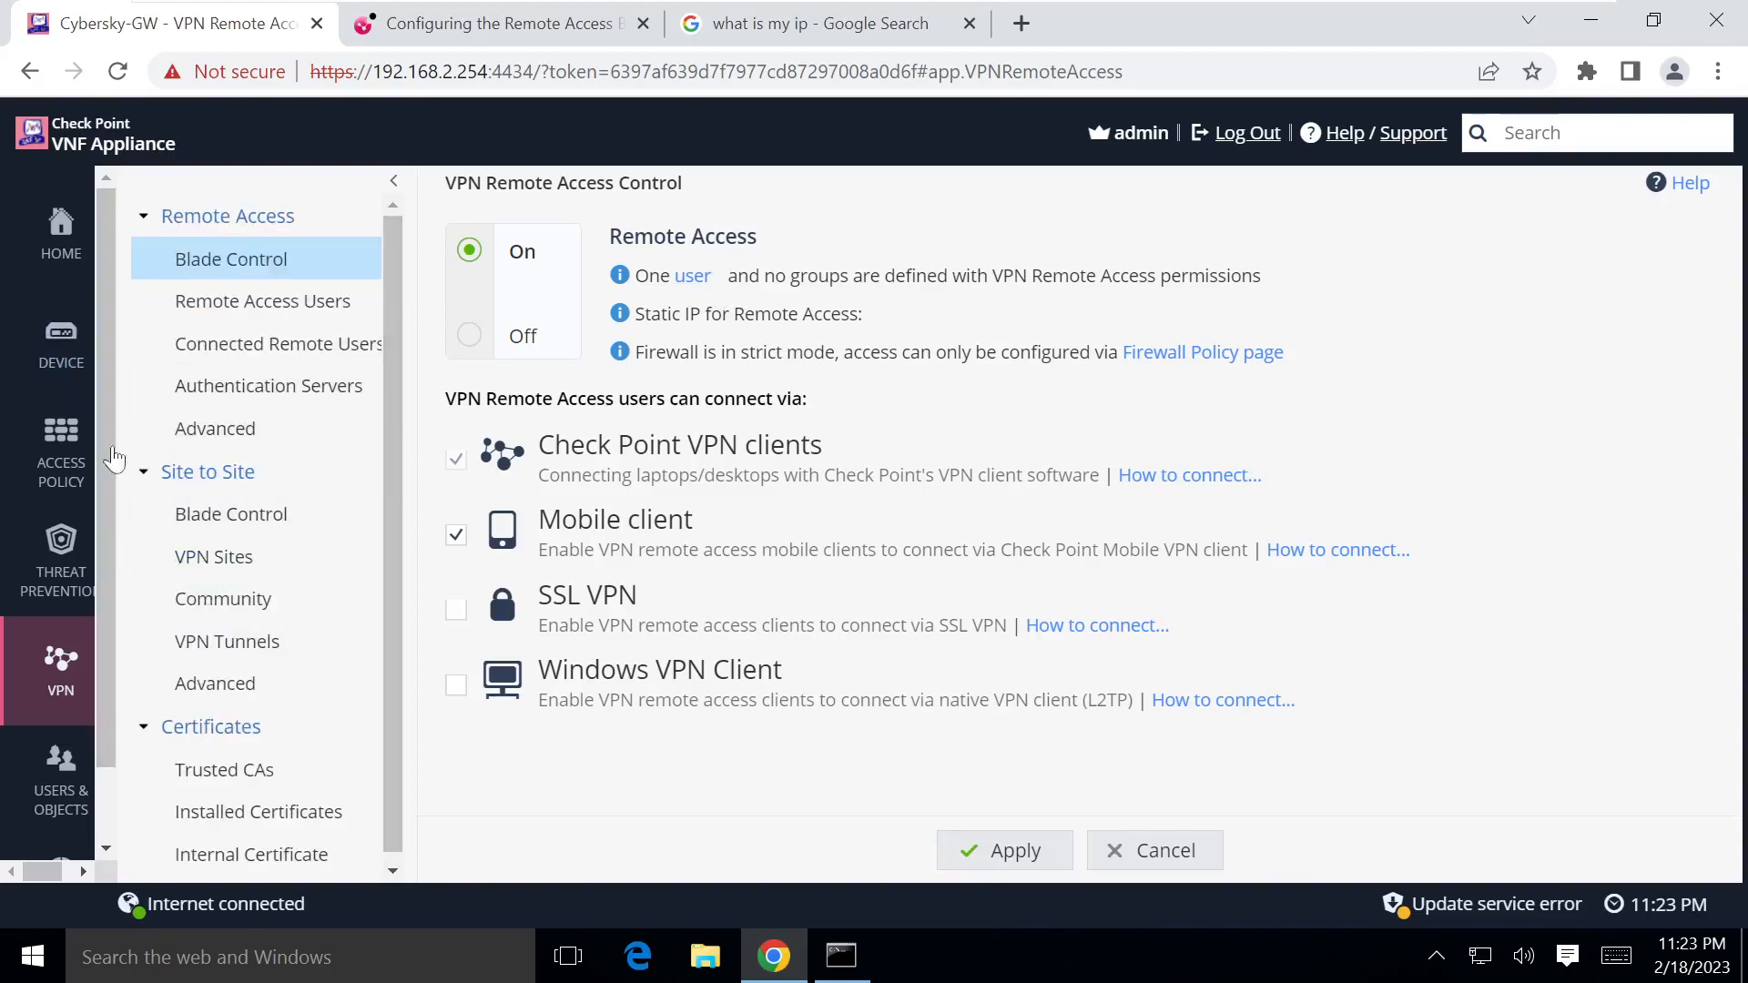
{"action": "left_click", "coordinate": [51, 452]}
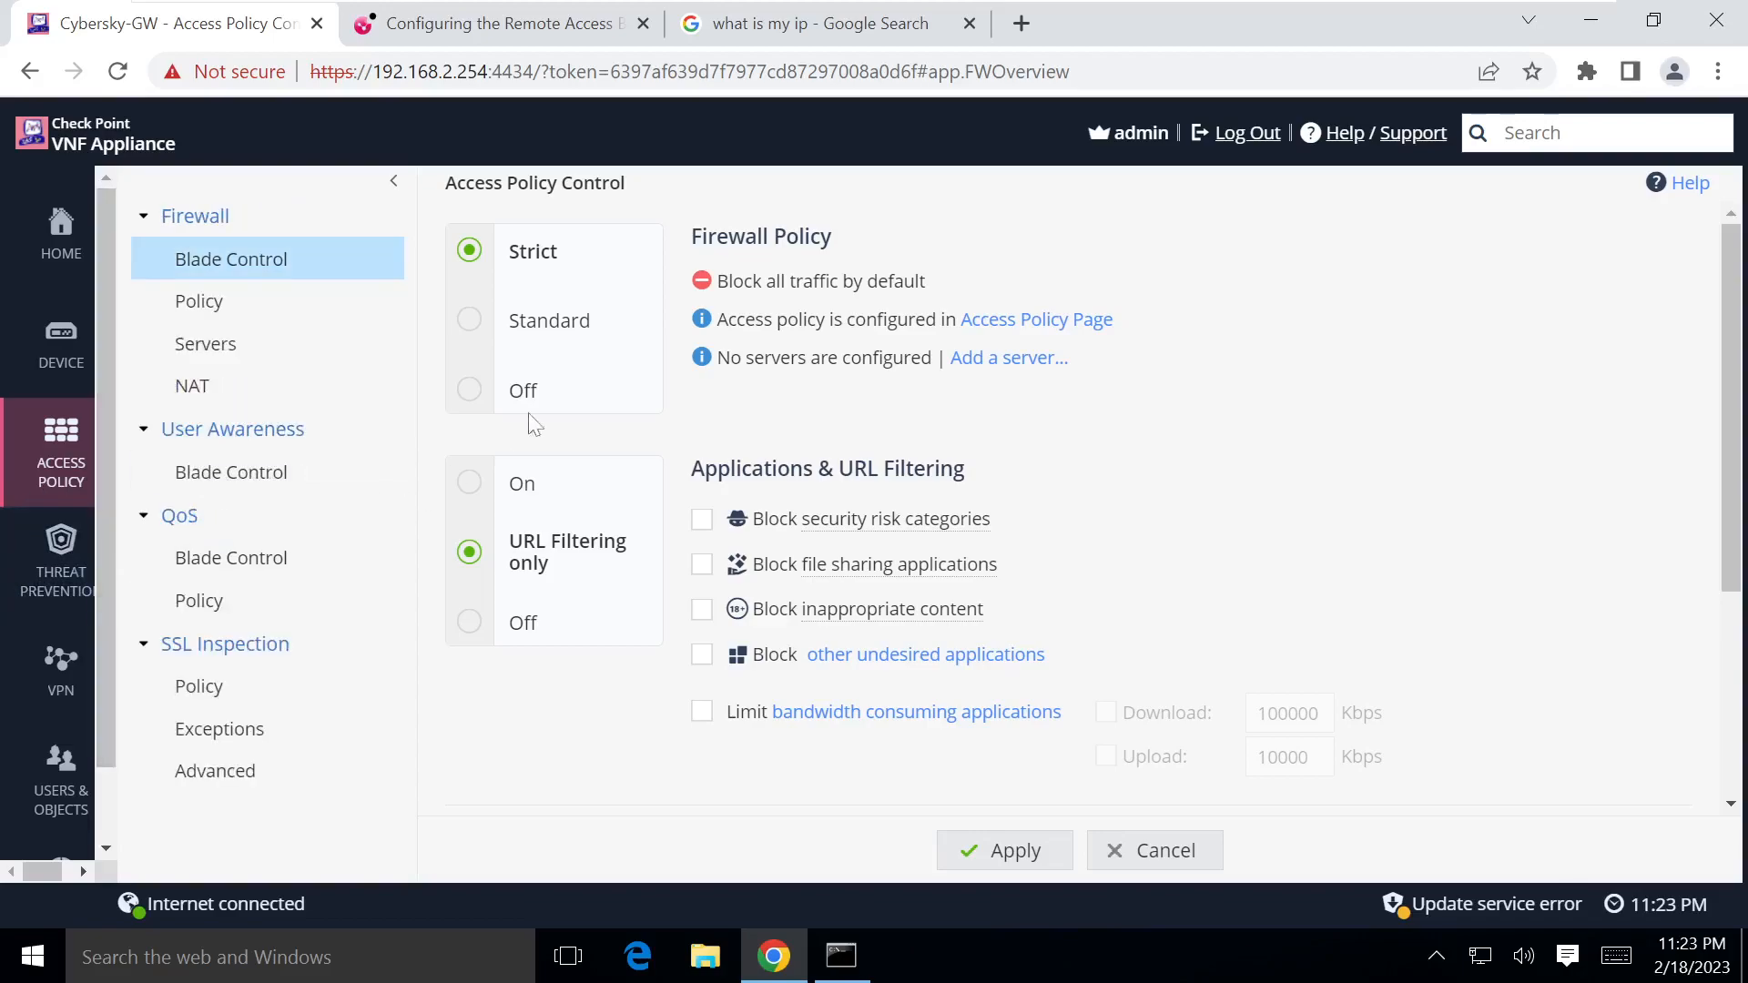
Step: Switch the firewall policy from Strict to Standard and apply it
{"action": "mouse_move", "coordinate": [16, 706]}
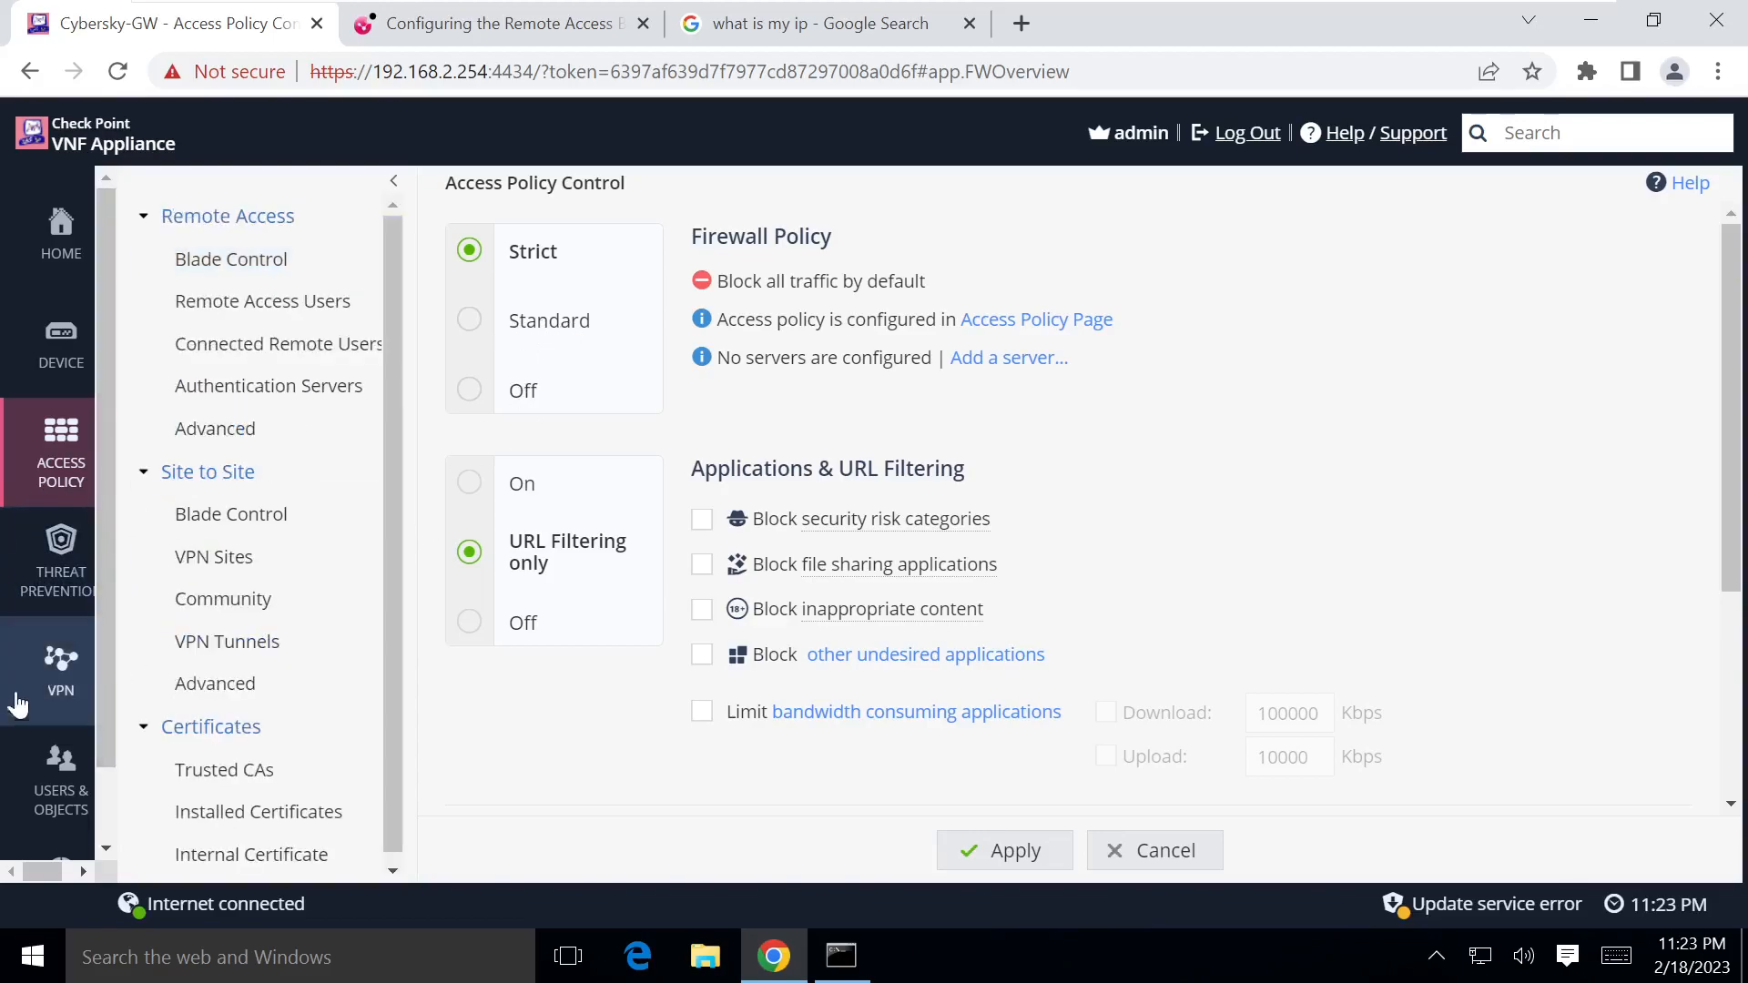
{"action": "left_click", "coordinate": [470, 319]}
{"action": "left_click", "coordinate": [1012, 852]}
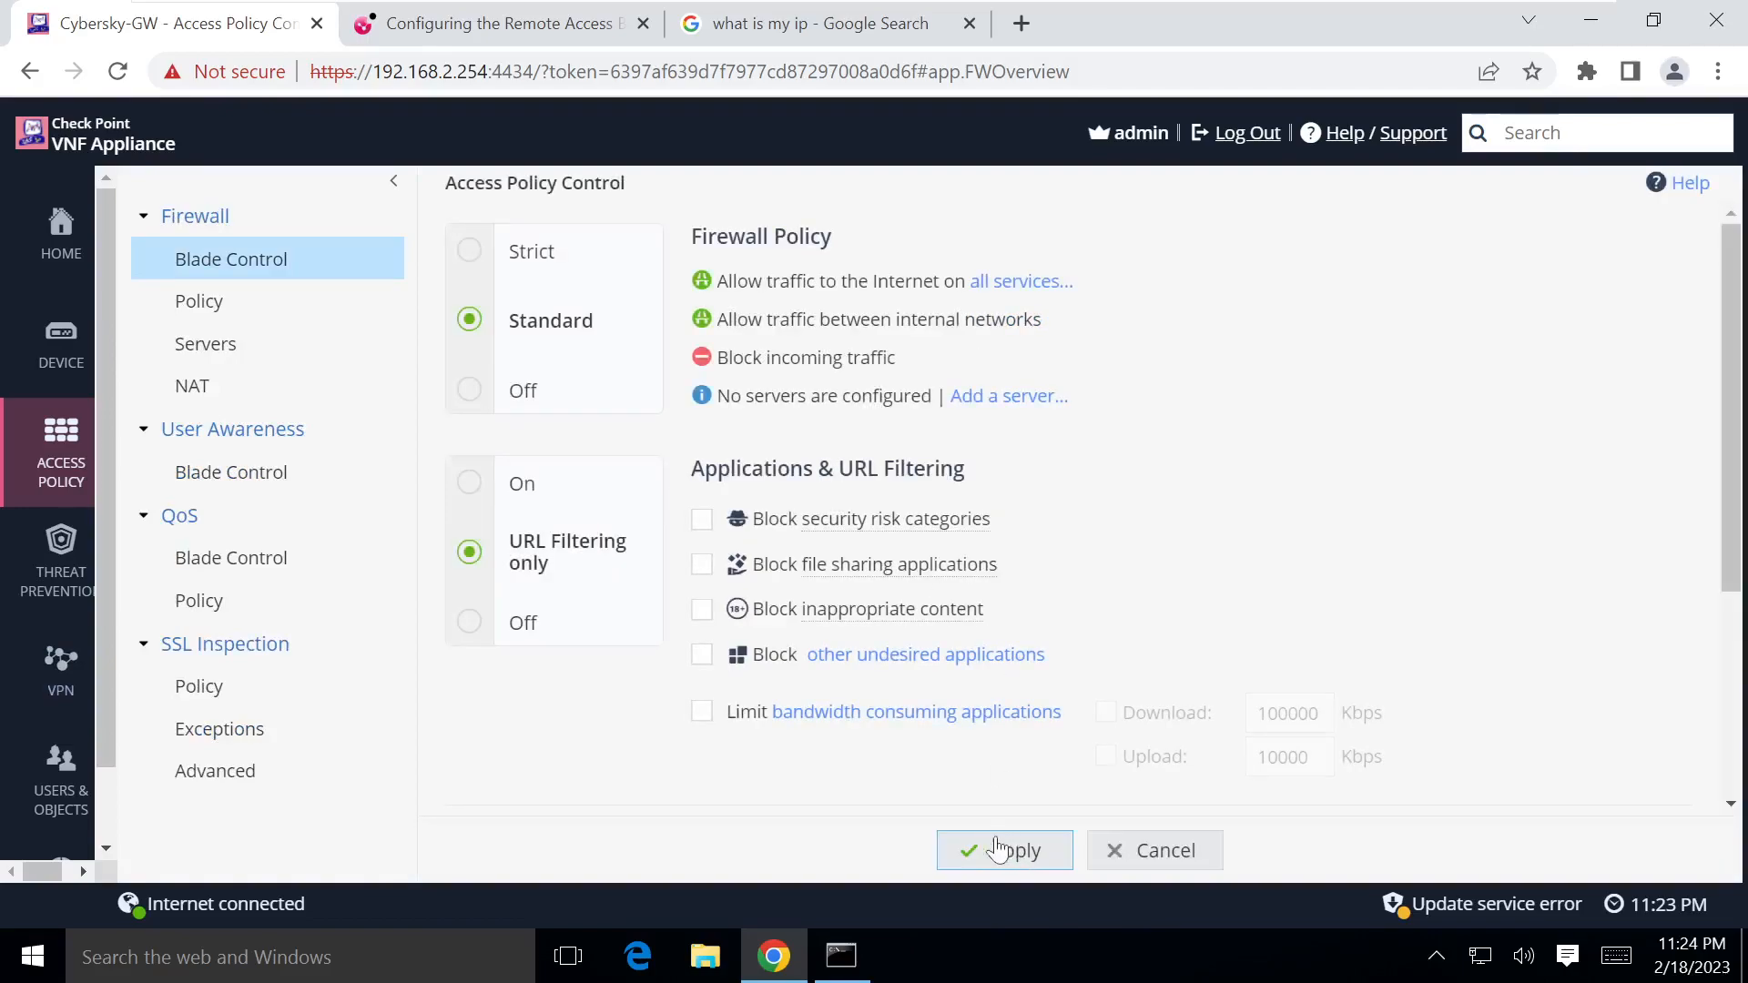
{"action": "mouse_move", "coordinate": [61, 664]}
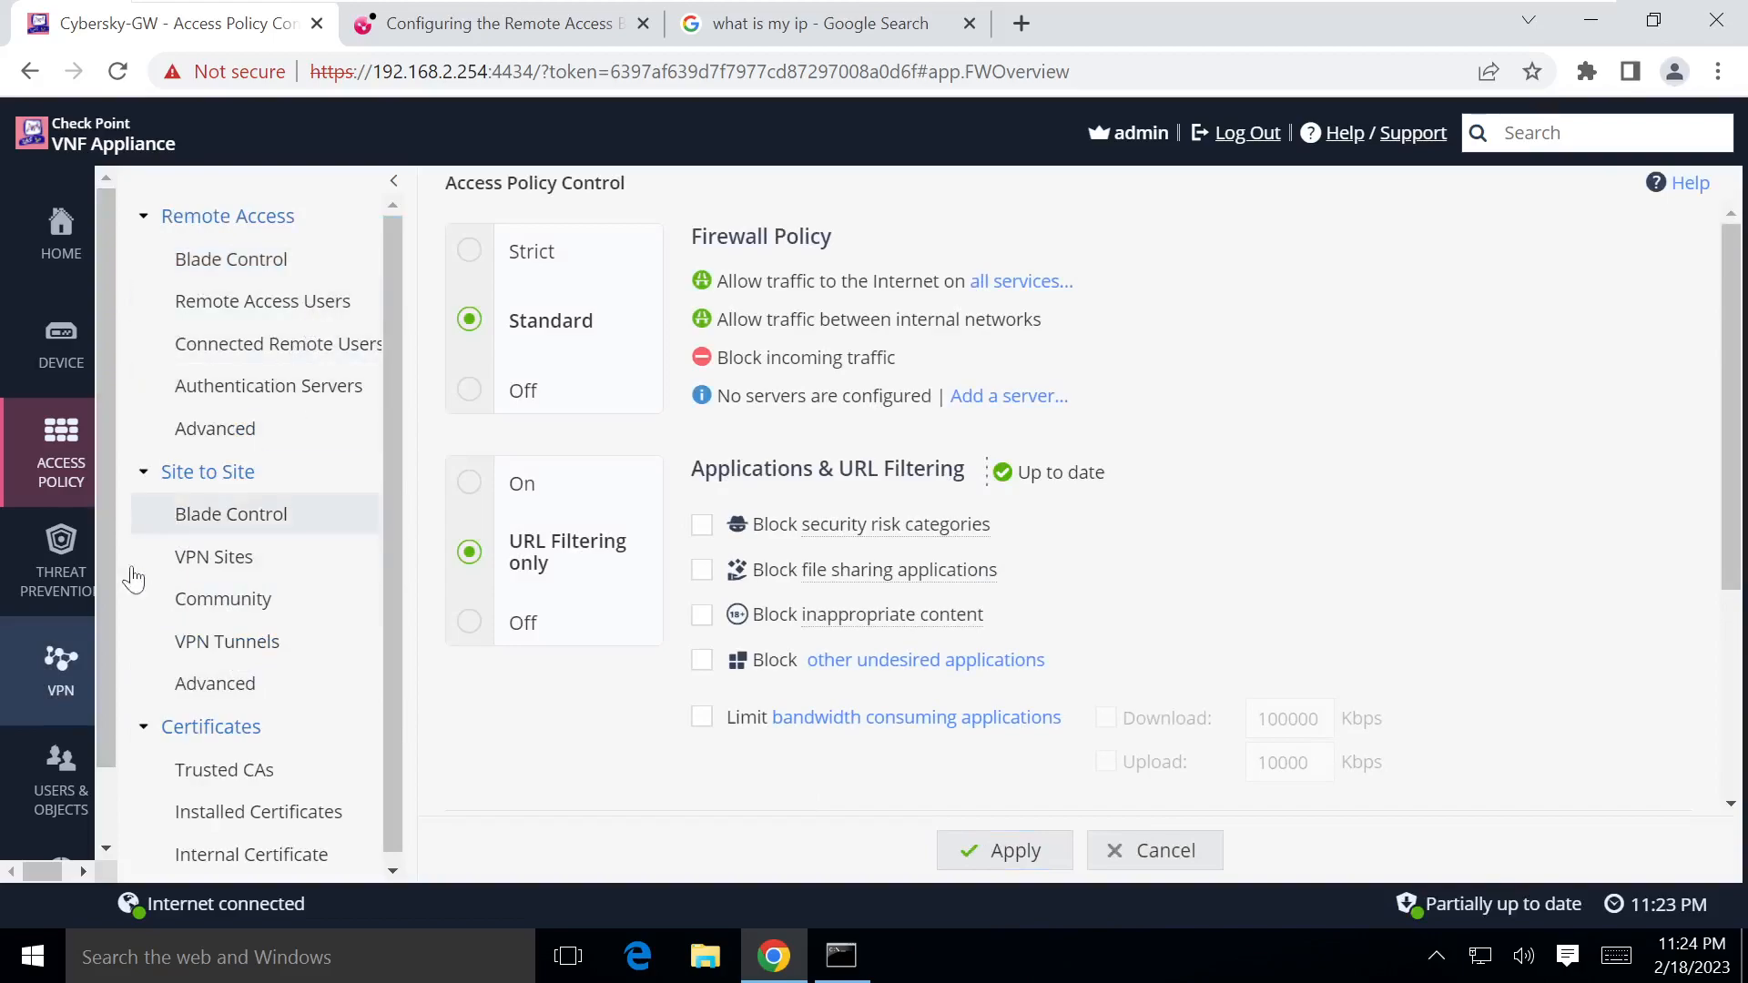
{"action": "mouse_move", "coordinate": [55, 462]}
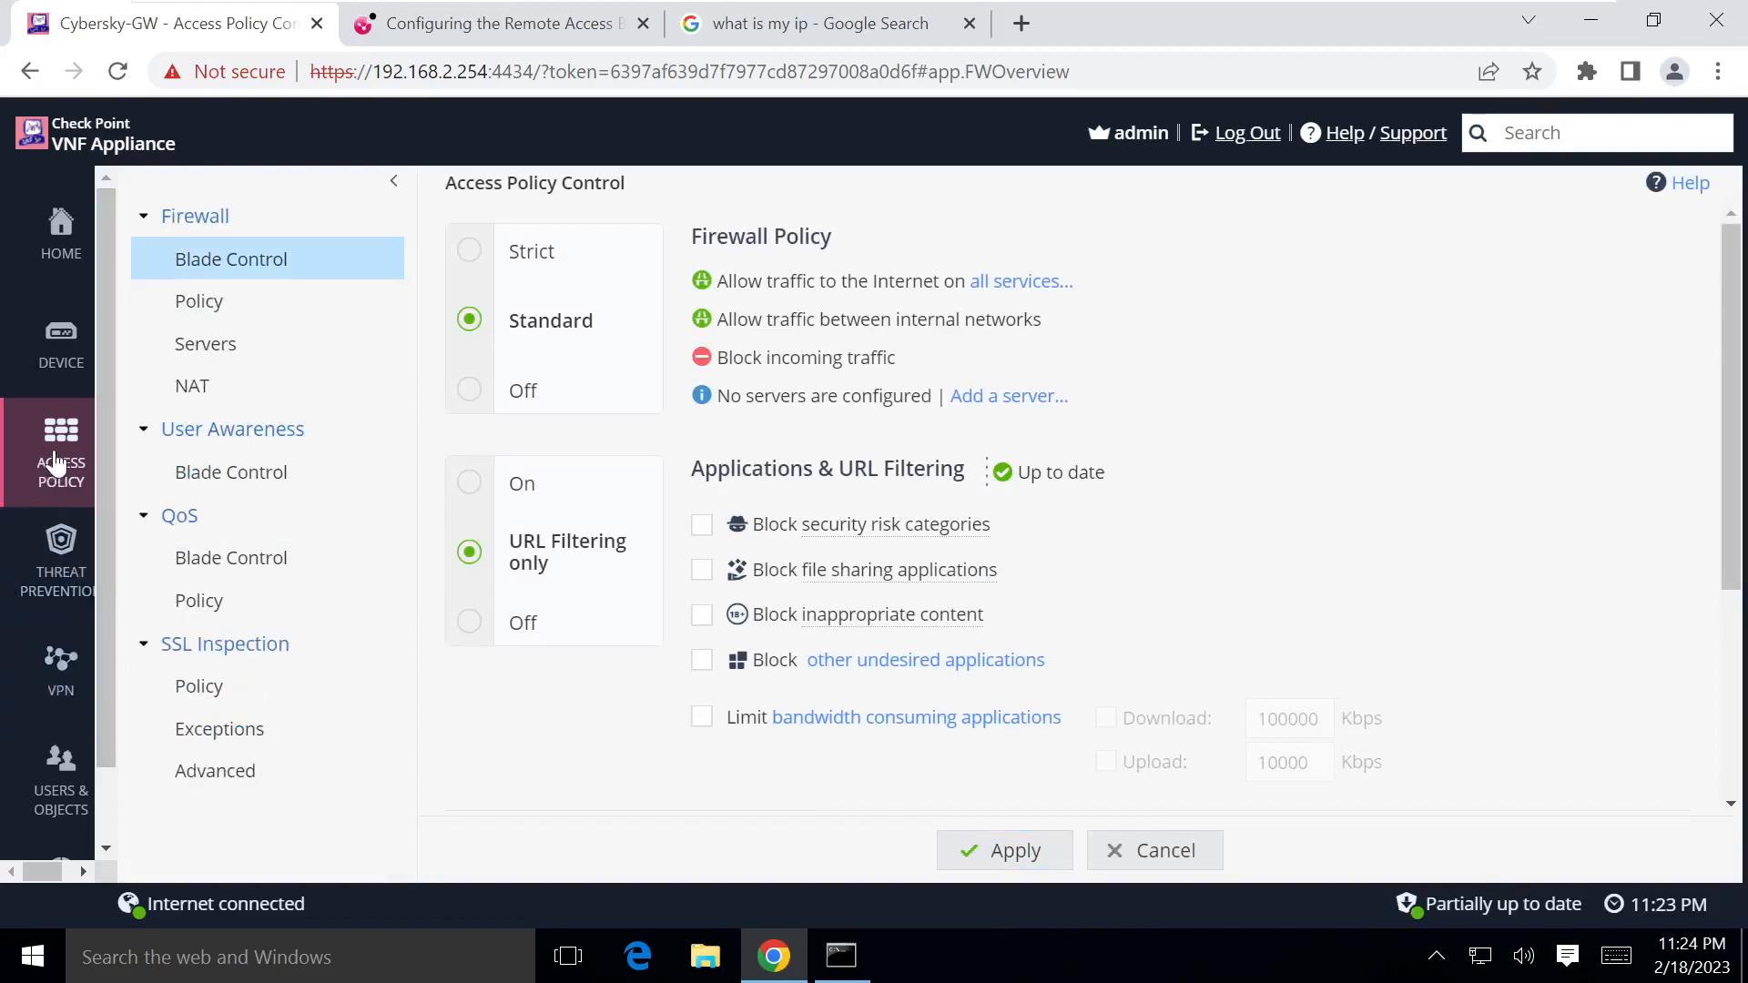
Step: Open auto-generated rule 3, VPN Remote Access, under Incoming, Internal and VPN traffic
{"action": "left_click", "coordinate": [218, 303]}
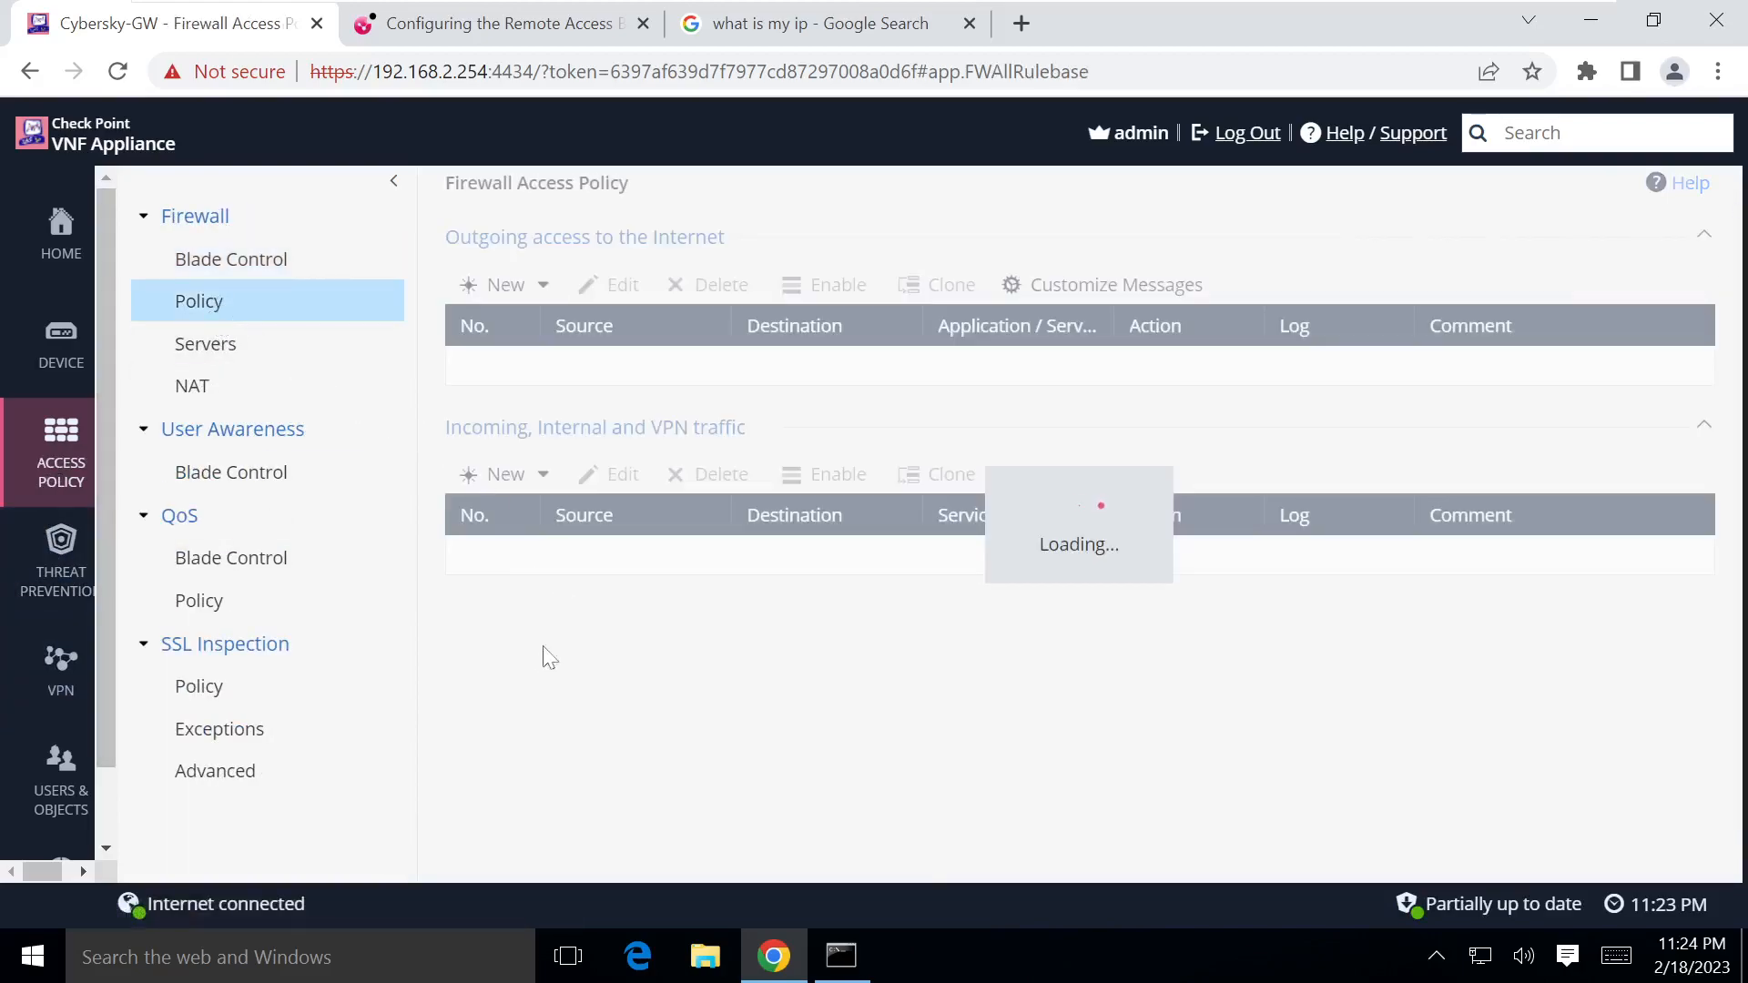
{"action": "scroll", "coordinate": [592, 619], "scroll_direction": "down", "scroll_amount": 4}
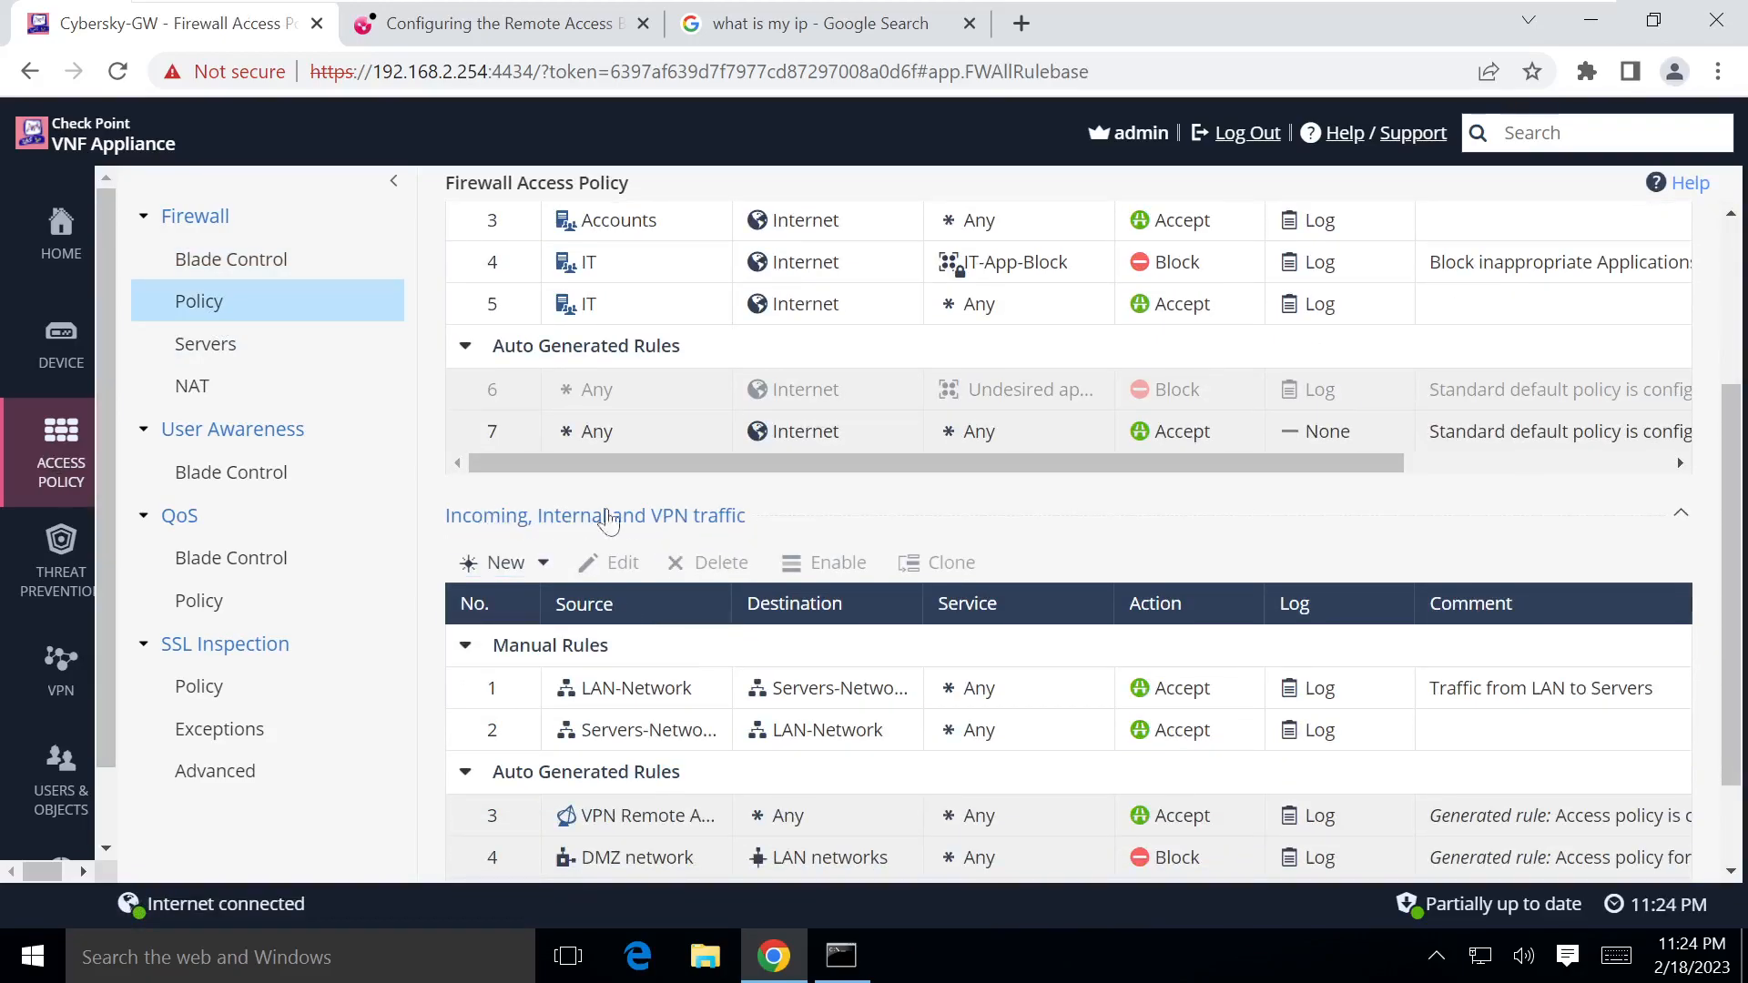
{"action": "scroll", "coordinate": [739, 537], "scroll_direction": "down", "scroll_amount": 2}
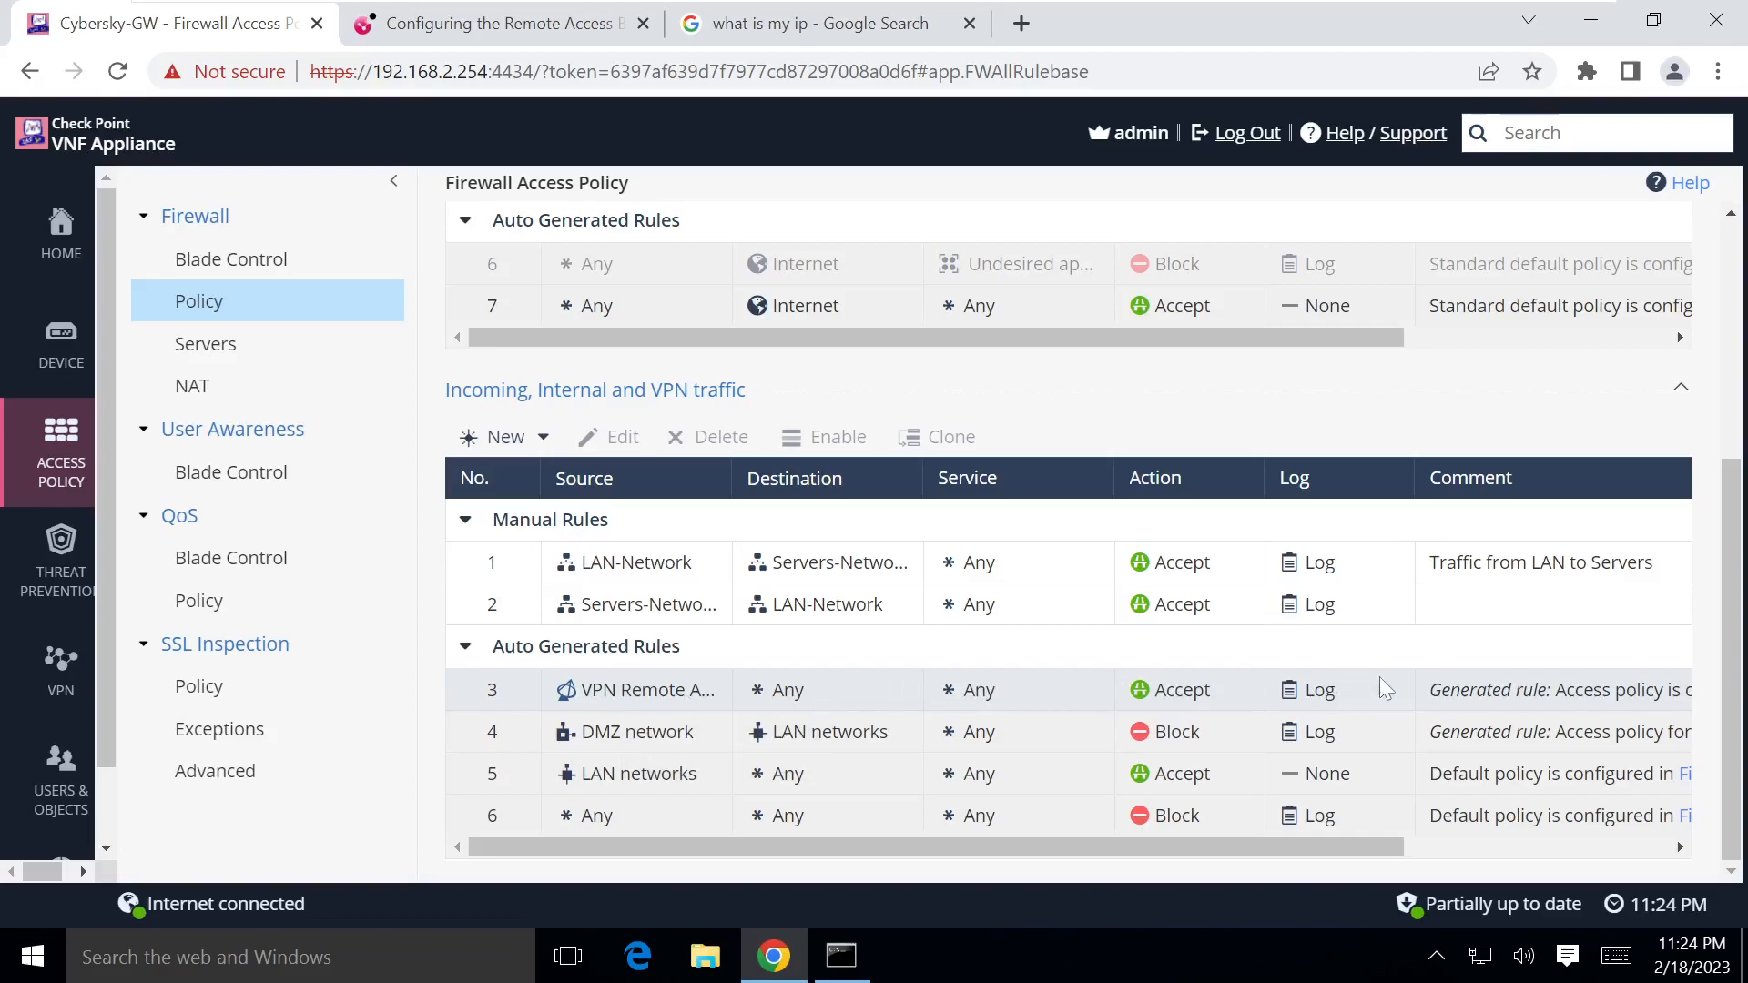
{"action": "left_click_drag", "start_coordinate": [1380, 851], "coordinate": [1116, 847]}
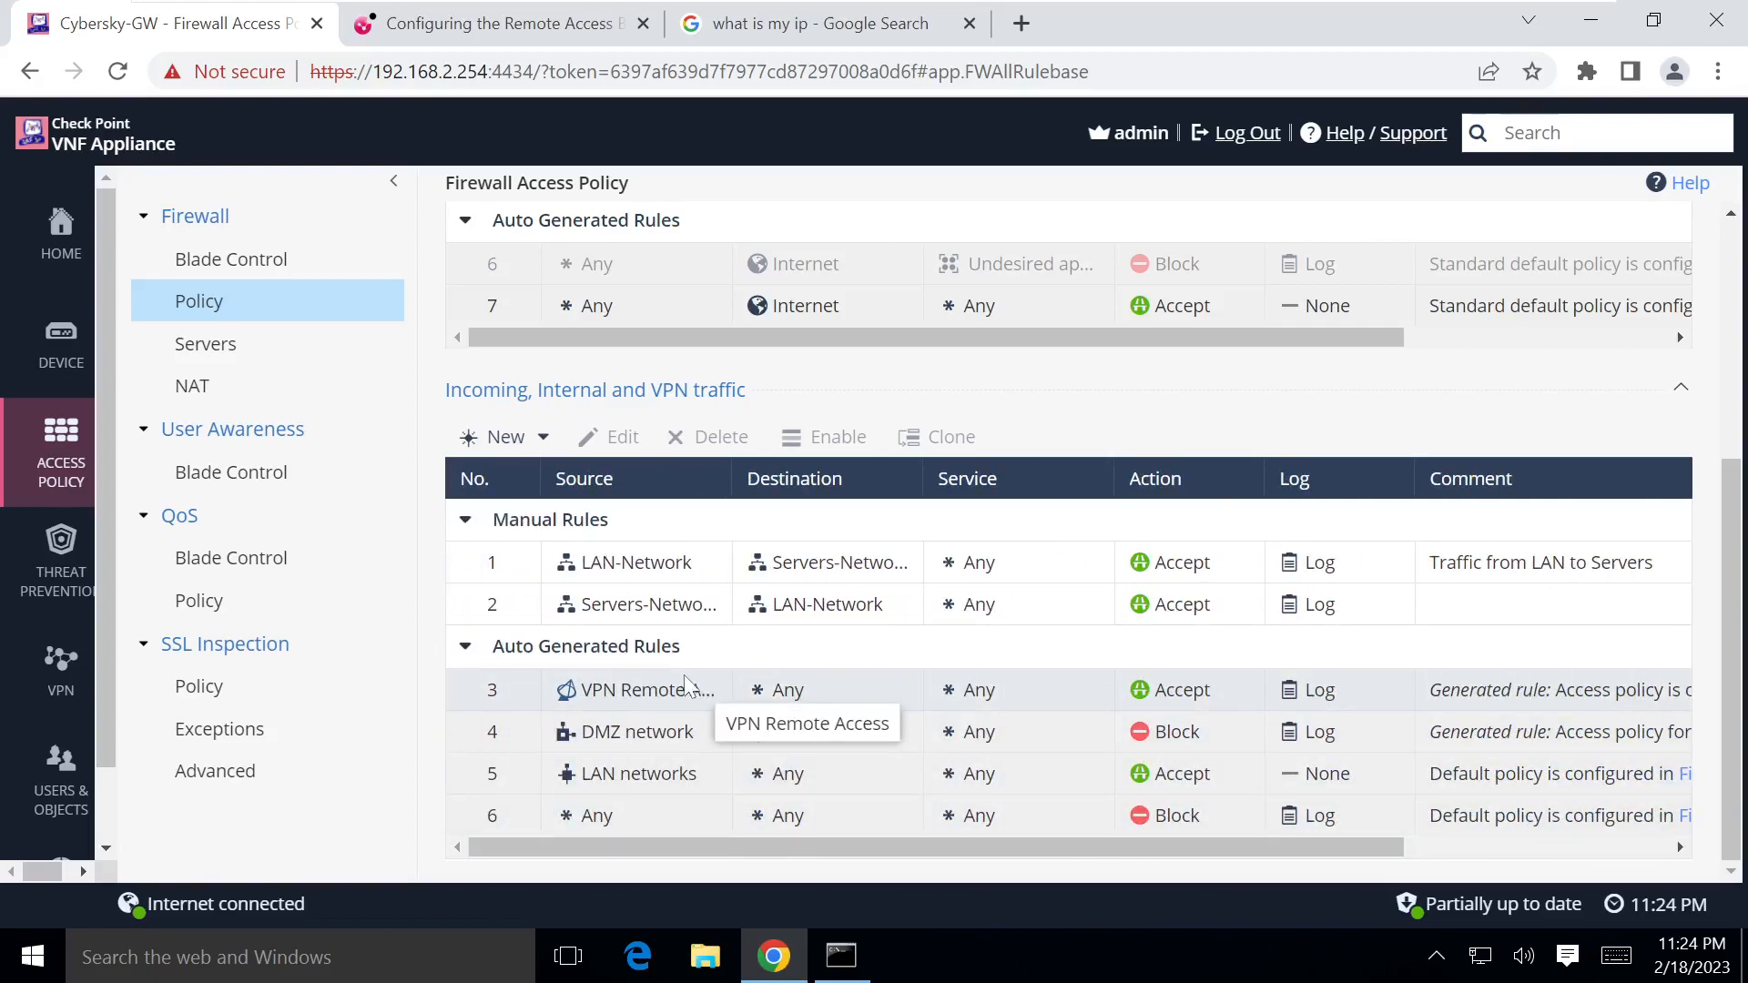
{"action": "left_click", "coordinate": [218, 270]}
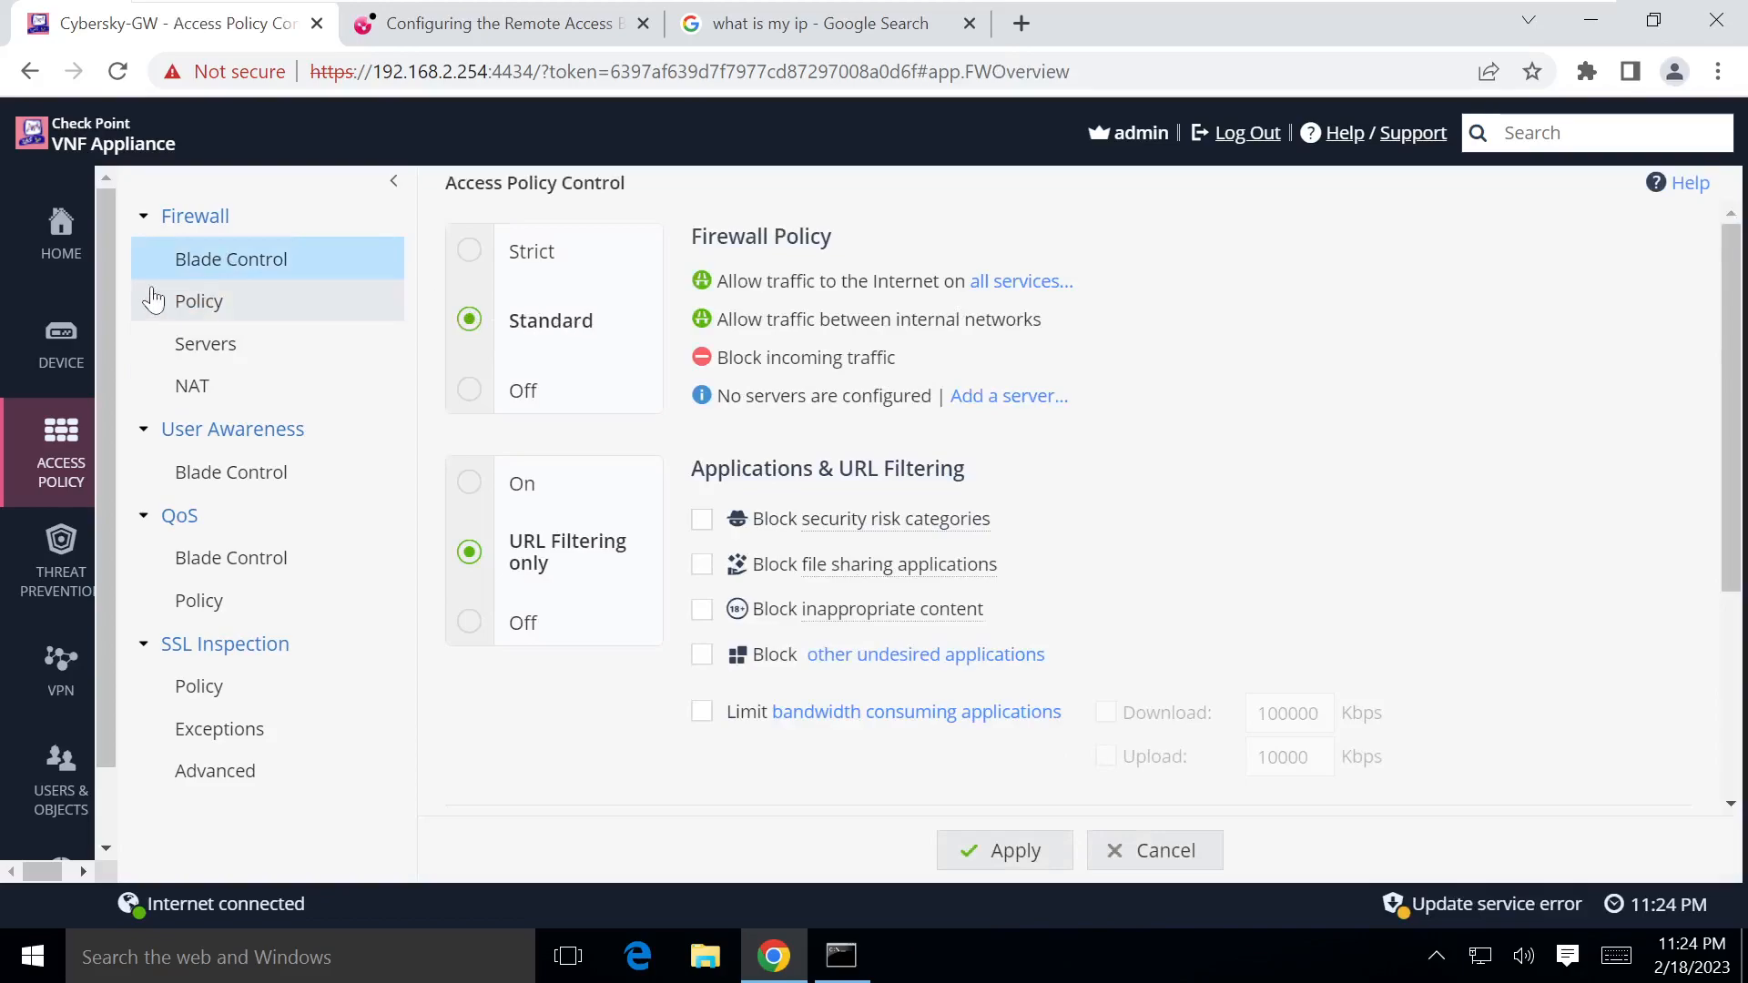
{"action": "left_click", "coordinate": [178, 305]}
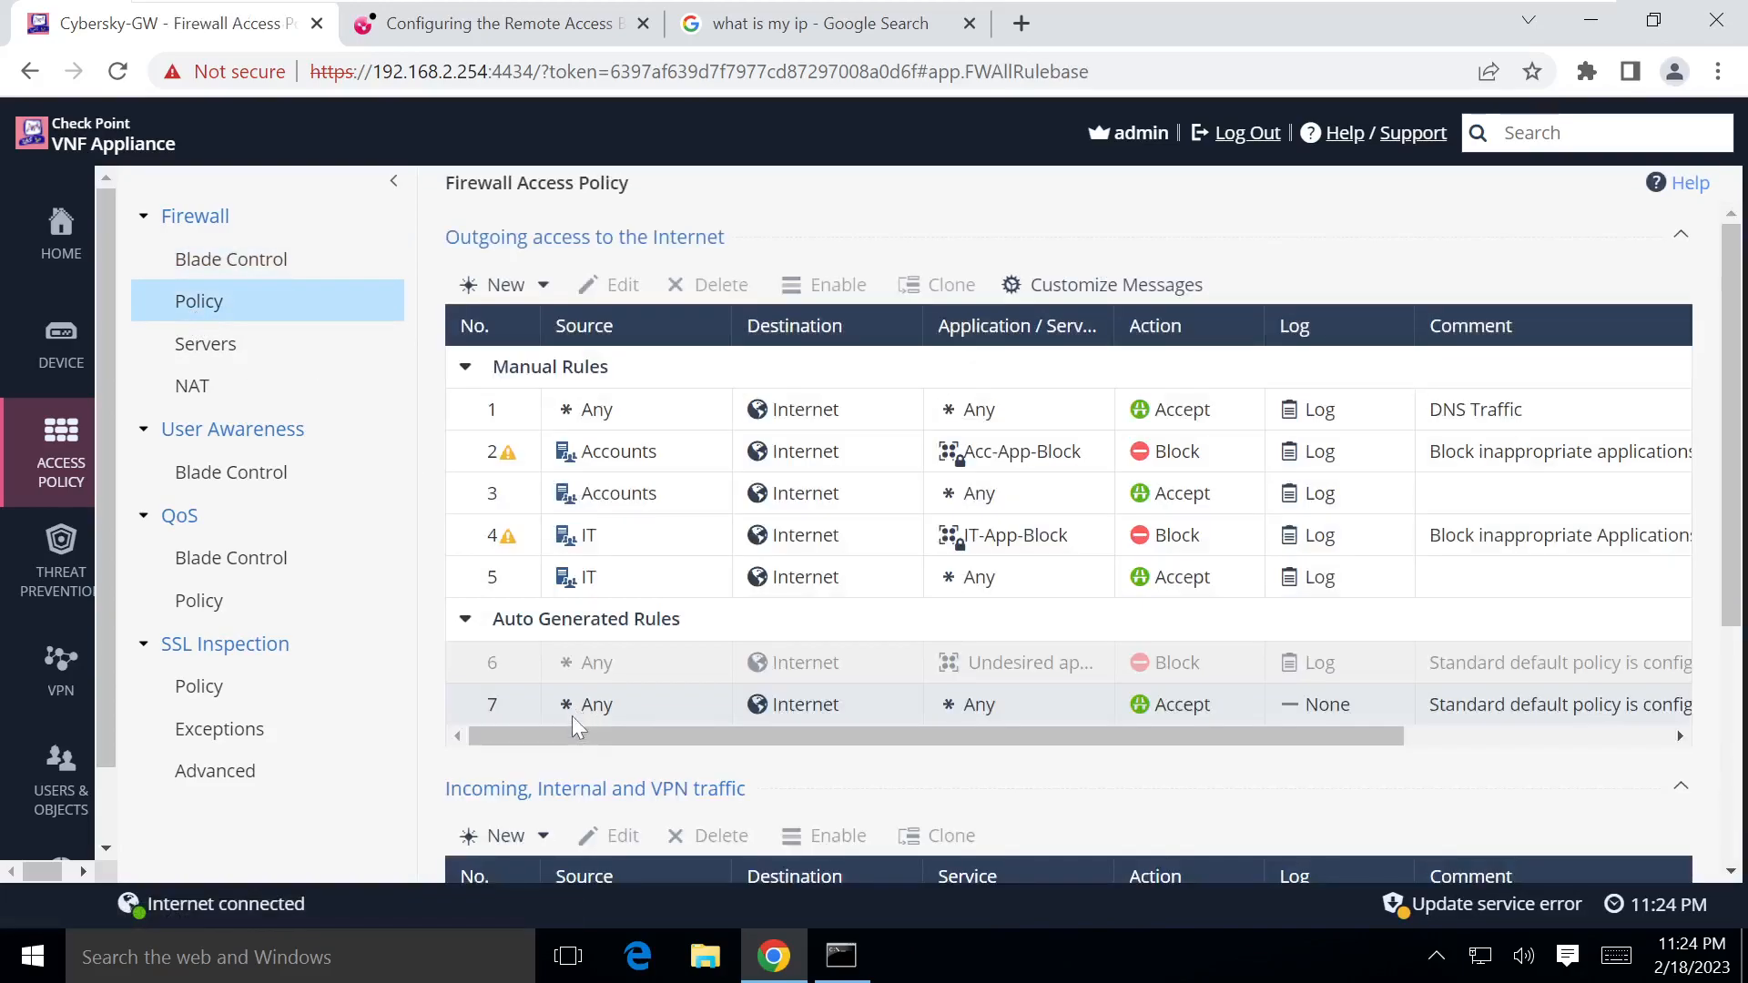
{"action": "scroll", "coordinate": [571, 701], "scroll_direction": "down", "scroll_amount": 5}
{"action": "double_click", "coordinate": [614, 692]}
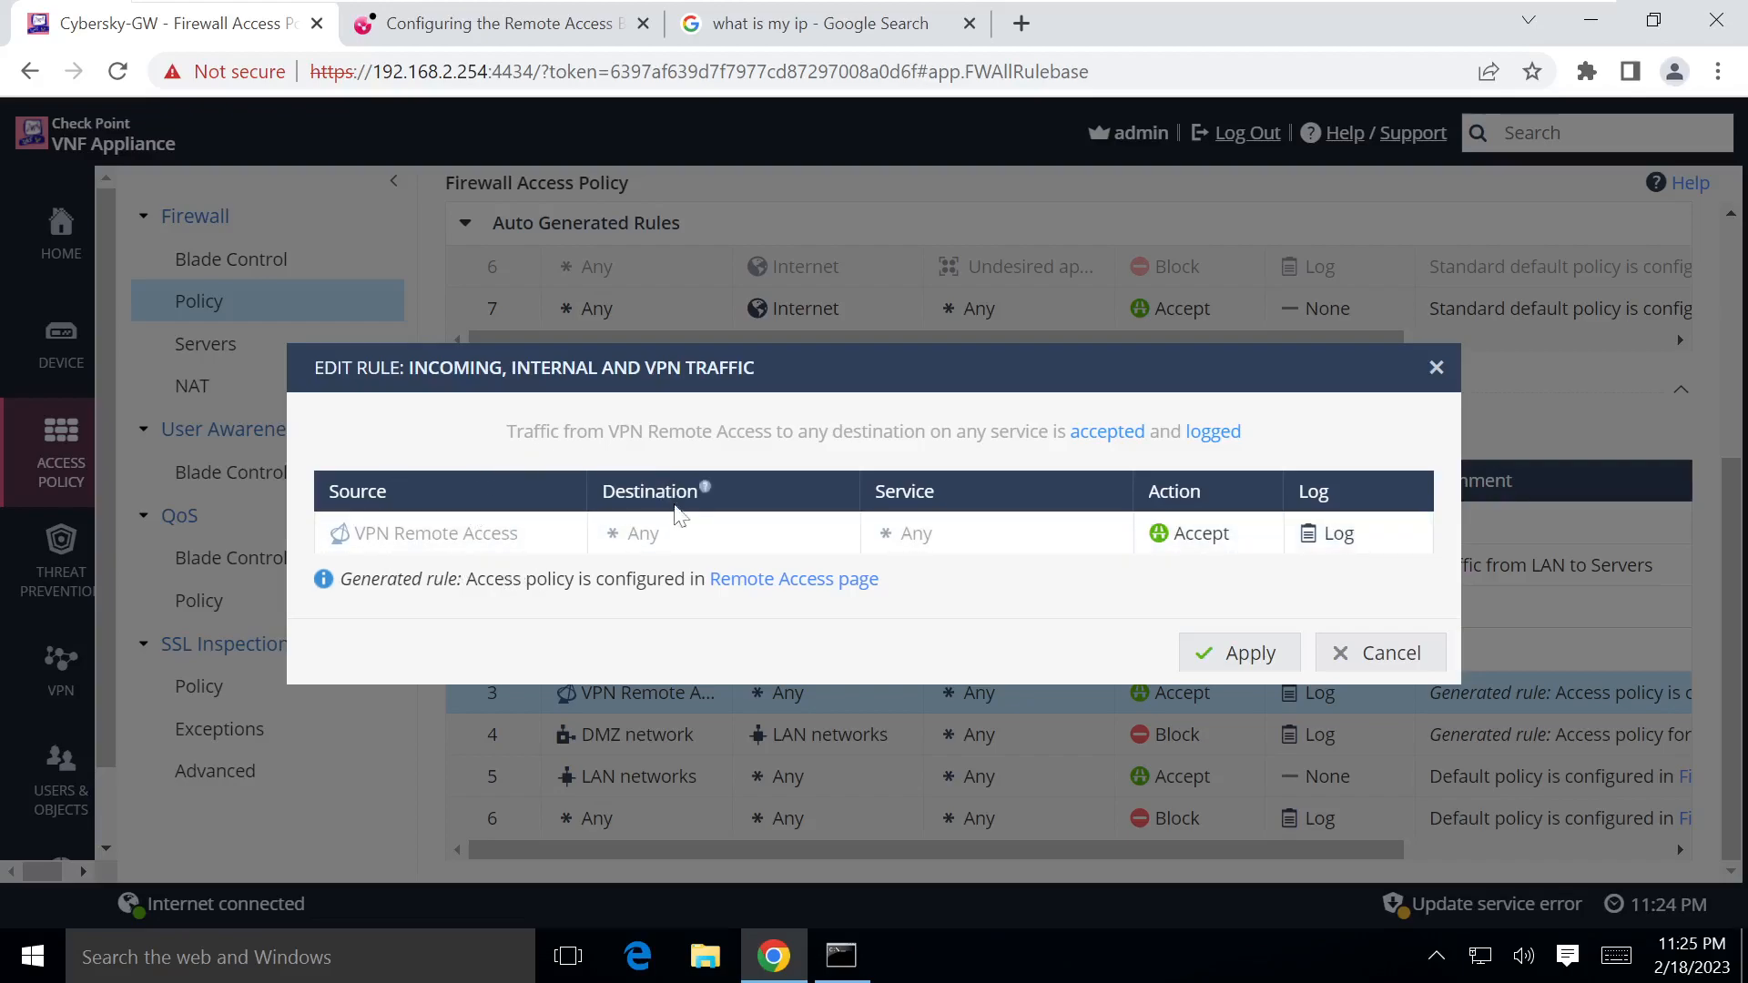
Step: Close the Remote Access rule, then discard a new top rule drafted with source VPN Remote Access
{"action": "left_click", "coordinate": [1382, 654]}
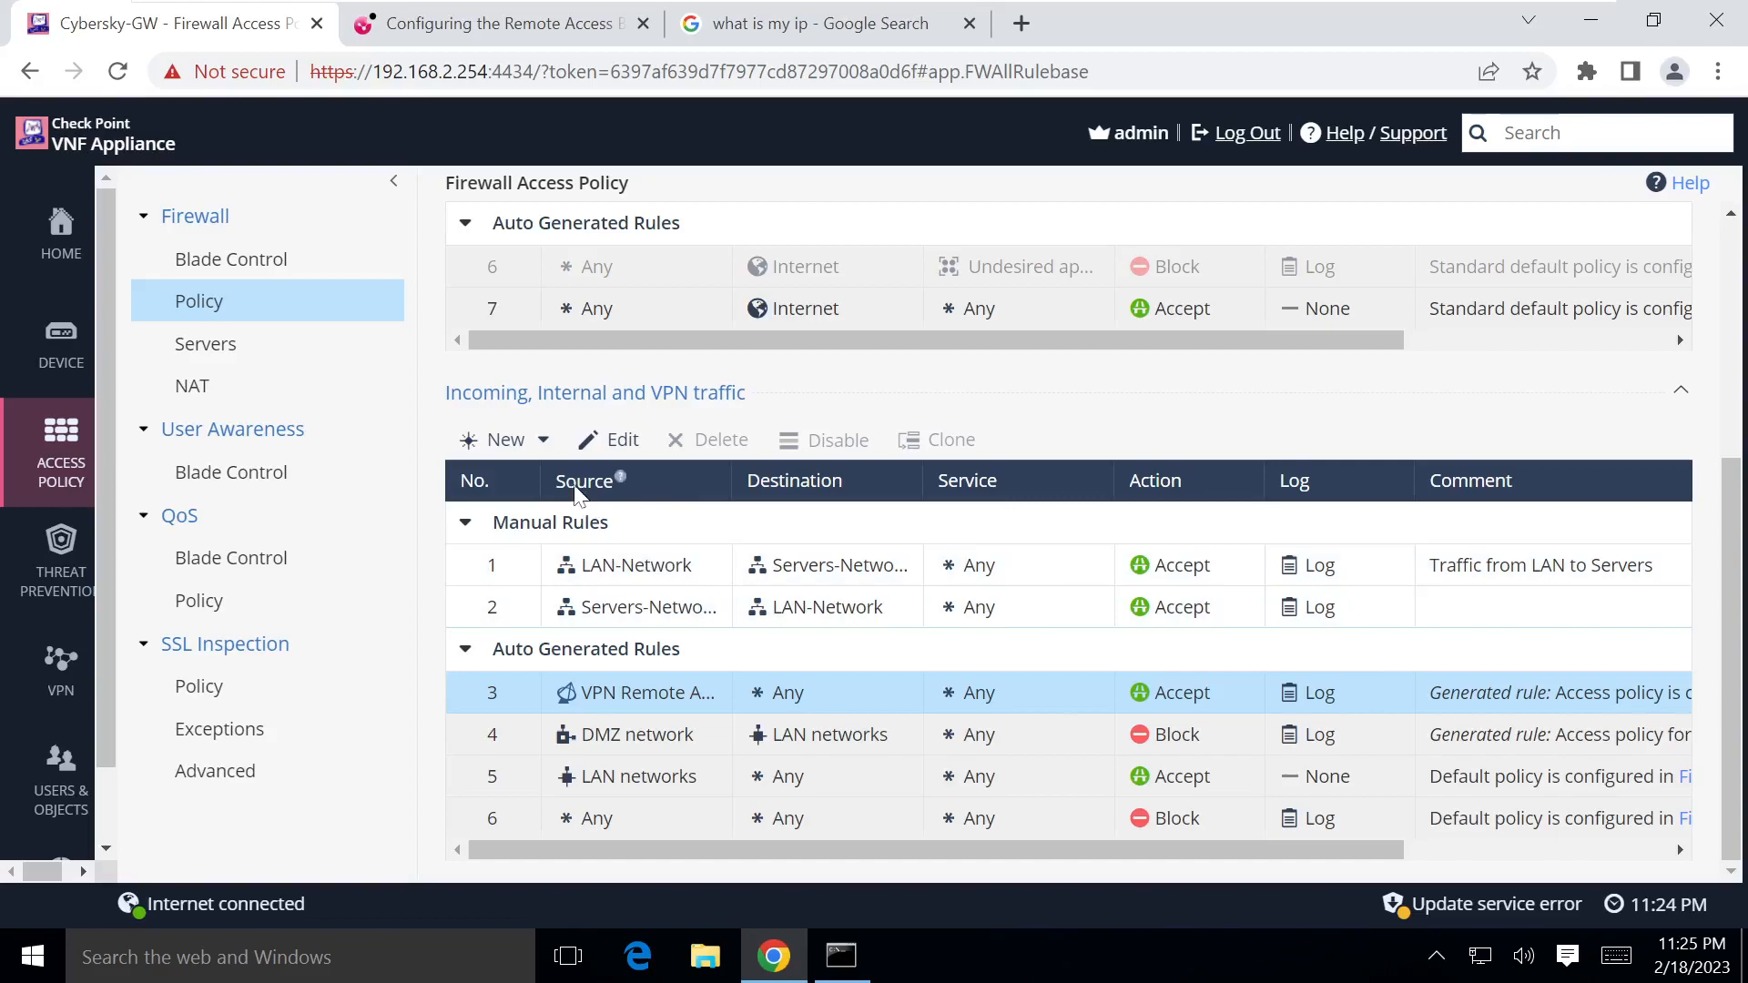
{"action": "left_click", "coordinate": [544, 446]}
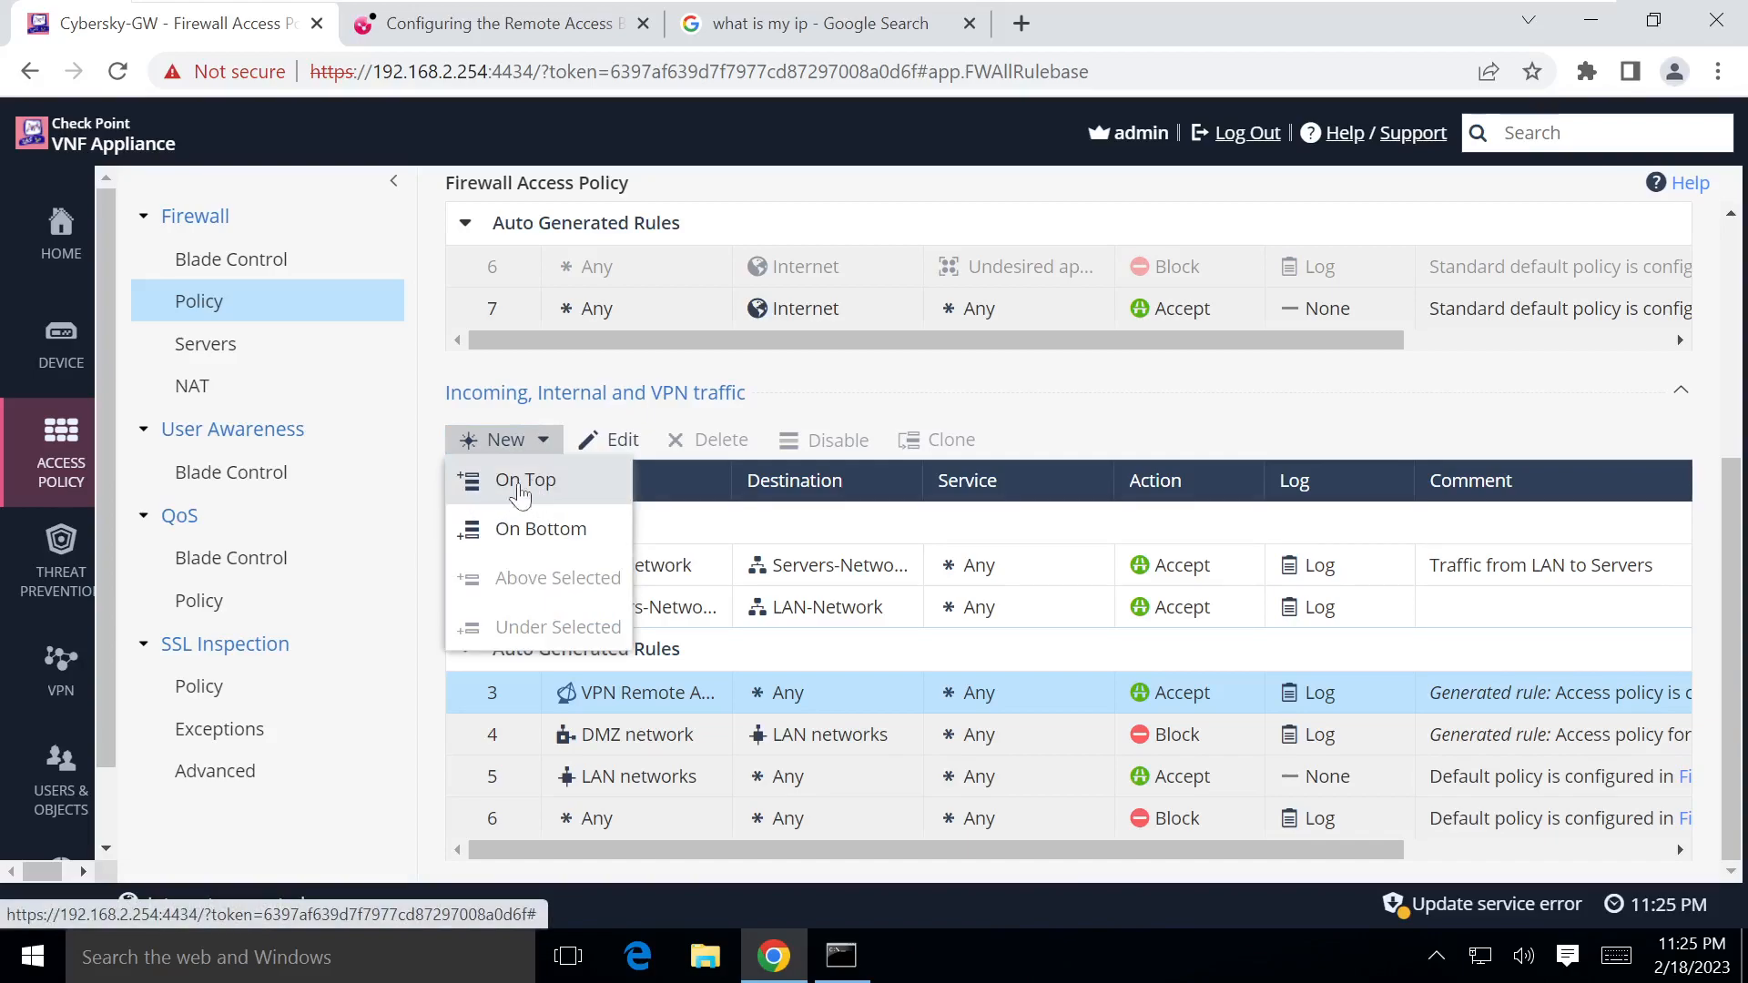
{"action": "left_click", "coordinate": [521, 487]}
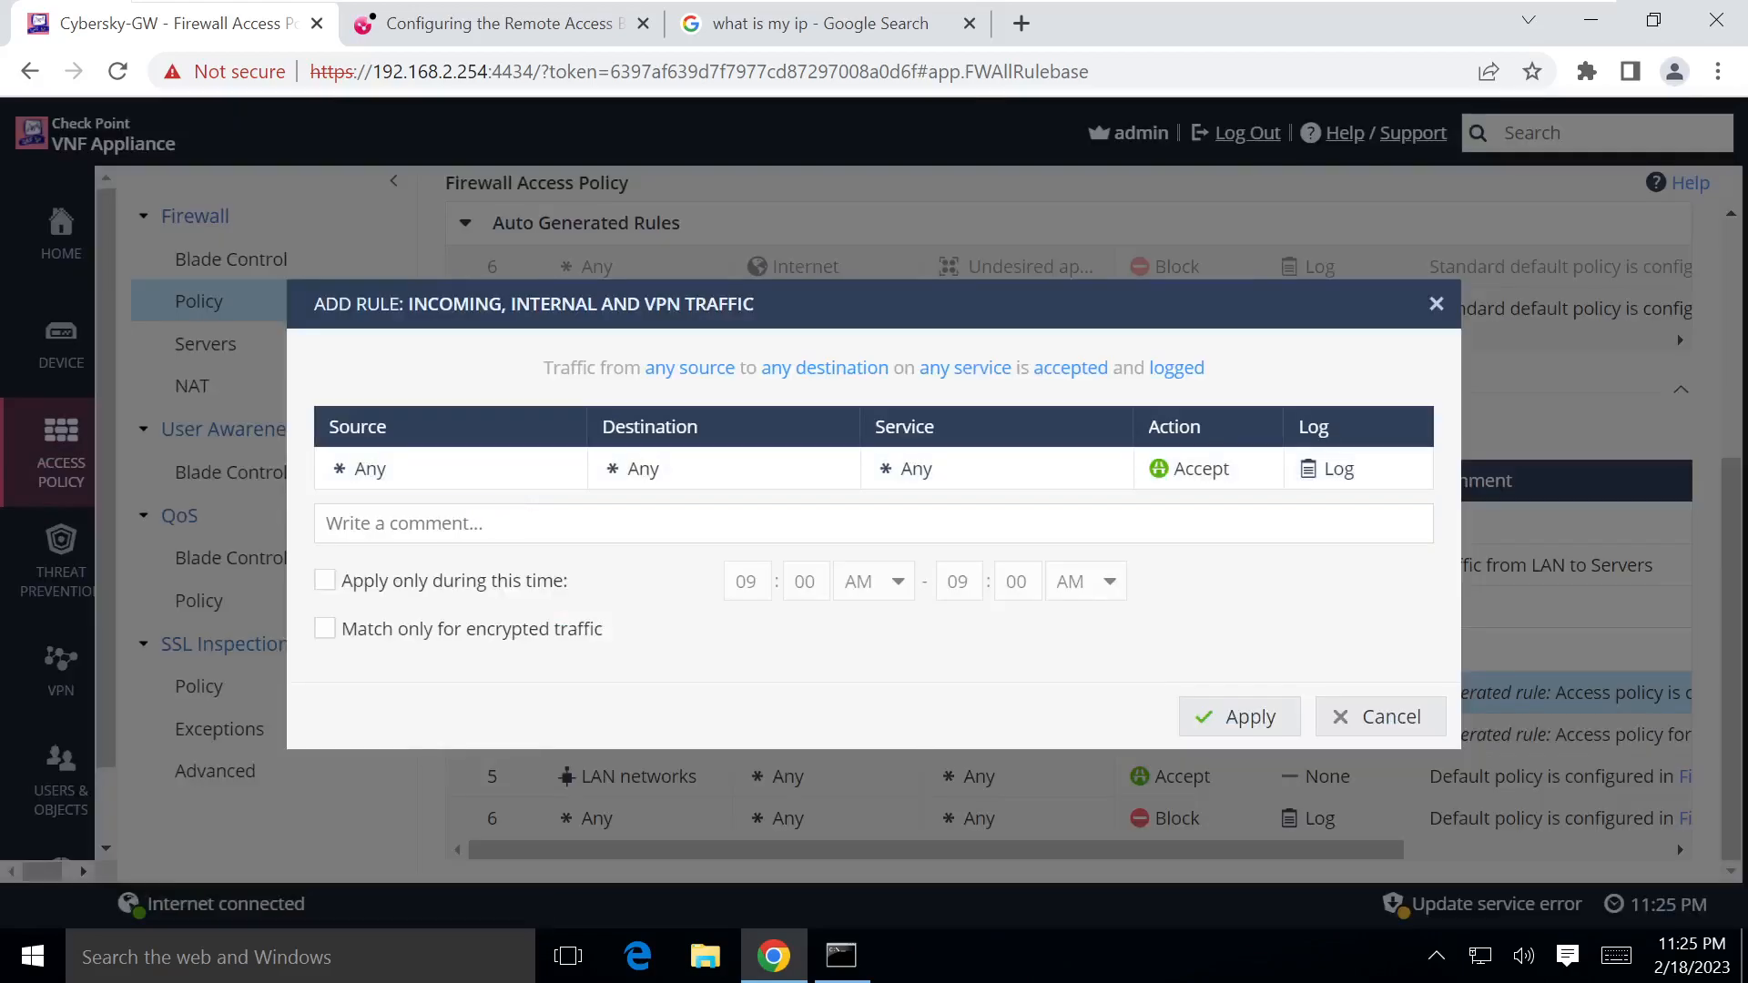
{"action": "left_click", "coordinate": [412, 476]}
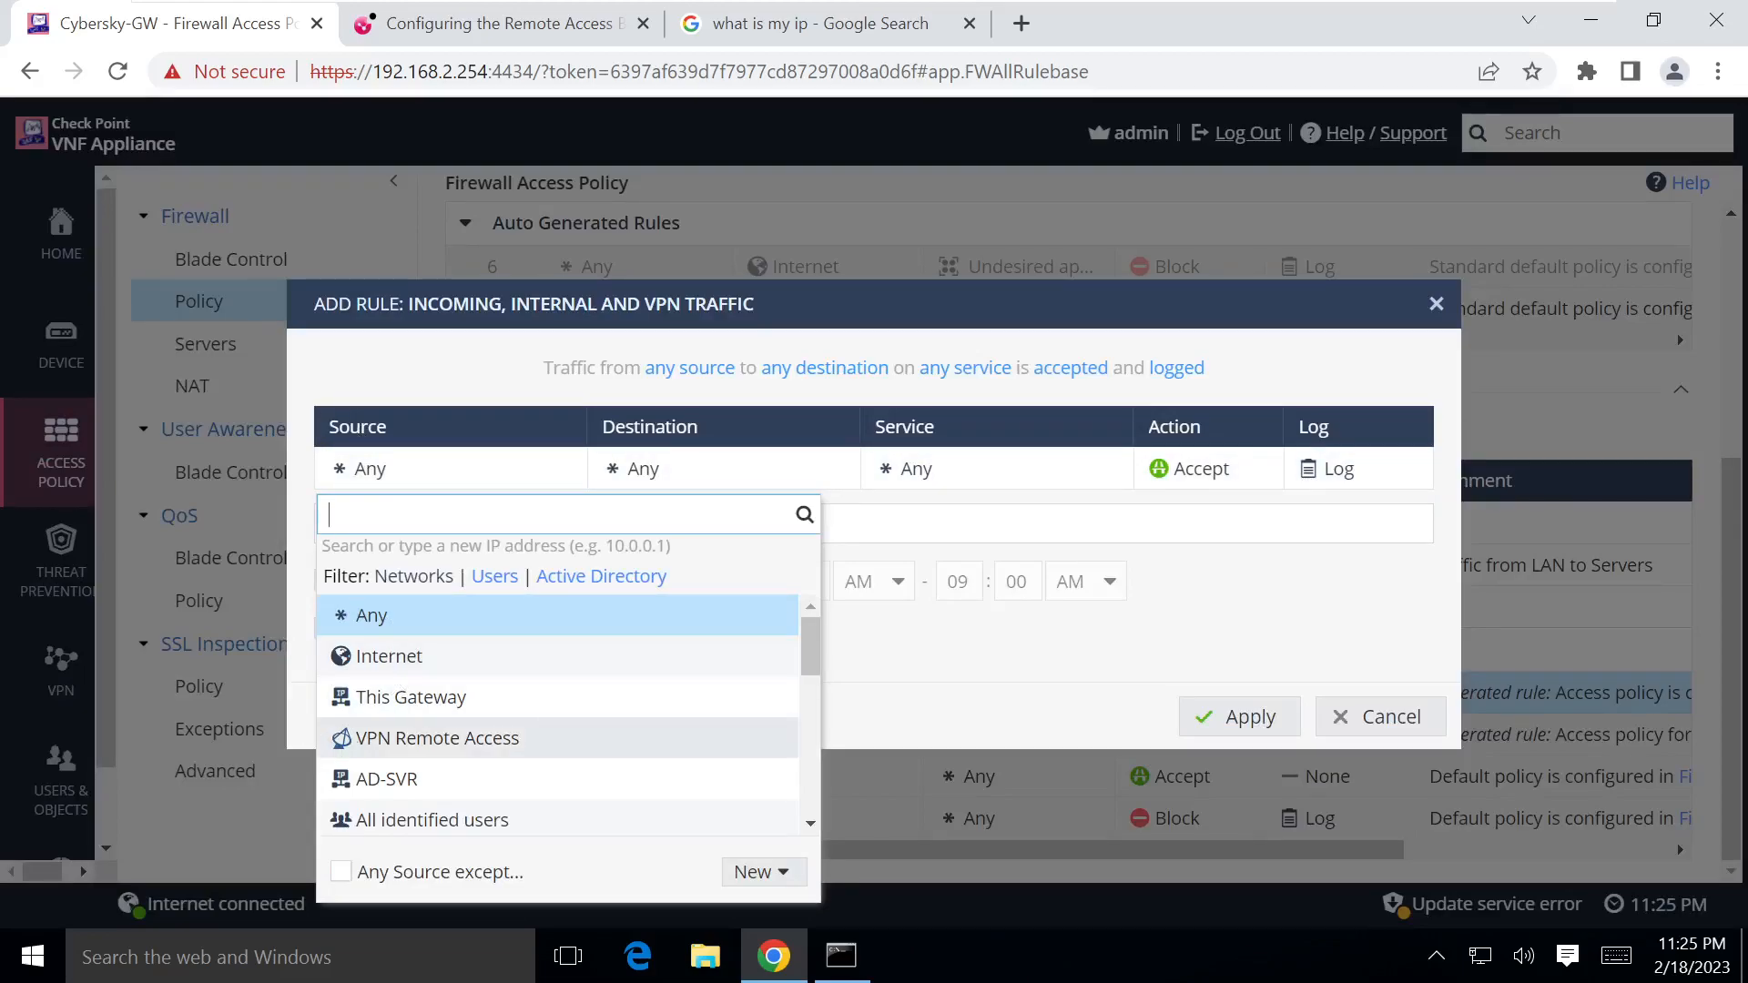
{"action": "left_click", "coordinate": [429, 739]}
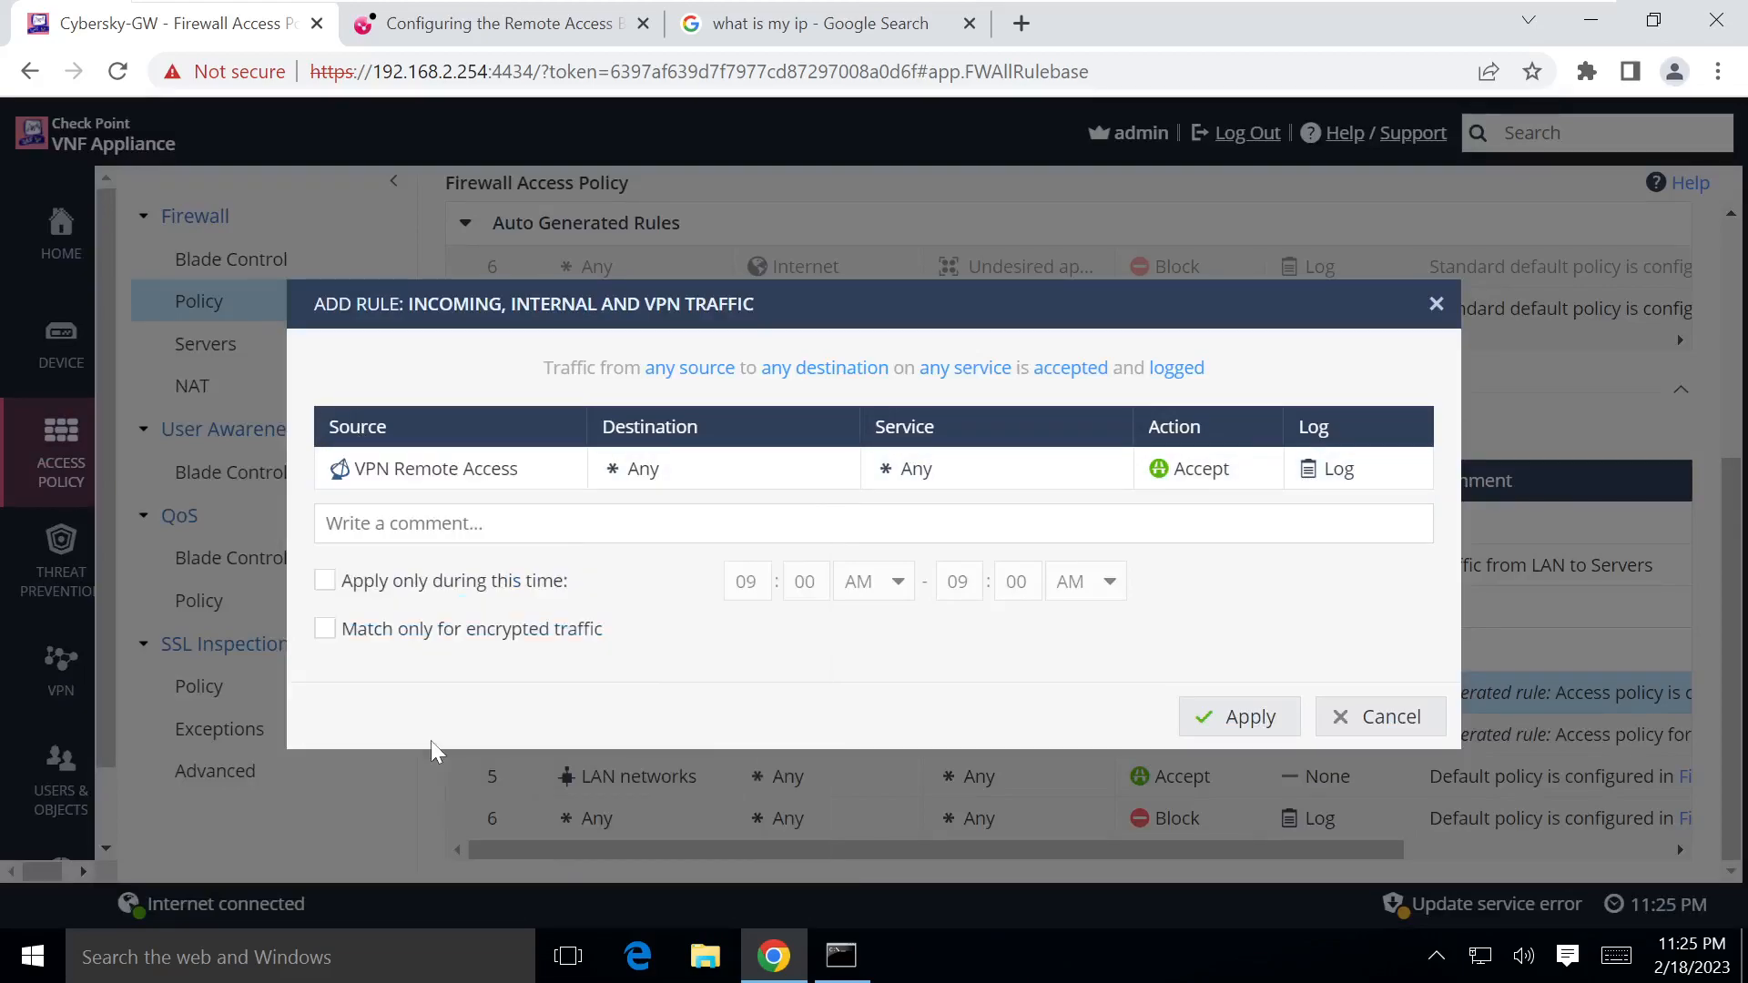
{"action": "left_click", "coordinate": [704, 475]}
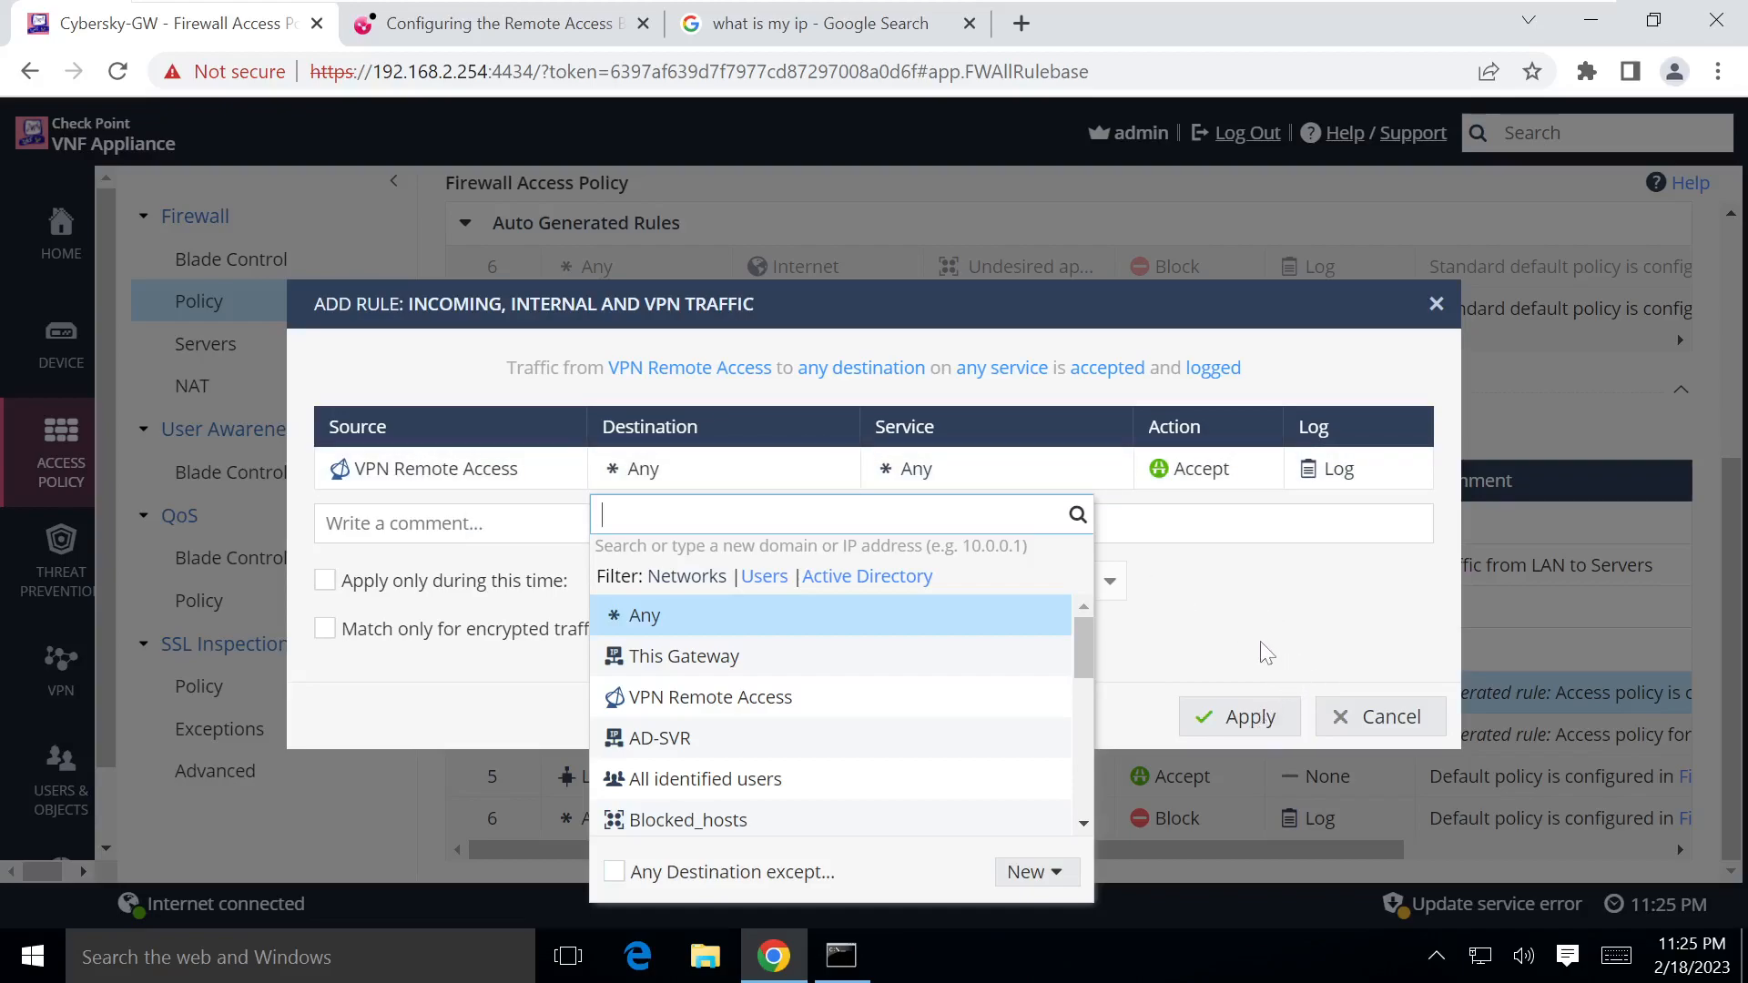
{"action": "left_click", "coordinate": [1390, 718]}
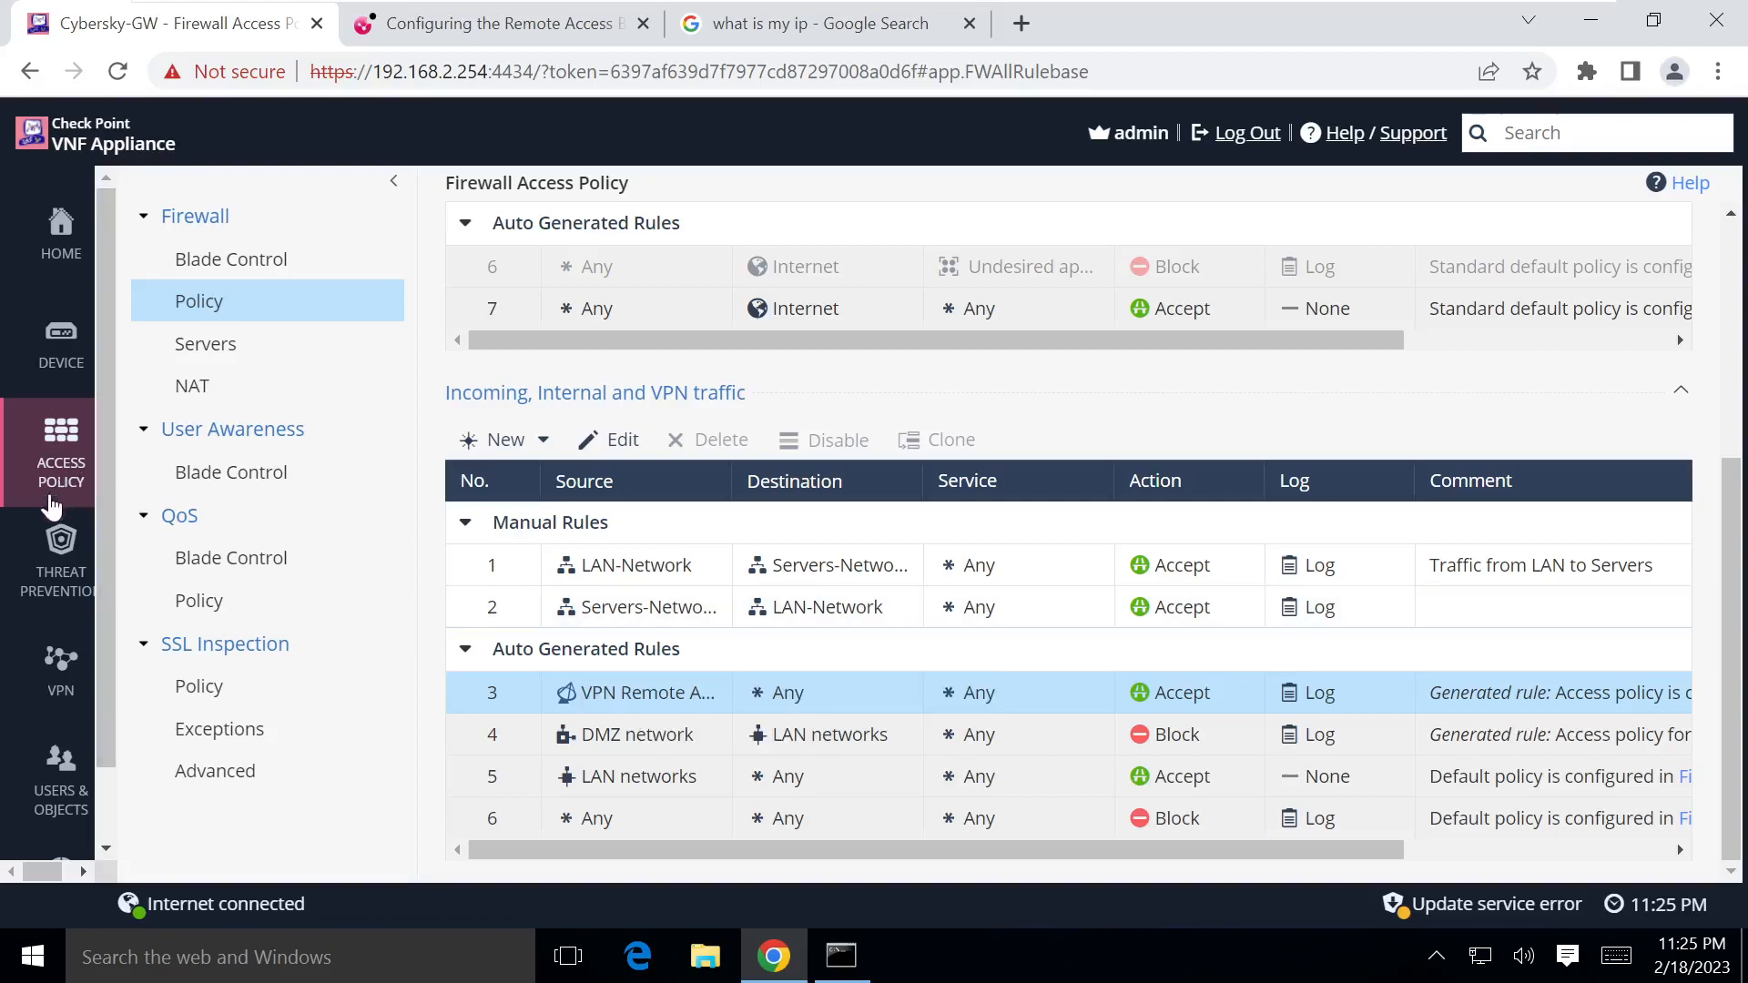
Step: Review Remote Access Blade Control under VPN, then open Remote Access Advanced settings
{"action": "left_click", "coordinate": [52, 666]}
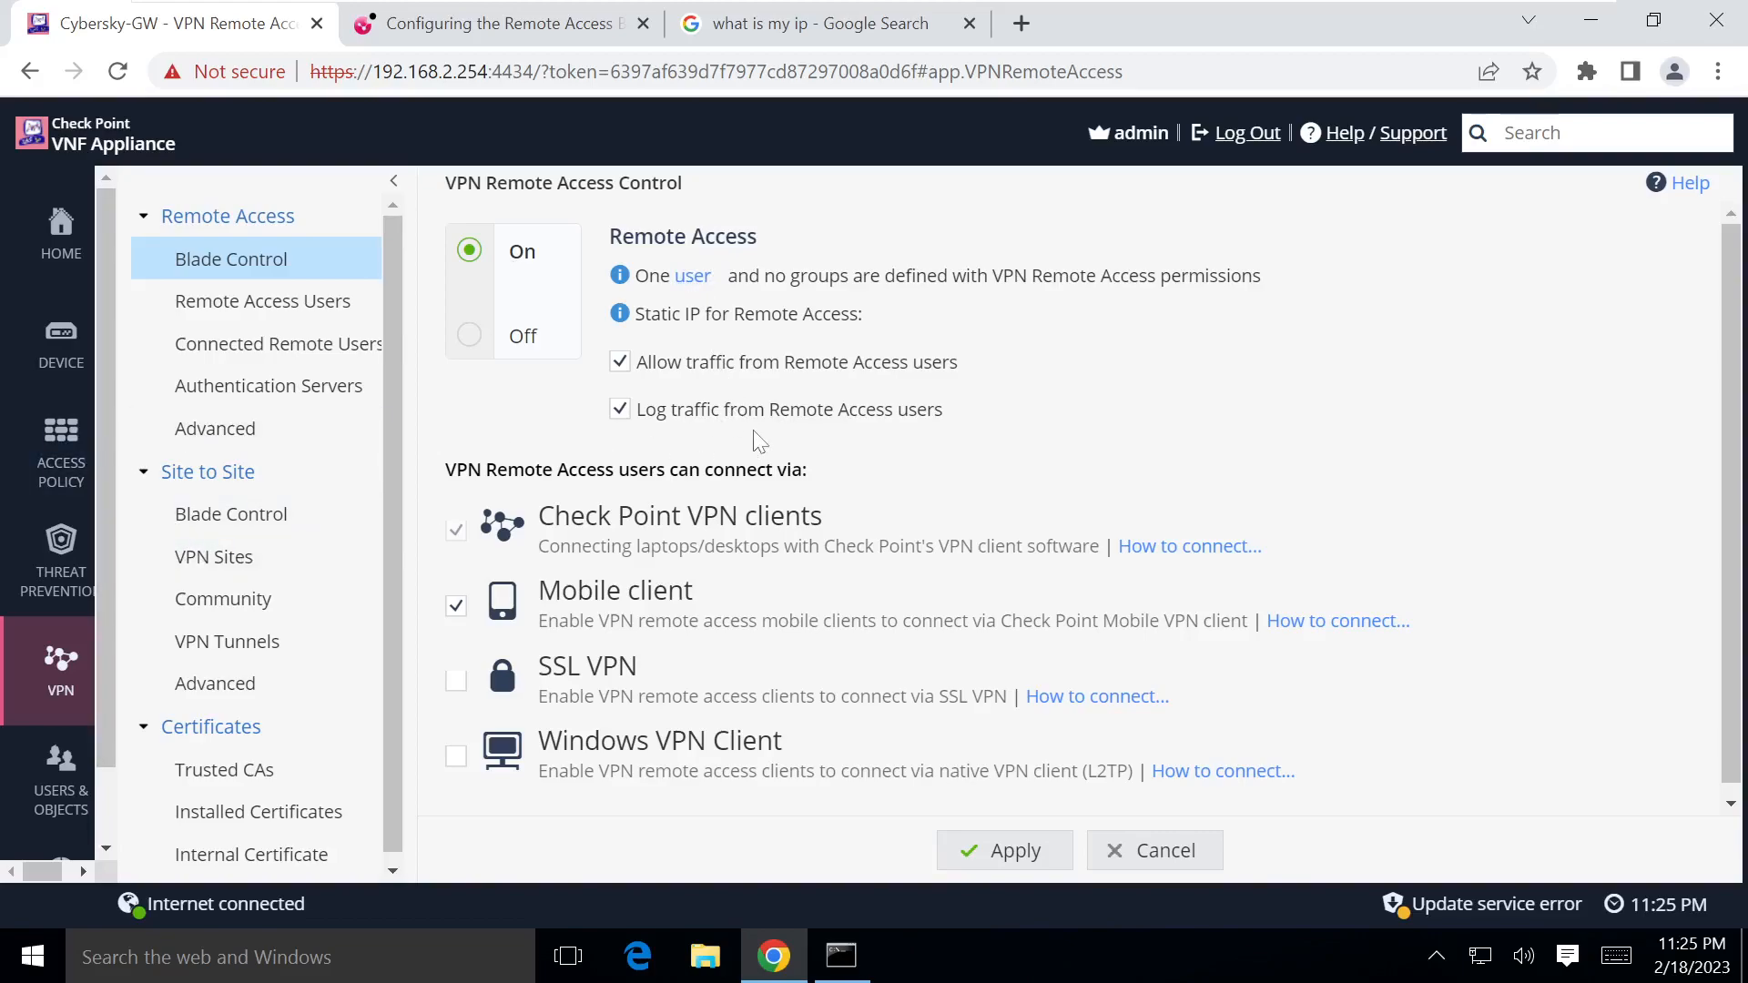
{"action": "scroll", "coordinate": [760, 446], "scroll_direction": "down", "scroll_amount": 1}
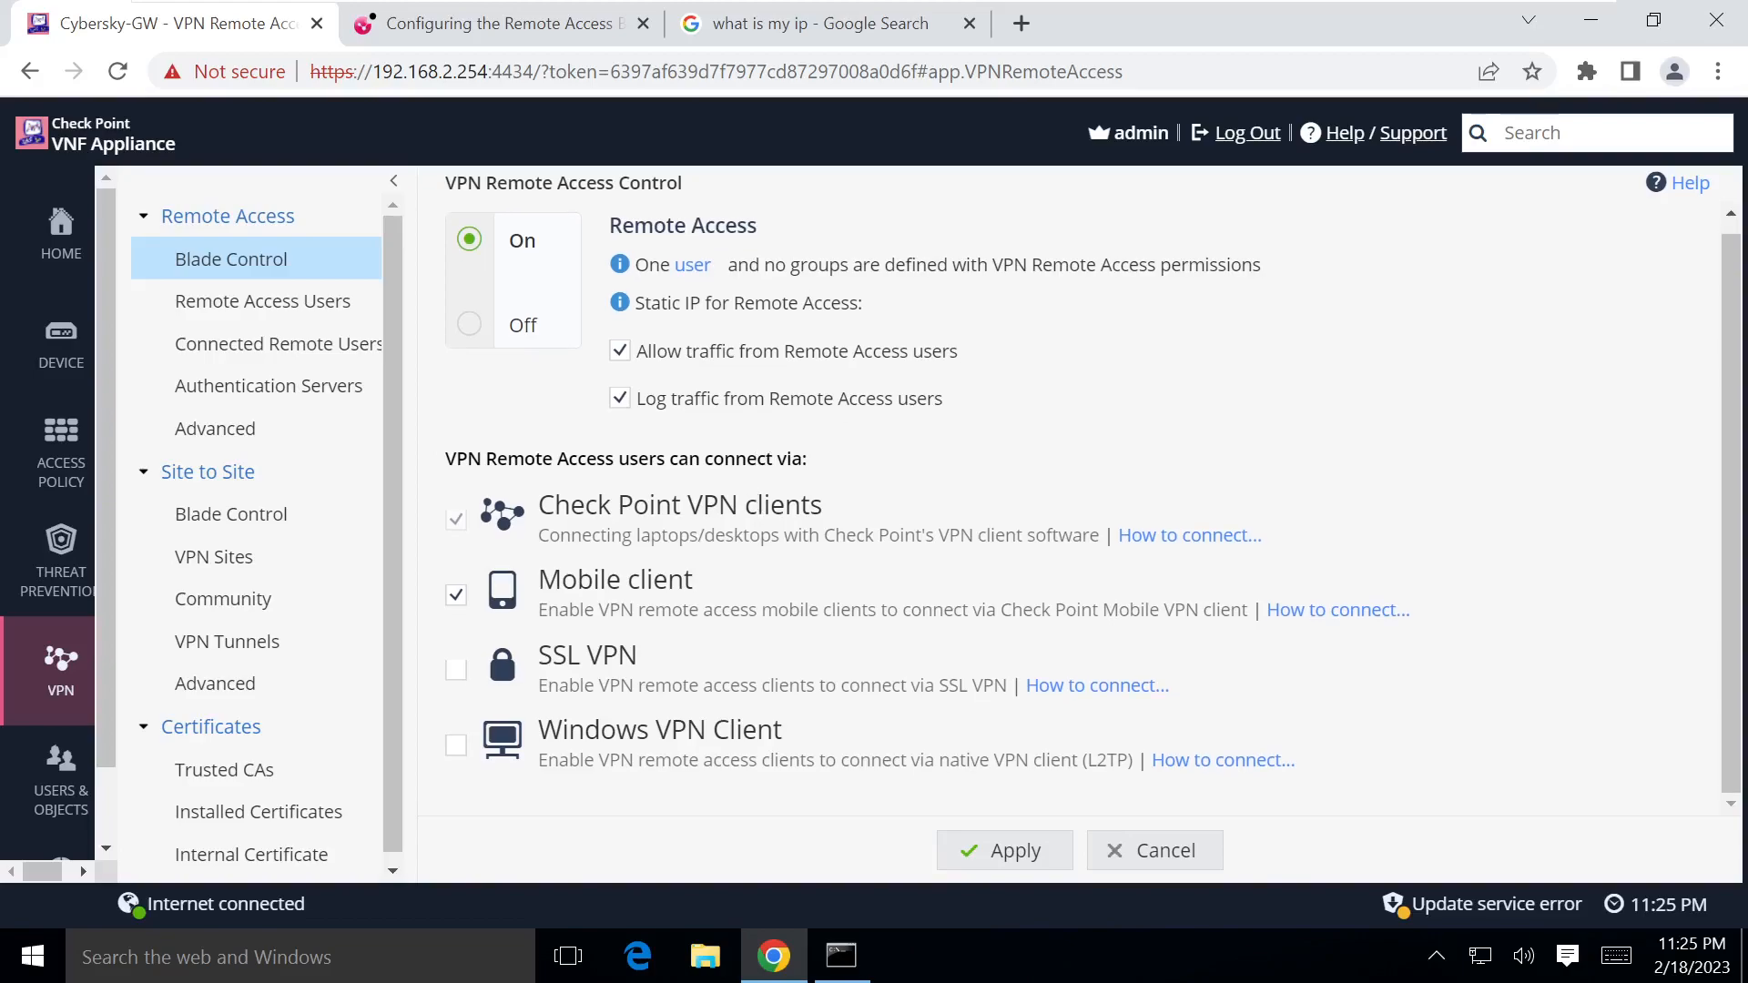
{"action": "left_click_drag", "start_coordinate": [445, 466], "coordinate": [666, 461]}
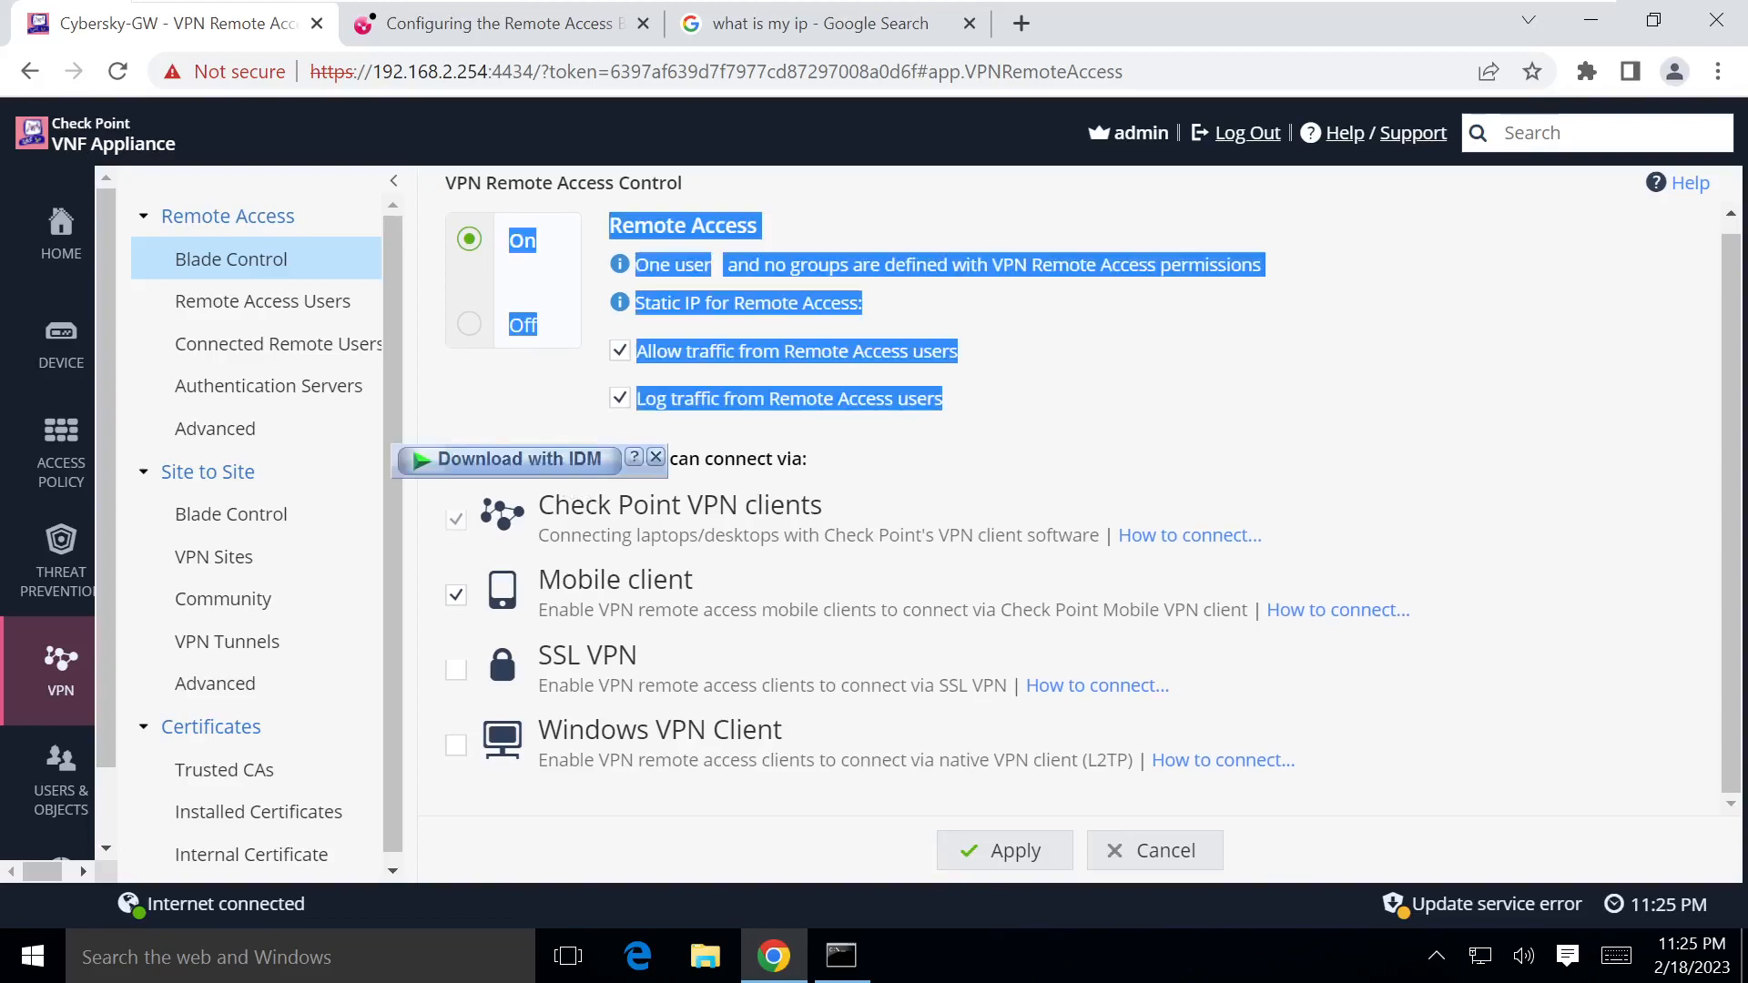
{"action": "left_click", "coordinate": [815, 451]}
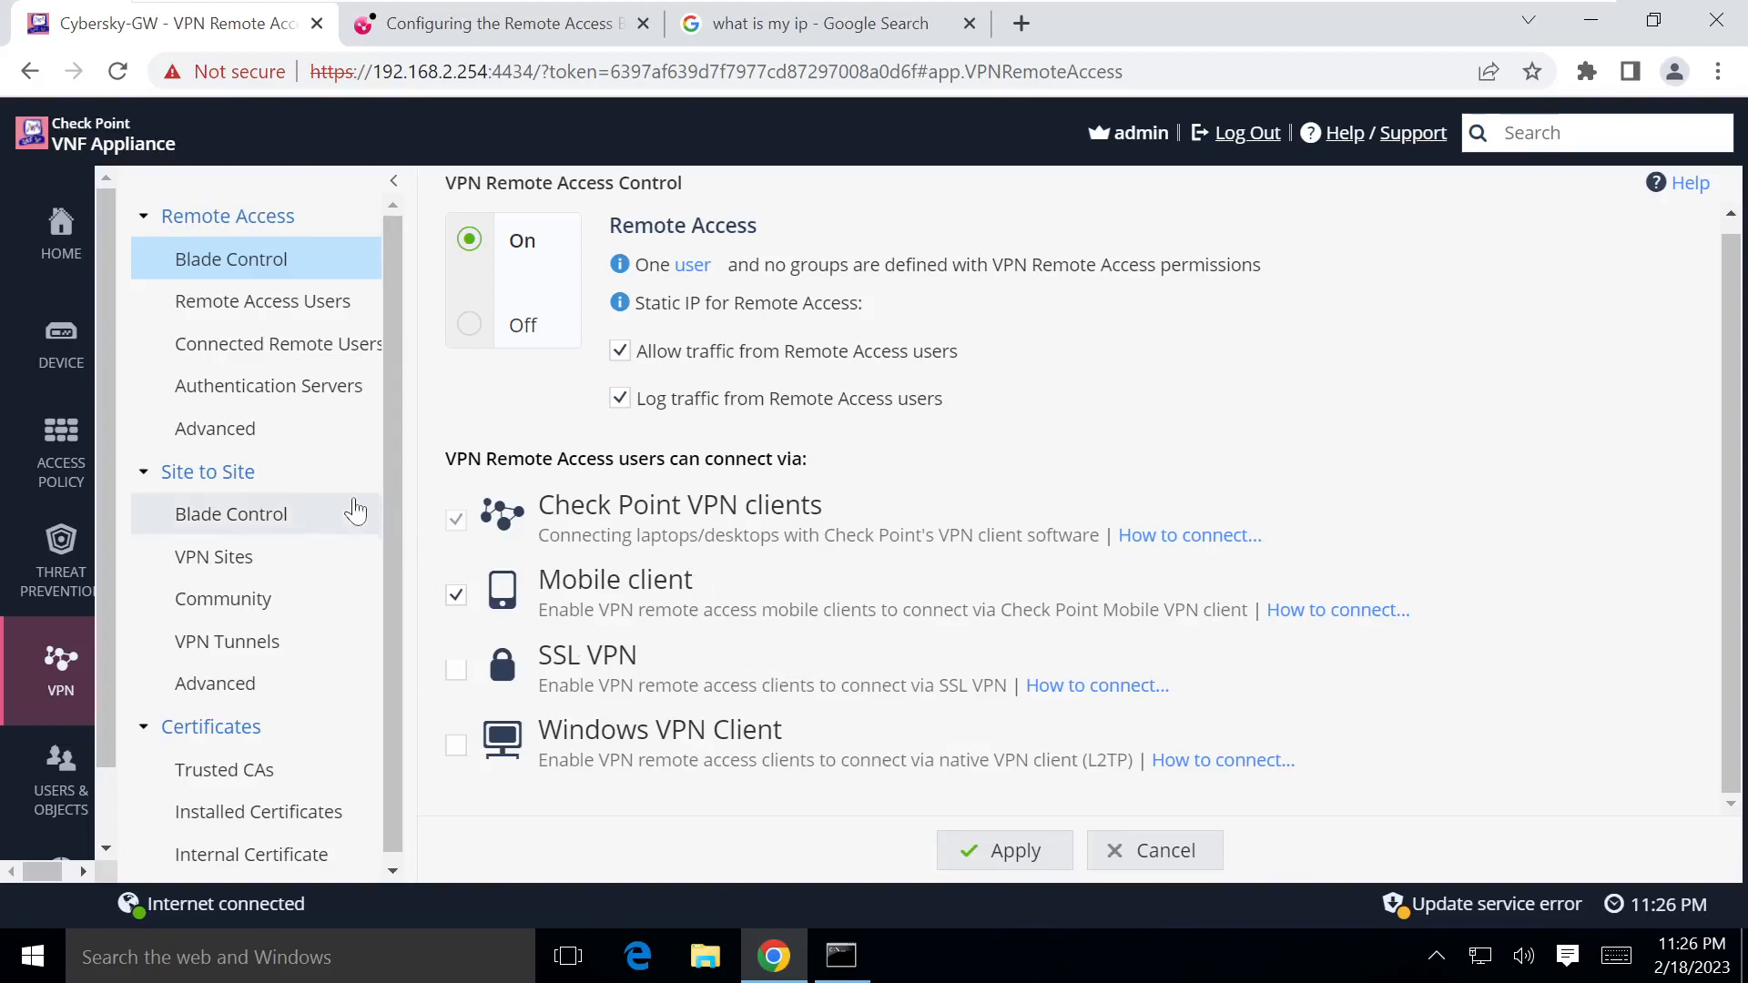
{"action": "left_click", "coordinate": [236, 438]}
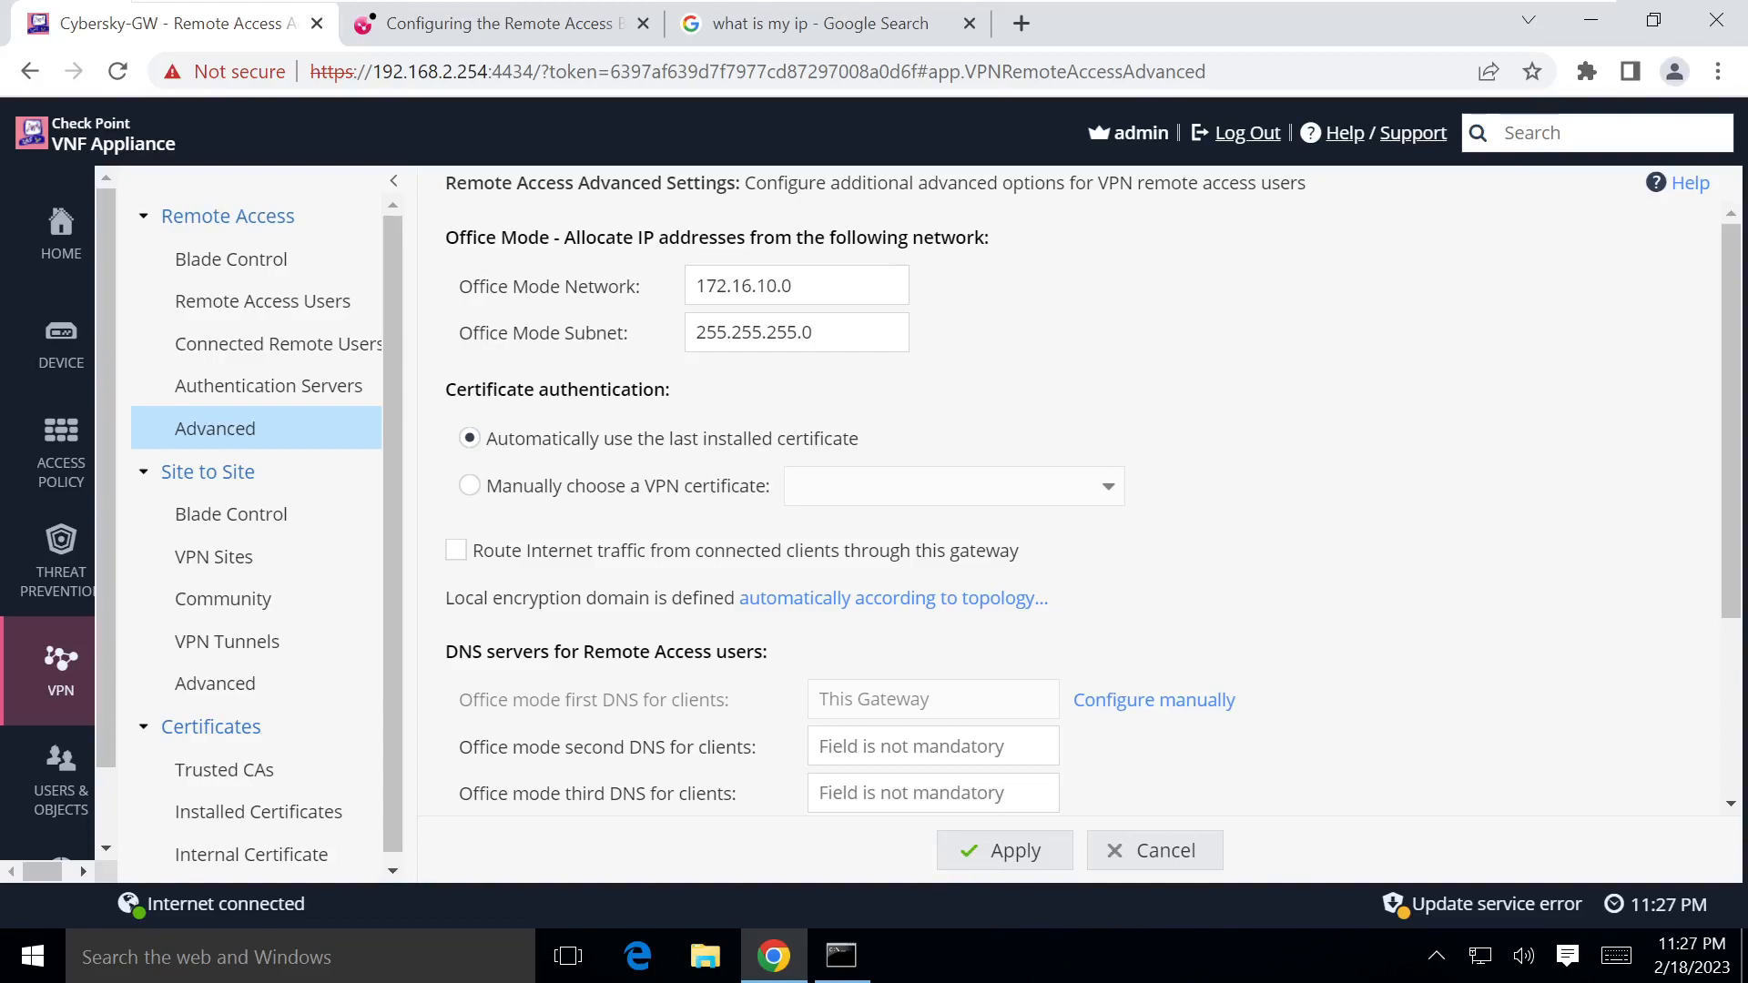
Step: Check Office Mode network 172.16.10.0 and DNS settings, then switch to the Whiteboard network diagram
{"action": "left_click_drag", "start_coordinate": [792, 285], "coordinate": [683, 284]}
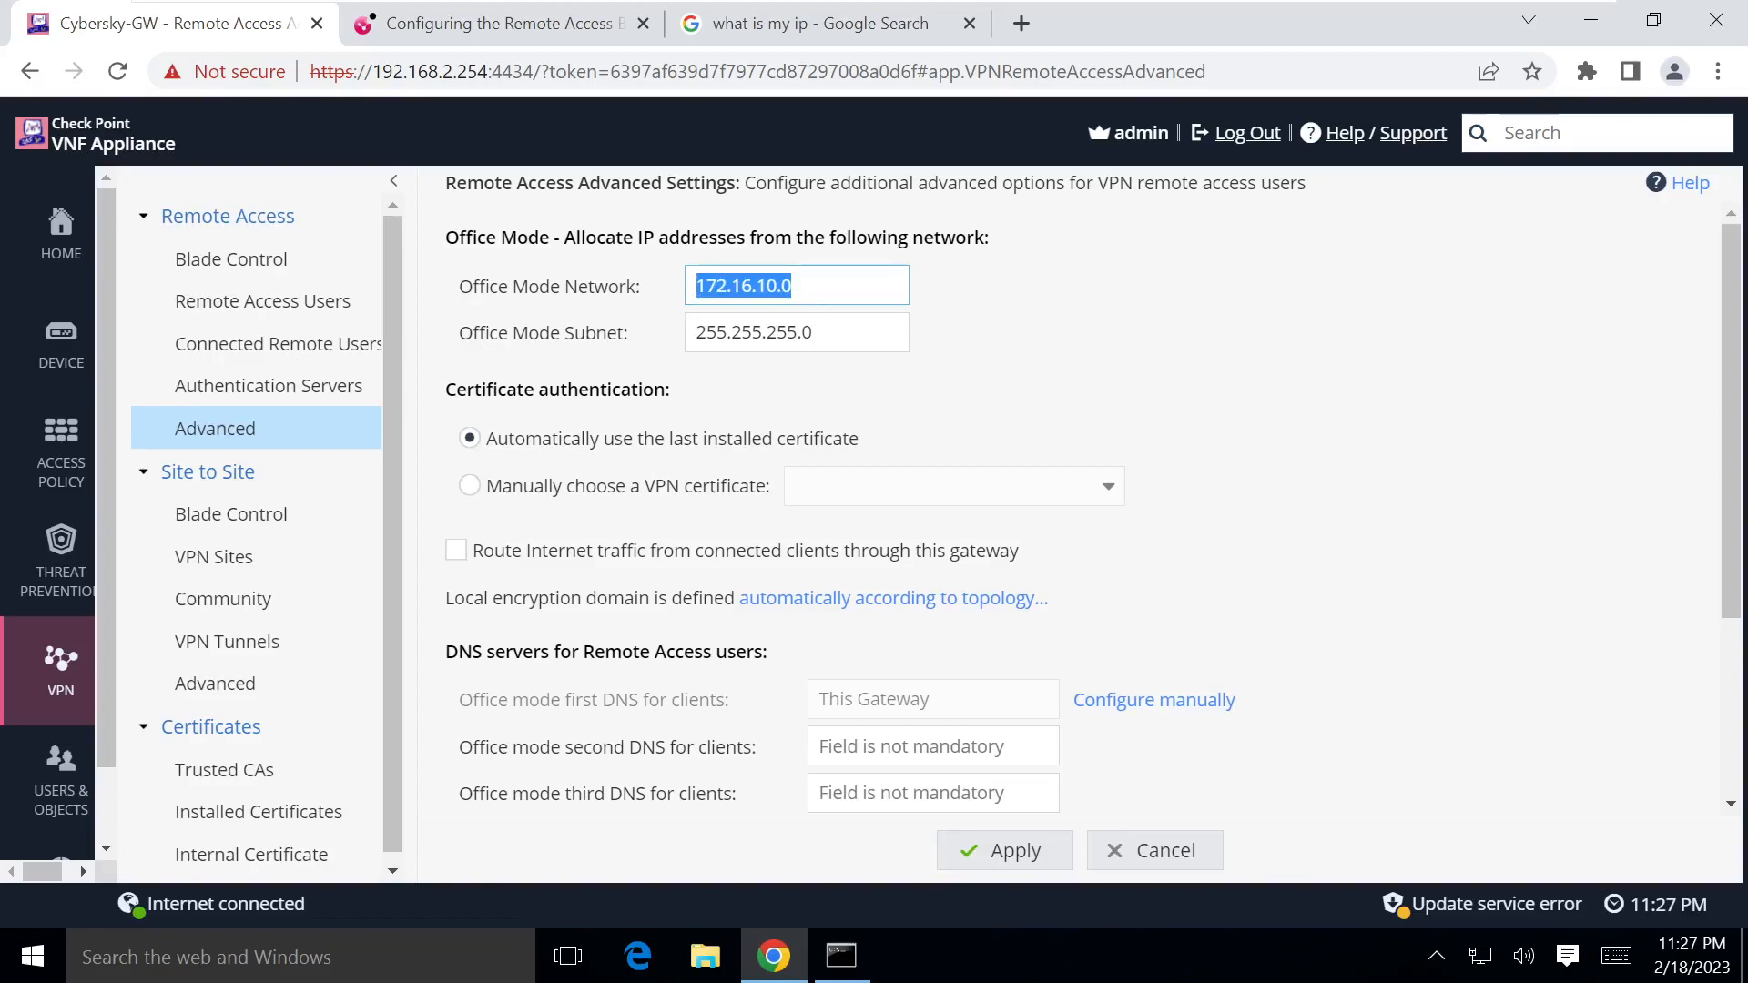
{"action": "scroll", "coordinate": [652, 318], "scroll_direction": "down", "scroll_amount": 3}
{"action": "scroll", "coordinate": [652, 319], "scroll_direction": "up", "scroll_amount": 3}
{"action": "scroll", "coordinate": [605, 480], "scroll_direction": "down", "scroll_amount": 1}
{"action": "scroll", "coordinate": [624, 538], "scroll_direction": "down", "scroll_amount": 1}
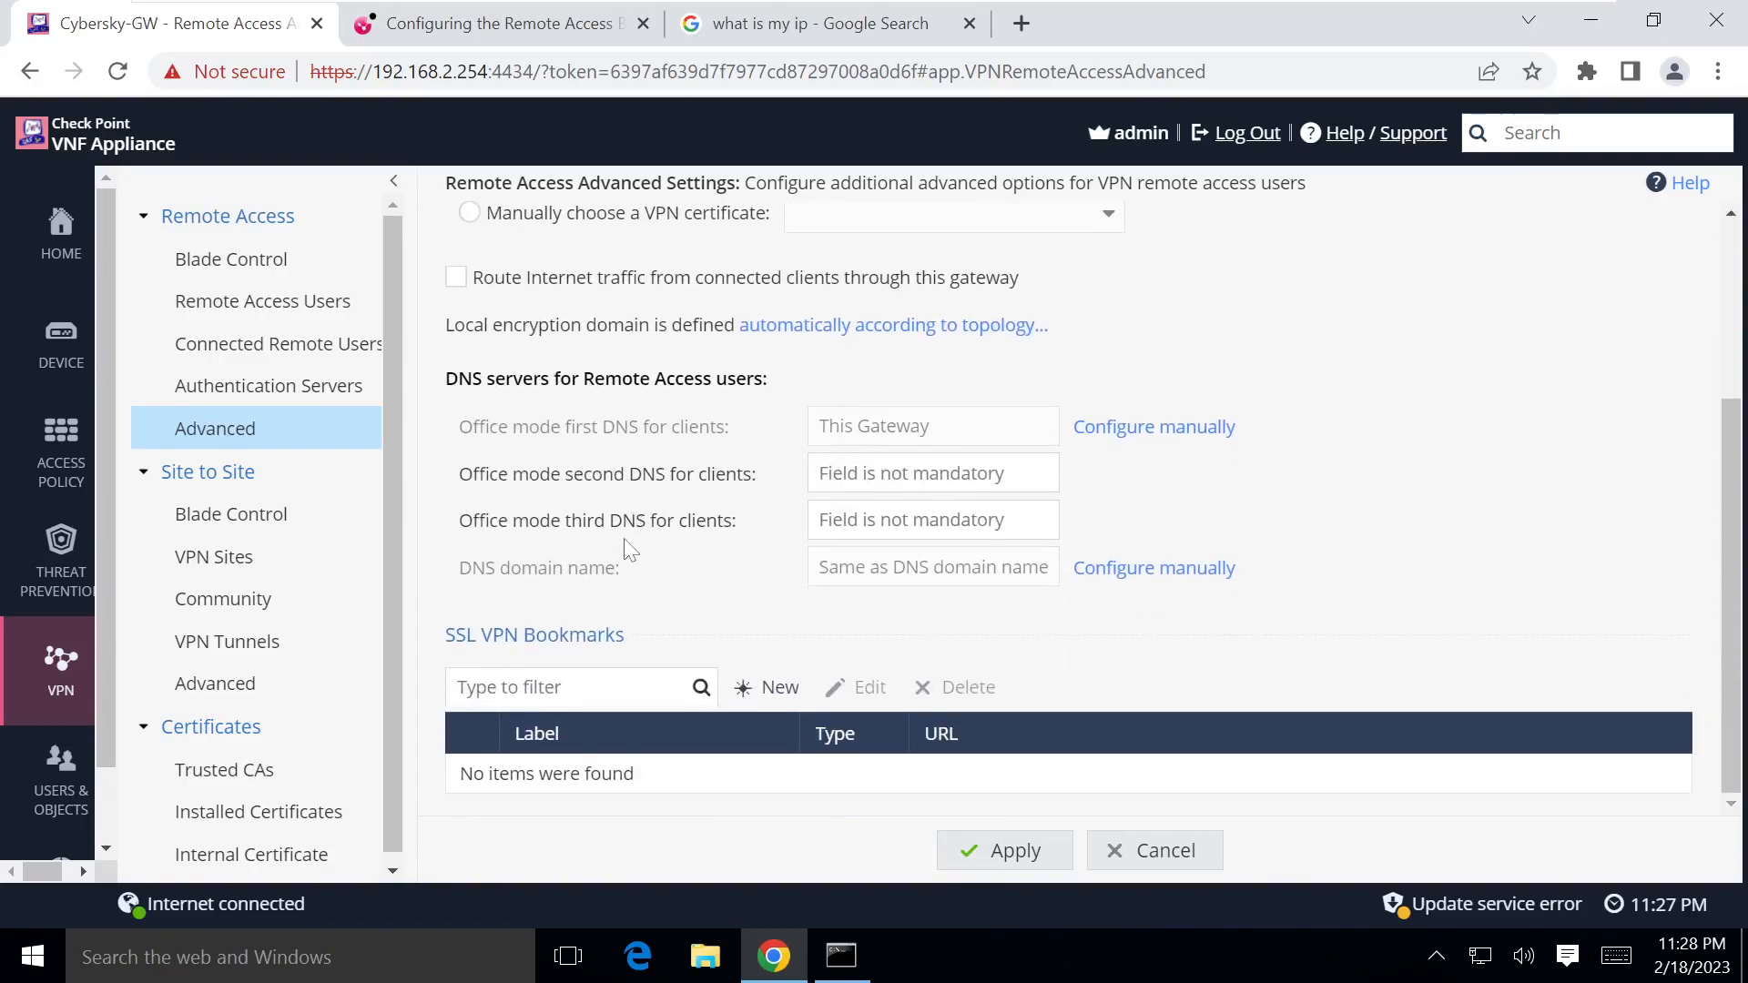
{"action": "scroll", "coordinate": [624, 541], "scroll_direction": "up", "scroll_amount": 1}
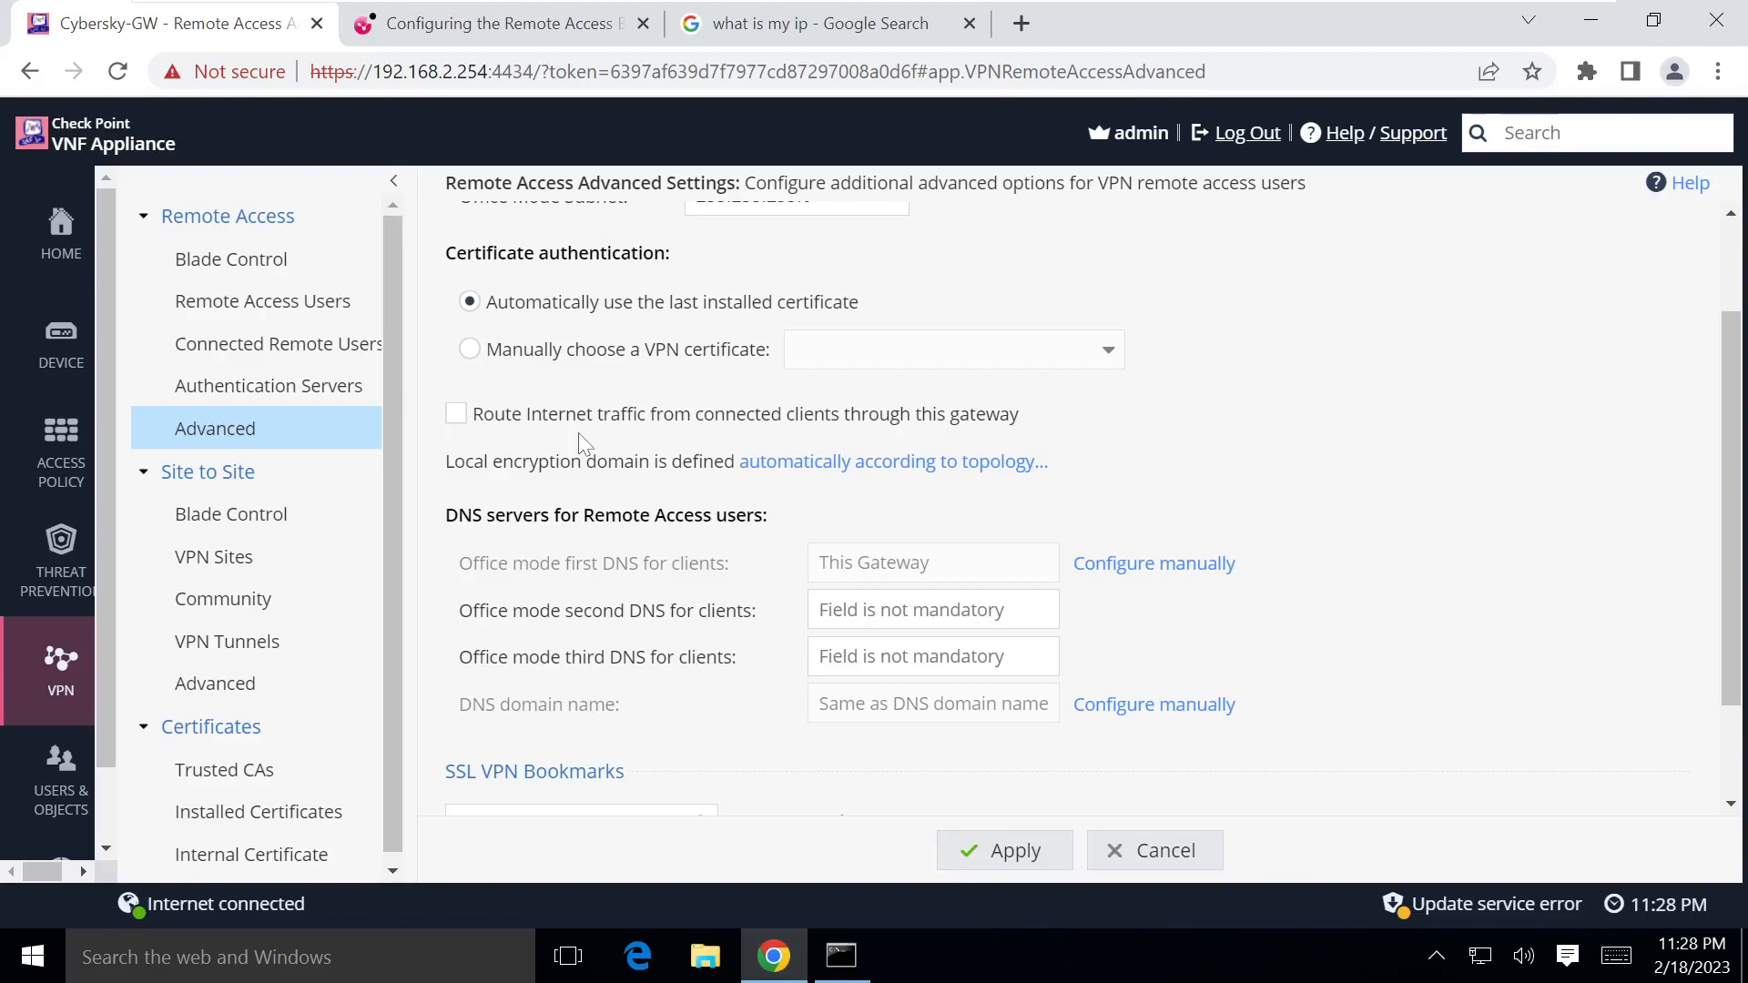
{"action": "left_click", "coordinate": [685, 26]}
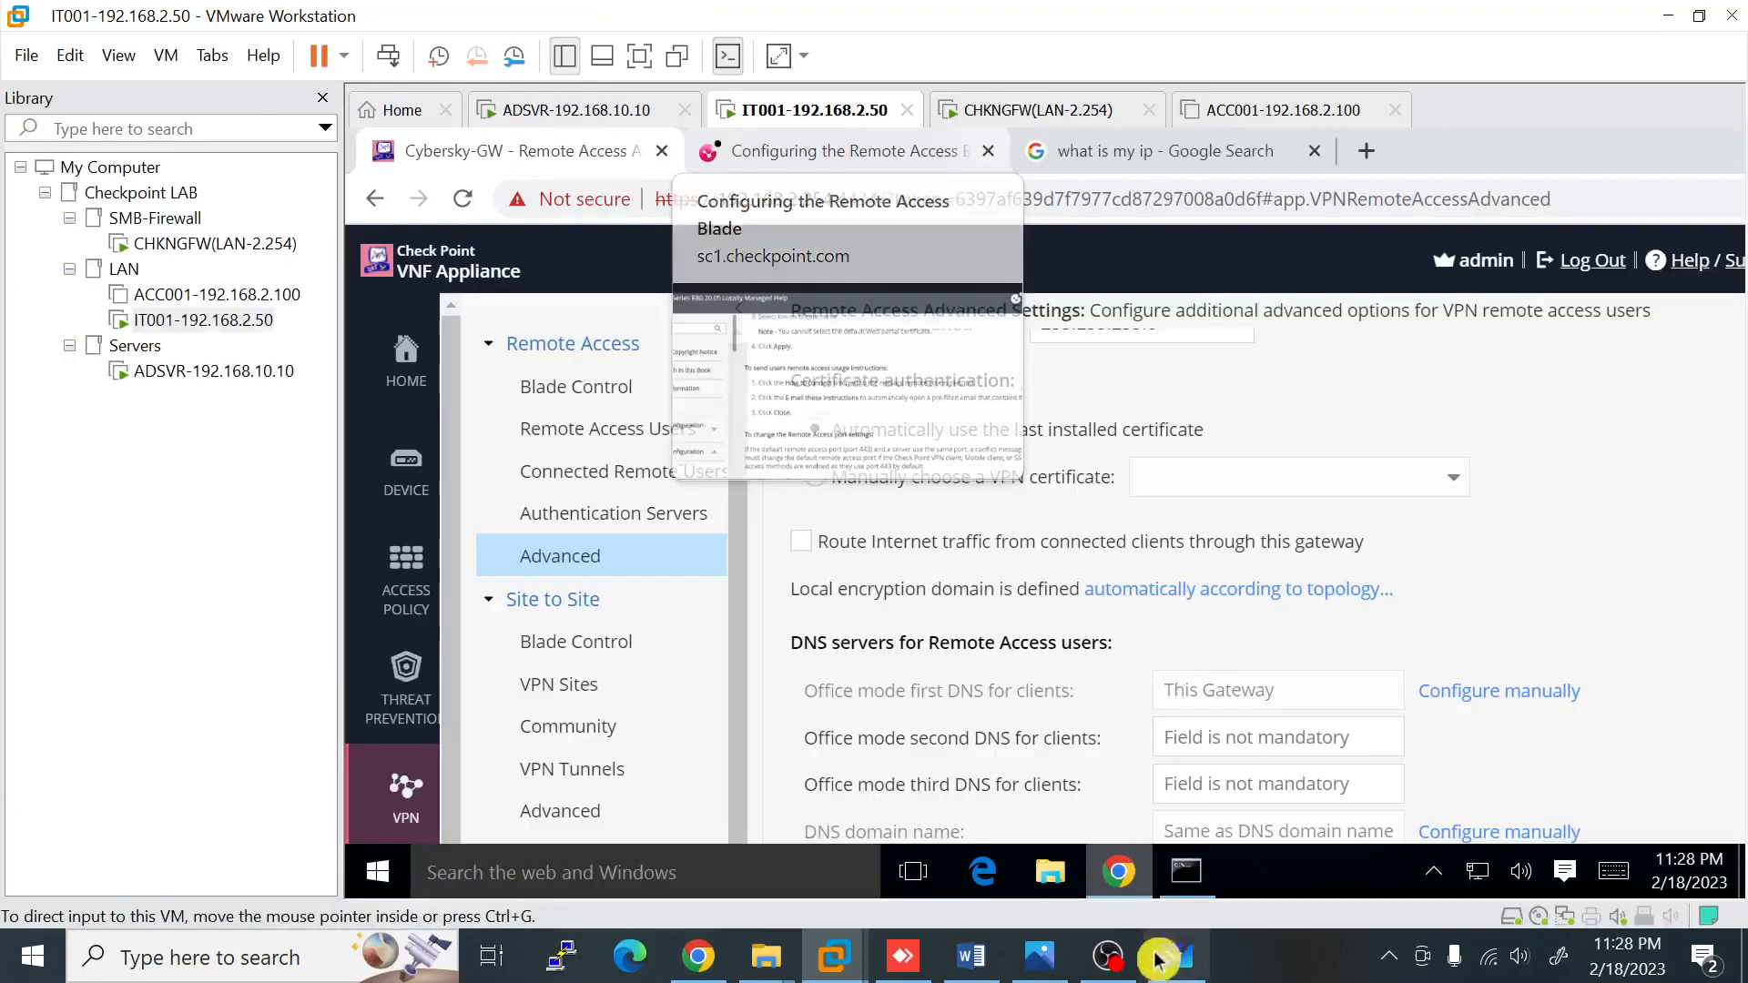
{"action": "left_click", "coordinate": [1175, 957]}
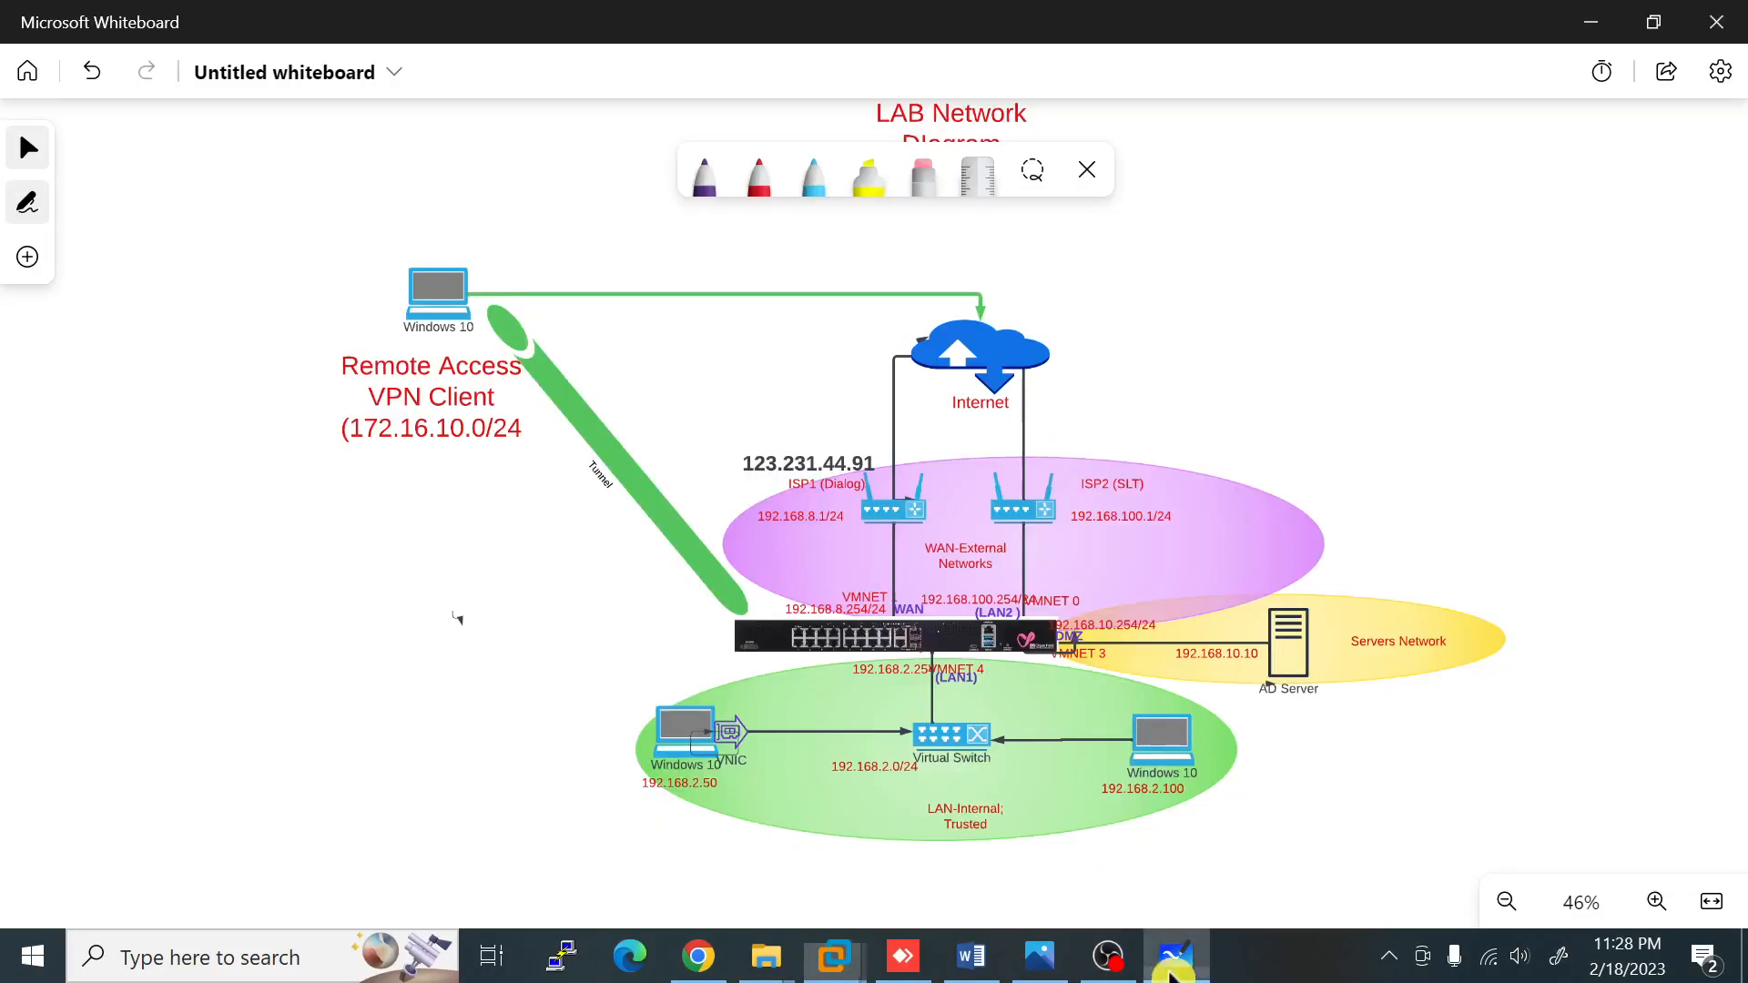
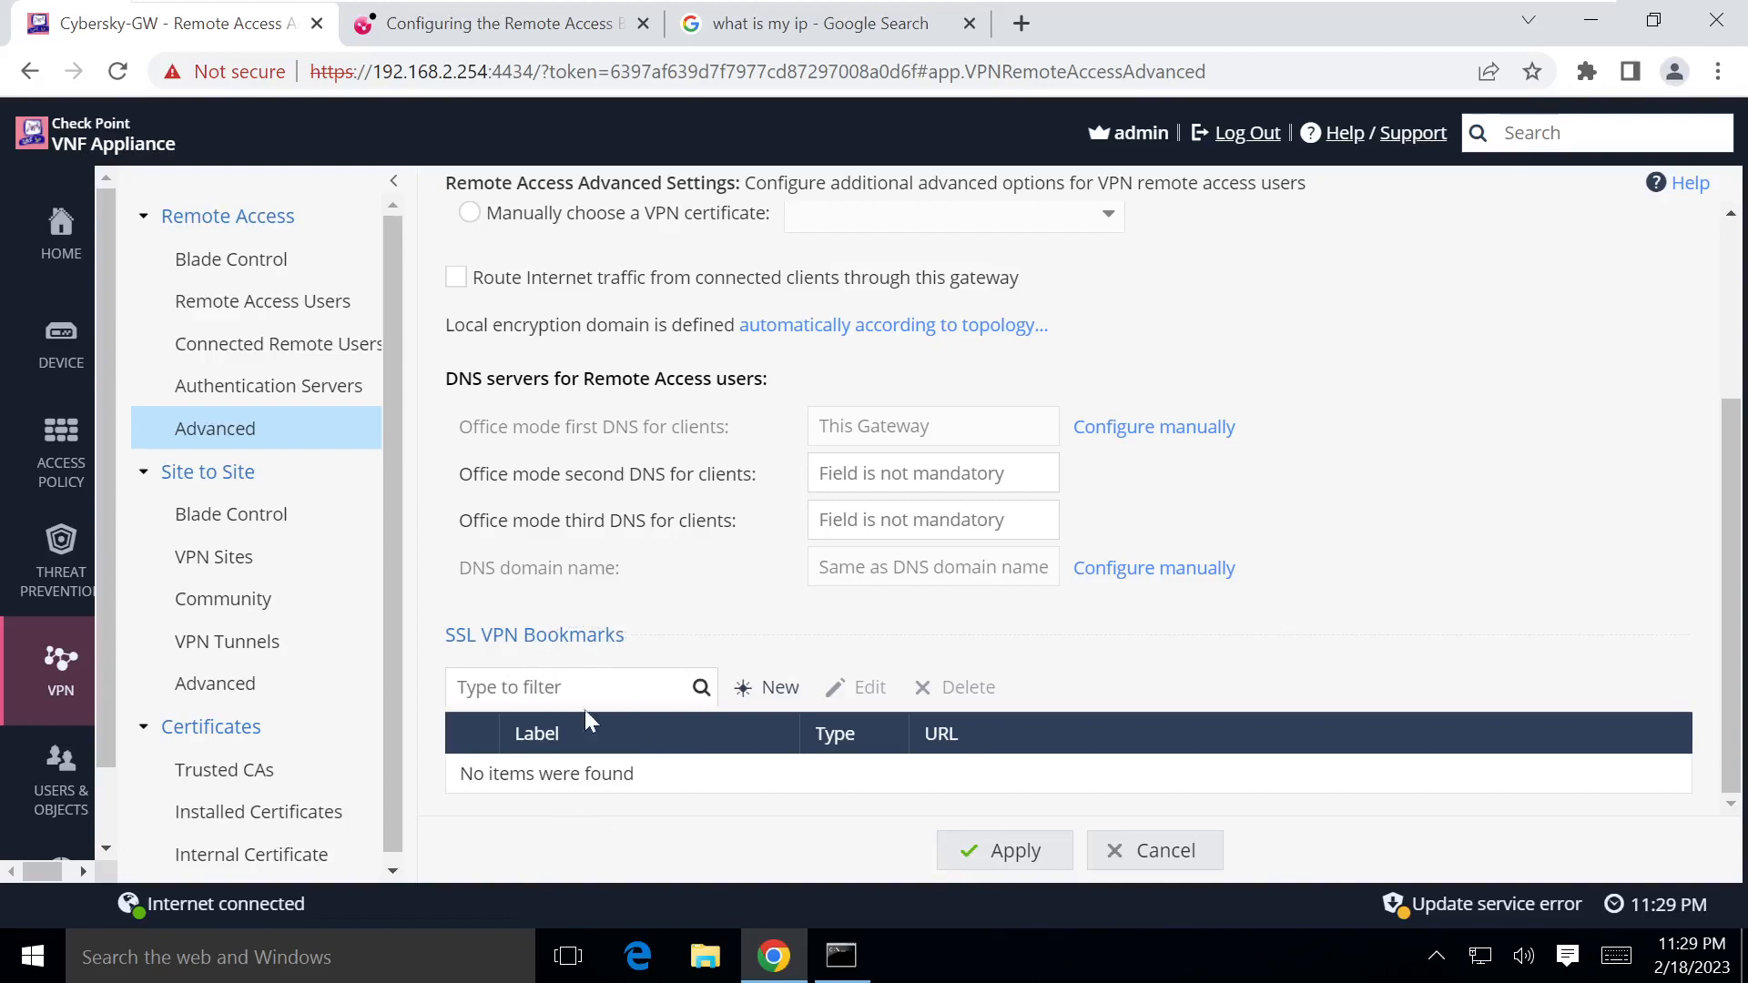
Step: Open VPN Remote Access Blade Control, which shows Remote Access on and Mobile client enabled
{"action": "scroll", "coordinate": [592, 714], "scroll_direction": "up", "scroll_amount": 3}
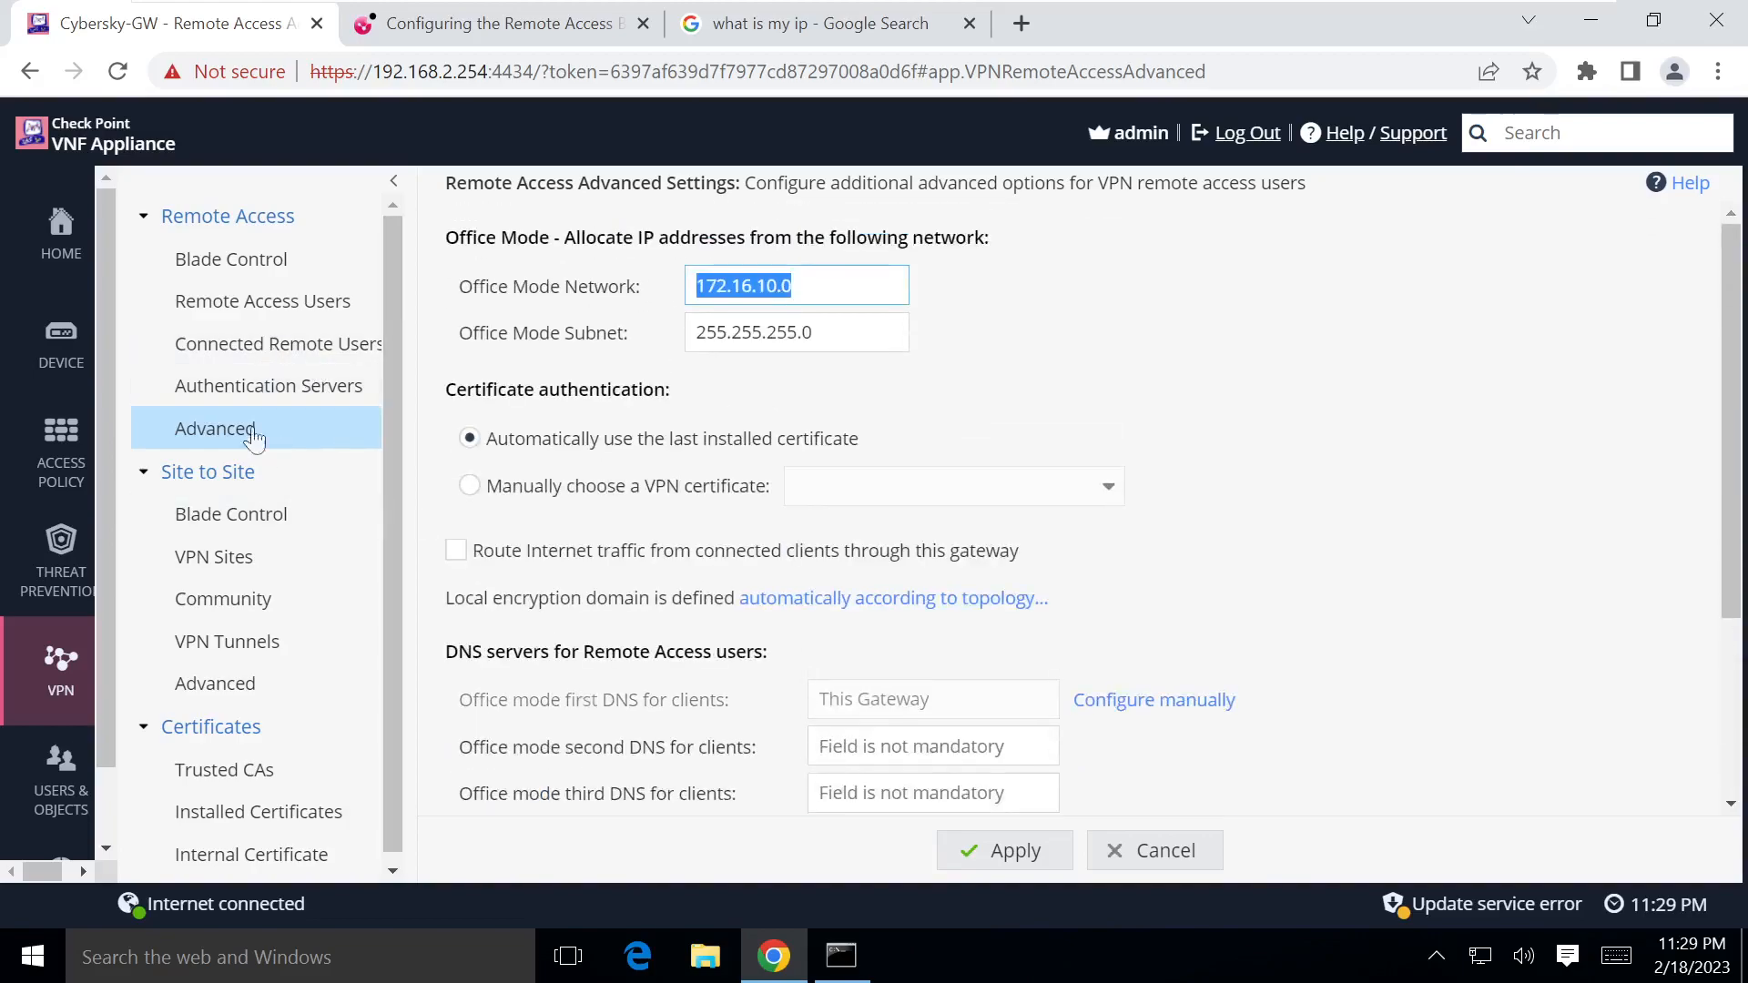
{"action": "left_click", "coordinate": [250, 257]}
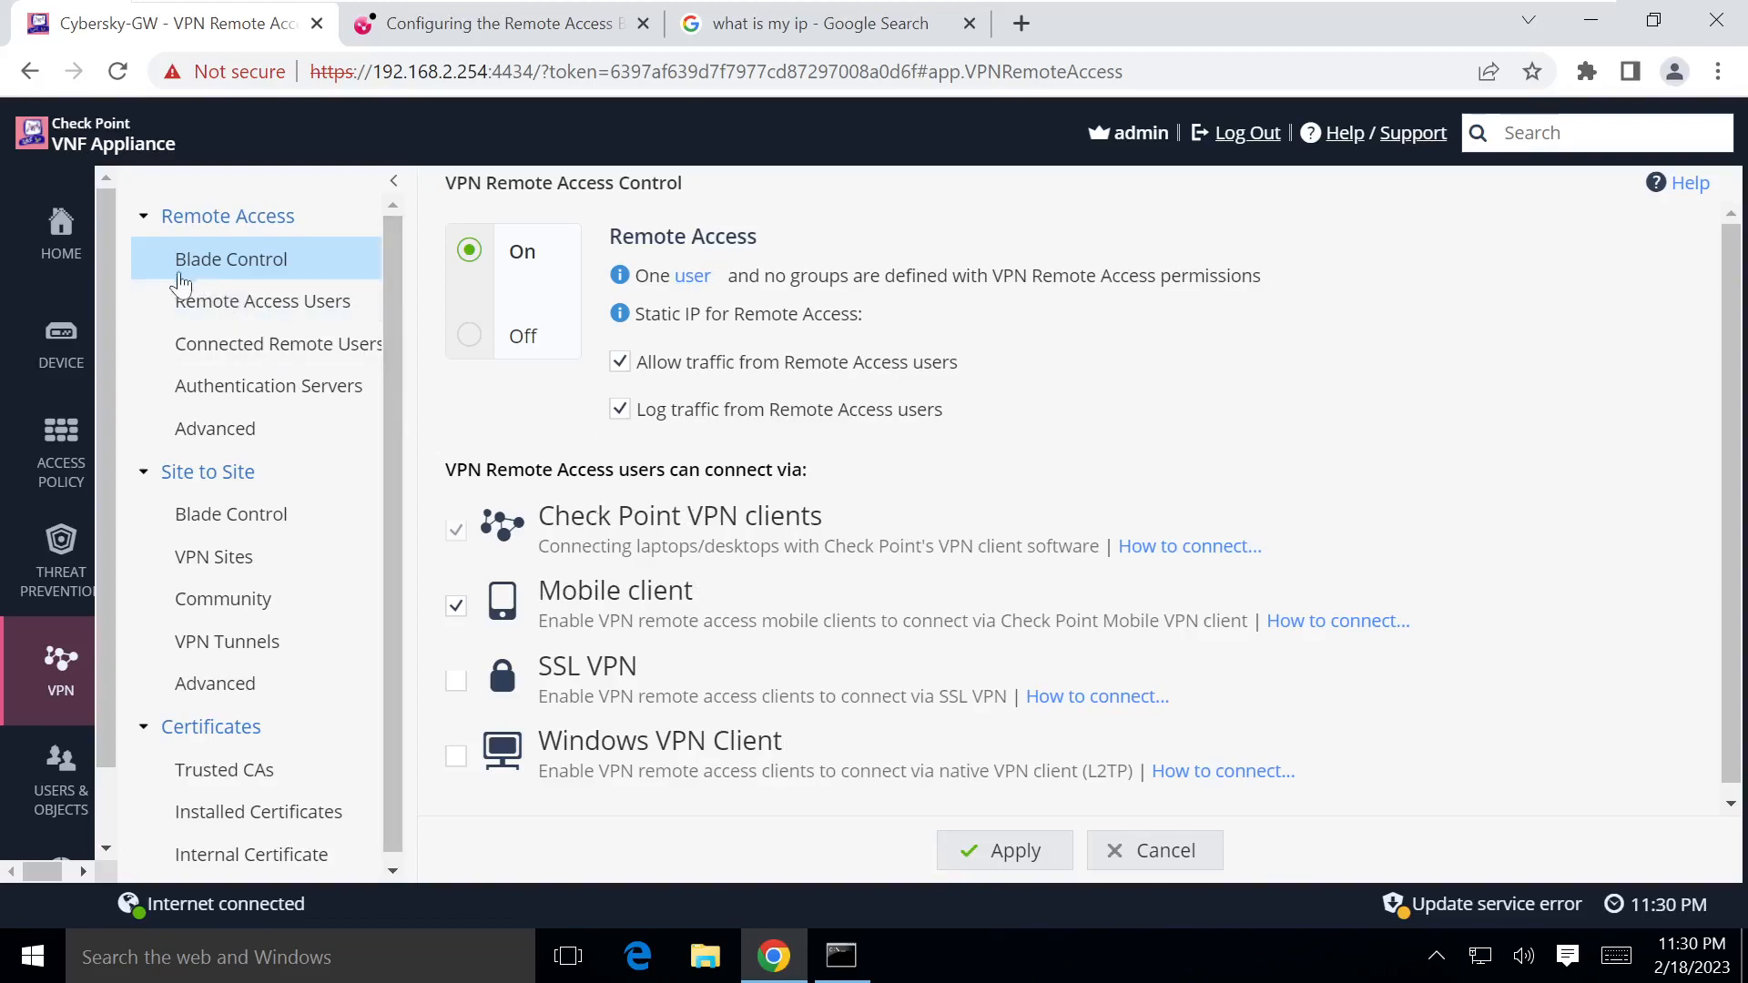
Step: Review the VPN Remote Access firewall rule, then switch to the remote PC's AnyDesk desktop
{"action": "left_click", "coordinate": [78, 480]}
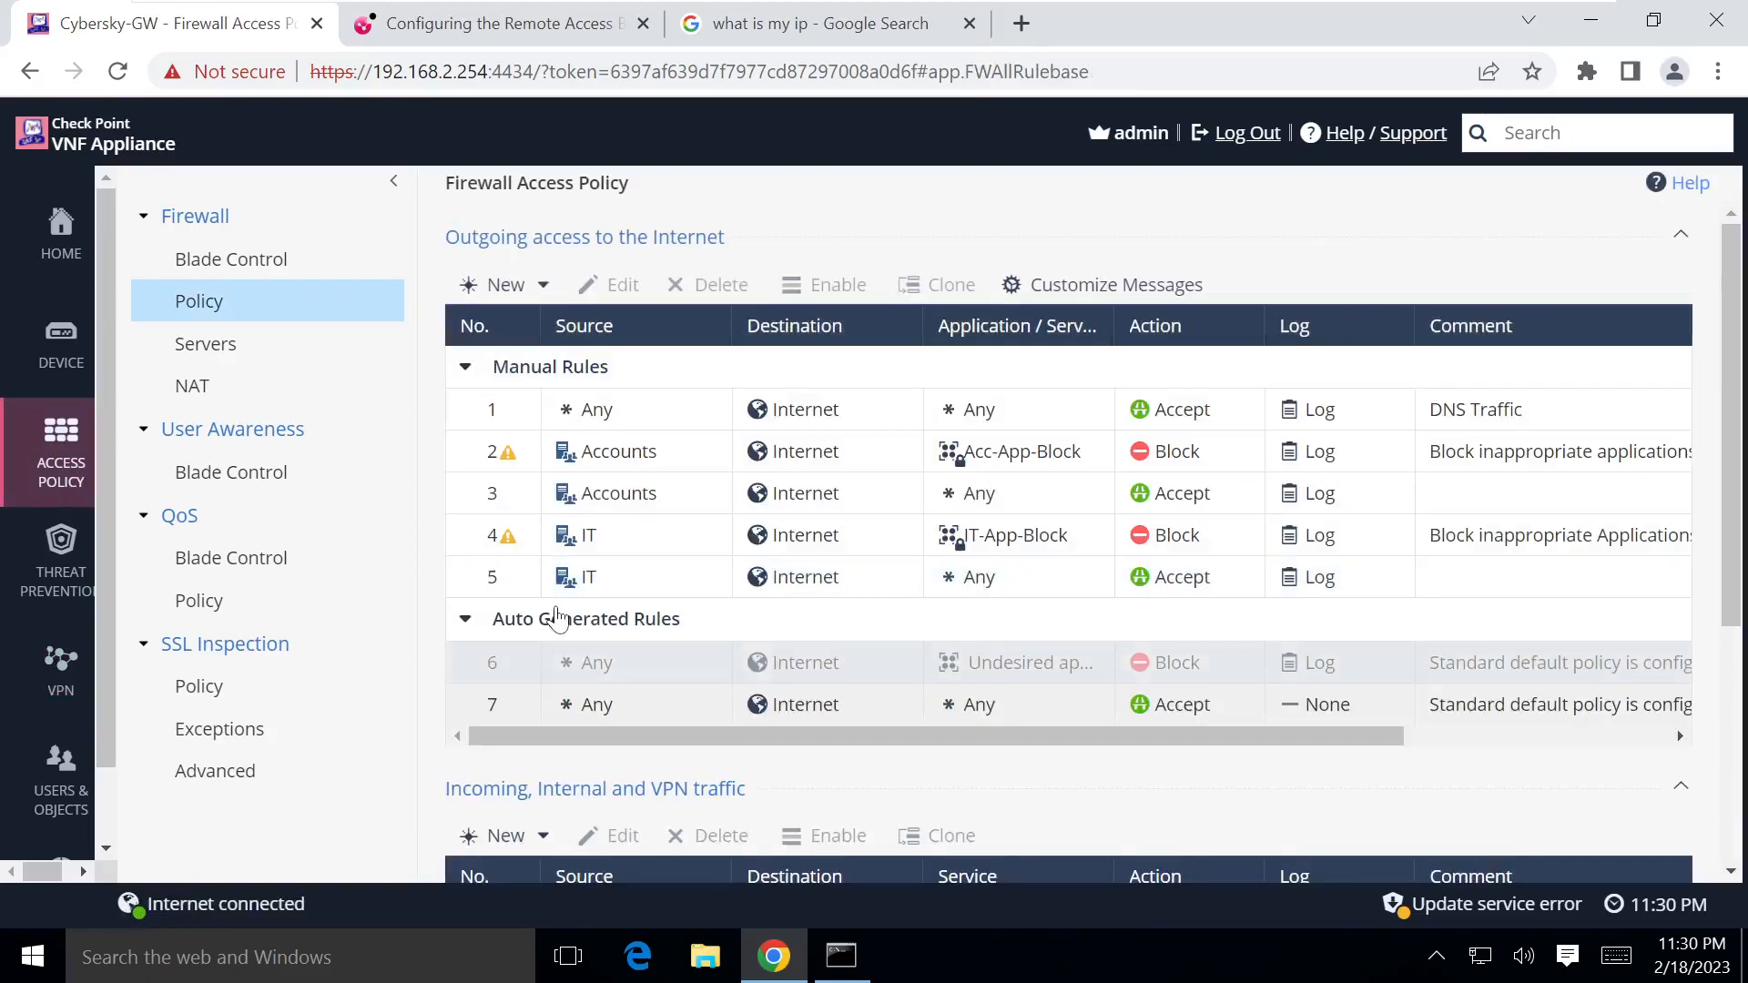
{"action": "scroll", "coordinate": [686, 663], "scroll_direction": "down", "scroll_amount": 3}
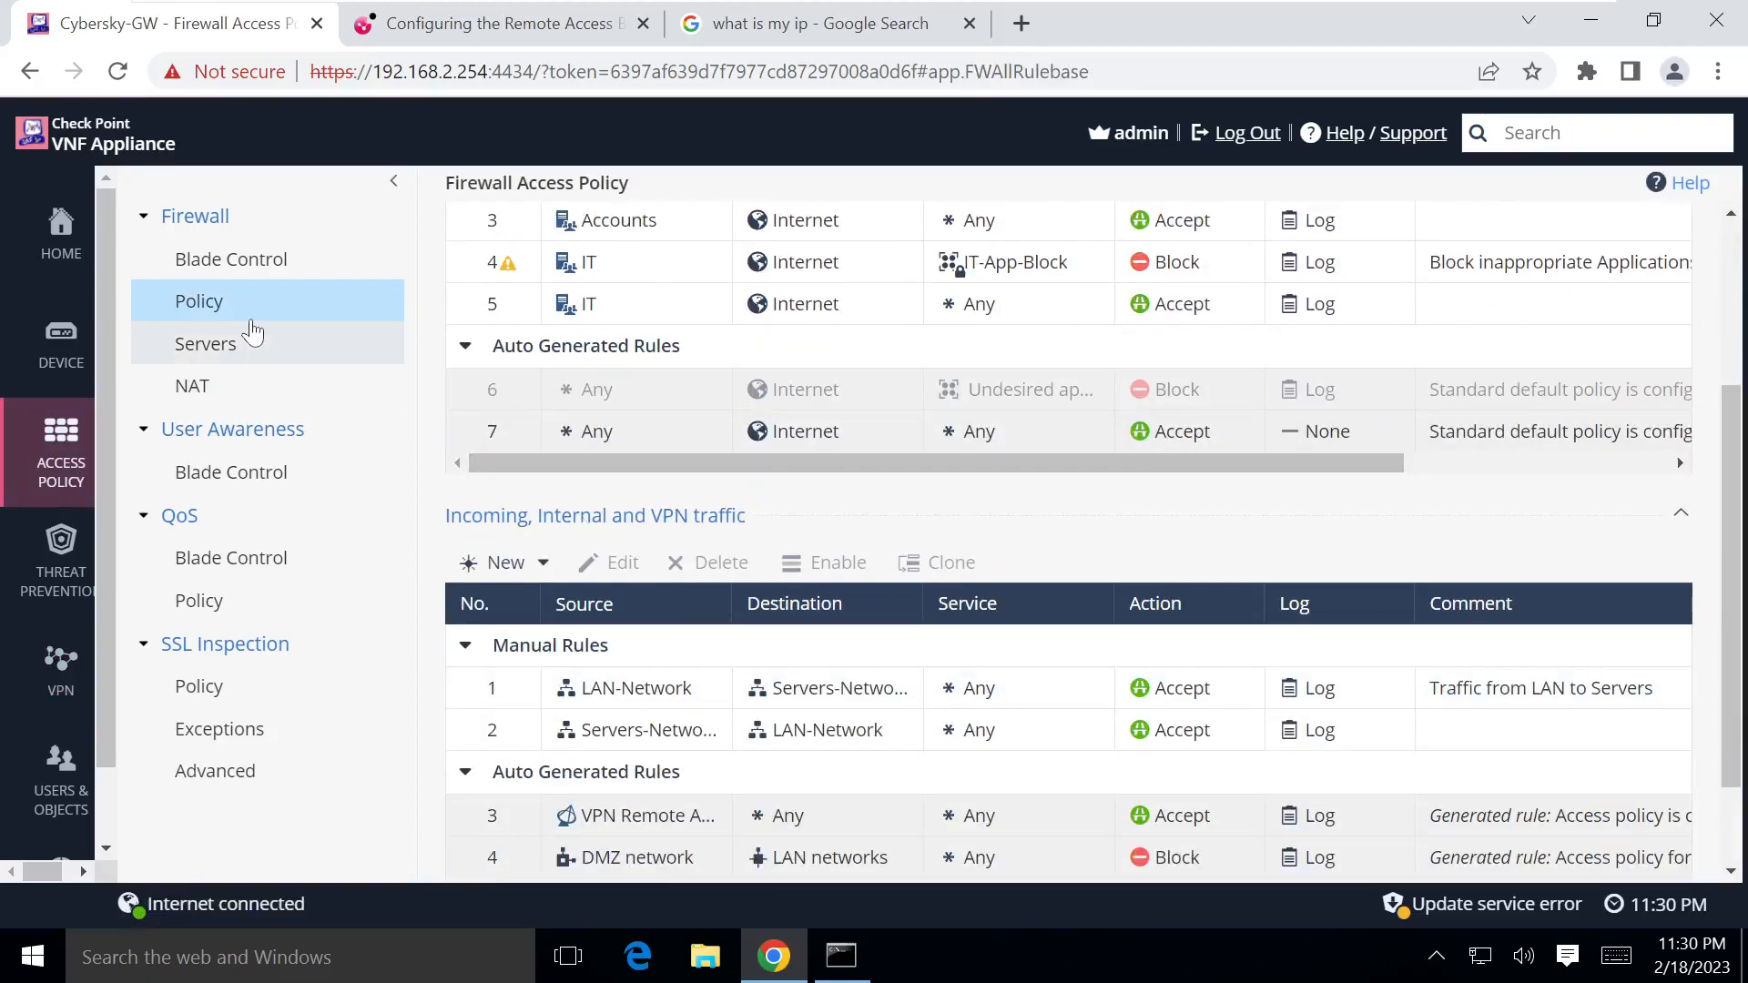
{"action": "left_click", "coordinate": [232, 263]}
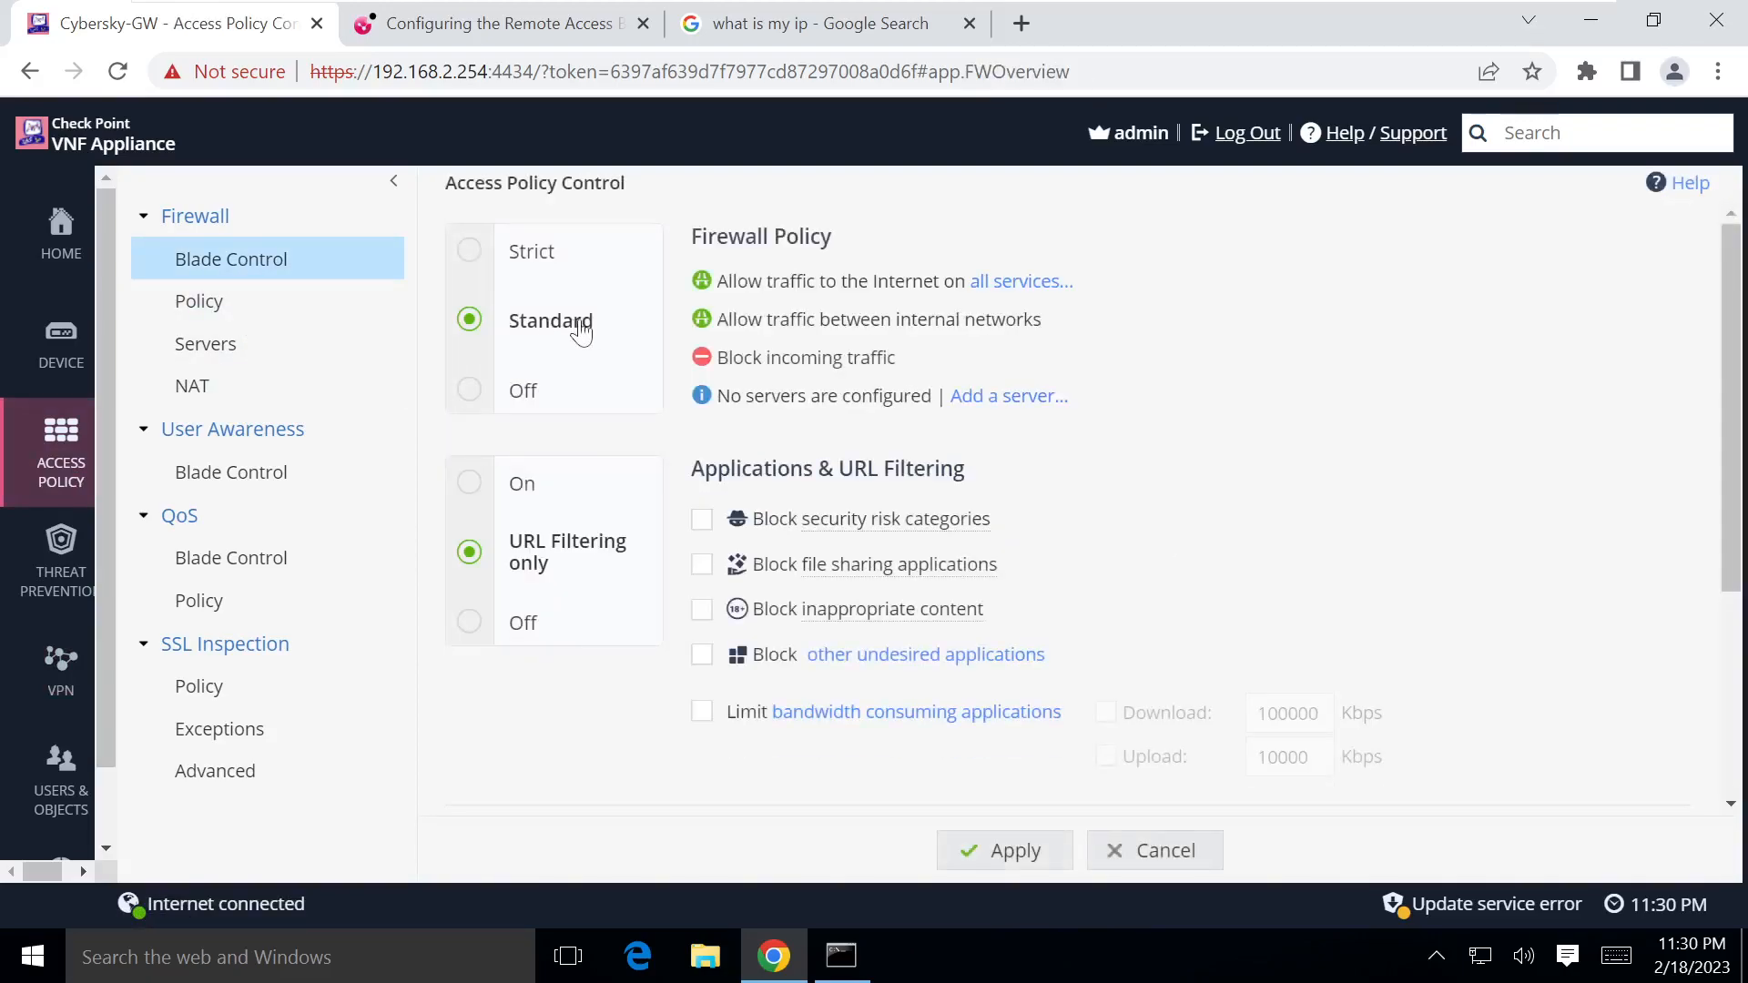
{"action": "left_click", "coordinate": [216, 304]}
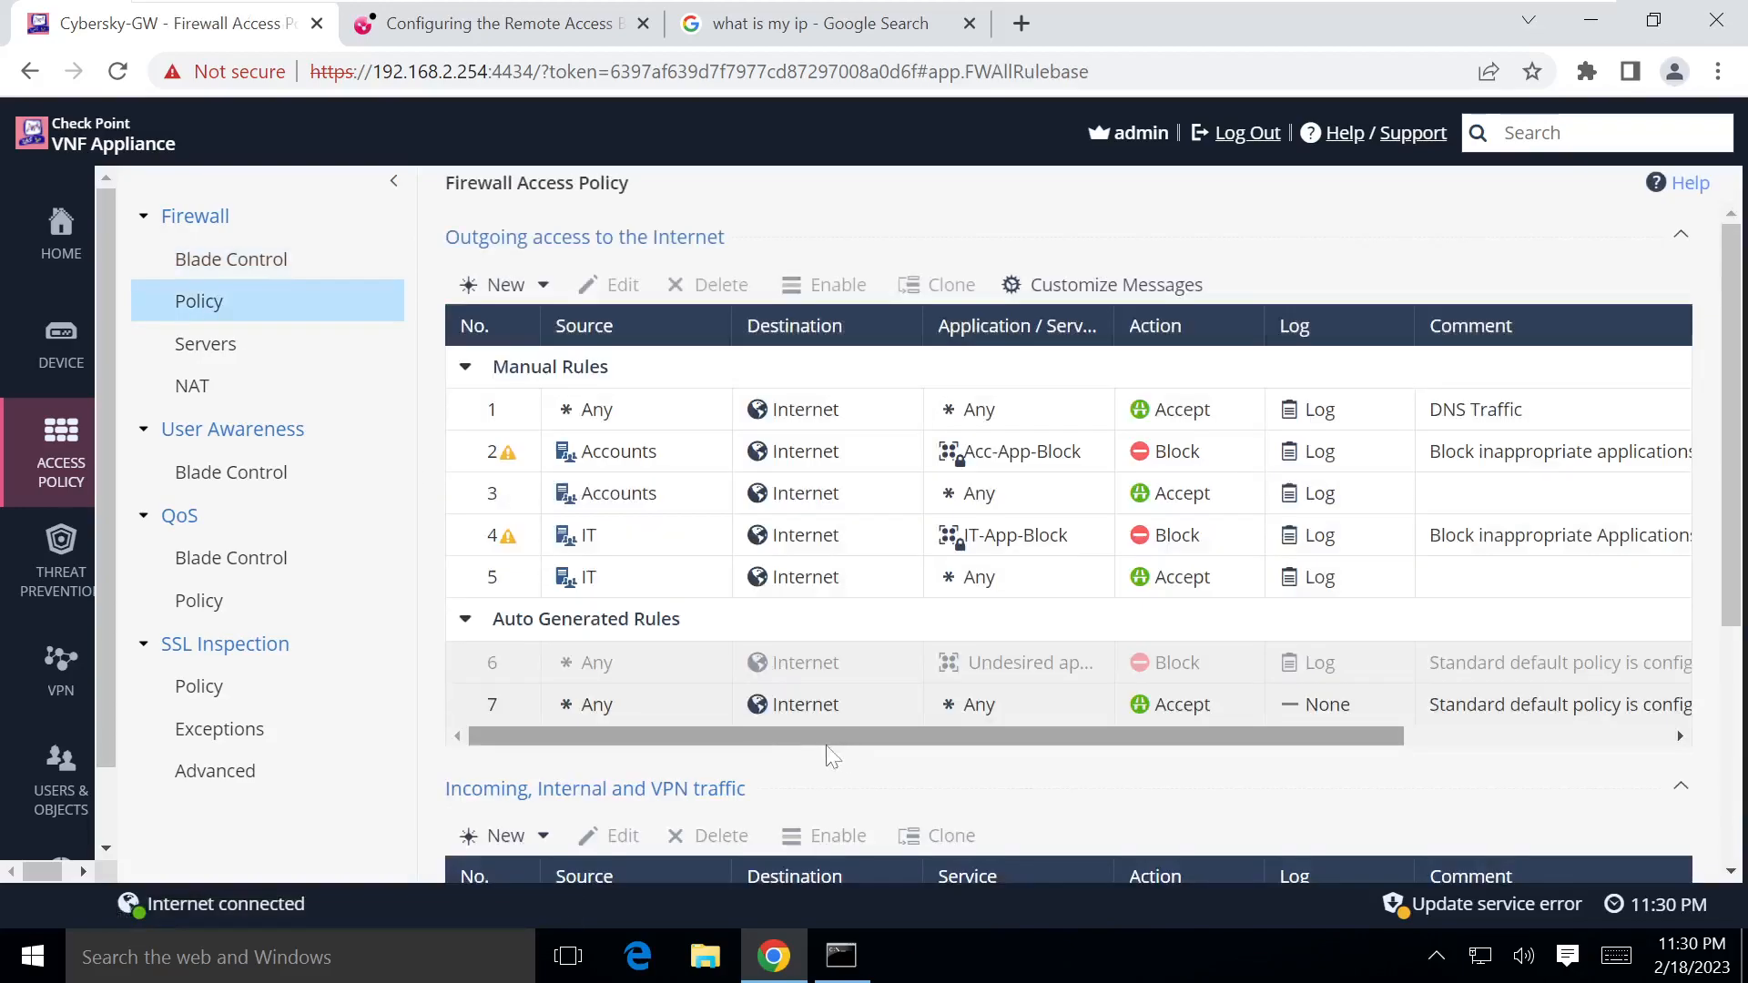
{"action": "scroll", "coordinate": [780, 765], "scroll_direction": "down", "scroll_amount": 3}
{"action": "scroll", "coordinate": [756, 705], "scroll_direction": "down", "scroll_amount": 3}
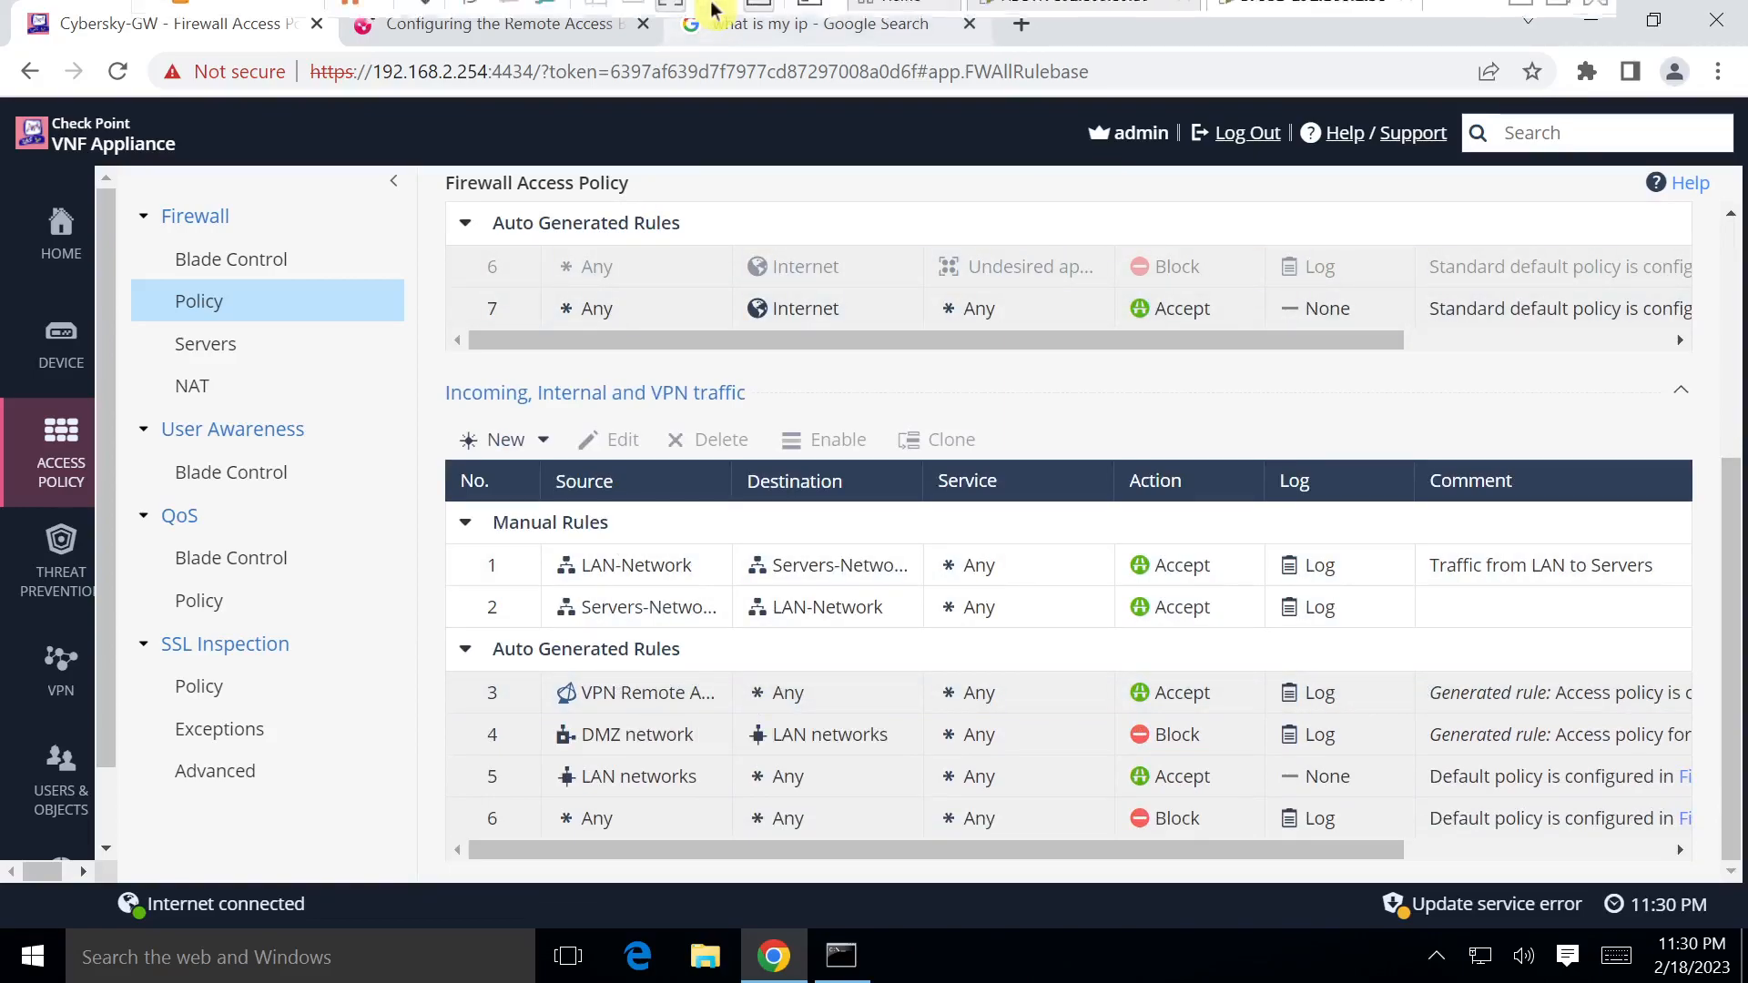
{"action": "left_click", "coordinate": [674, 21]}
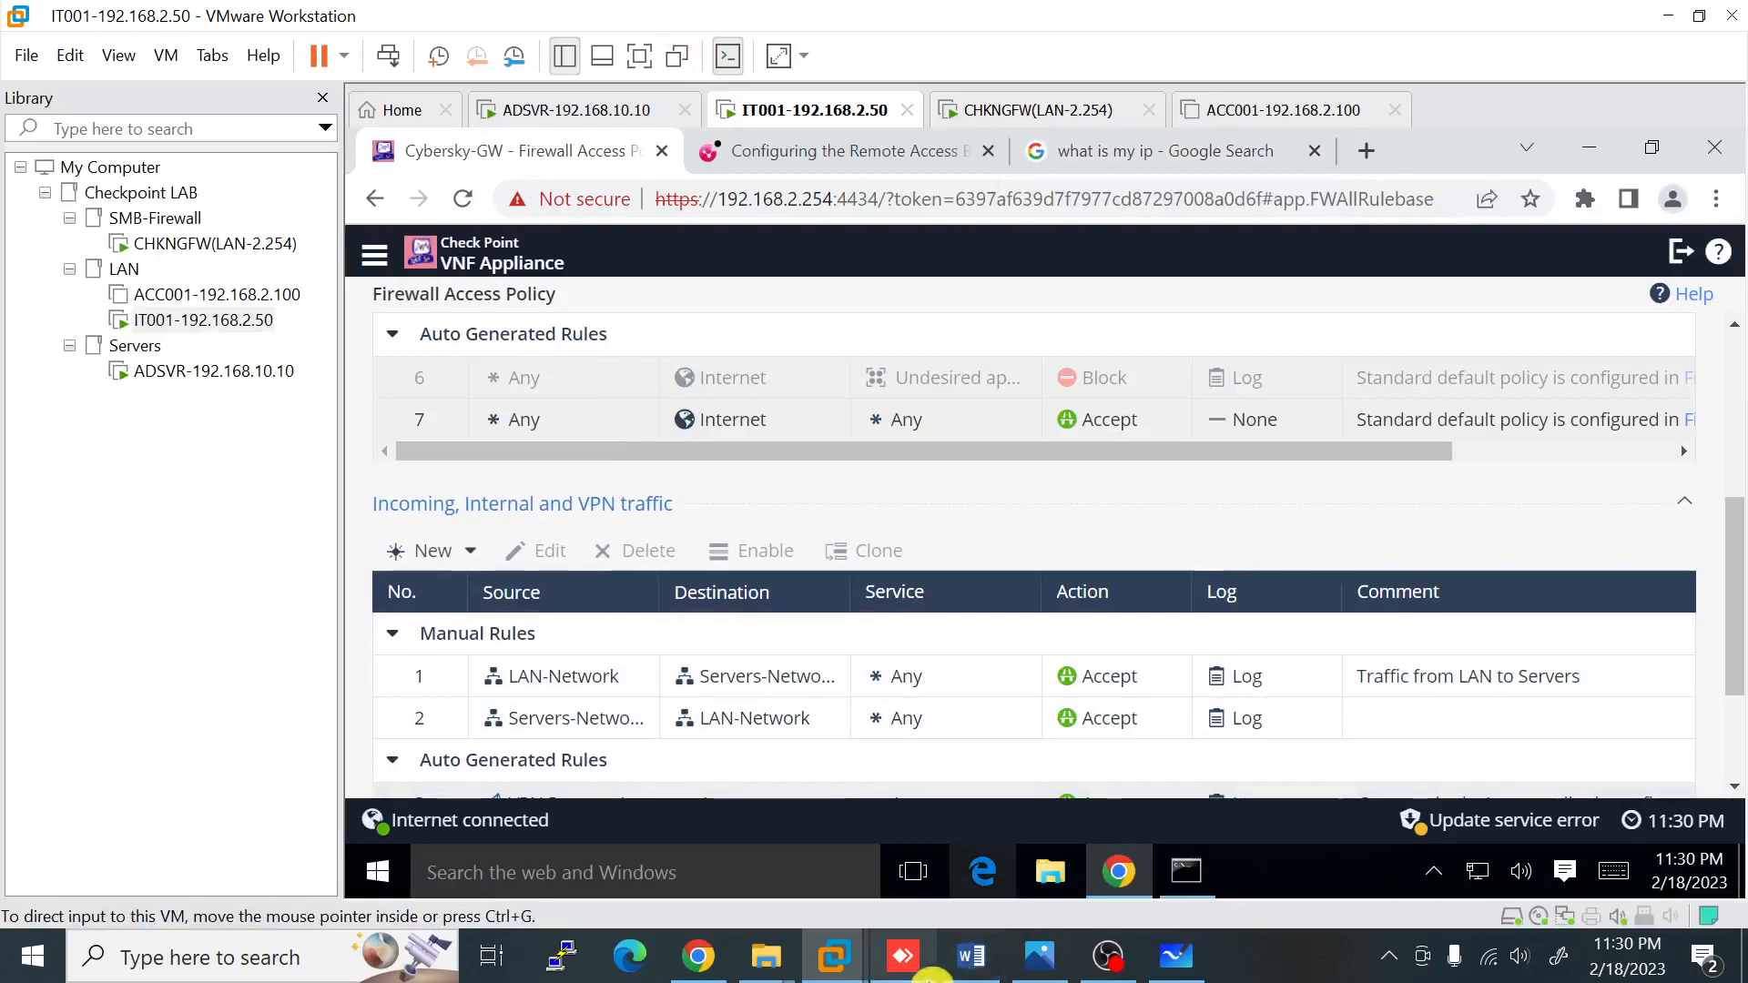
{"action": "left_click", "coordinate": [925, 971]}
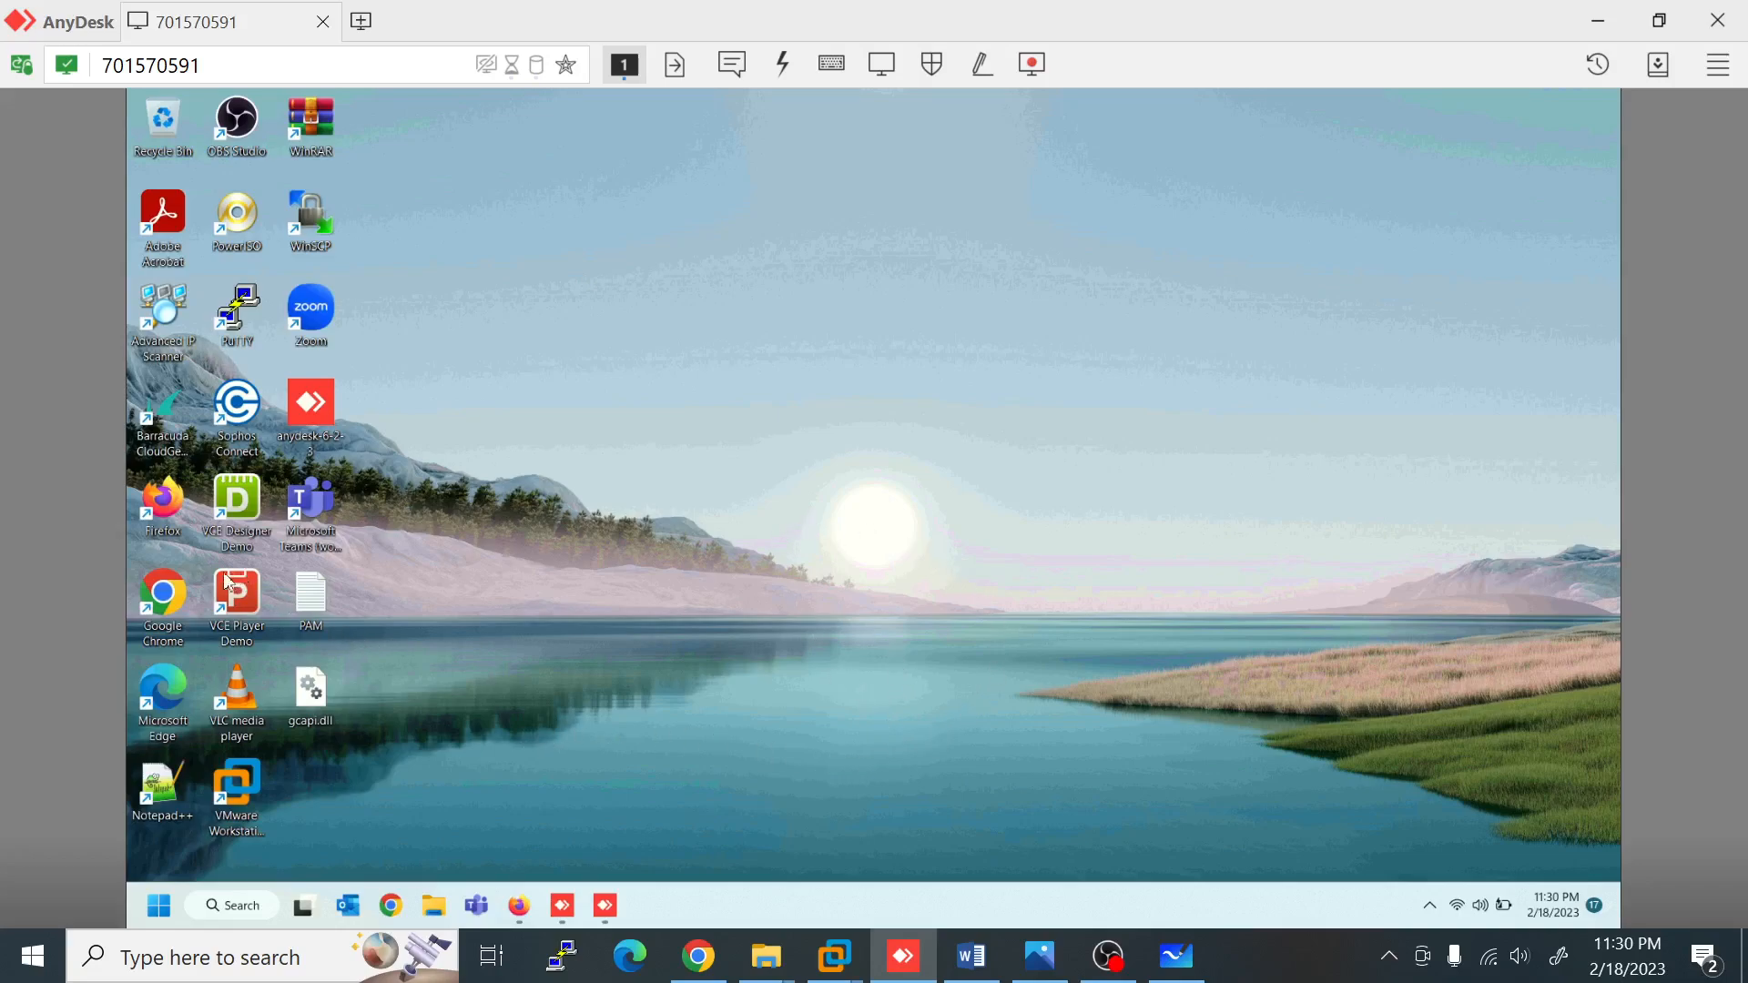
Step: In Firefox, Google 'checkpoint remote access vpn software download'
{"action": "left_click", "coordinate": [523, 917]}
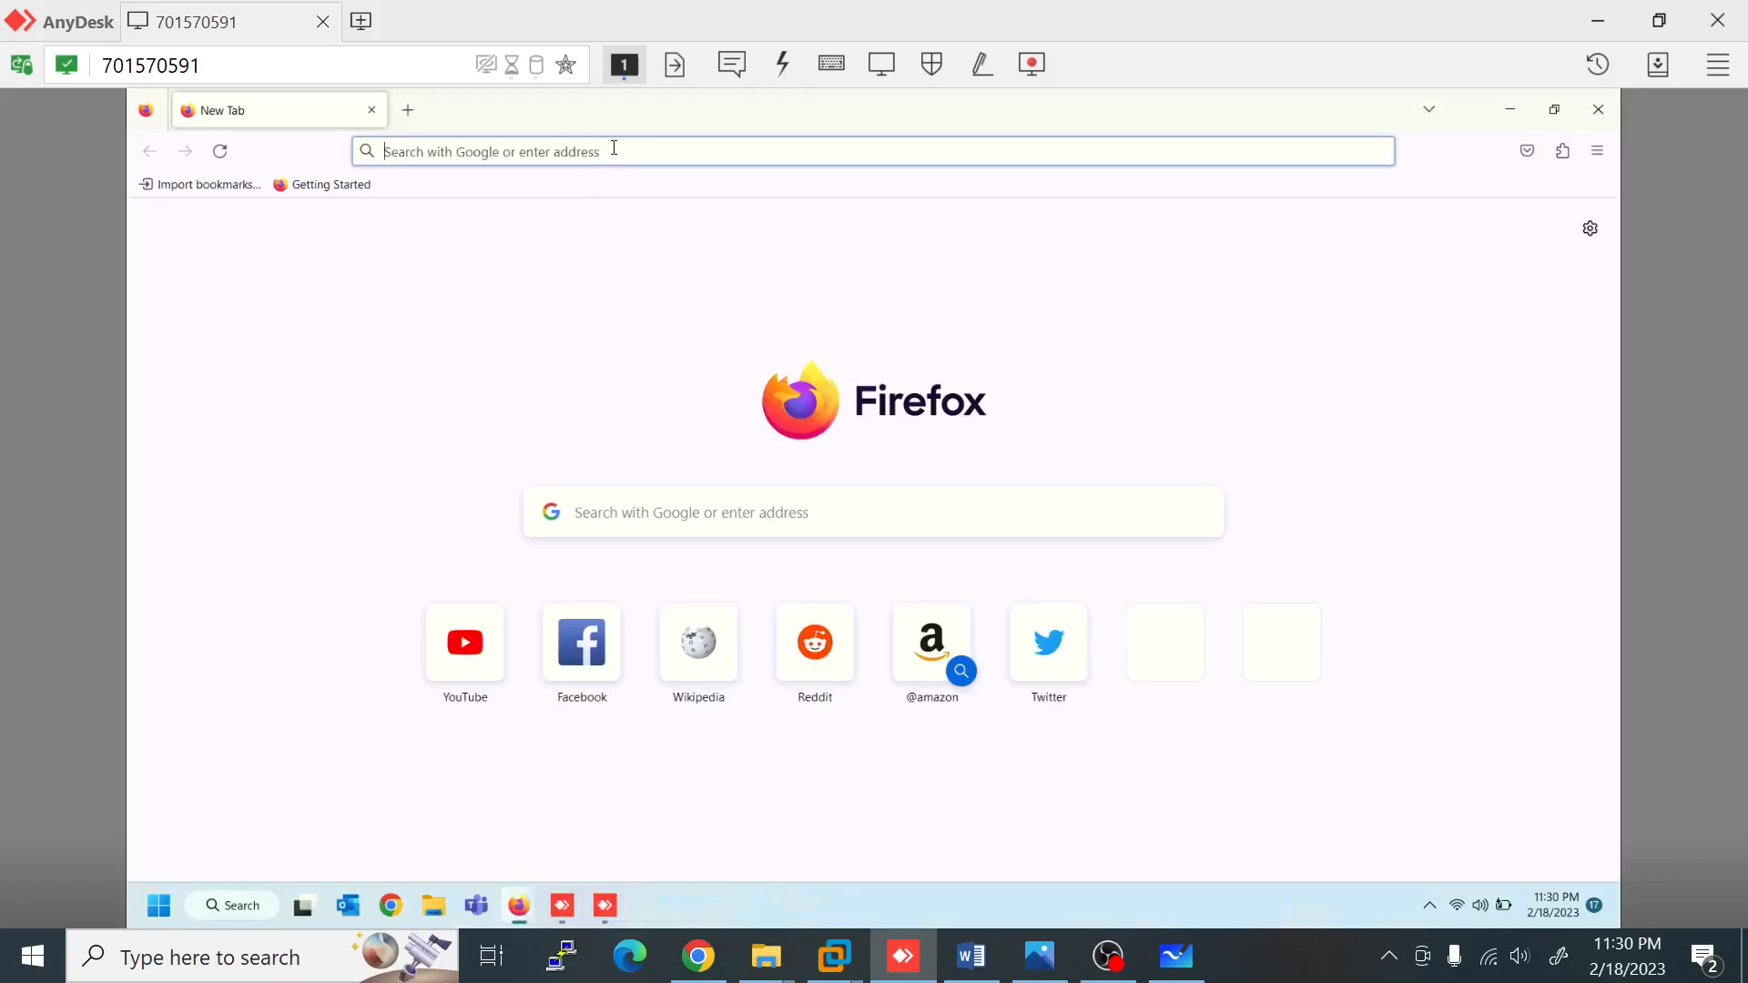
{"action": "type", "text": "check"}
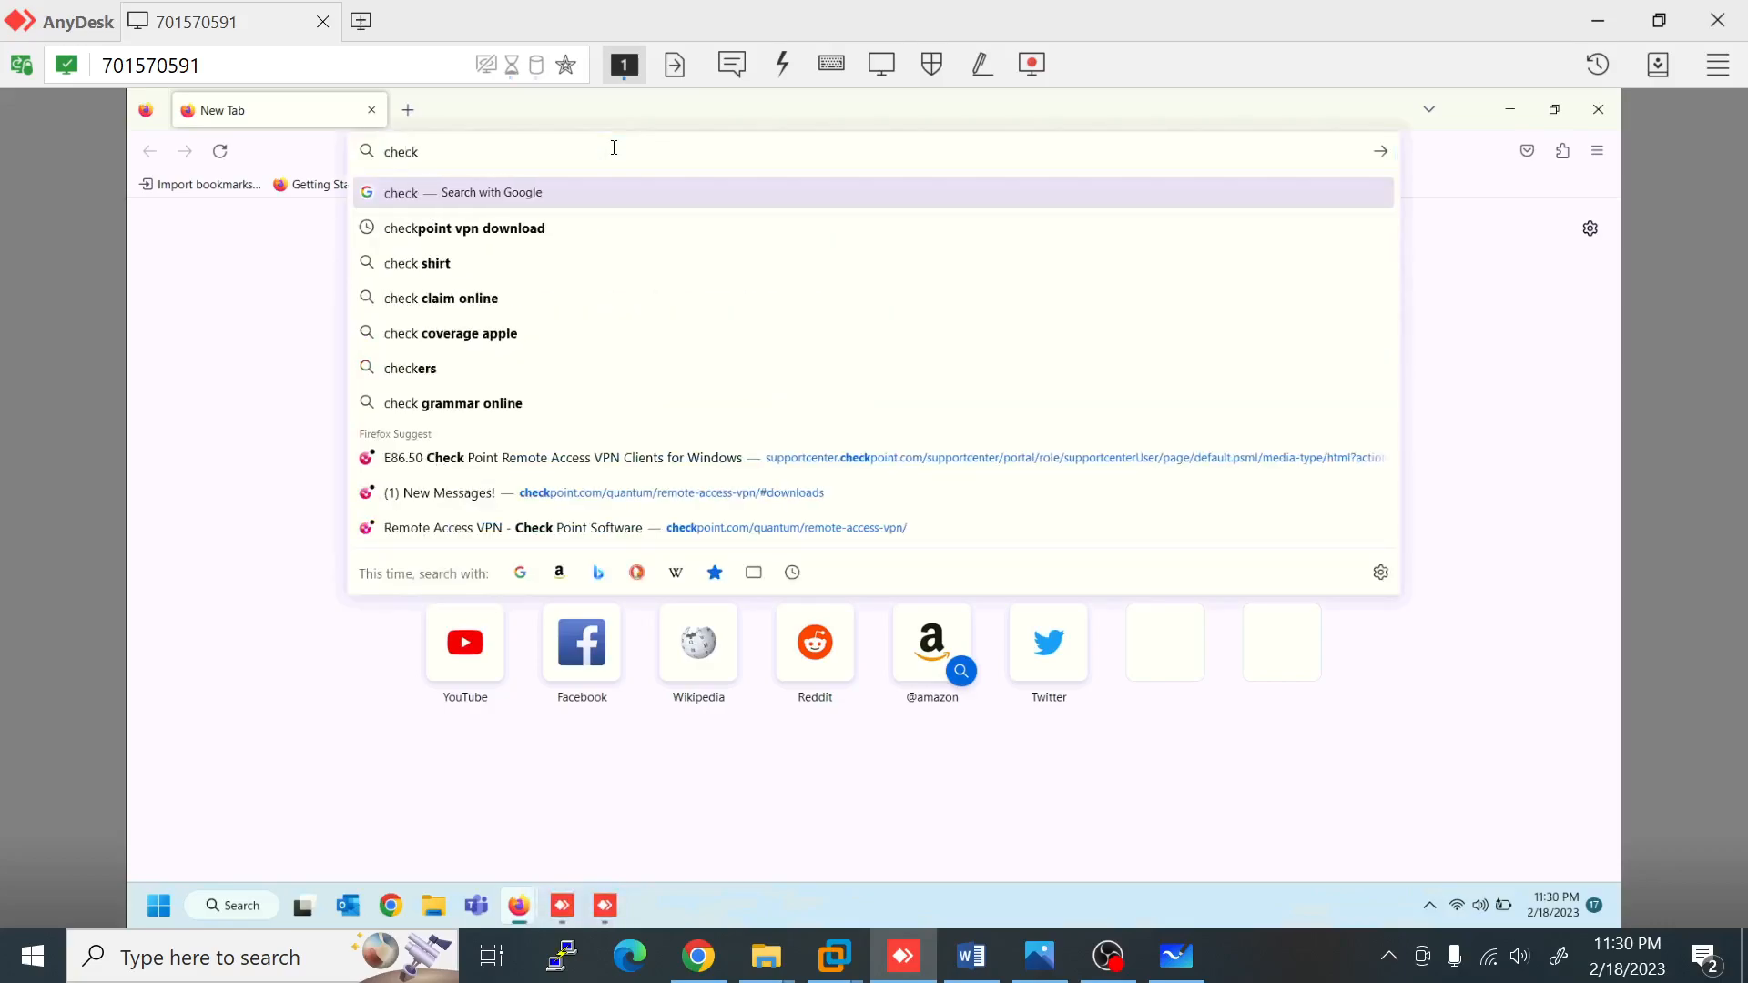
{"action": "type", "text": "point "}
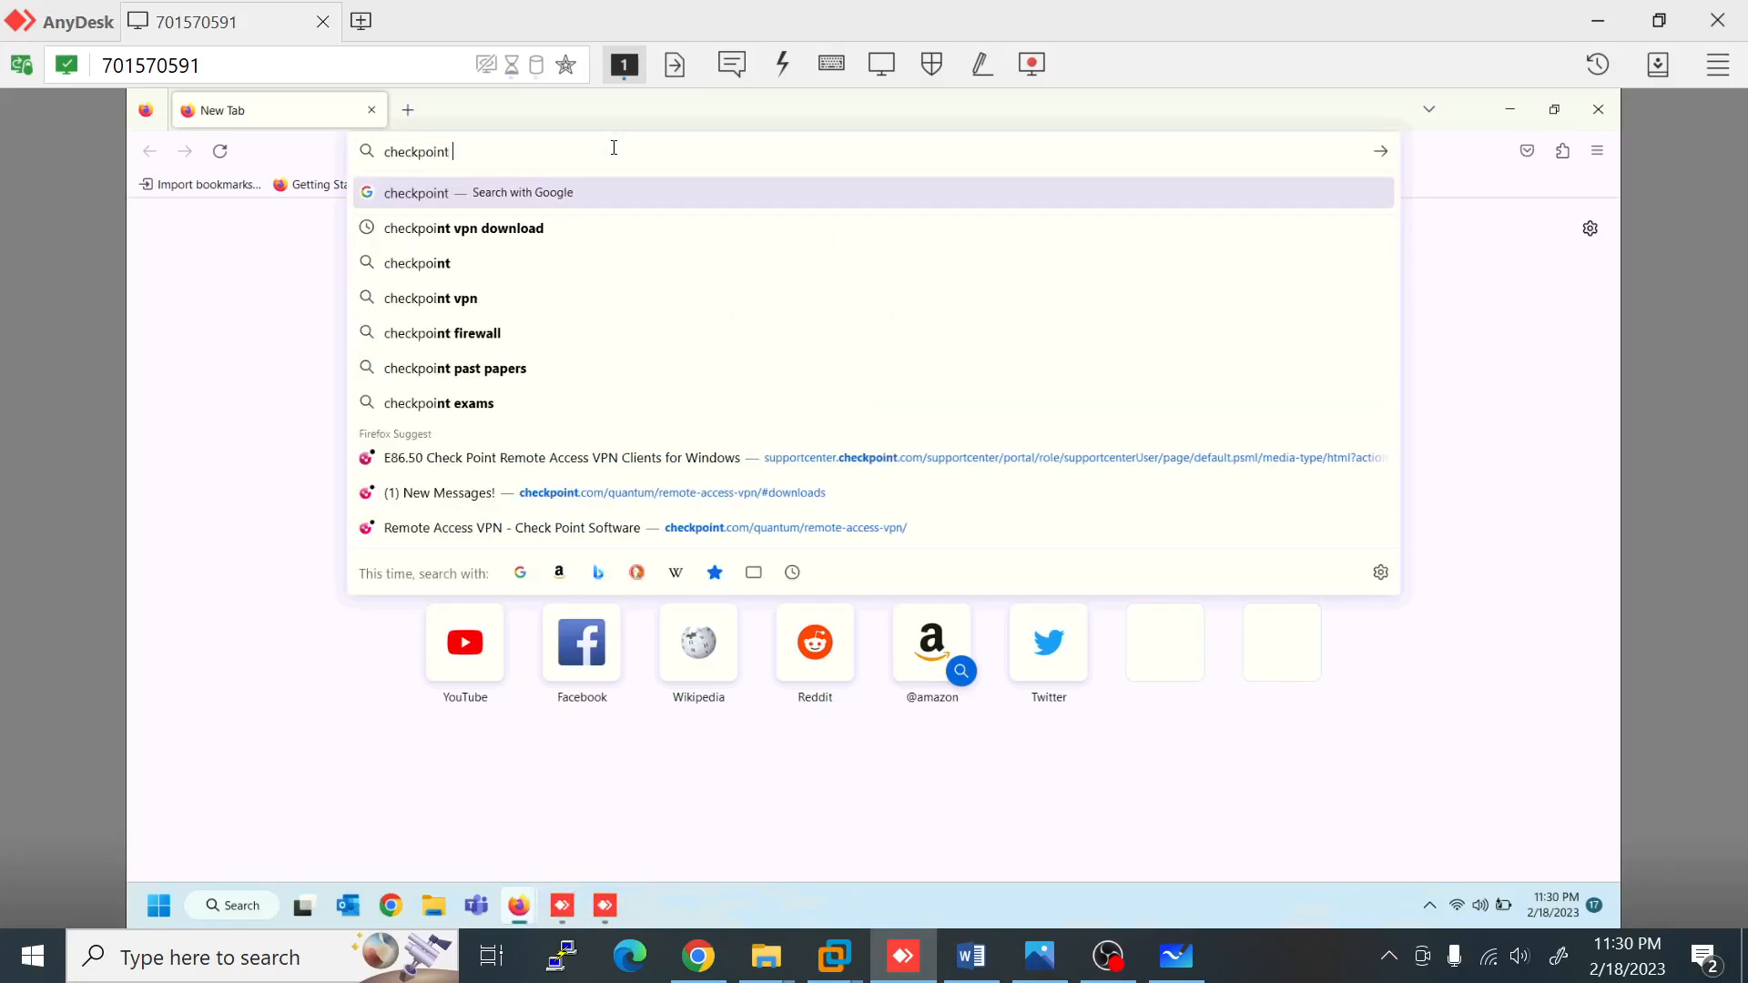
{"action": "type", "text": "remote acc"}
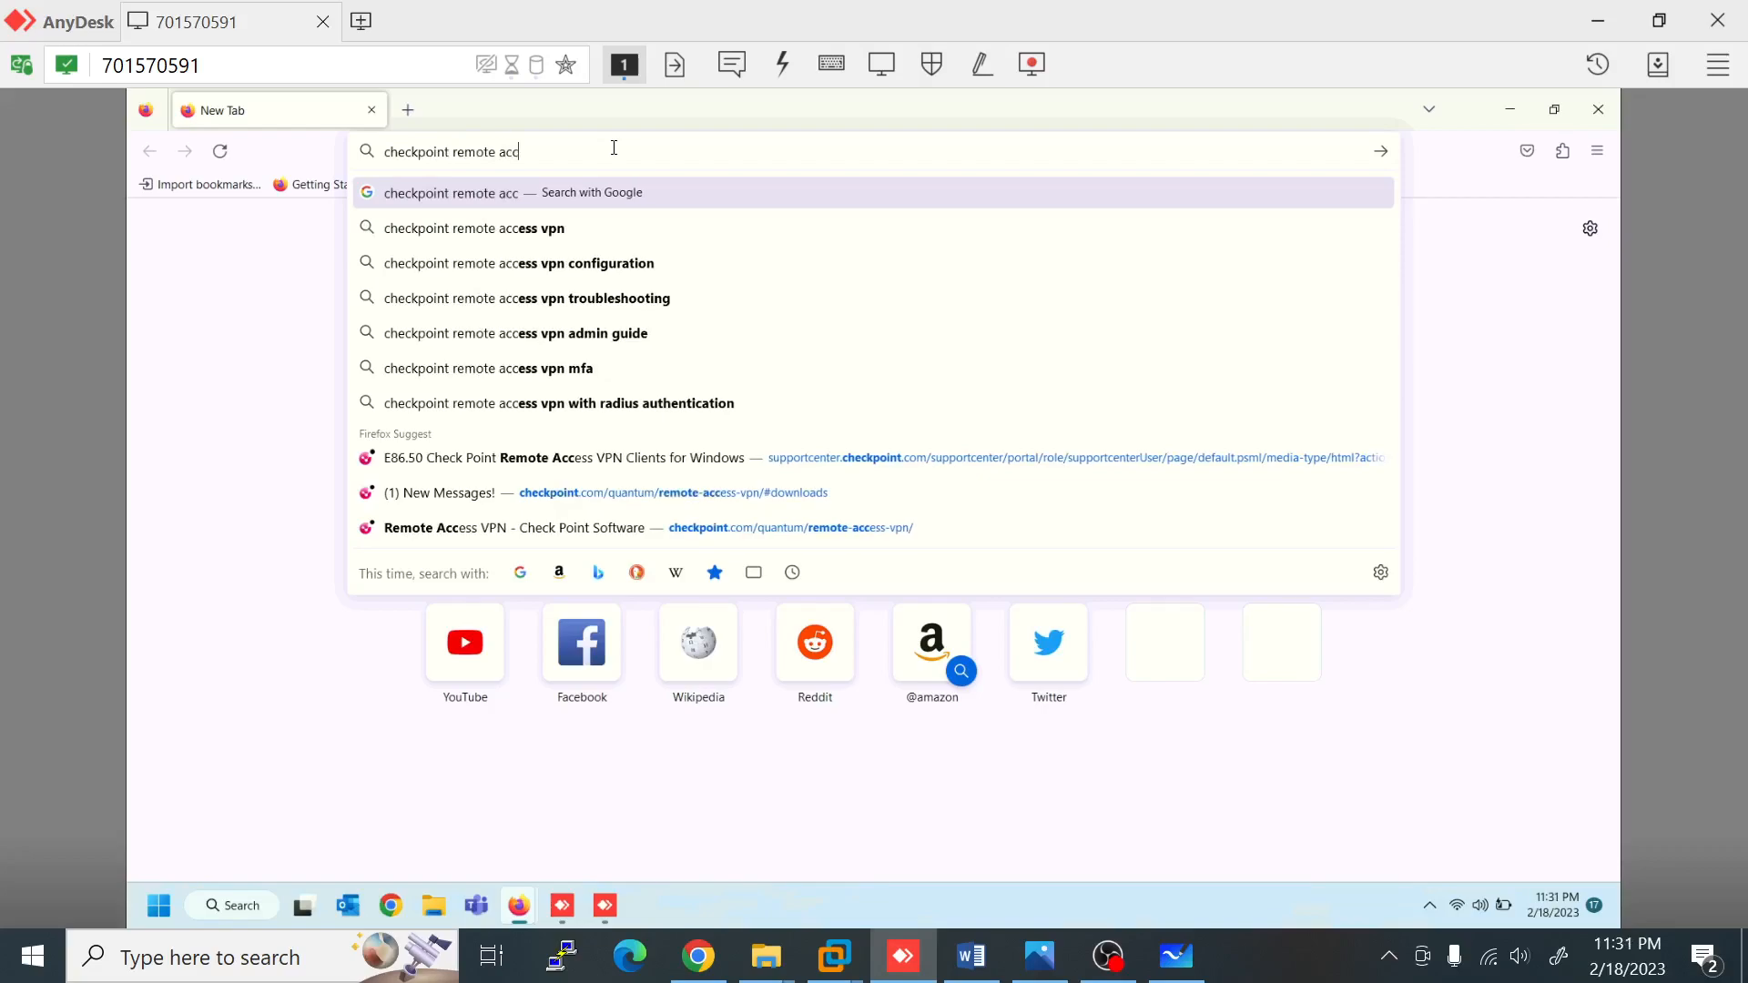
{"action": "type", "text": "ess vpn"}
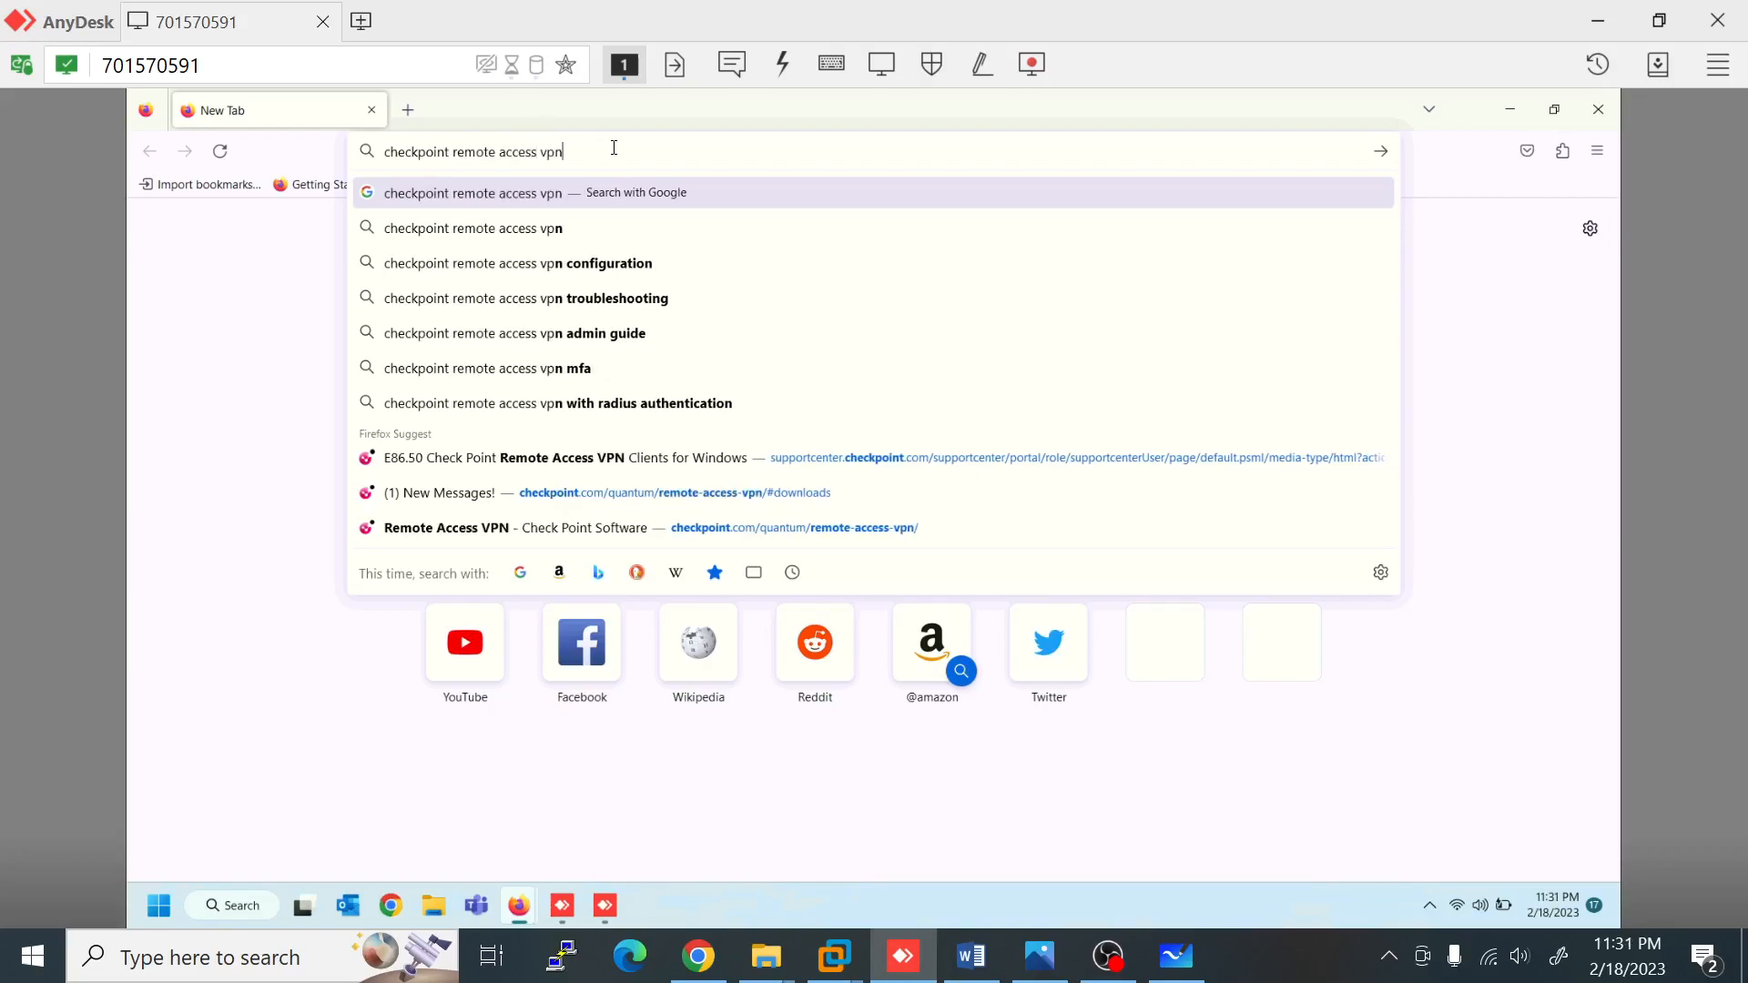
{"action": "type", "text": " softe"}
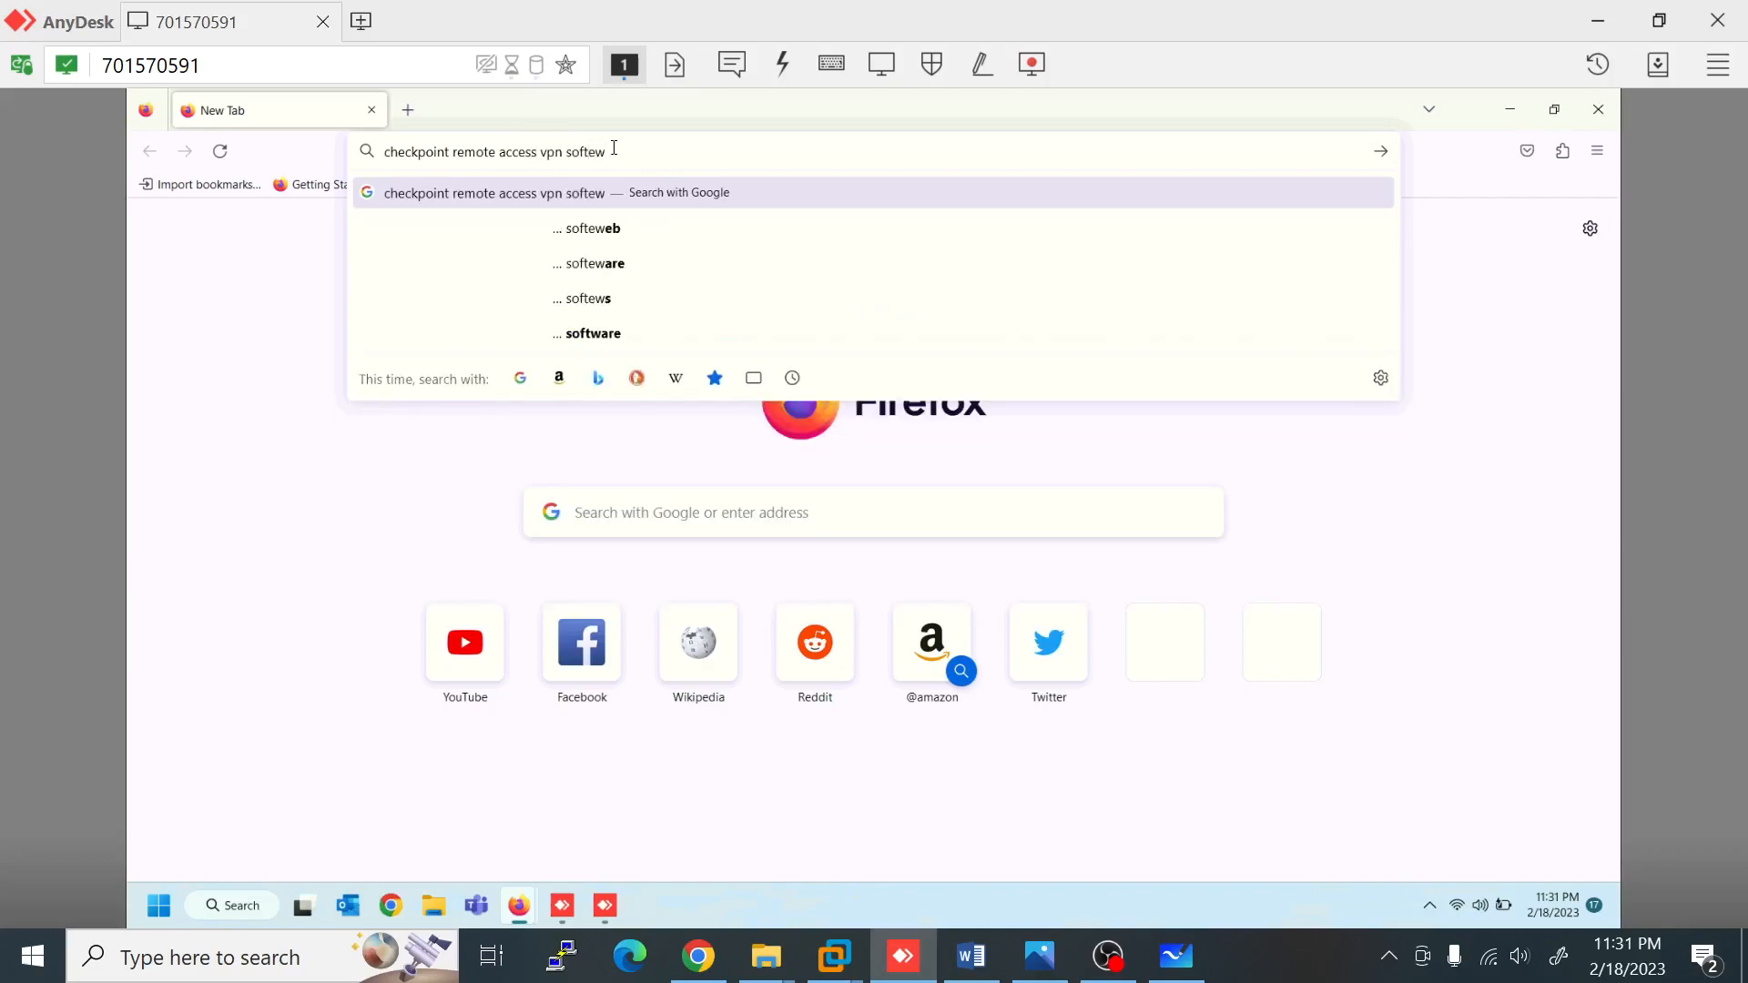
{"action": "key", "text": "BackSpace"}
{"action": "type", "text": "ware"}
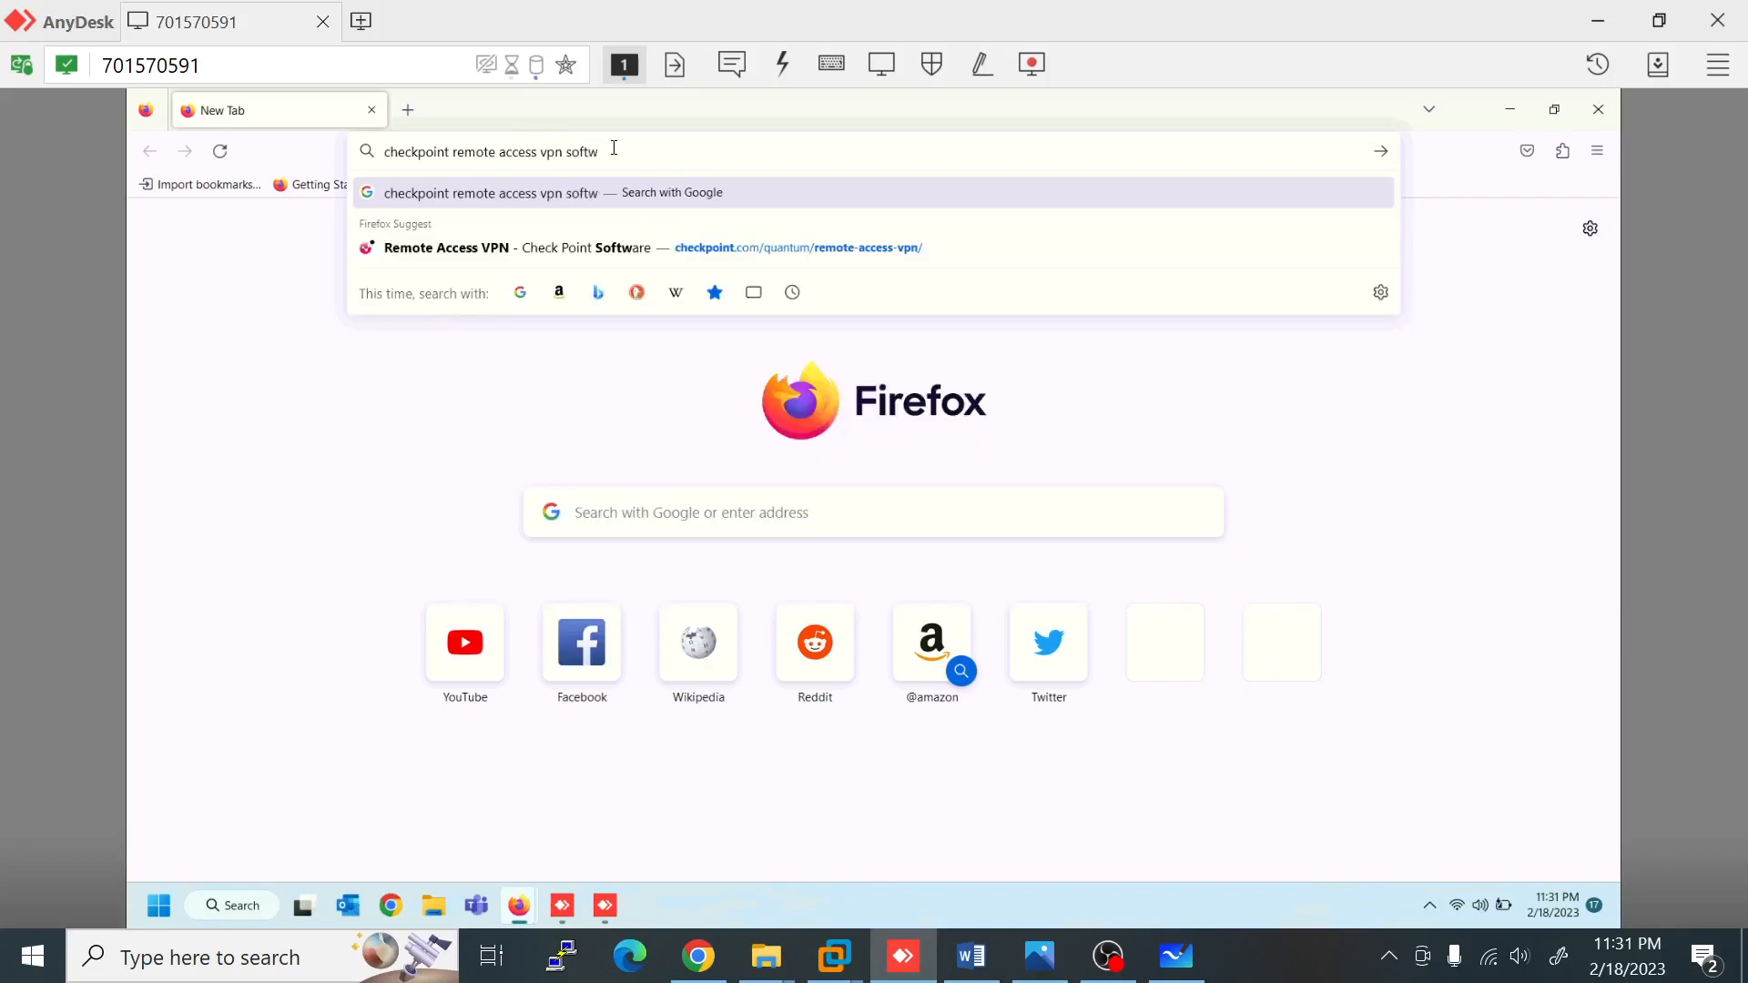
{"action": "type", "text": " download"}
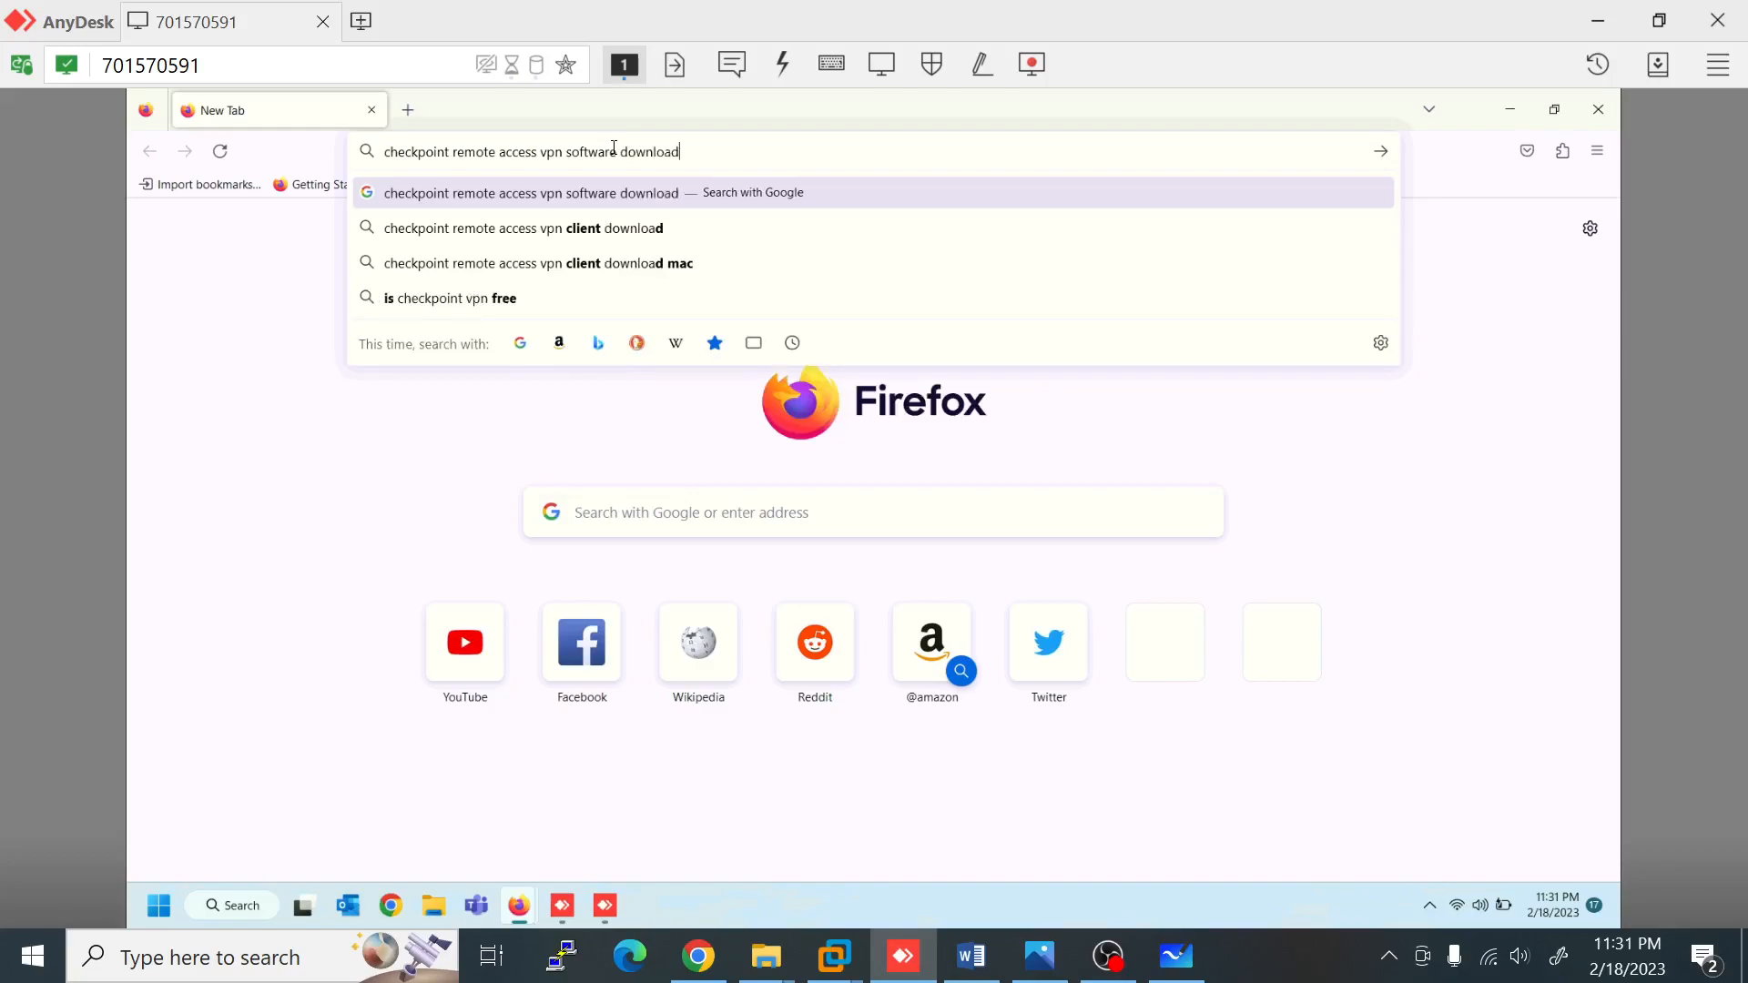
{"action": "key", "text": "Return"}
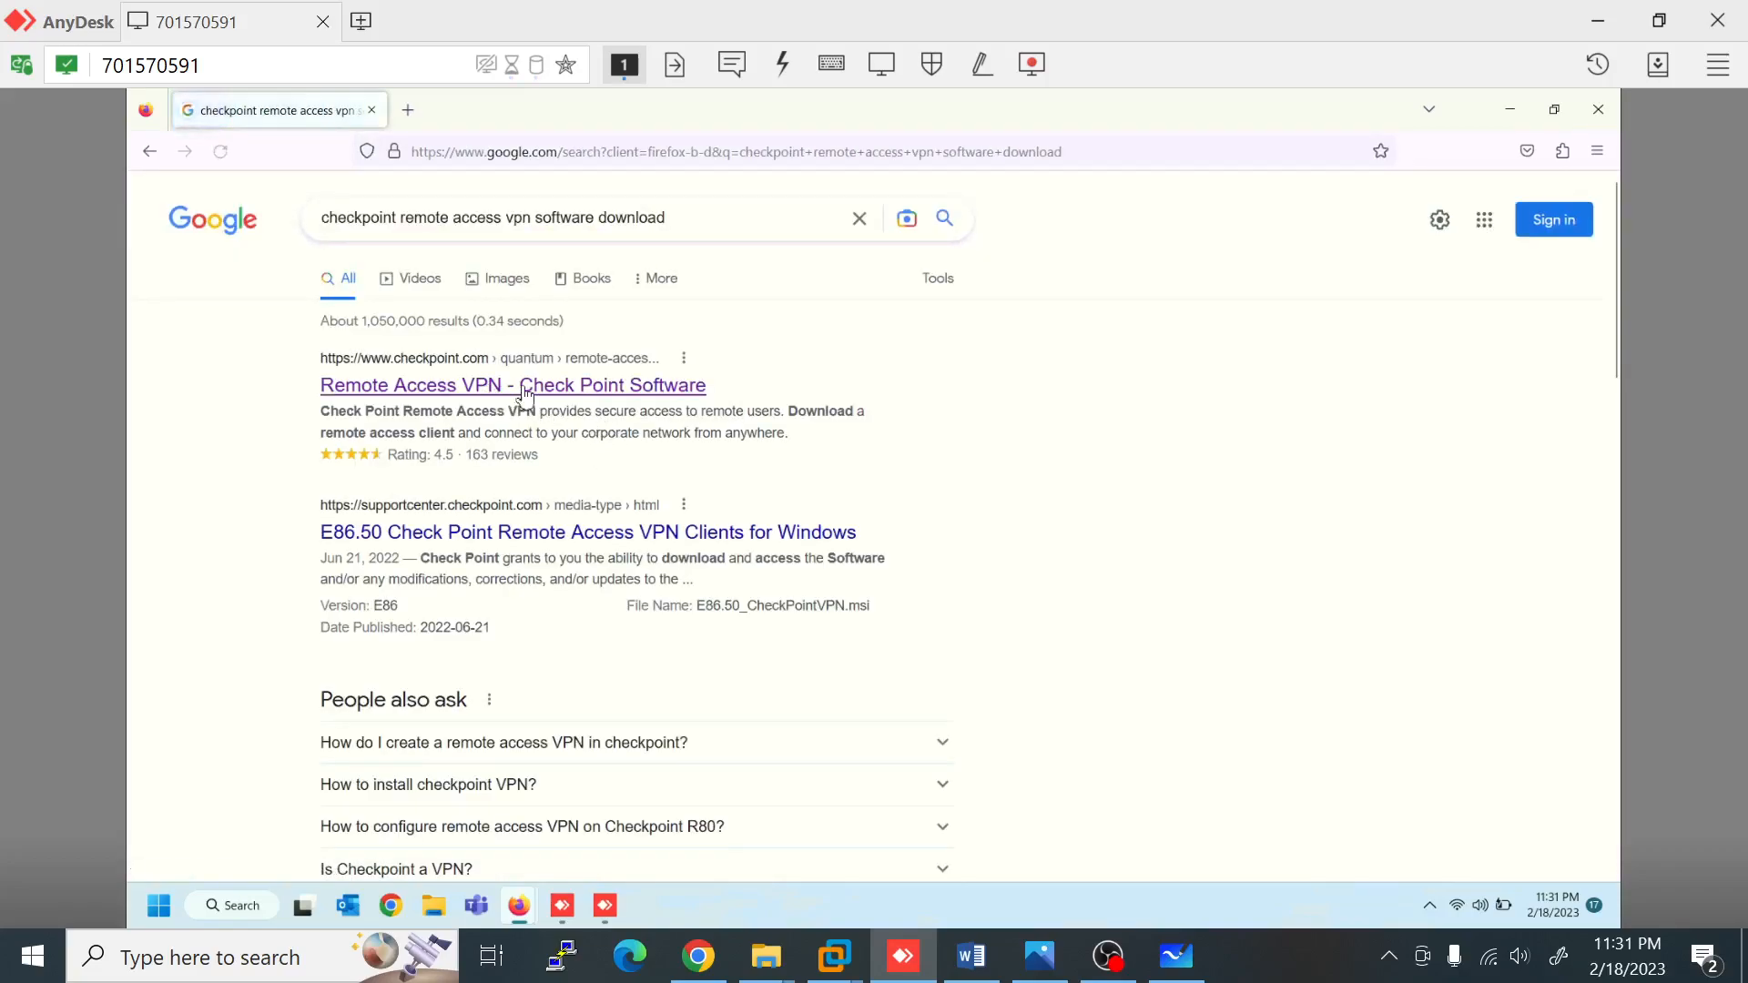
Step: From Check Point's Remote Access VPN page, reach the E86.50 Windows client download details
{"action": "left_click", "coordinate": [587, 394]}
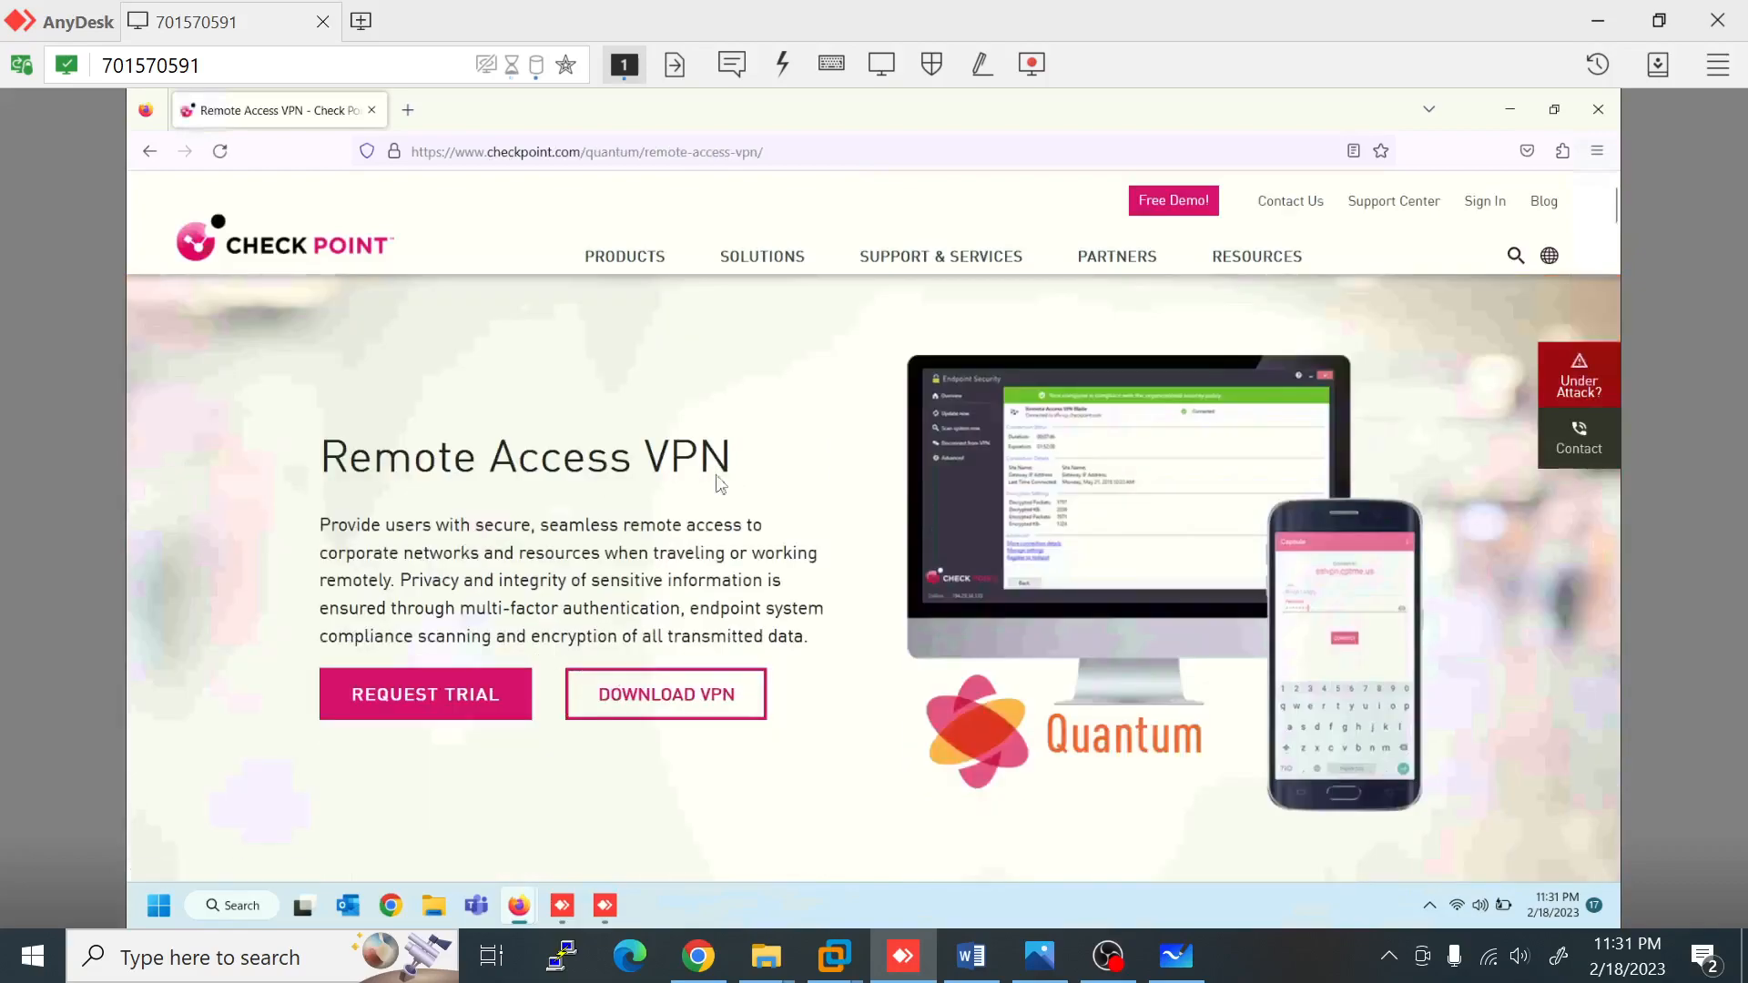
{"action": "scroll", "coordinate": [722, 468], "scroll_direction": "down", "scroll_amount": 3}
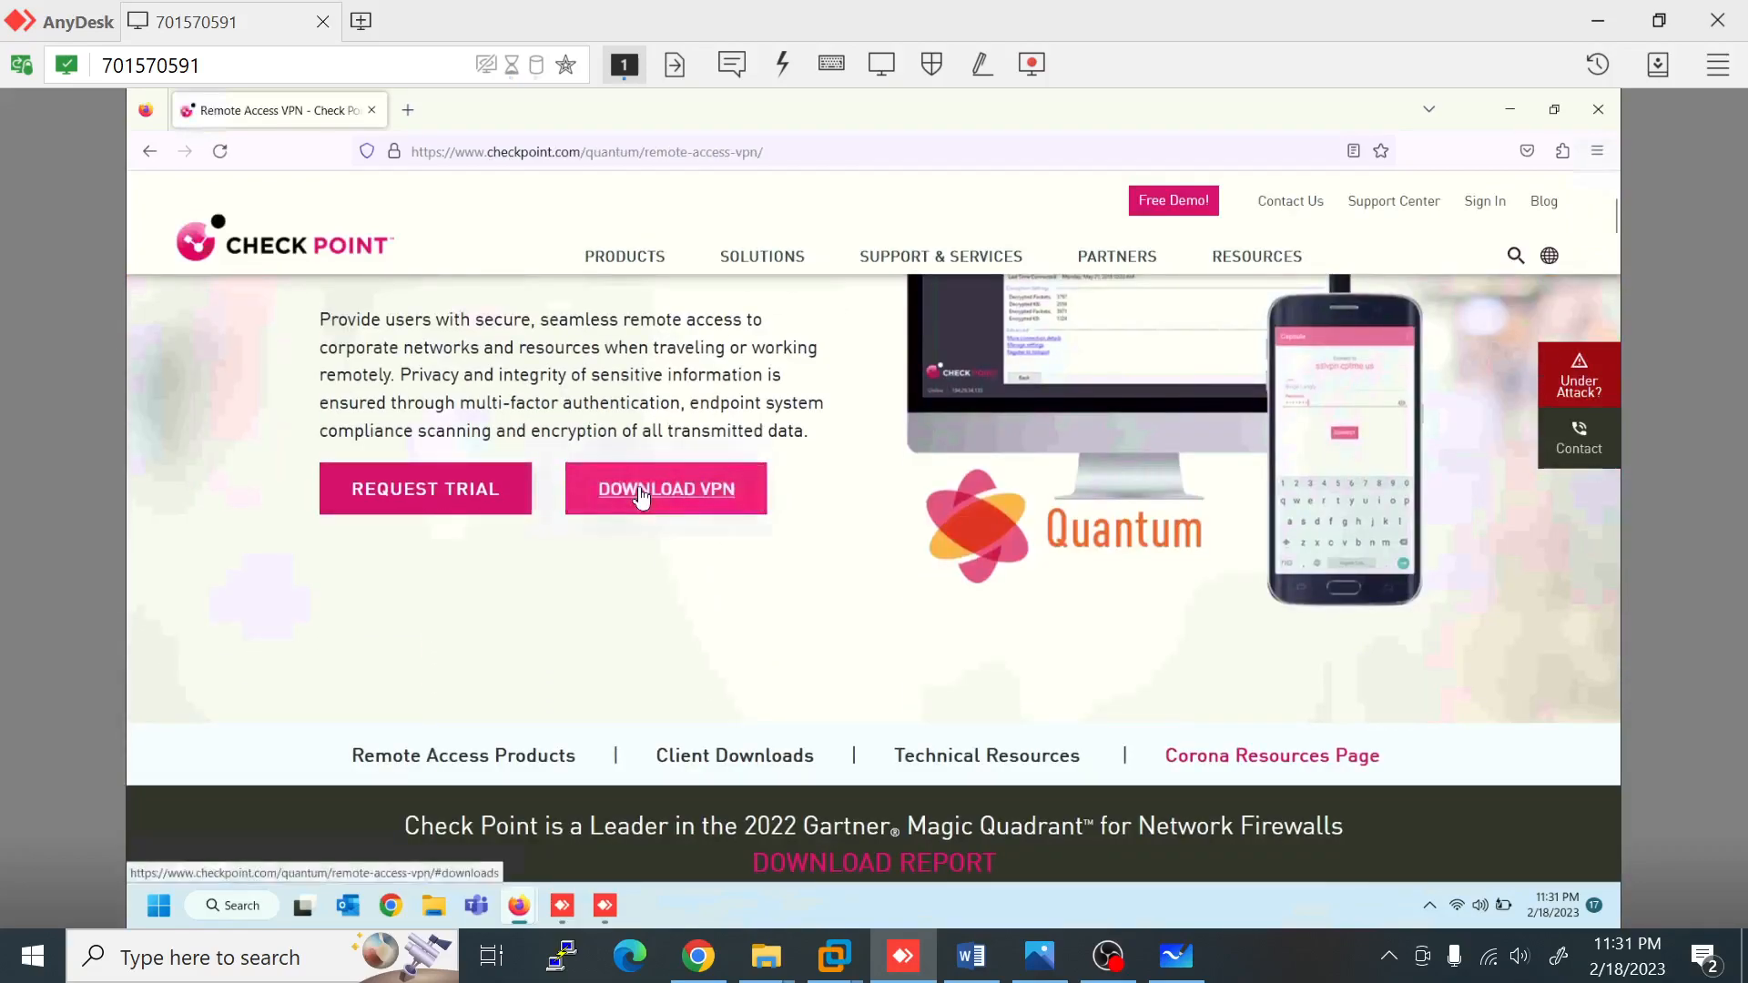
{"action": "left_click", "coordinate": [641, 492]}
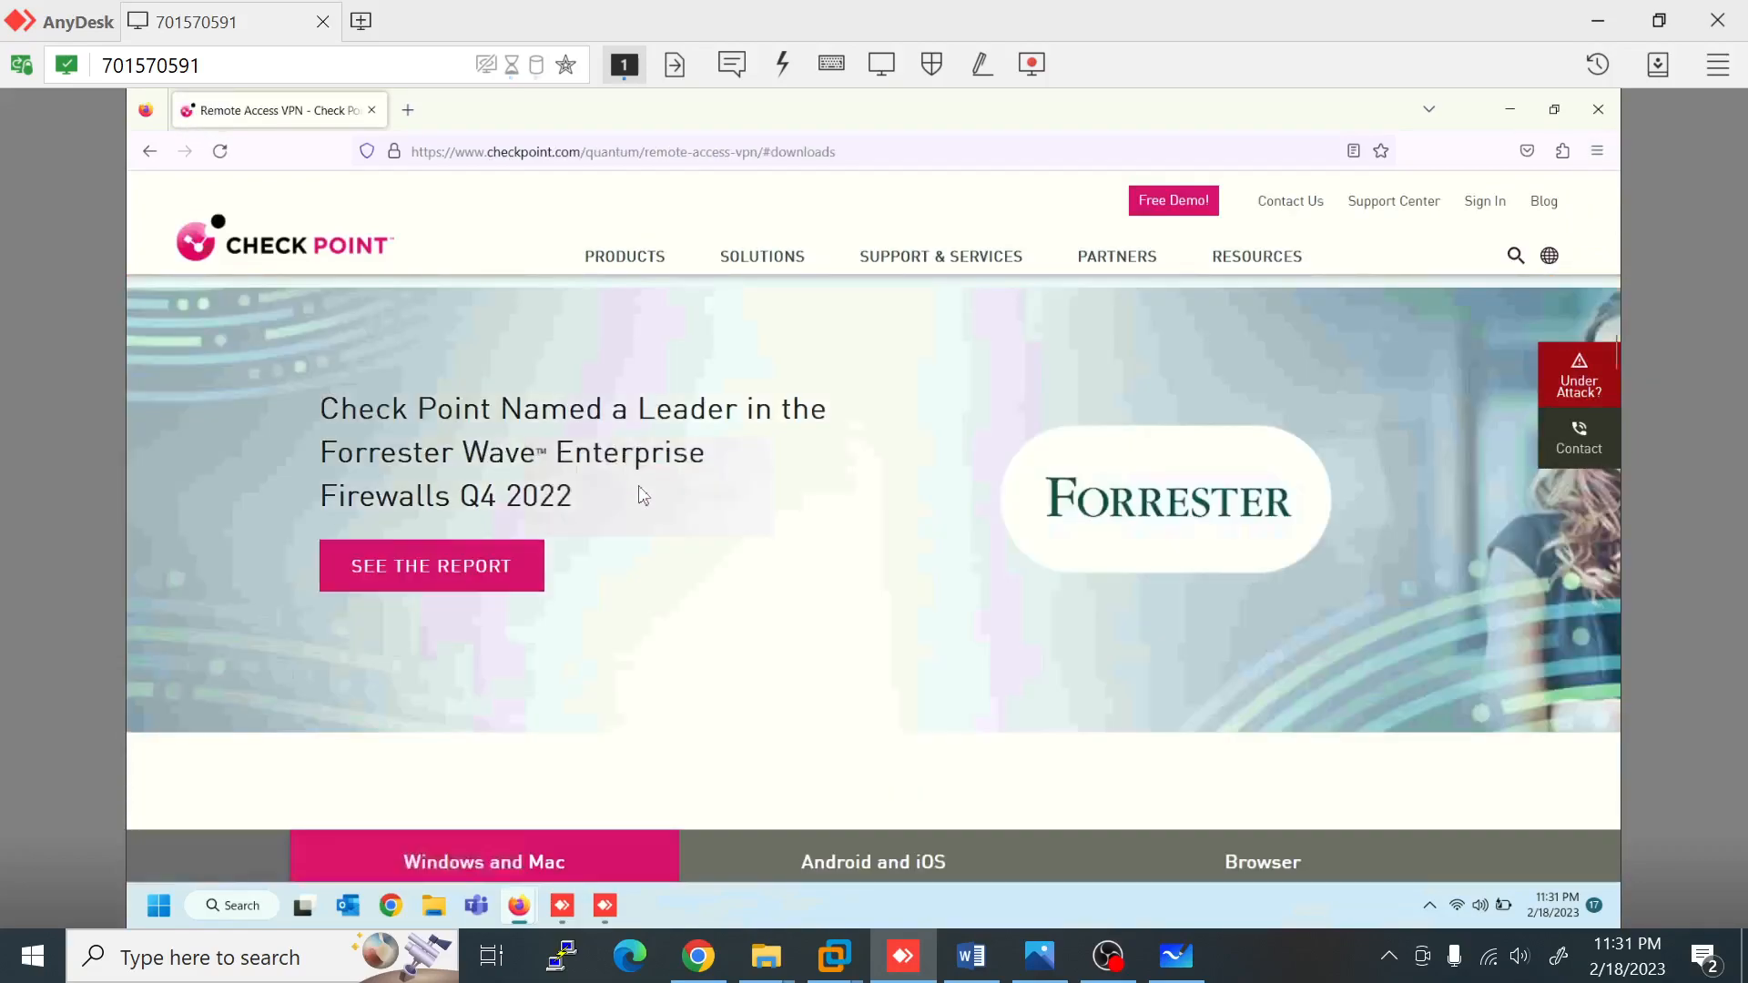
{"action": "scroll", "coordinate": [644, 506], "scroll_direction": "down", "scroll_amount": 5}
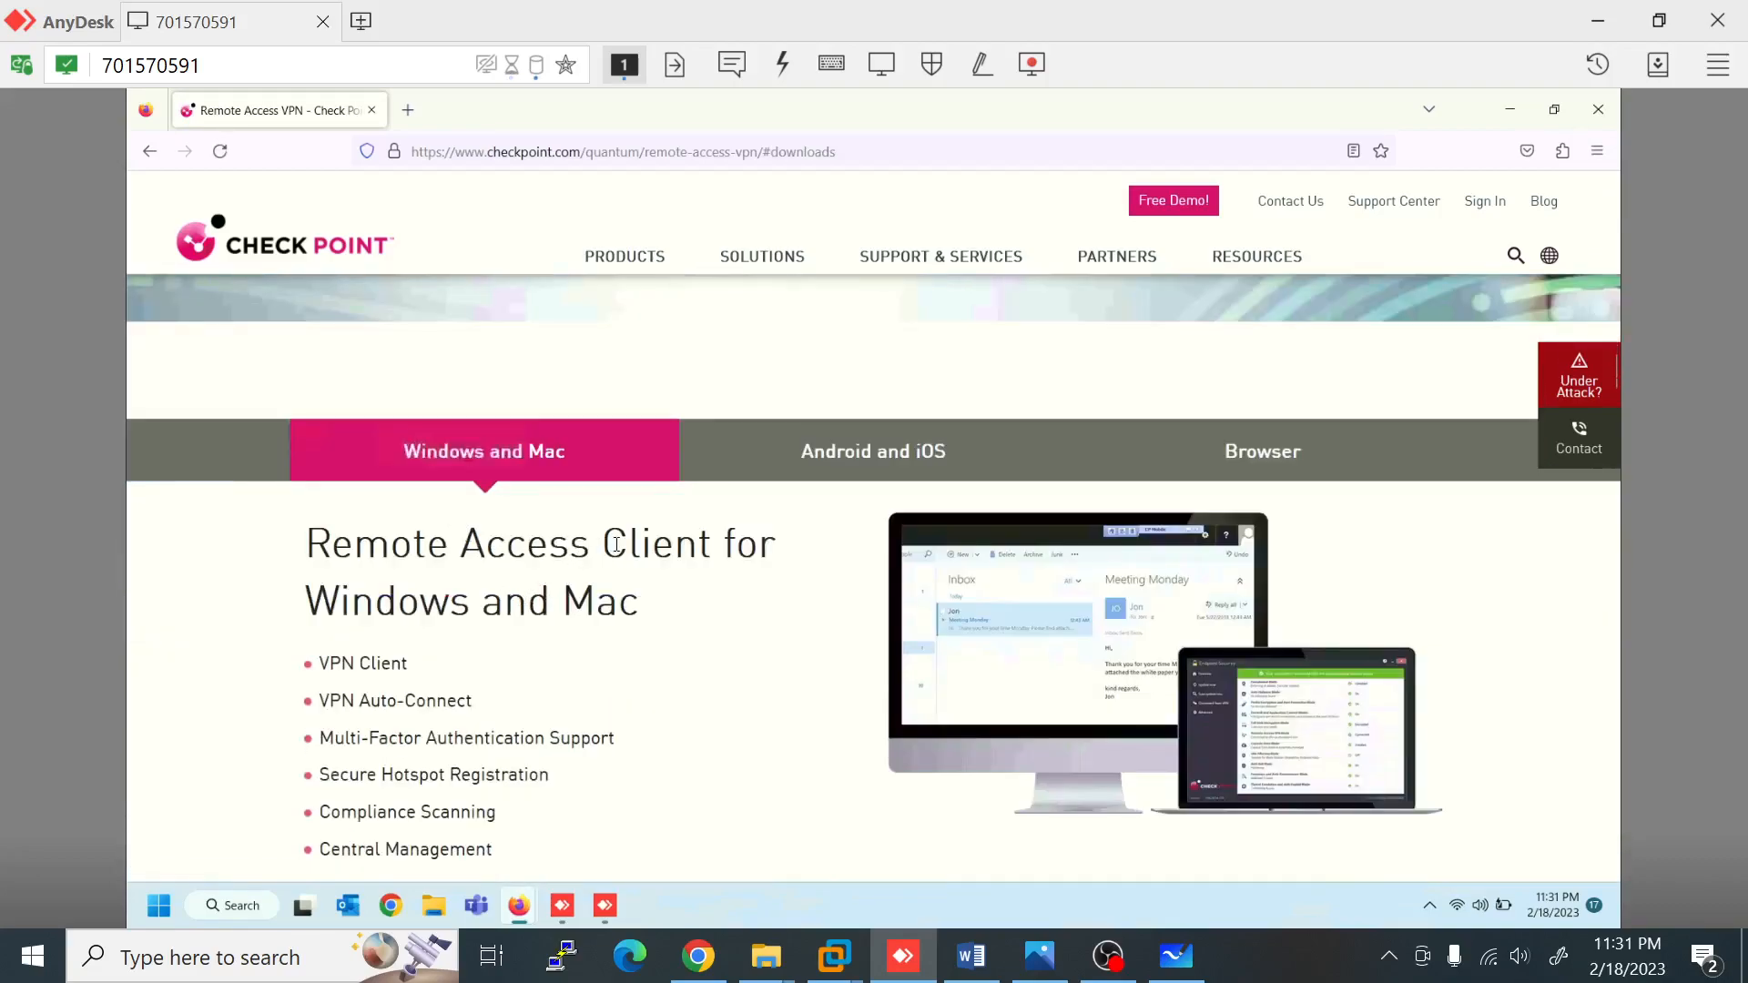
{"action": "scroll", "coordinate": [616, 556], "scroll_direction": "down", "scroll_amount": 3}
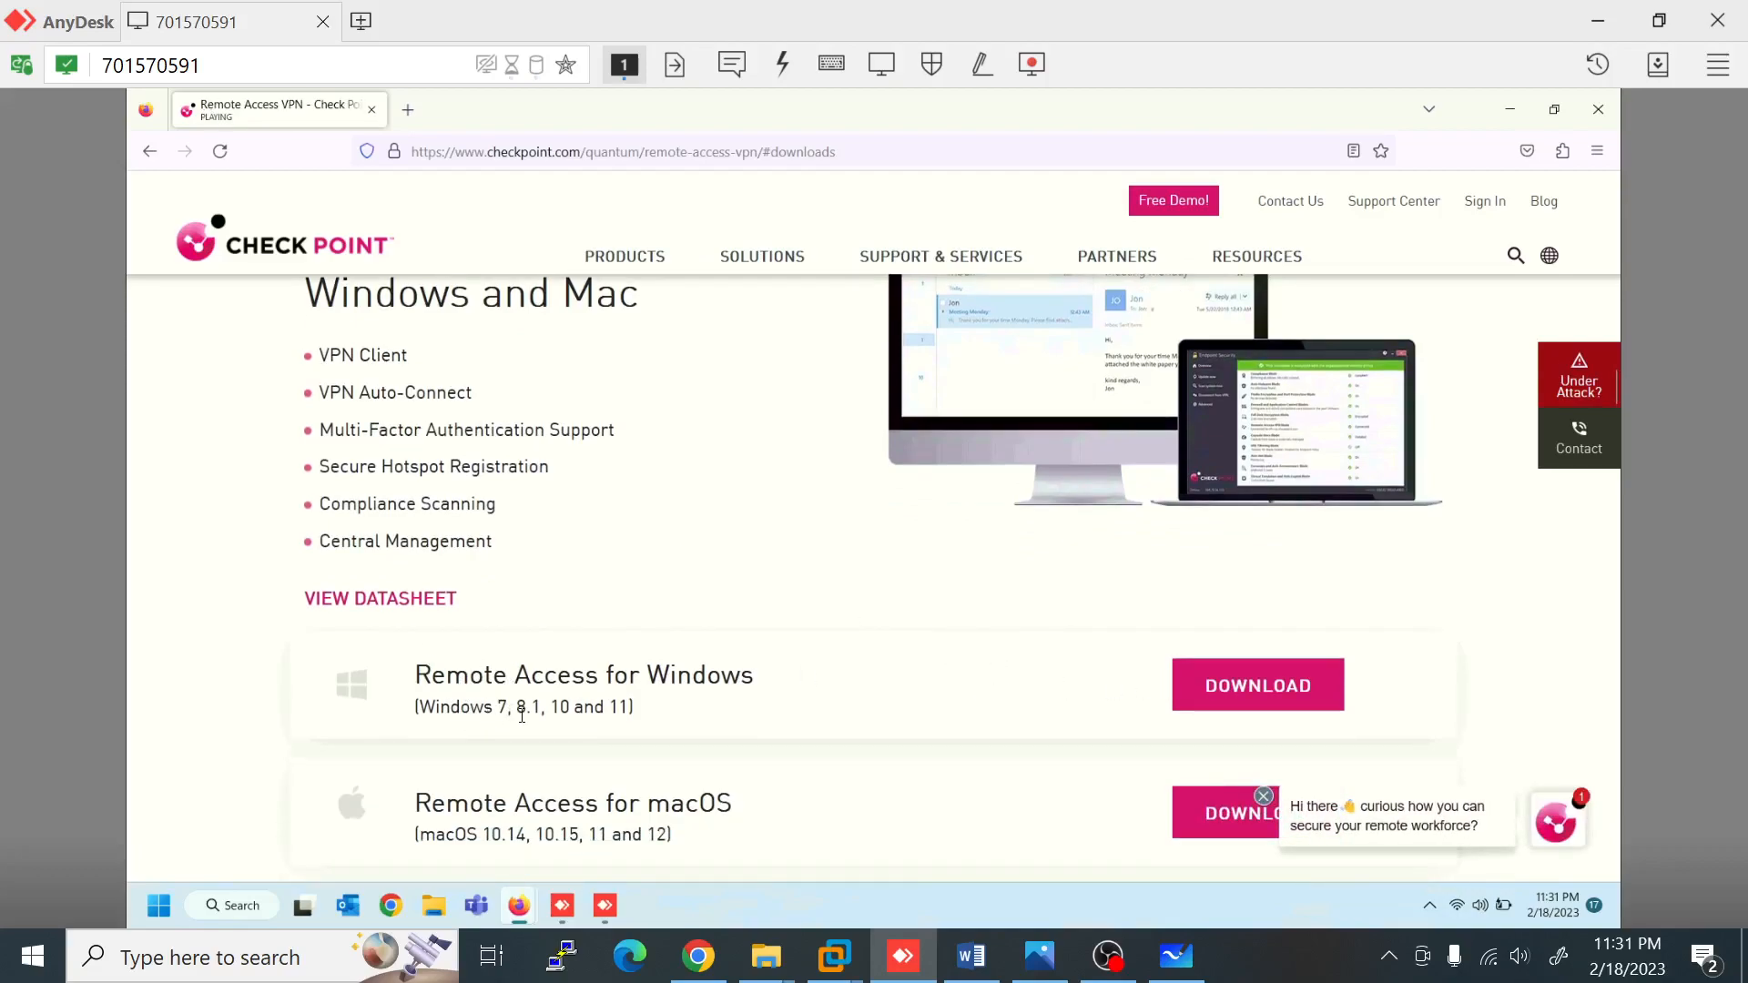
{"action": "left_click", "coordinate": [1254, 695]}
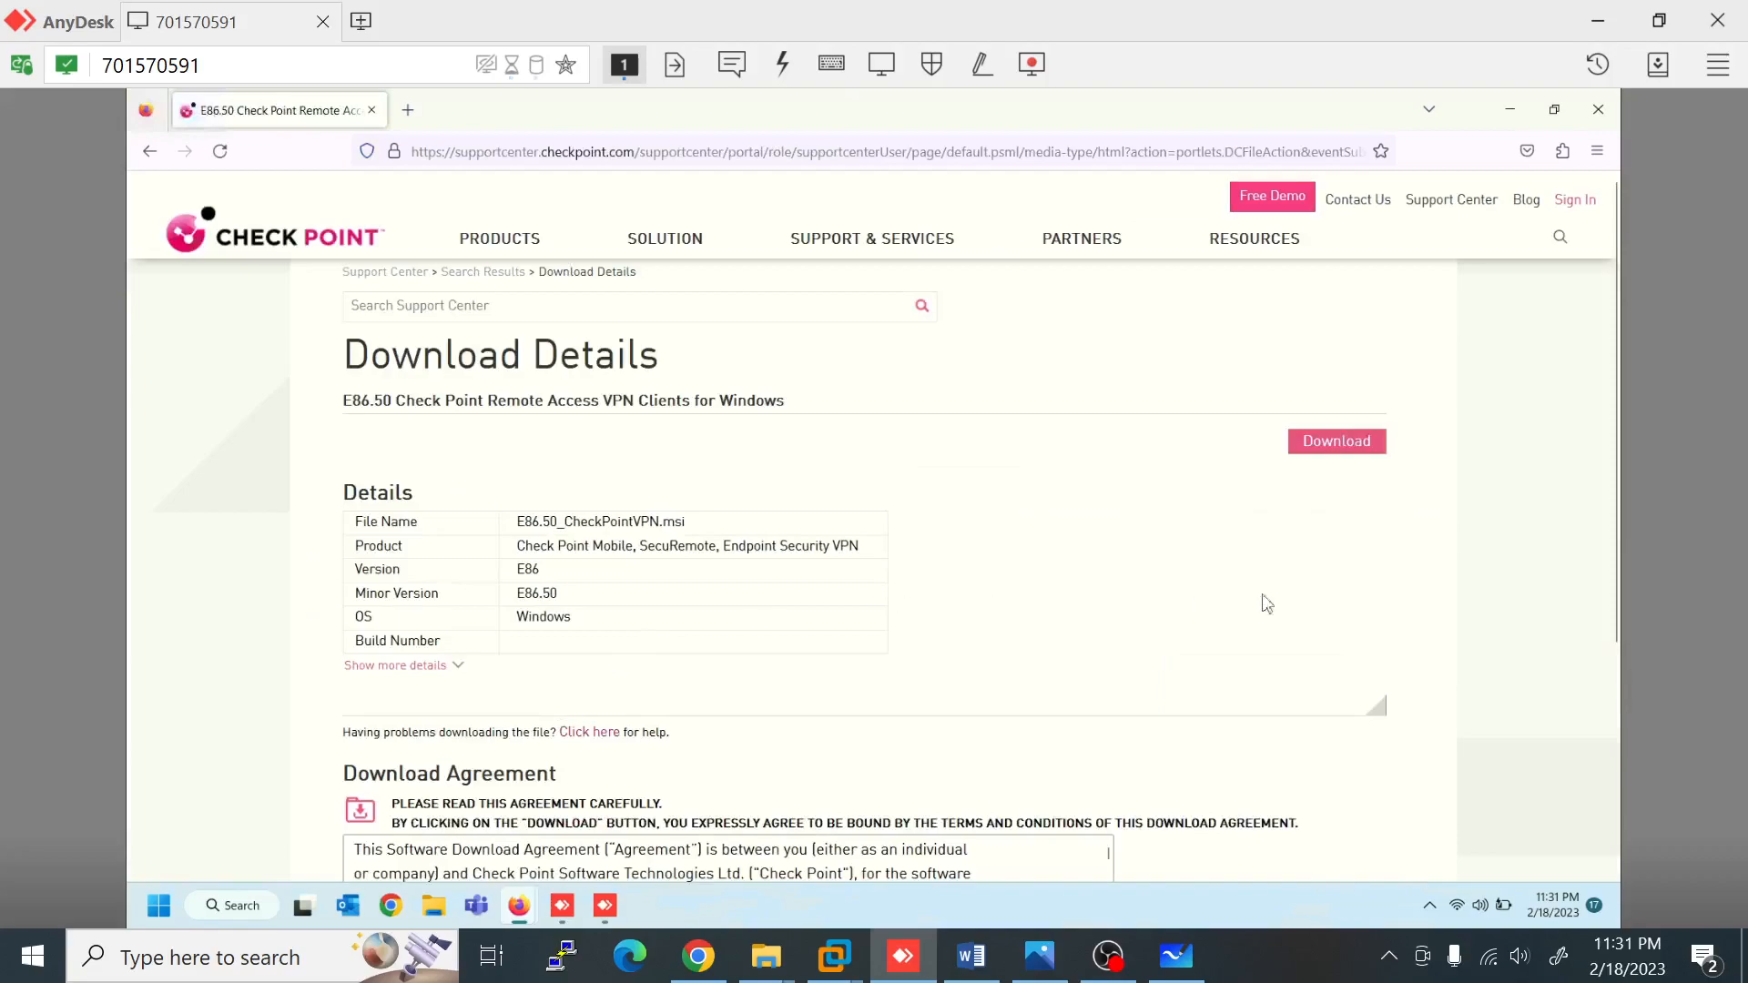
Step: Download and run E86.50_CheckPointVPN.msi, approve the UAC prompt, and minimize Firefox
{"action": "left_click", "coordinate": [1342, 447]}
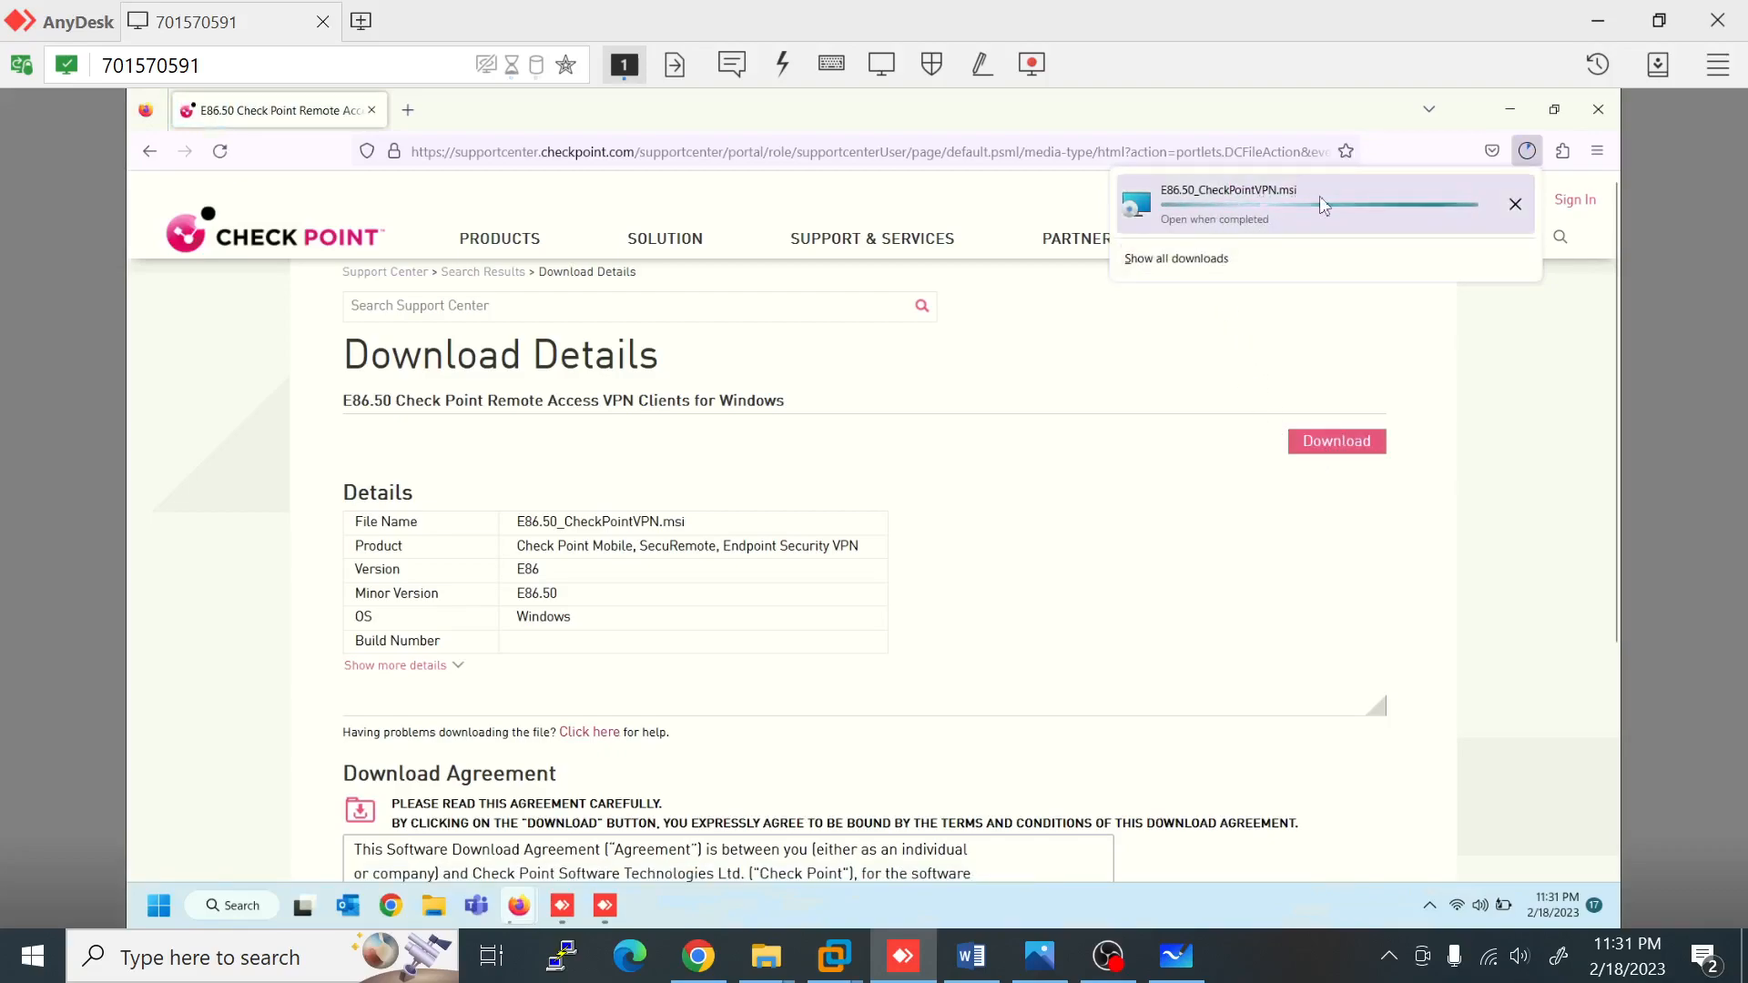
{"action": "left_click", "coordinate": [1236, 193]}
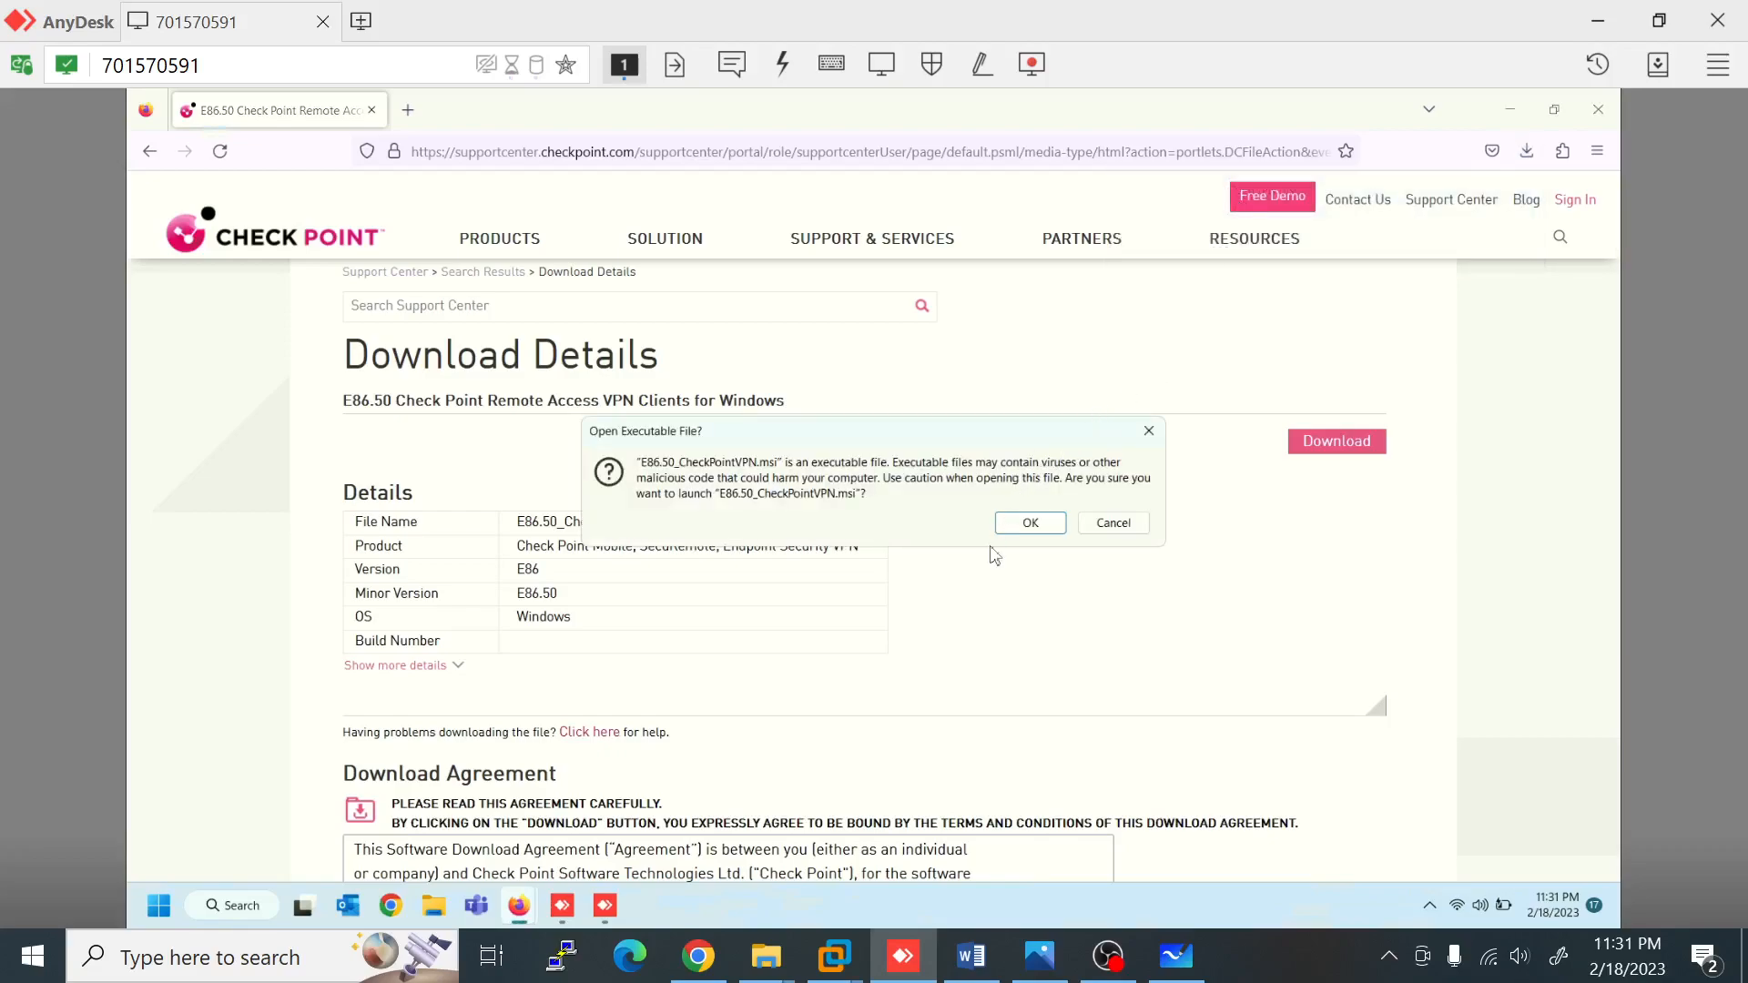
{"action": "left_click", "coordinate": [1032, 523]}
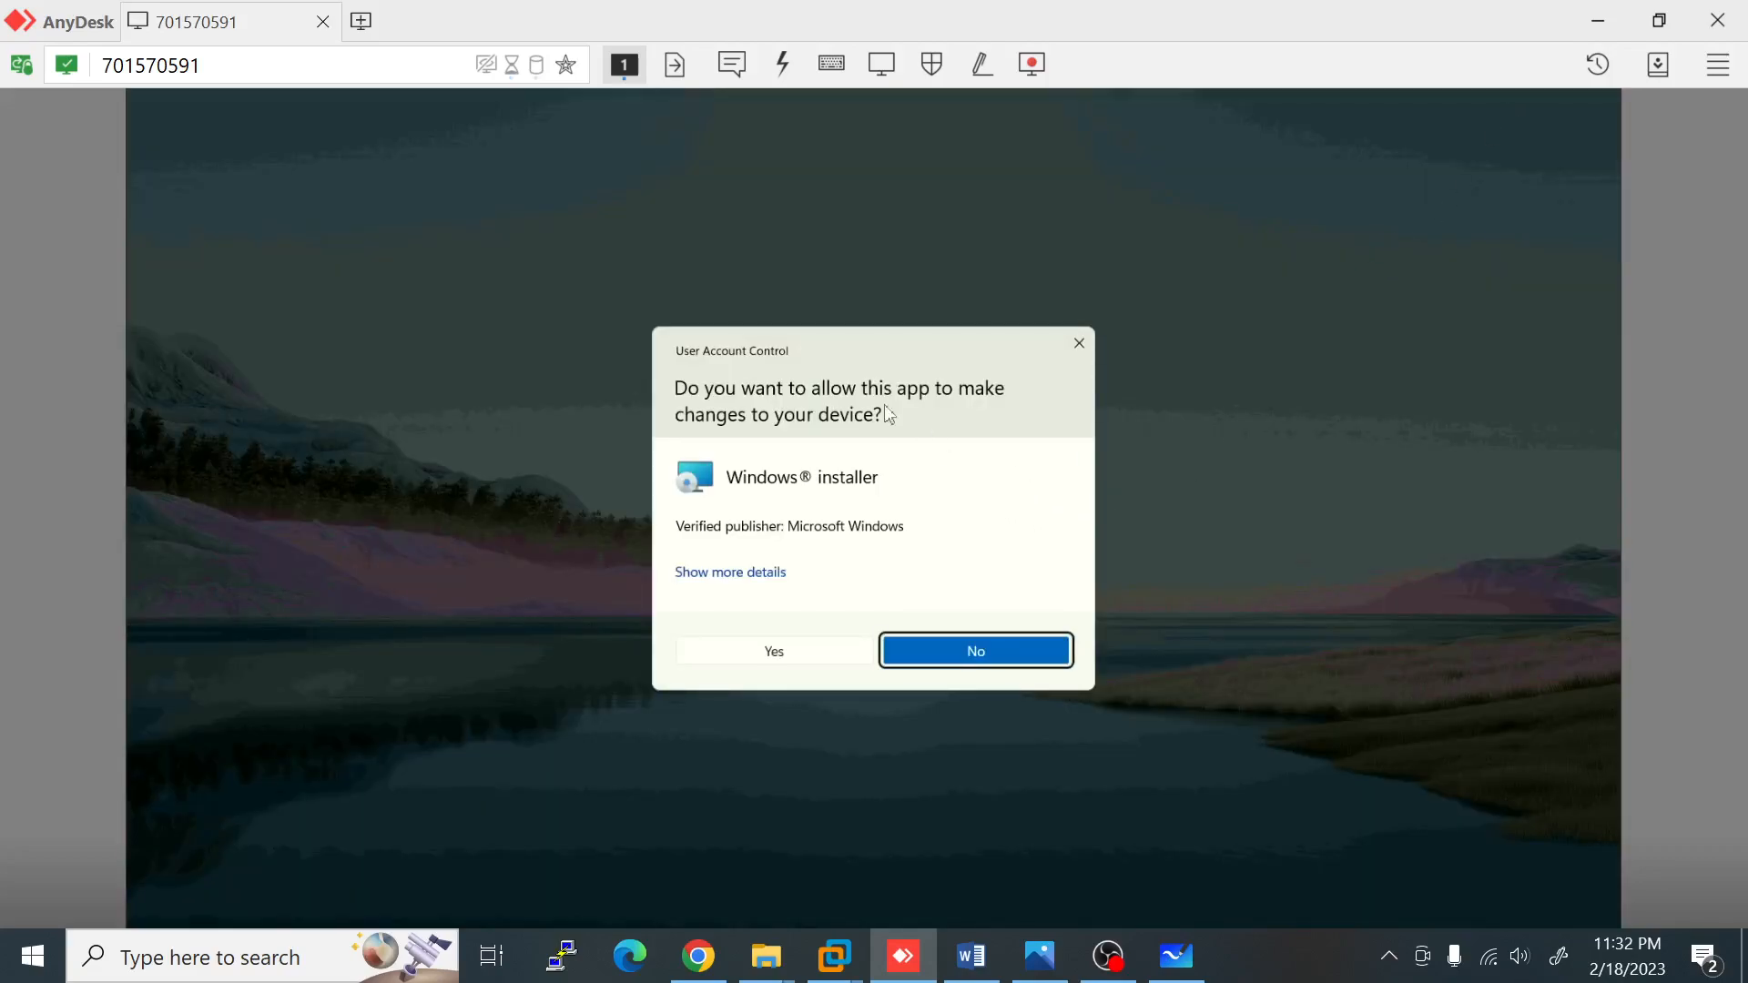
{"action": "left_click", "coordinate": [787, 657]}
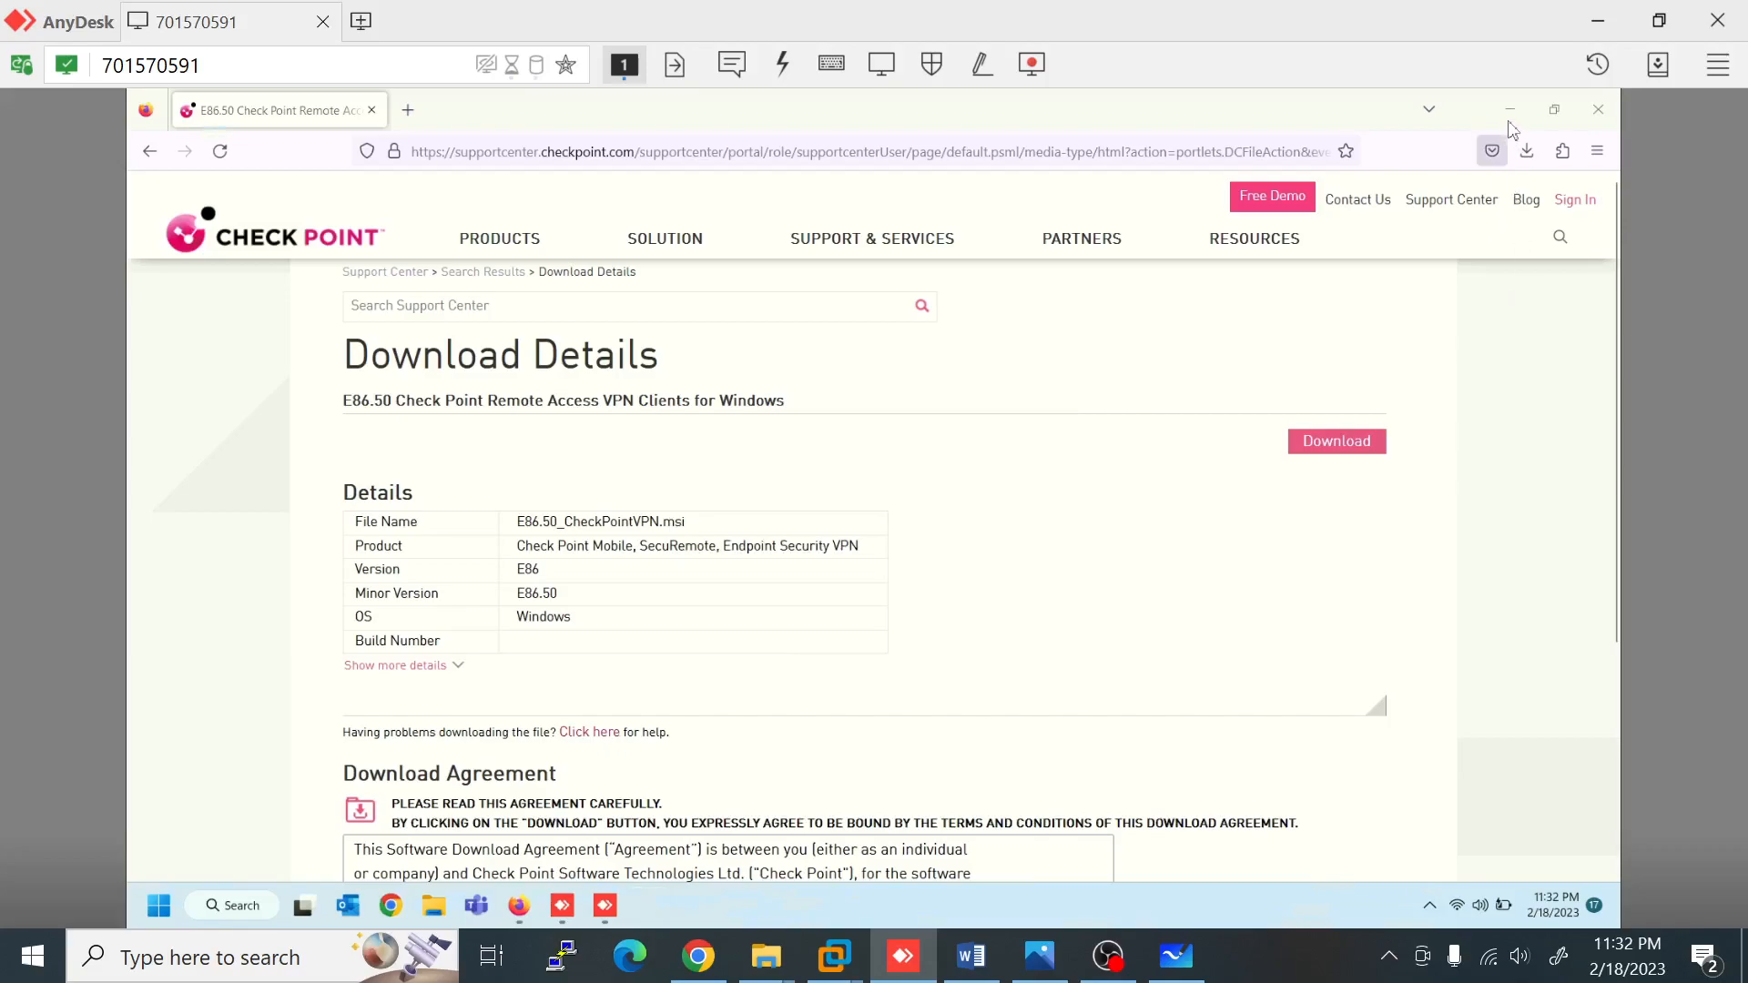
{"action": "left_click", "coordinate": [1510, 112]}
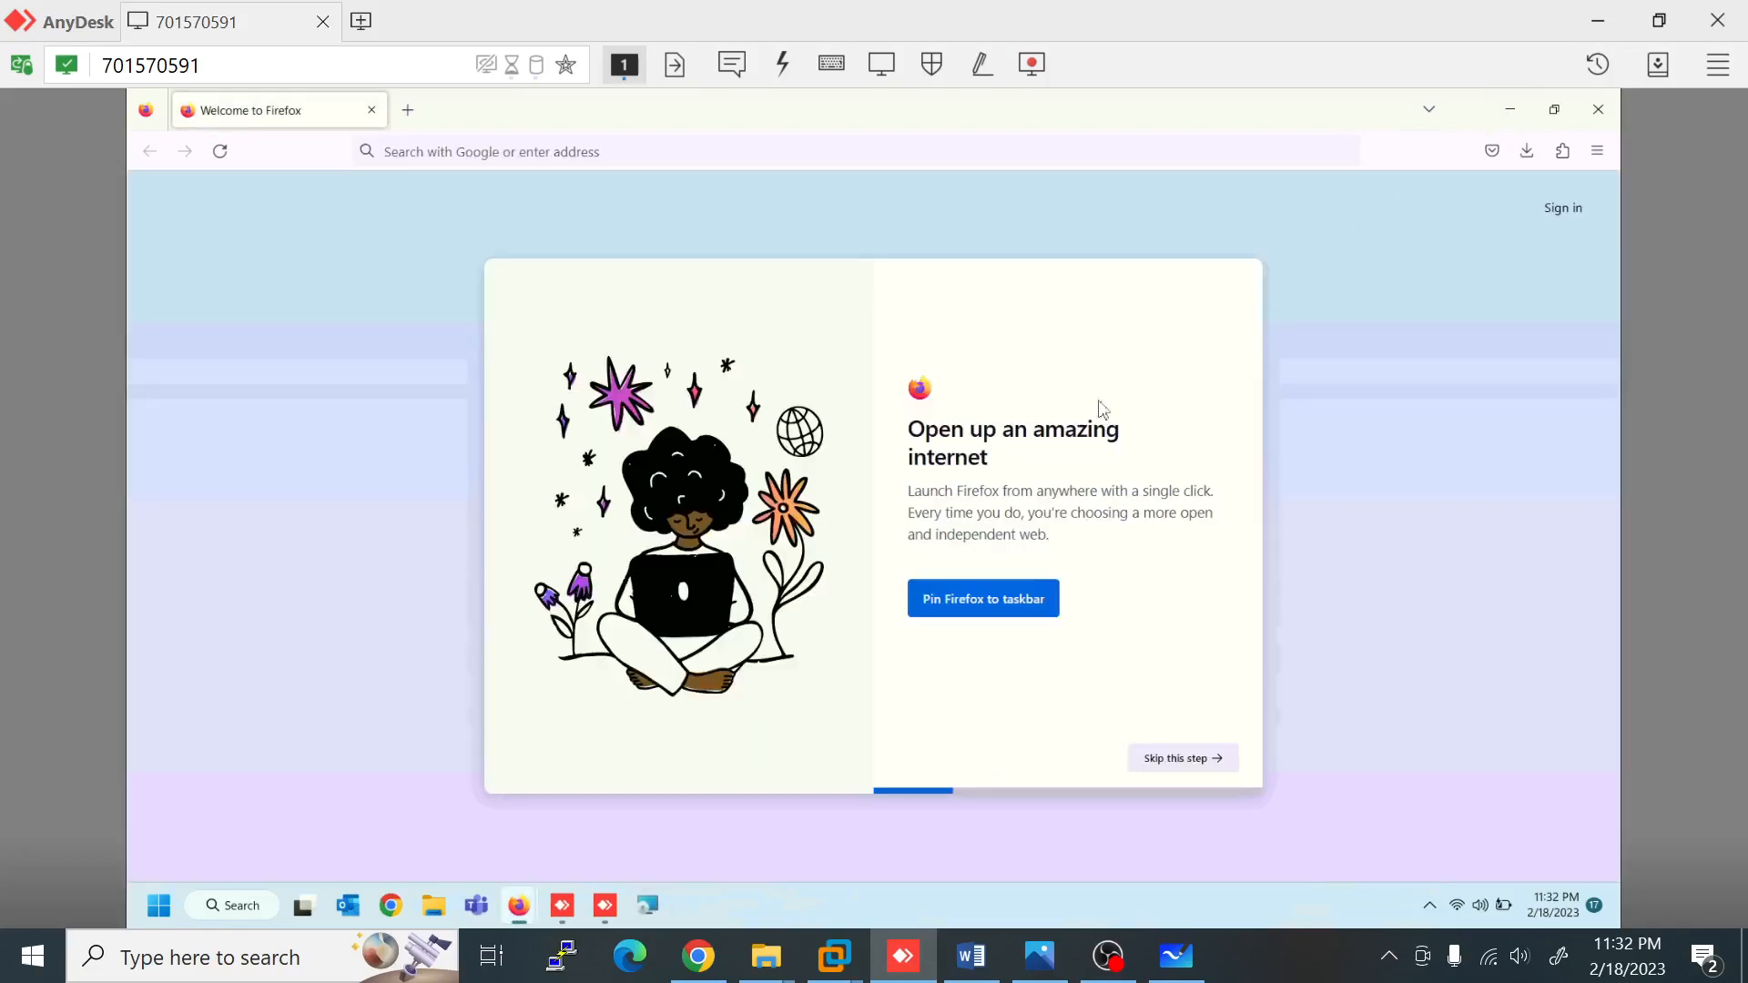
{"action": "left_click", "coordinate": [1508, 110]}
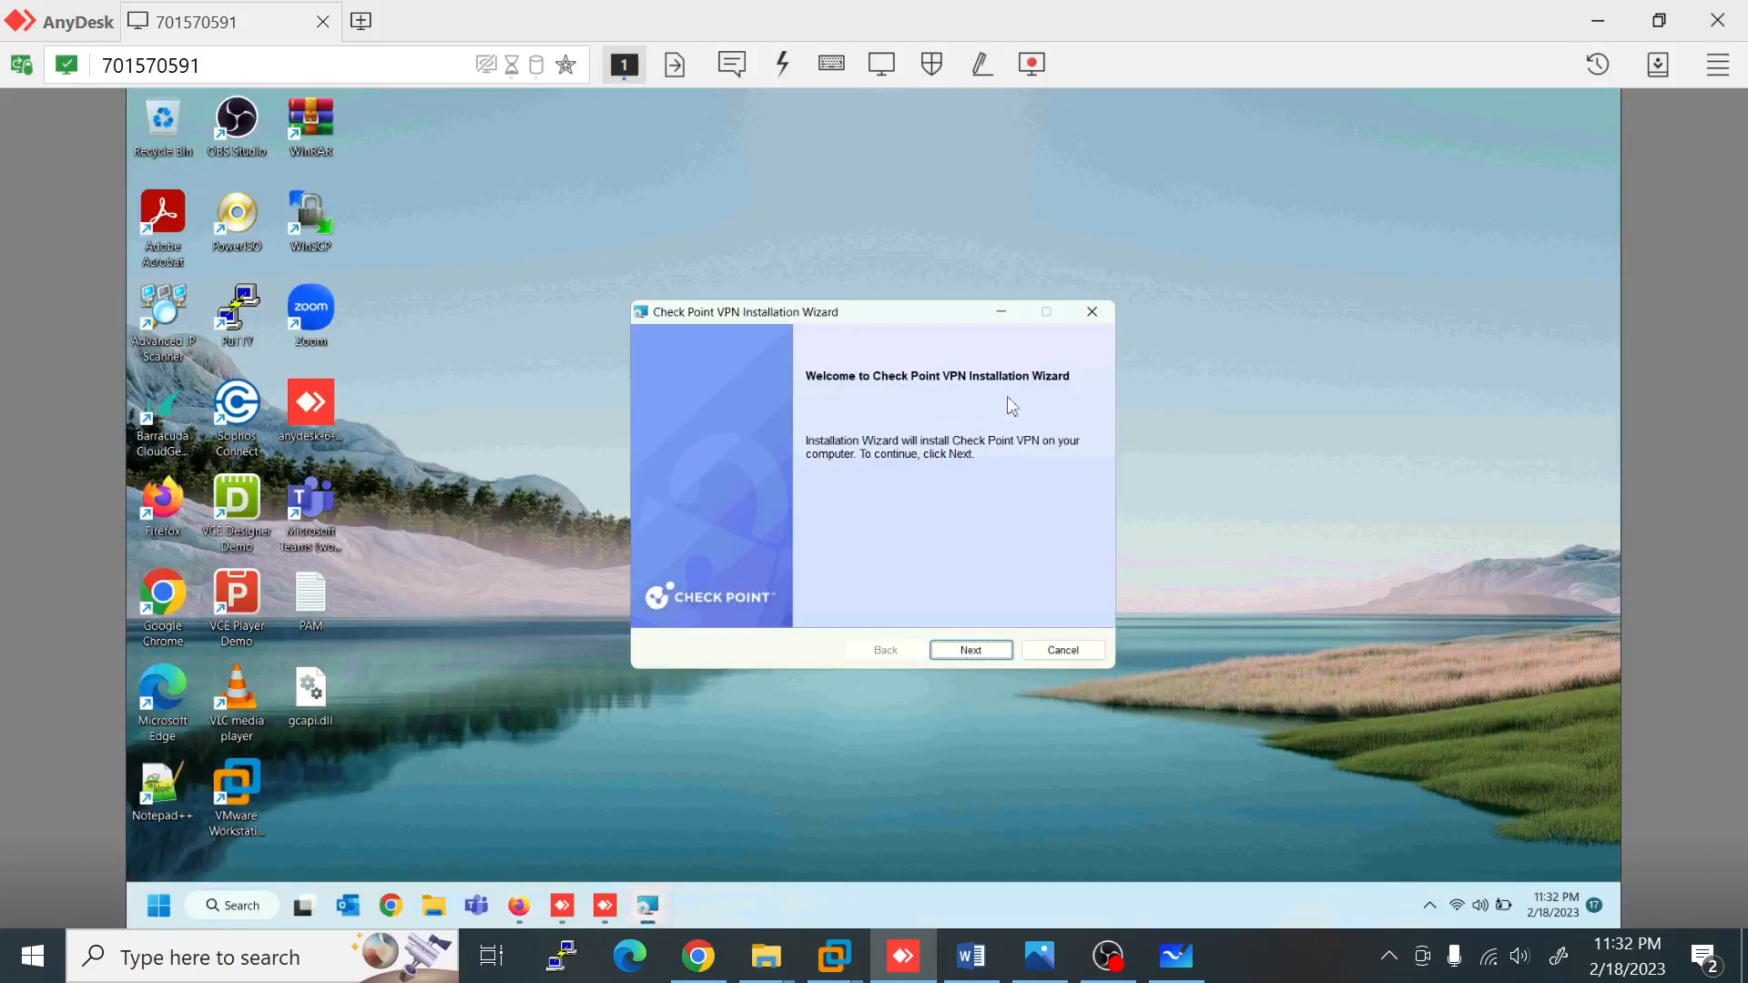
Step: Choose Endpoint Security VPN, accept the license, and install to the default folder
{"action": "left_click", "coordinate": [973, 650]}
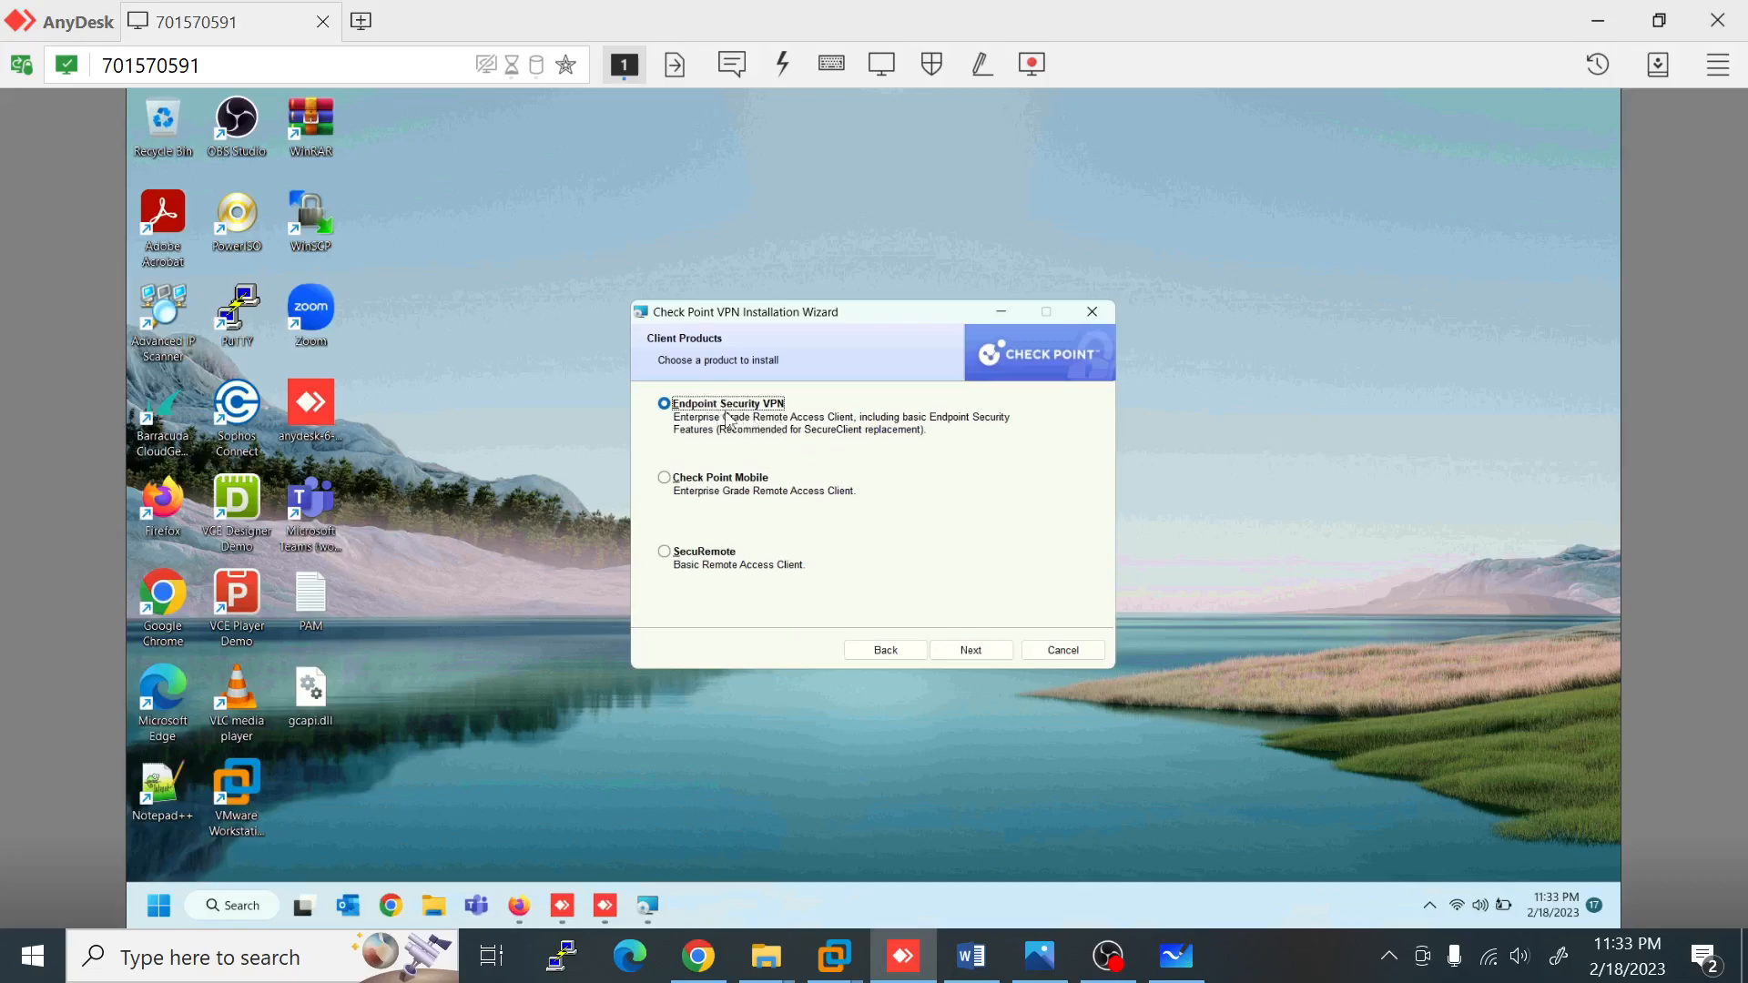
{"action": "left_click", "coordinate": [980, 654]}
{"action": "left_click", "coordinate": [648, 580]}
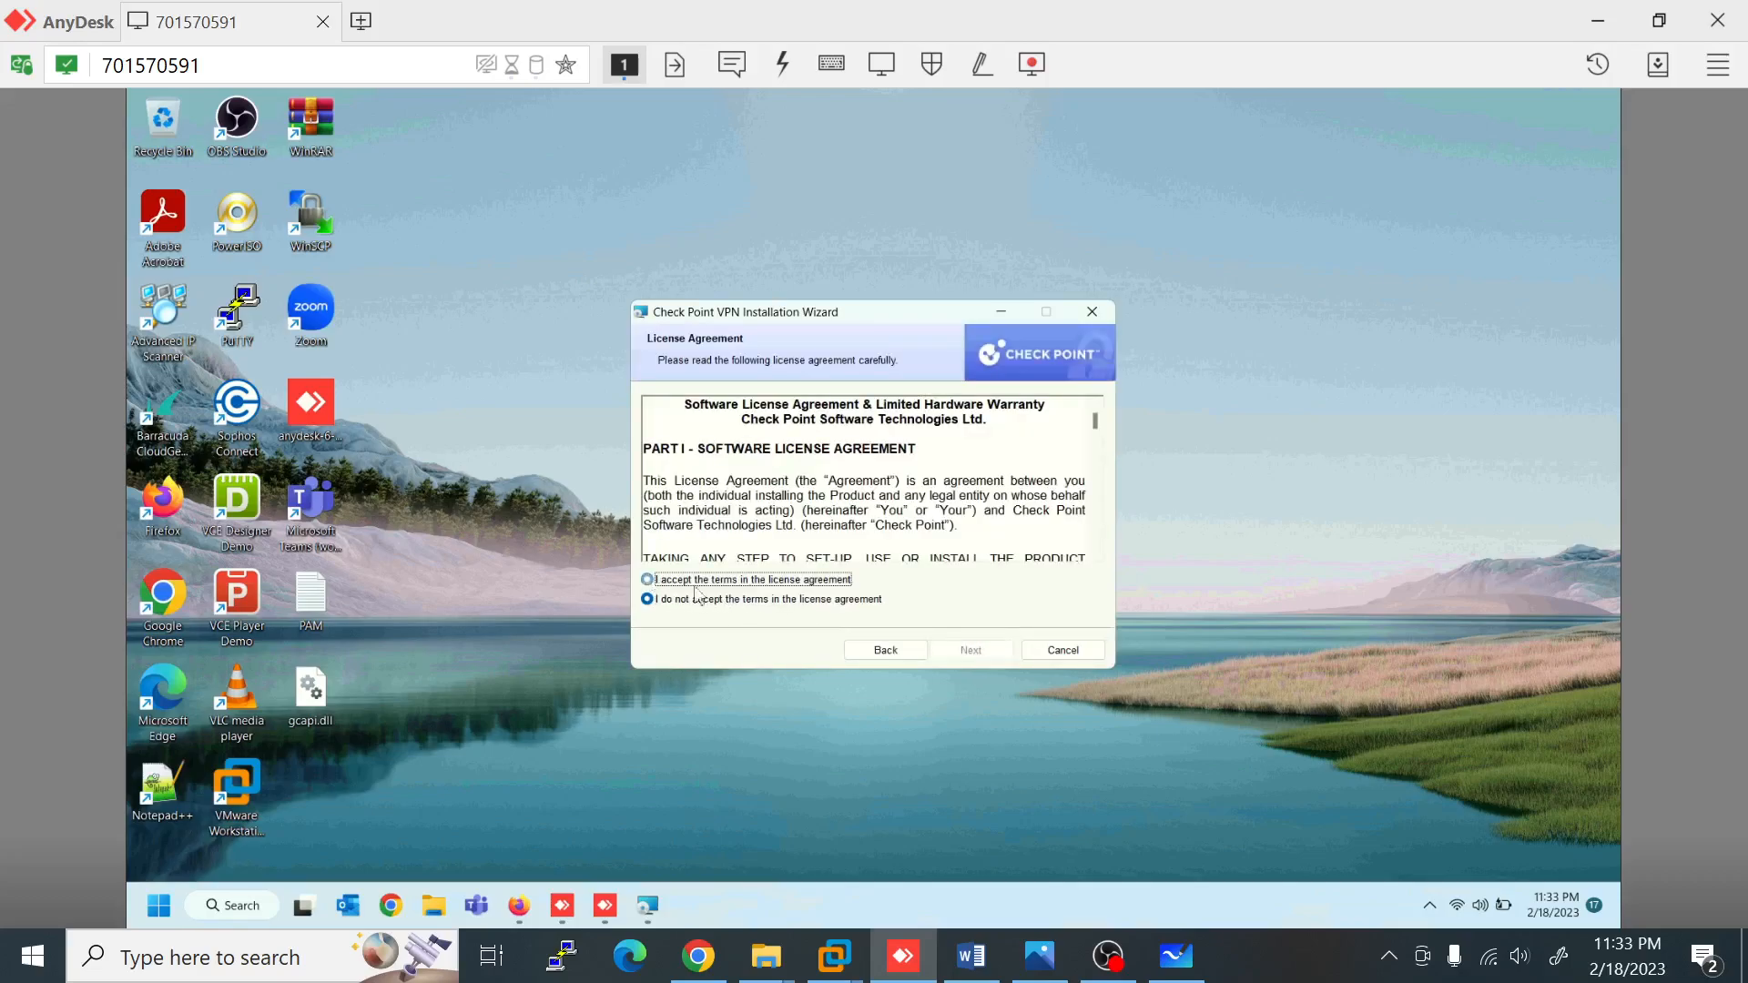
{"action": "left_click", "coordinate": [971, 650]}
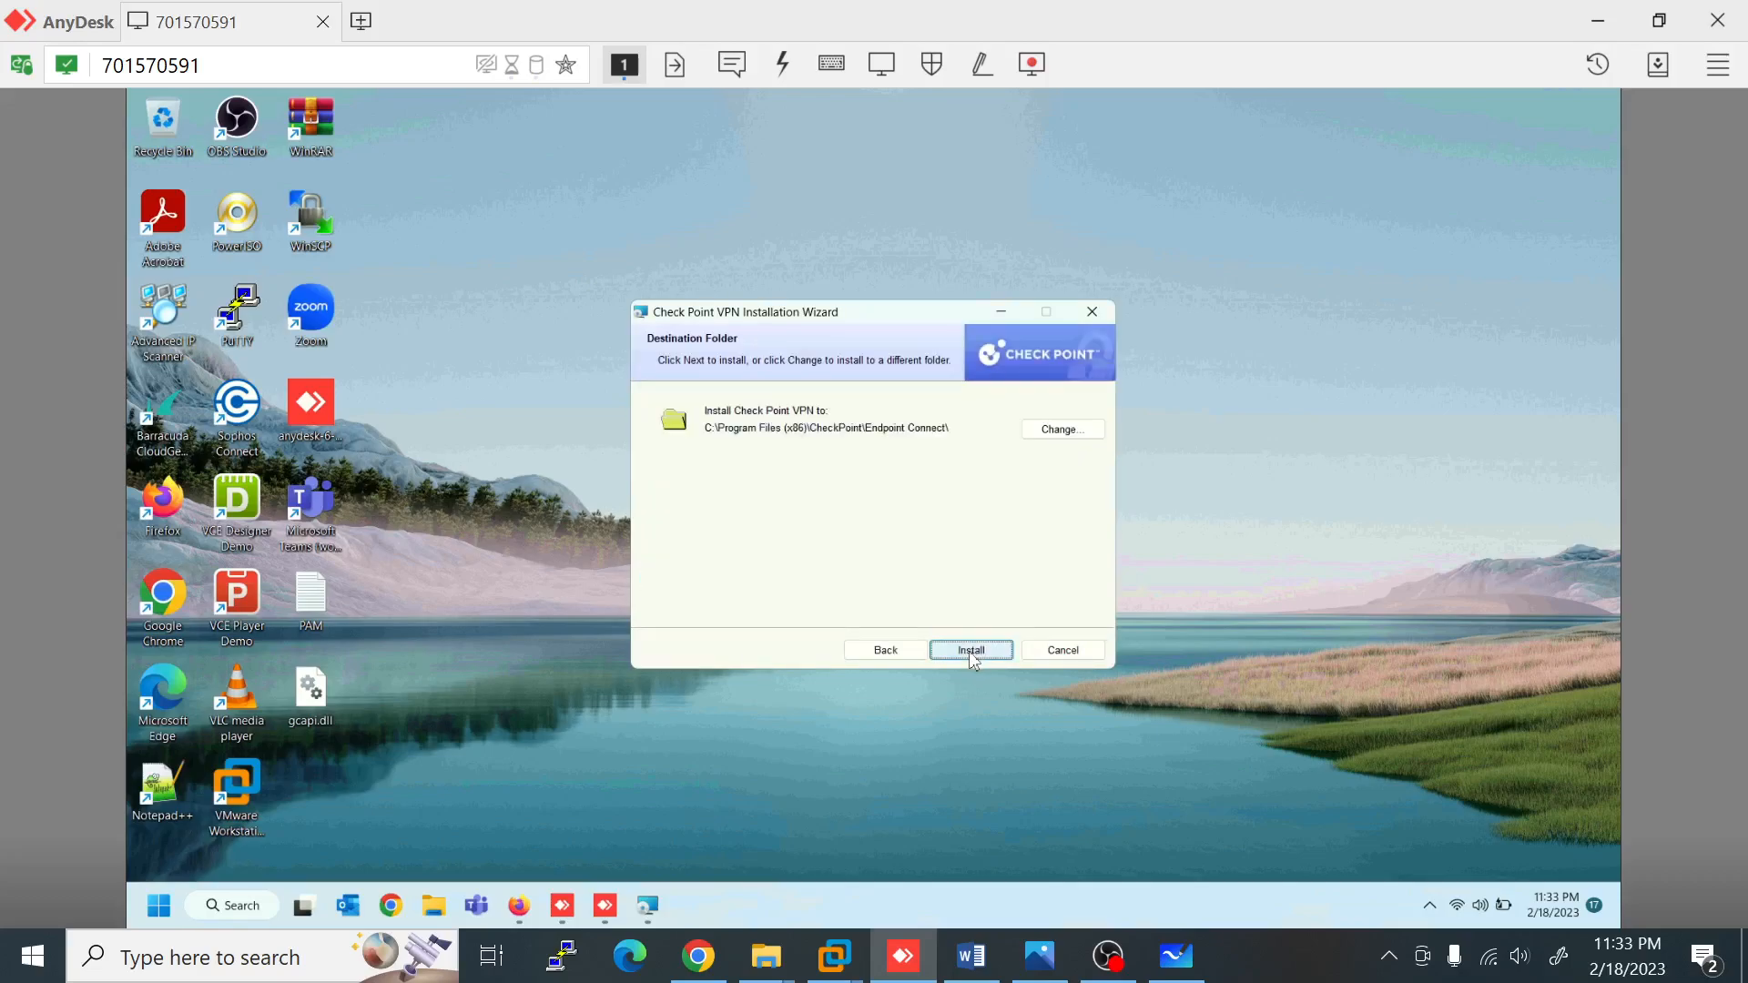
{"action": "left_click", "coordinate": [968, 652]}
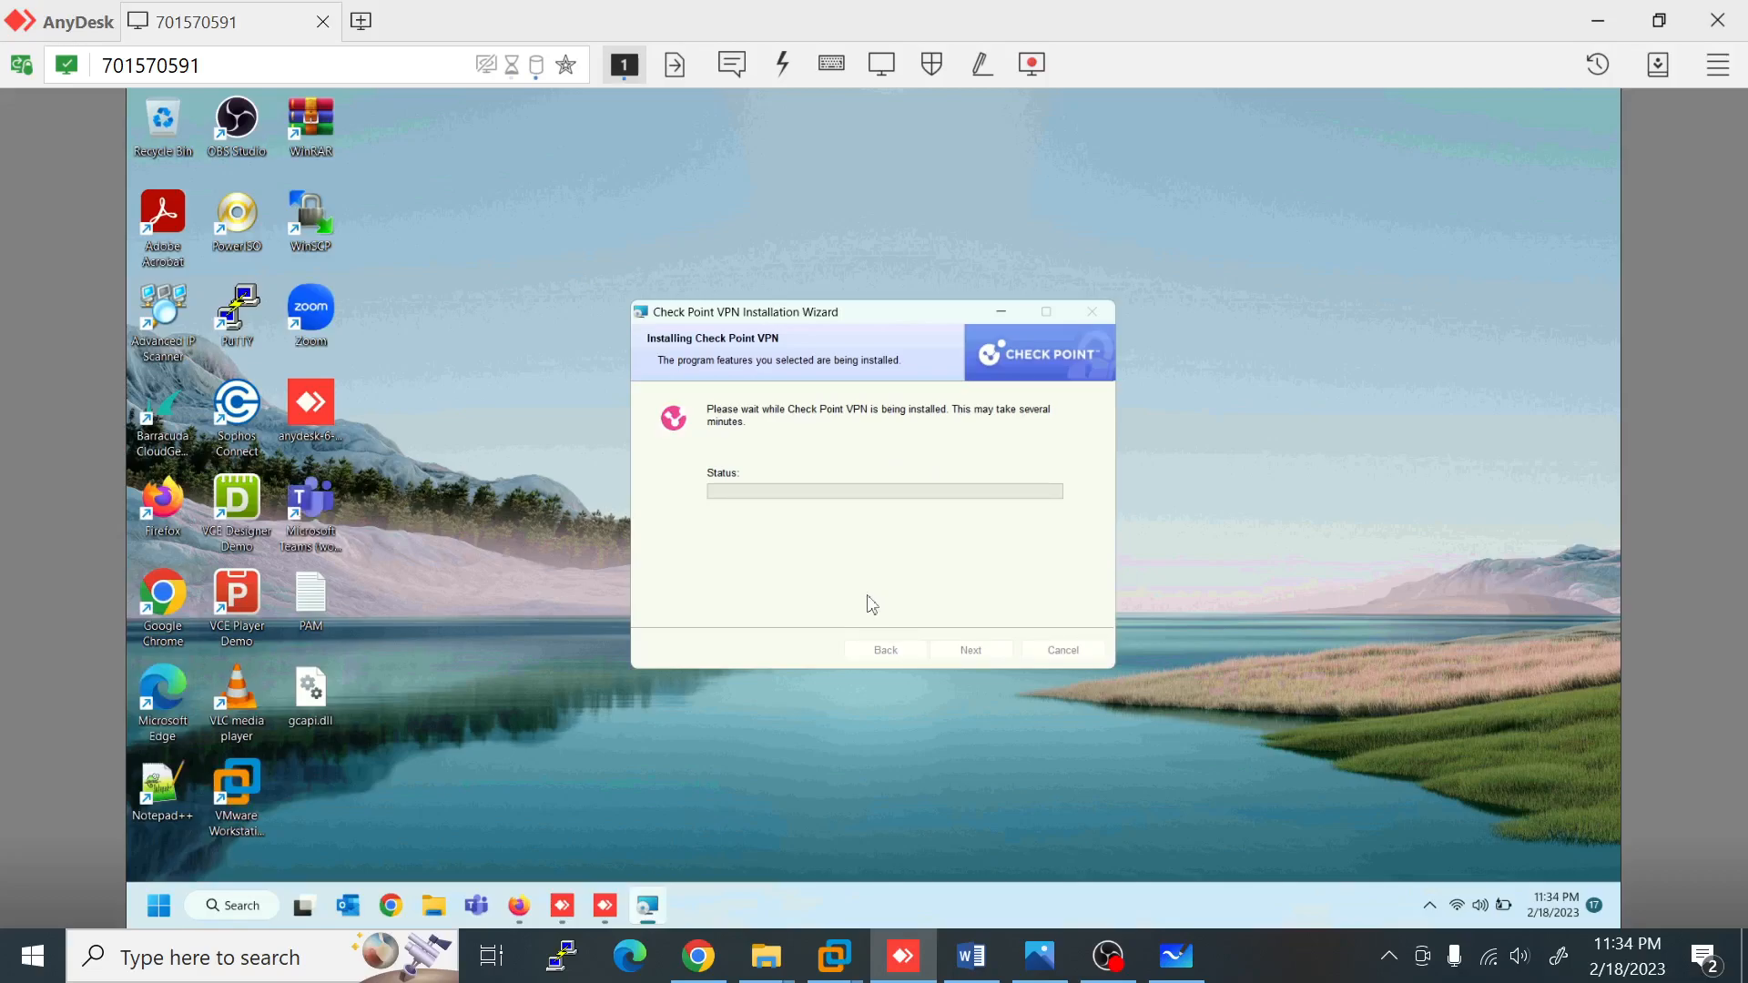
Step: On IT001, view Remote Access Advanced Office Mode 172.16.10.0/255.255.255.0, then return to AnyDesk
{"action": "mouse_move", "coordinate": [856, 956]}
{"action": "left_click", "coordinate": [847, 819]}
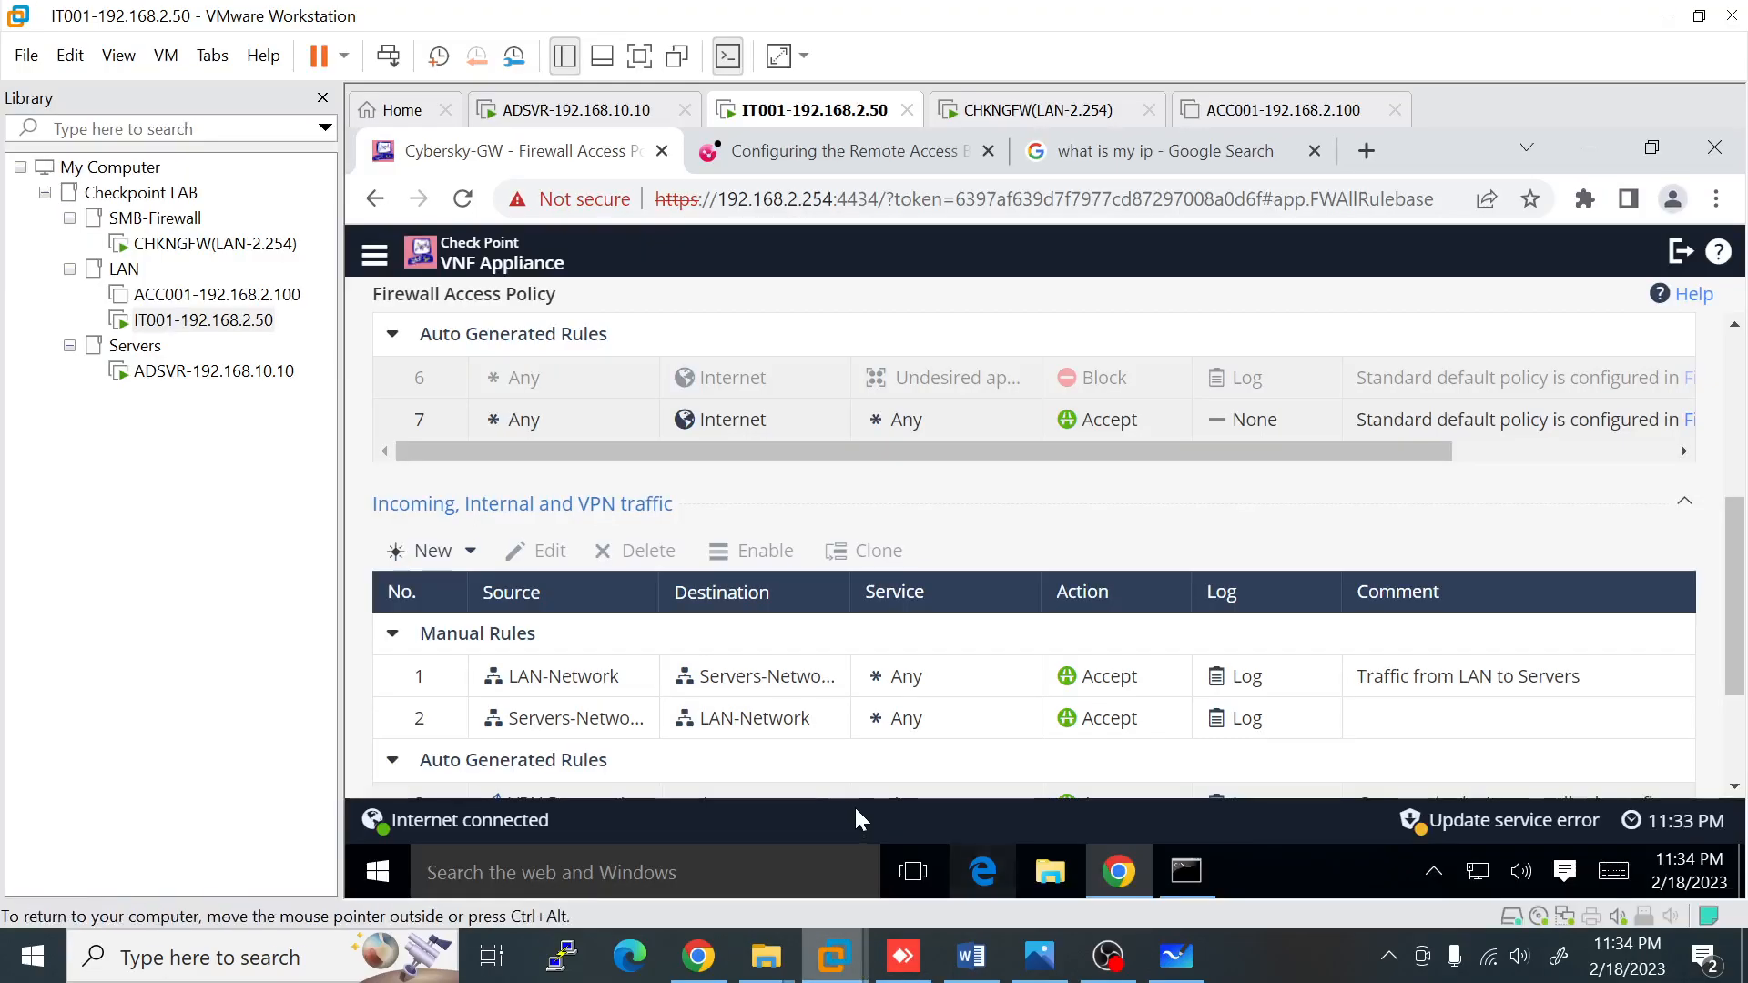
{"action": "left_click", "coordinate": [374, 254]}
{"action": "scroll", "coordinate": [401, 546], "scroll_direction": "down", "scroll_amount": 5}
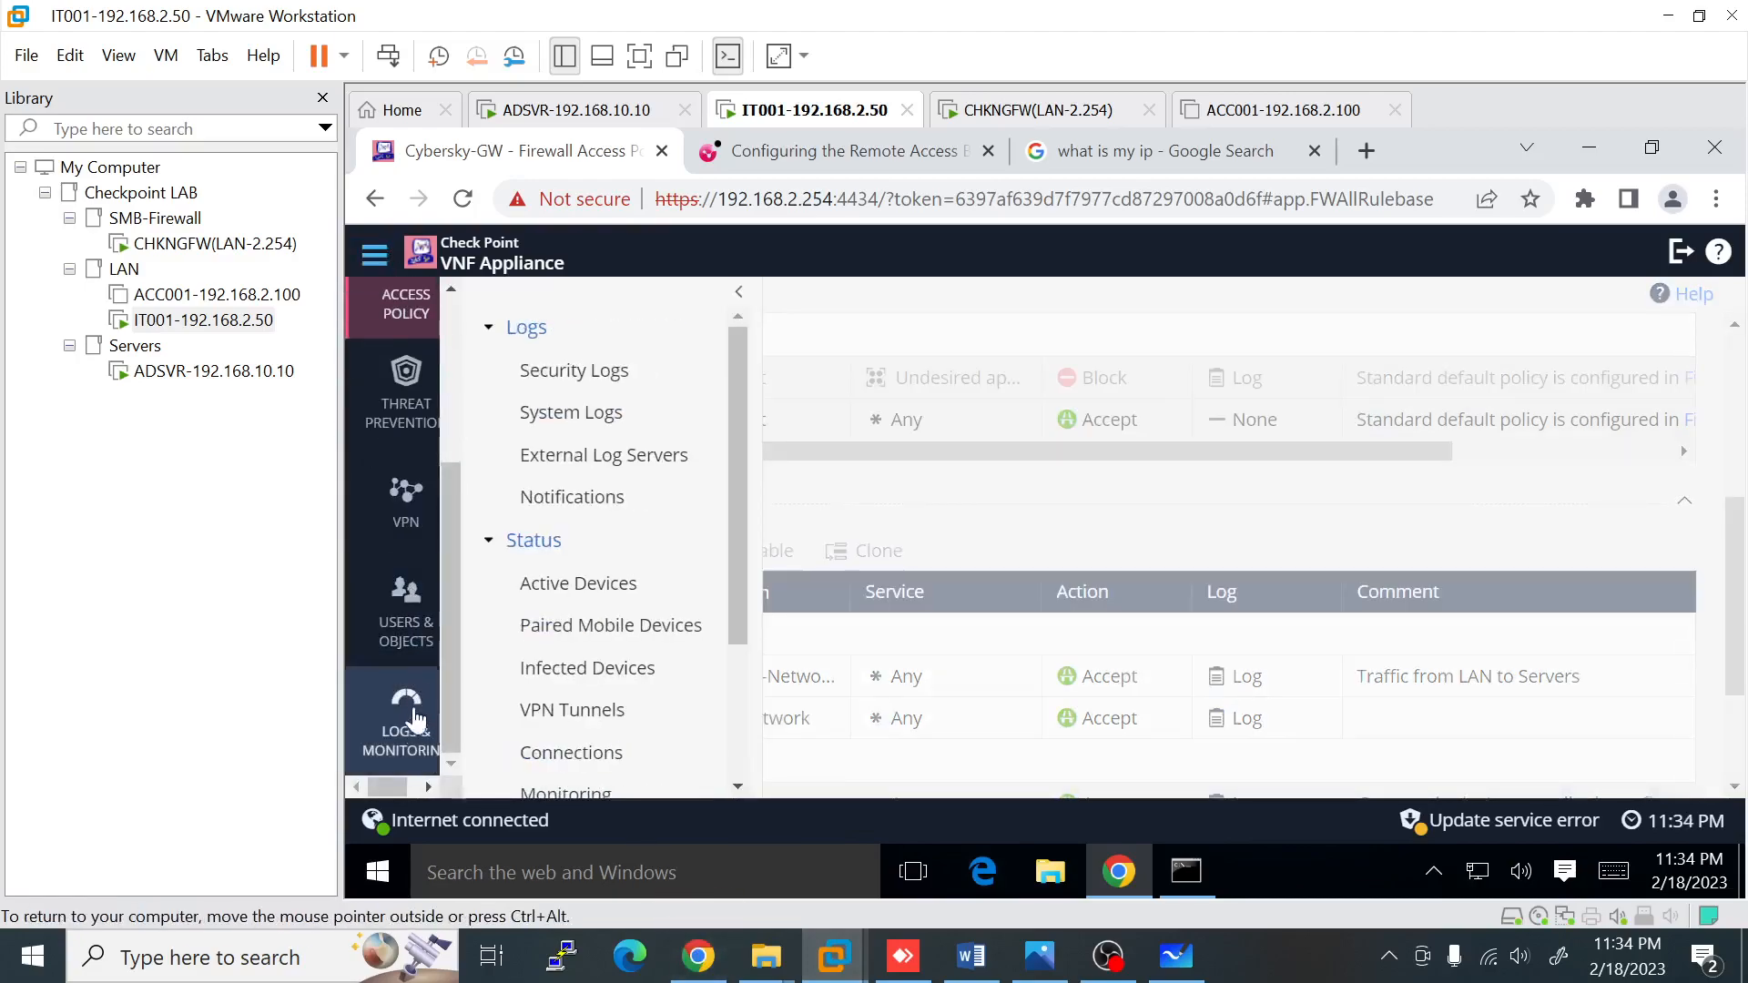
{"action": "left_click", "coordinate": [390, 544]}
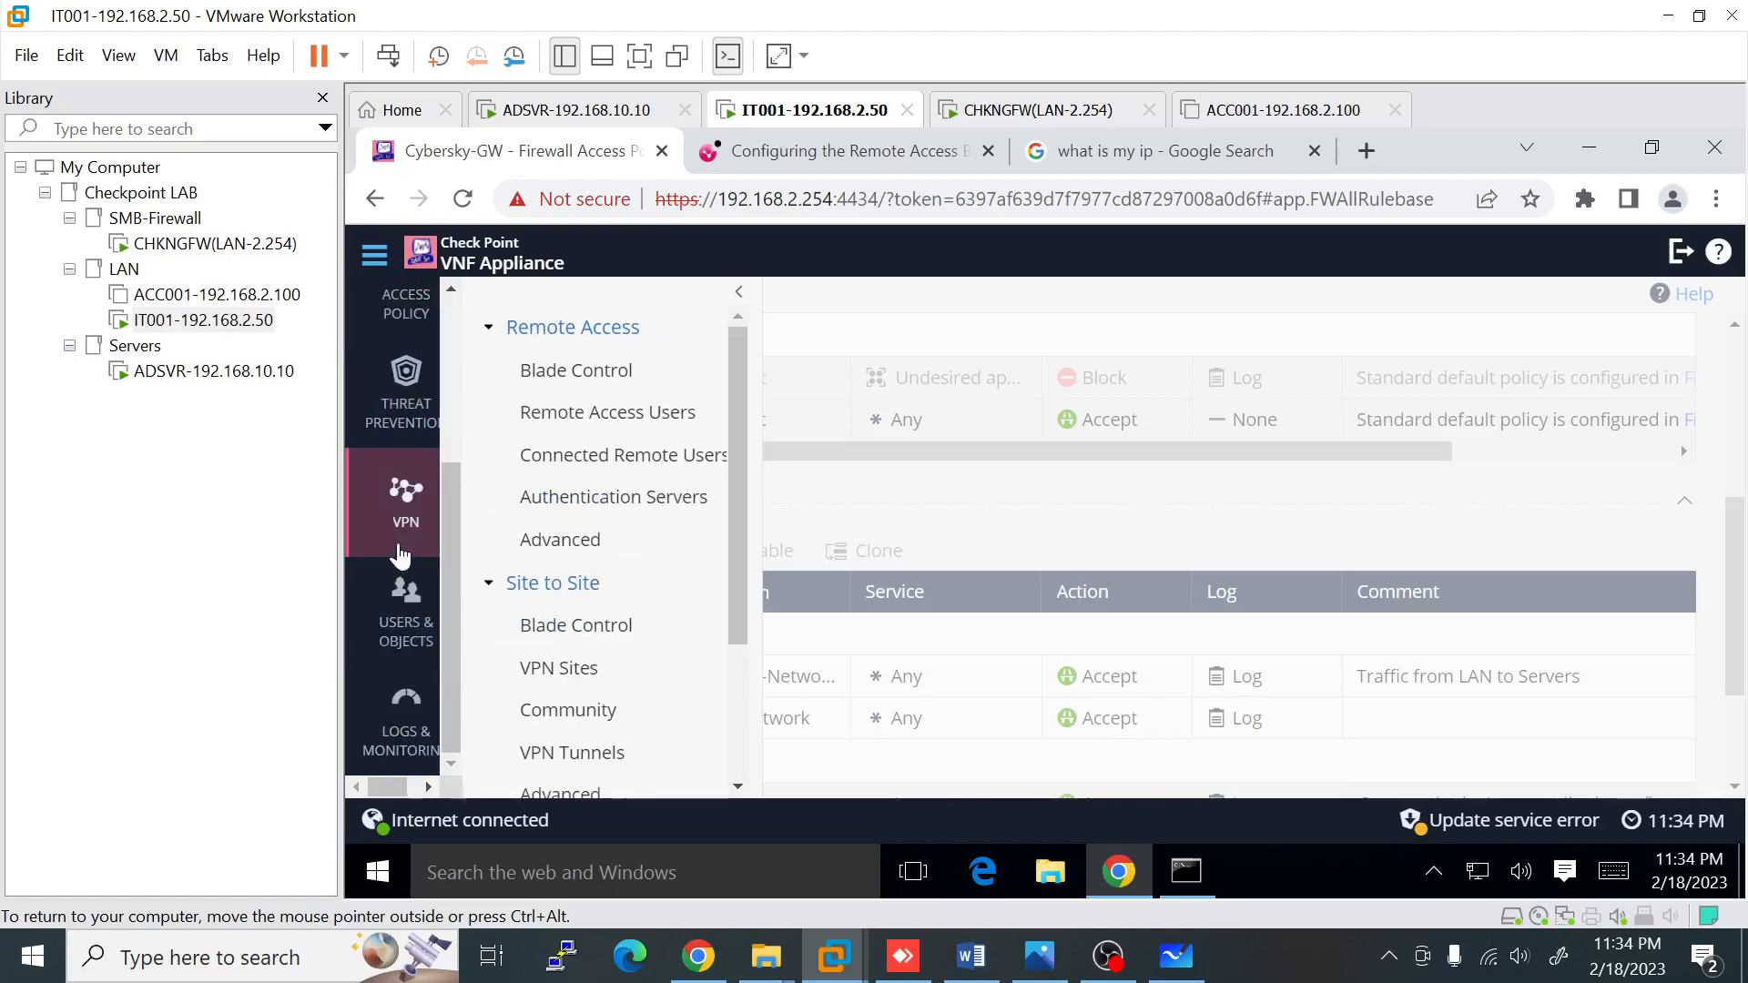
{"action": "left_click", "coordinate": [535, 541]}
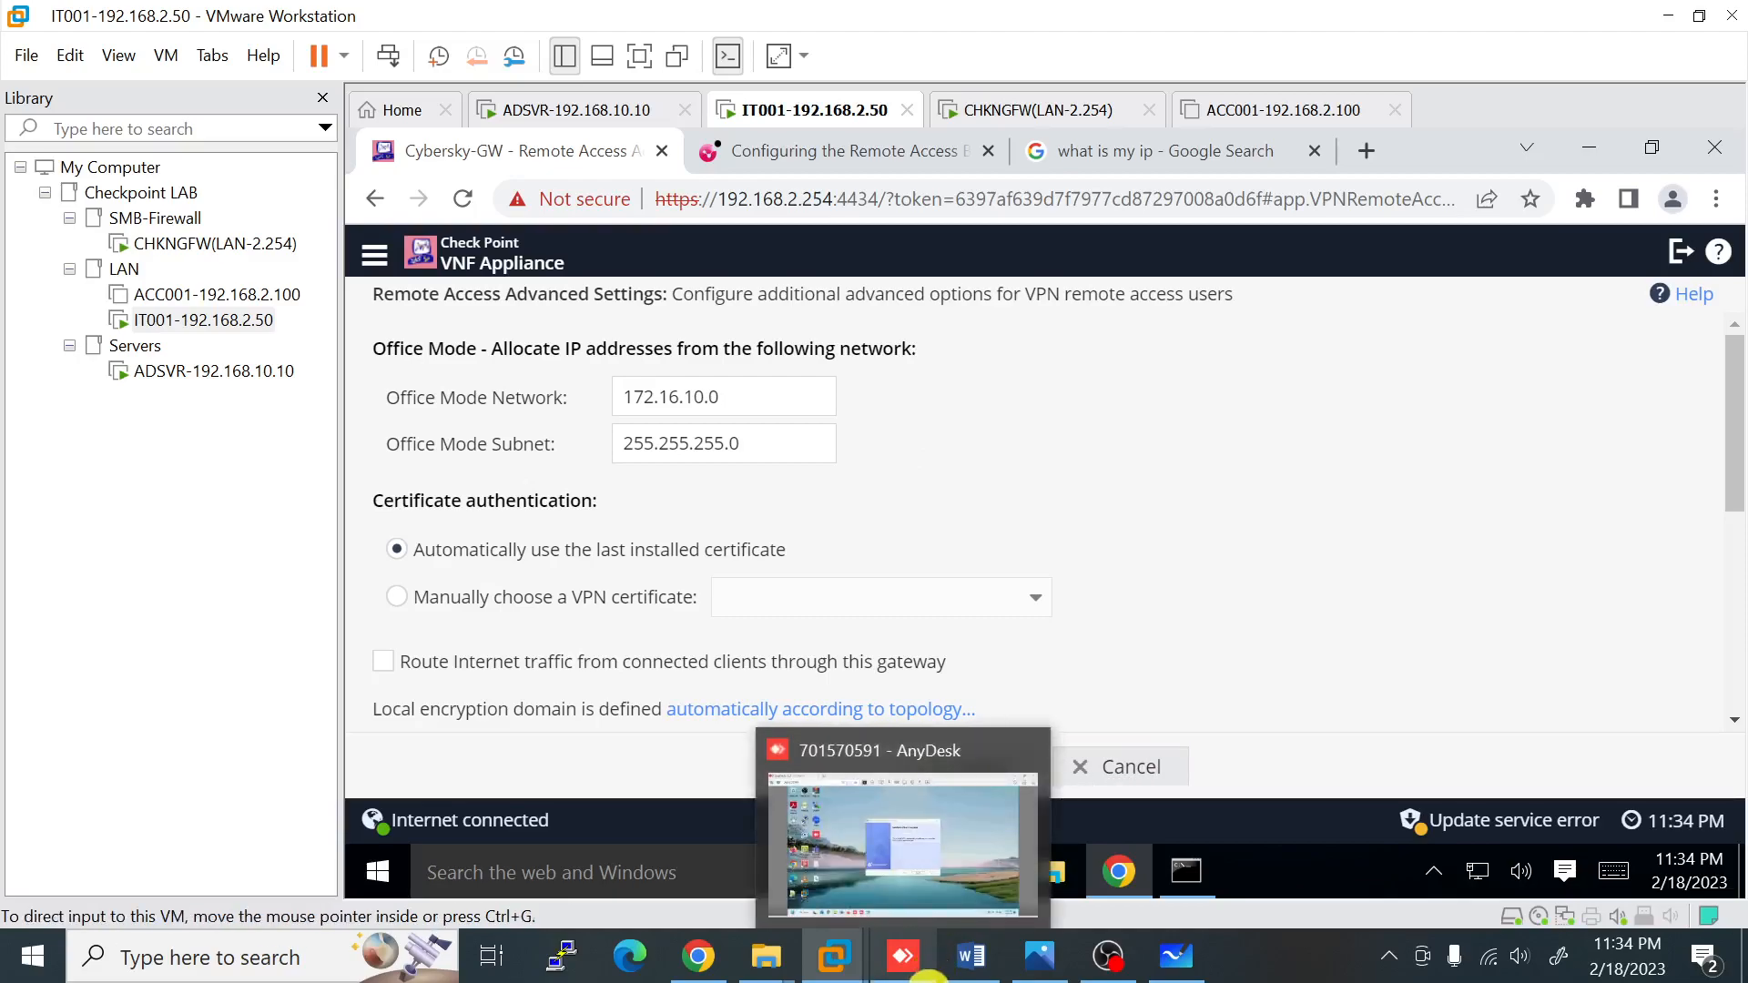
{"action": "left_click", "coordinate": [929, 975]}
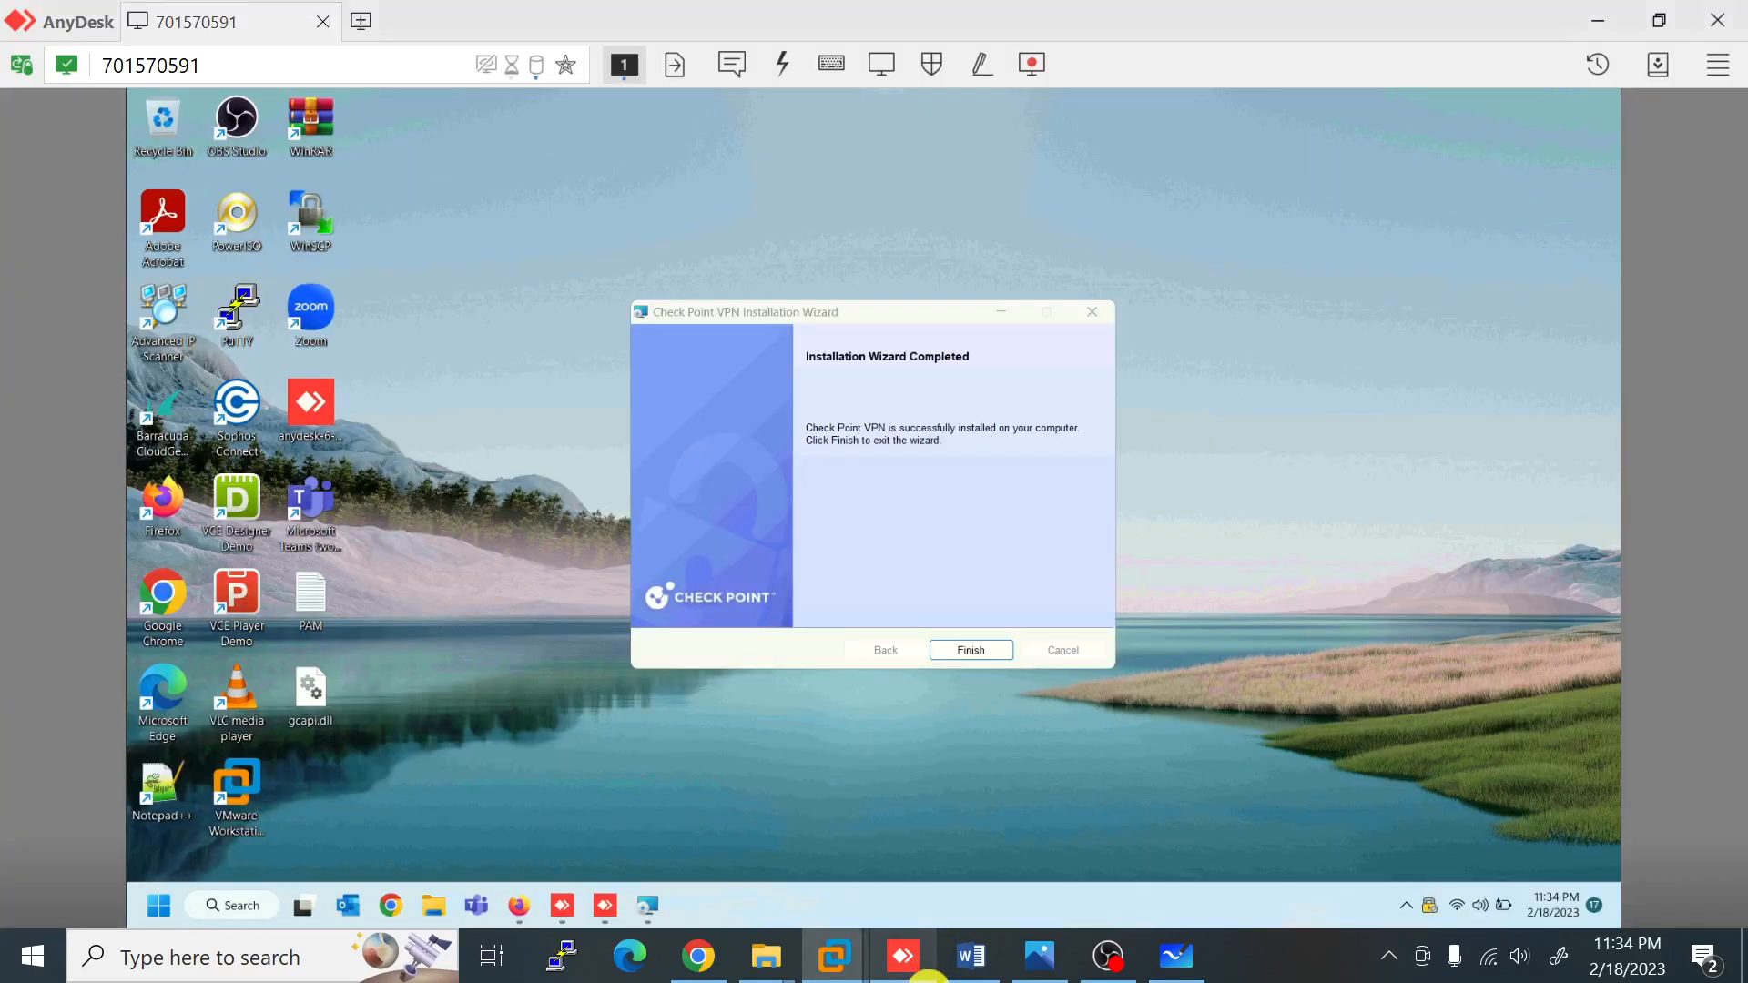
Step: Finish the installer and open VPN Options from the Check Point tray icon
{"action": "left_click", "coordinate": [971, 649]}
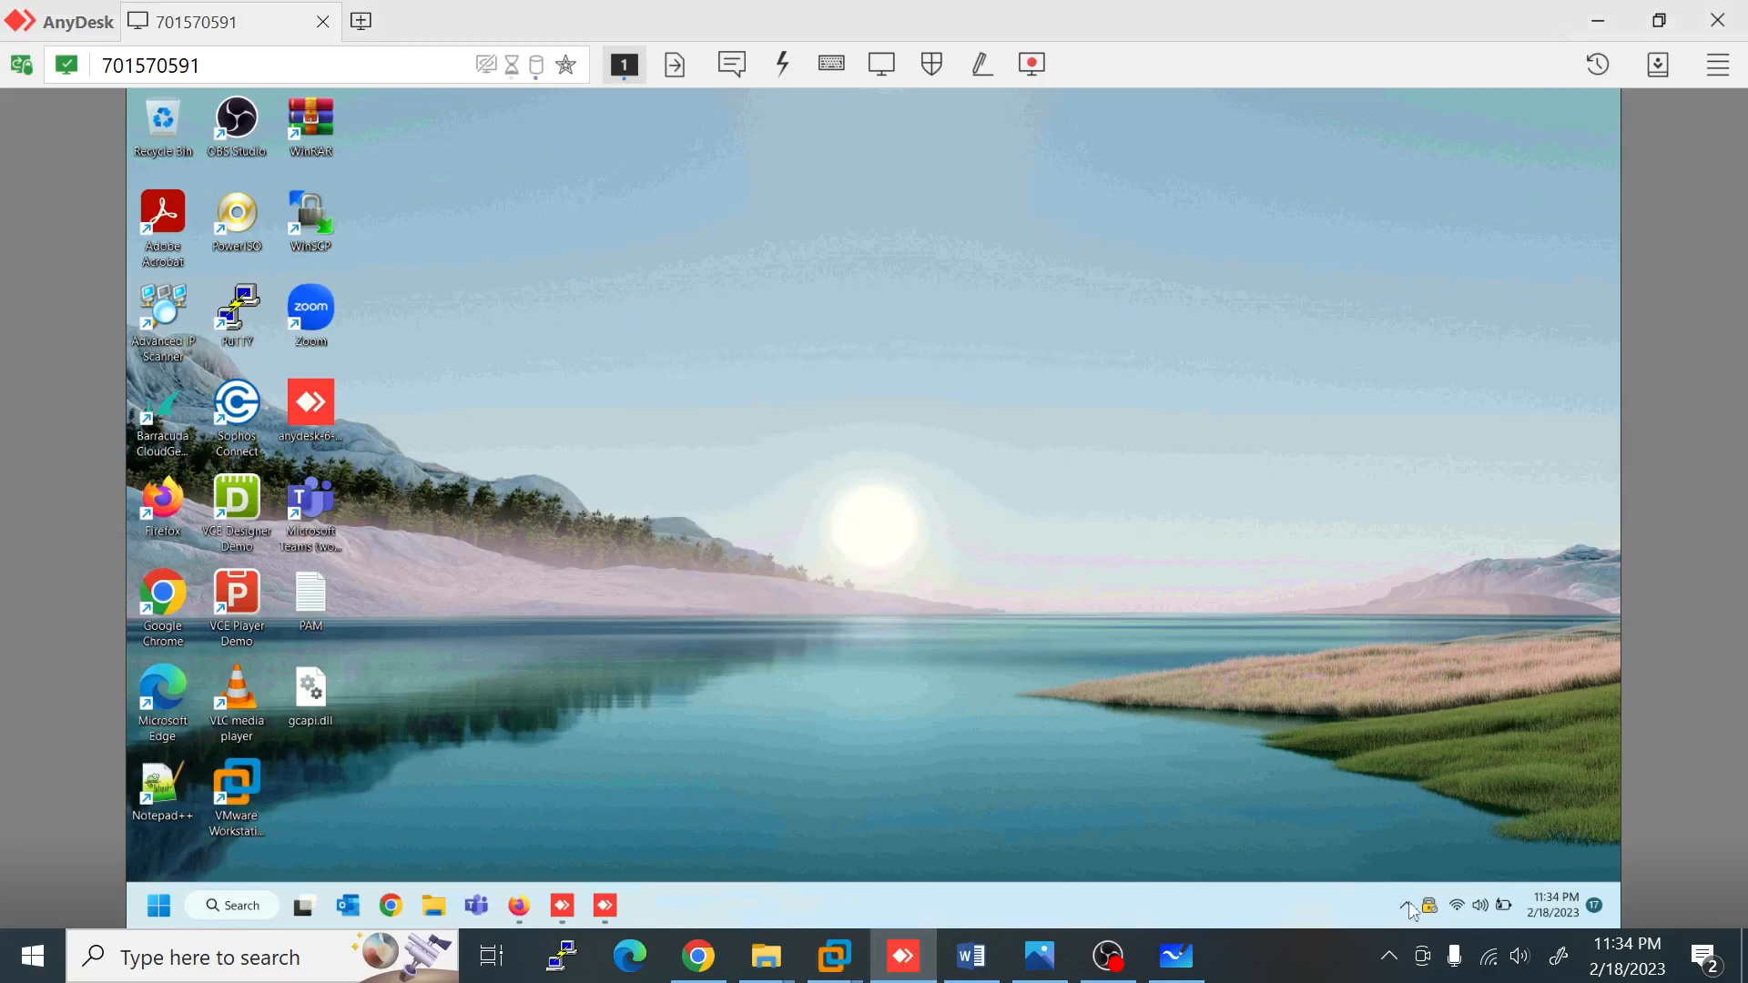
{"action": "mouse_move", "coordinate": [1435, 906]}
{"action": "right_click", "coordinate": [1431, 910]}
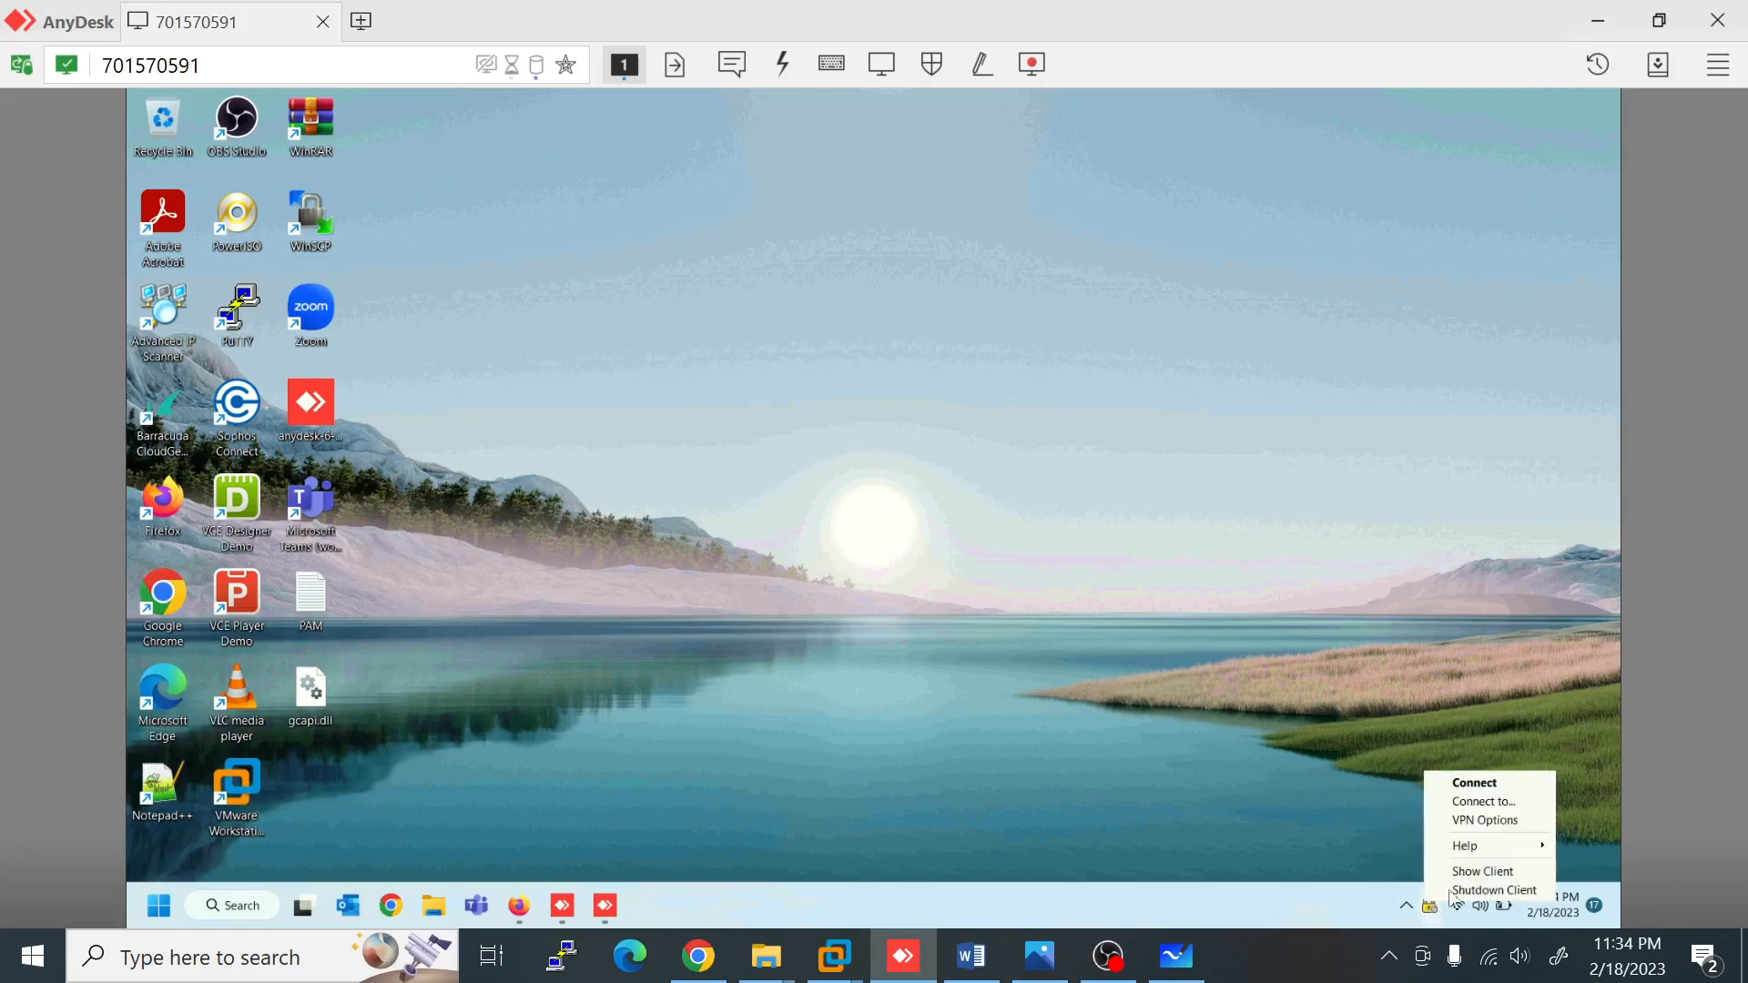
{"action": "left_click", "coordinate": [1500, 821]}
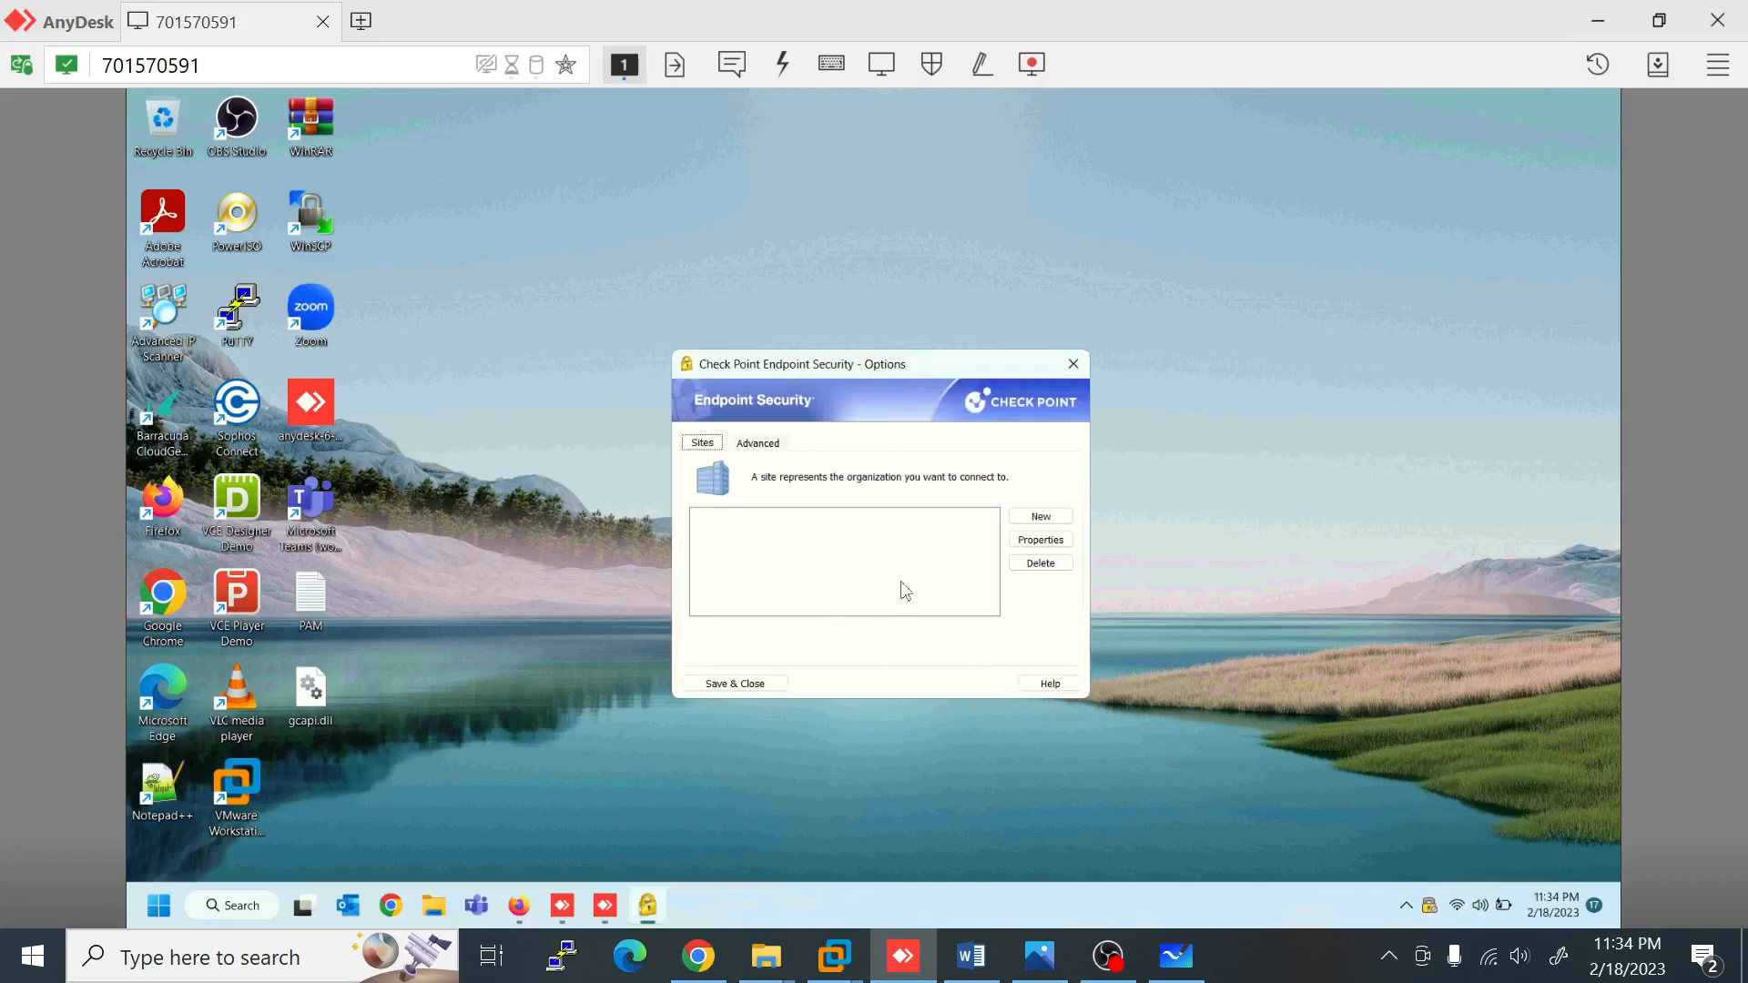
Step: Set the AnyDesk view to original size, then stretch it, and refocus the Options window
{"action": "left_click", "coordinate": [882, 63]}
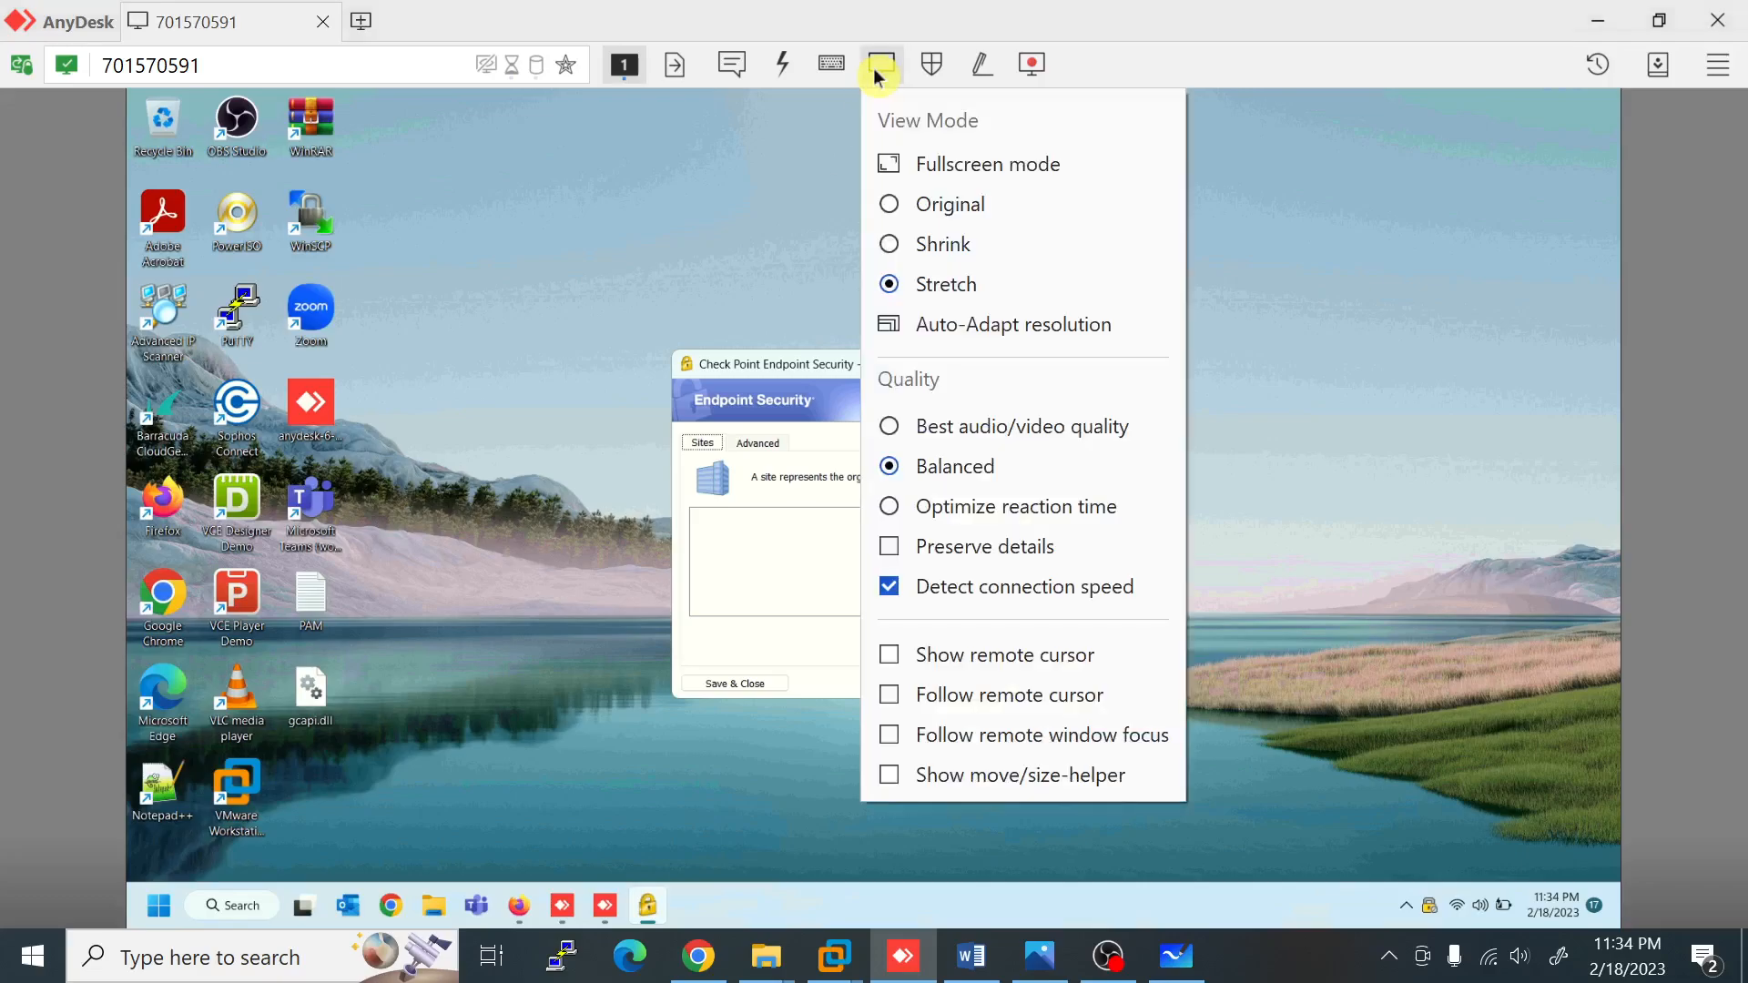
{"action": "left_click", "coordinate": [926, 208]}
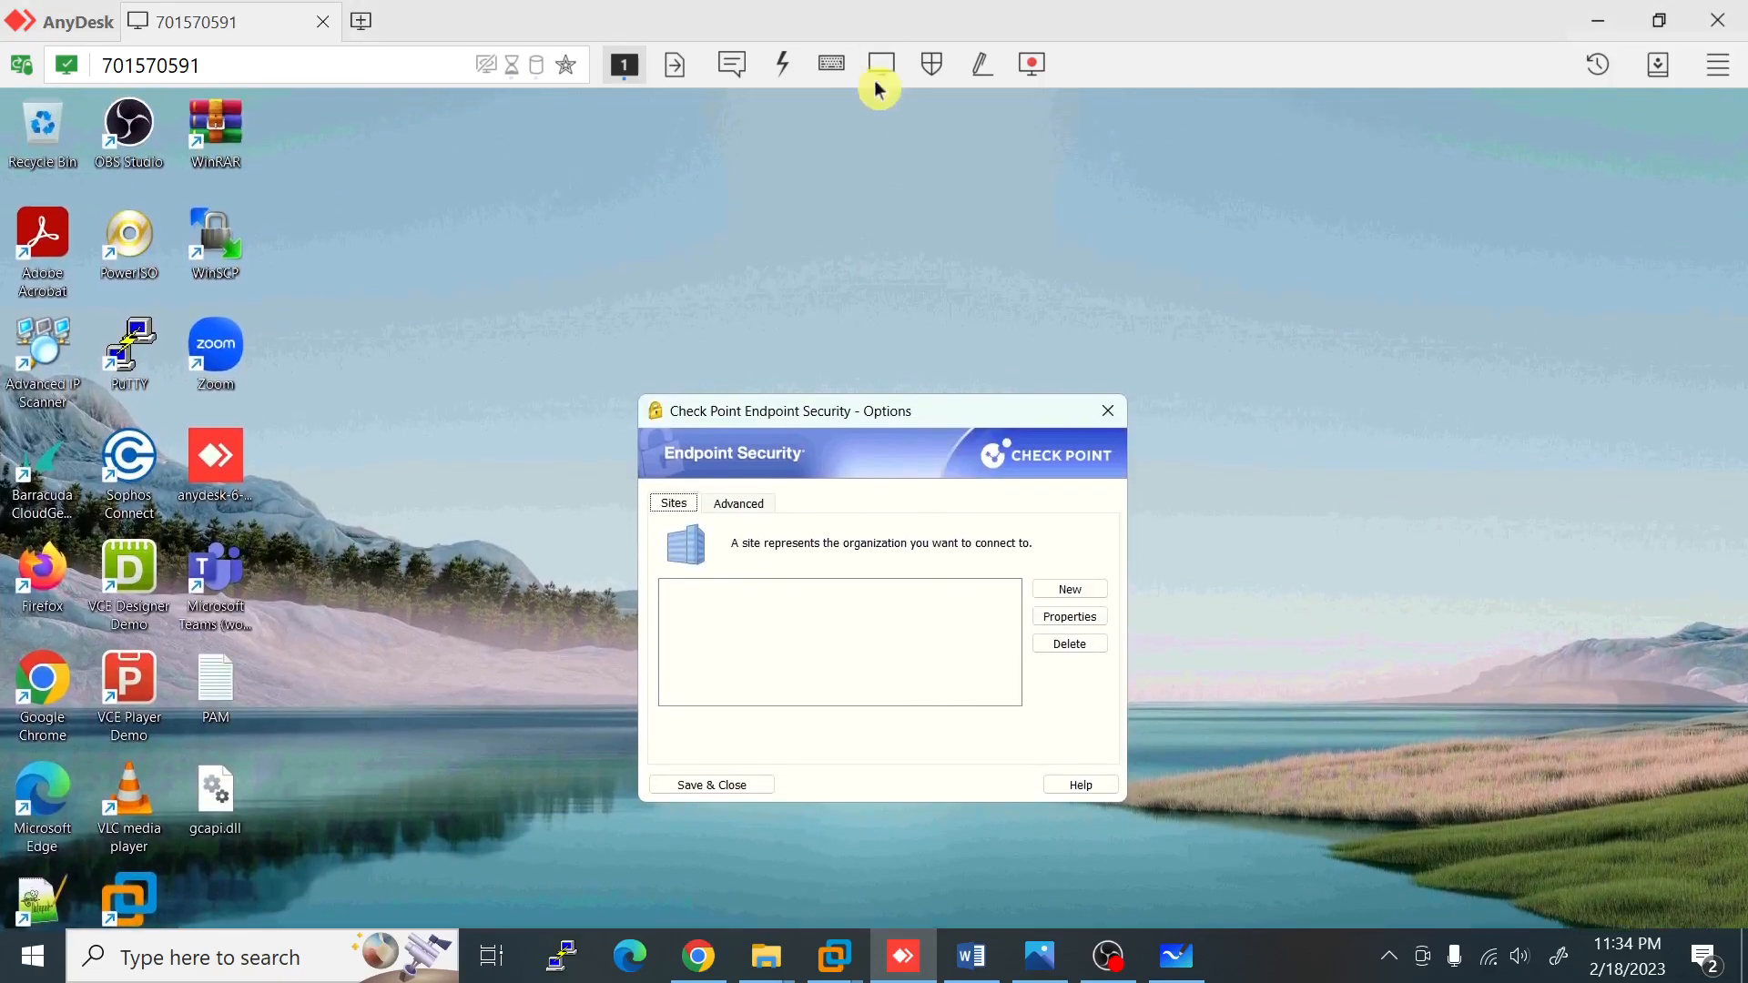
{"action": "left_click", "coordinate": [882, 79]}
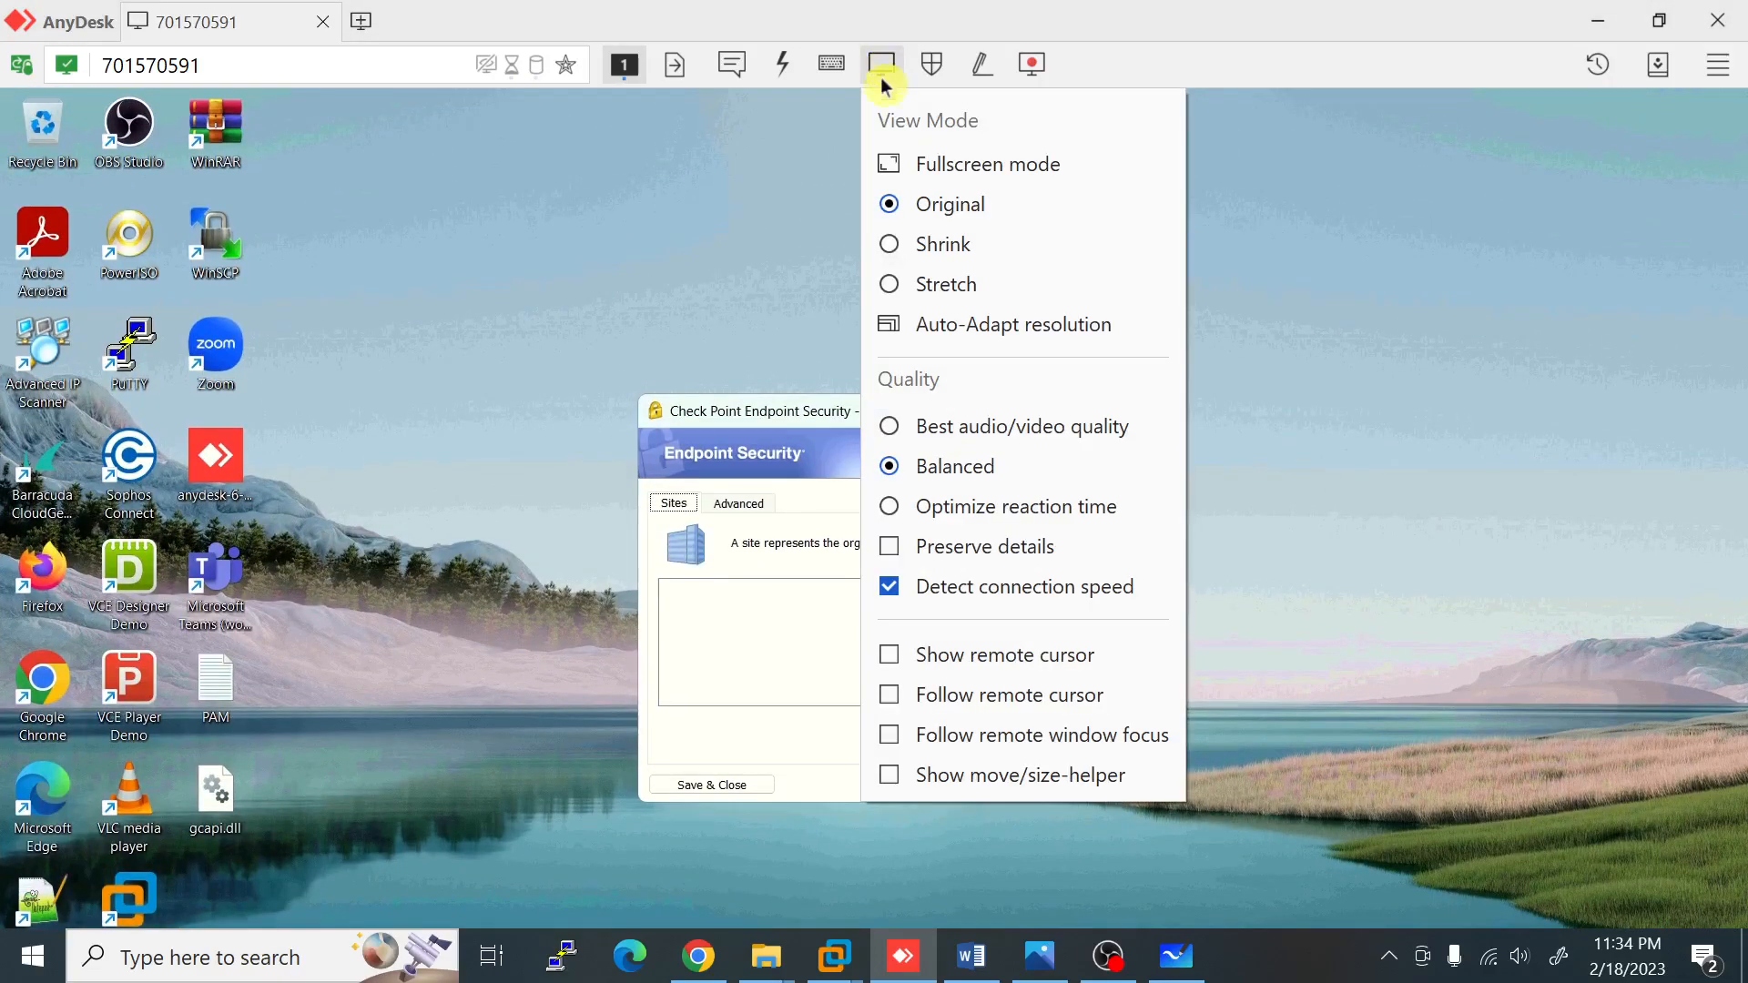
{"action": "left_click", "coordinate": [927, 285]}
{"action": "left_click", "coordinate": [926, 286]}
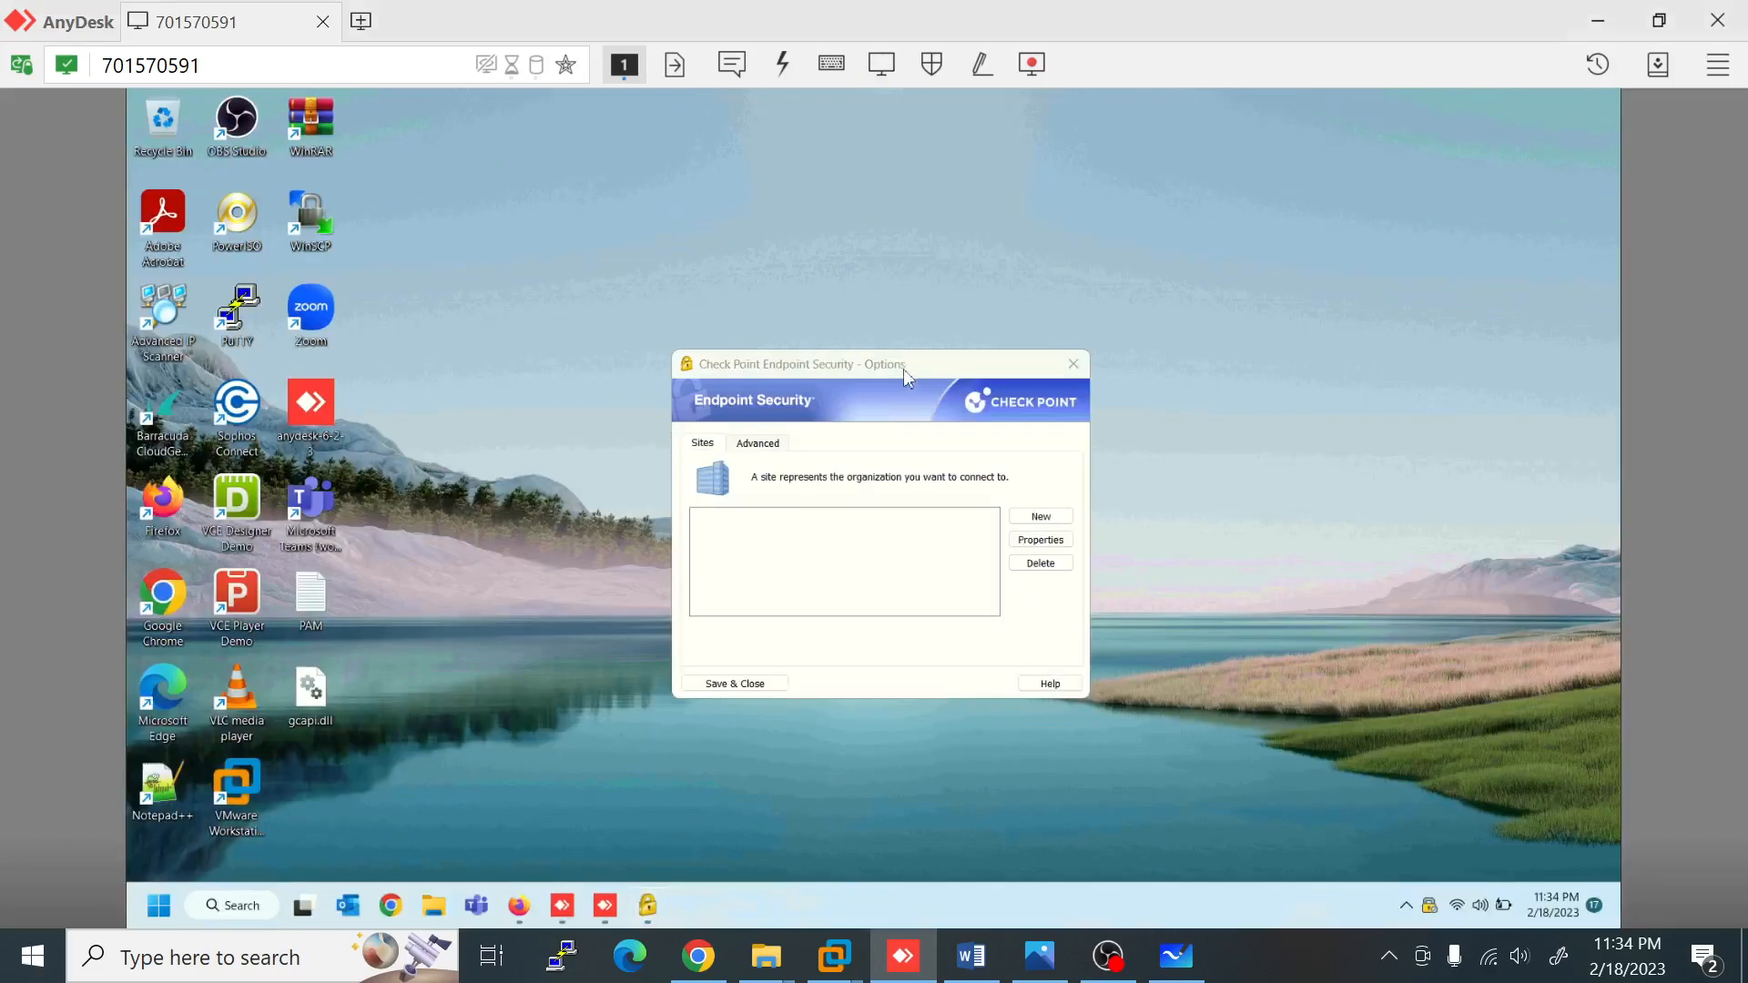
{"action": "left_click", "coordinate": [915, 362]}
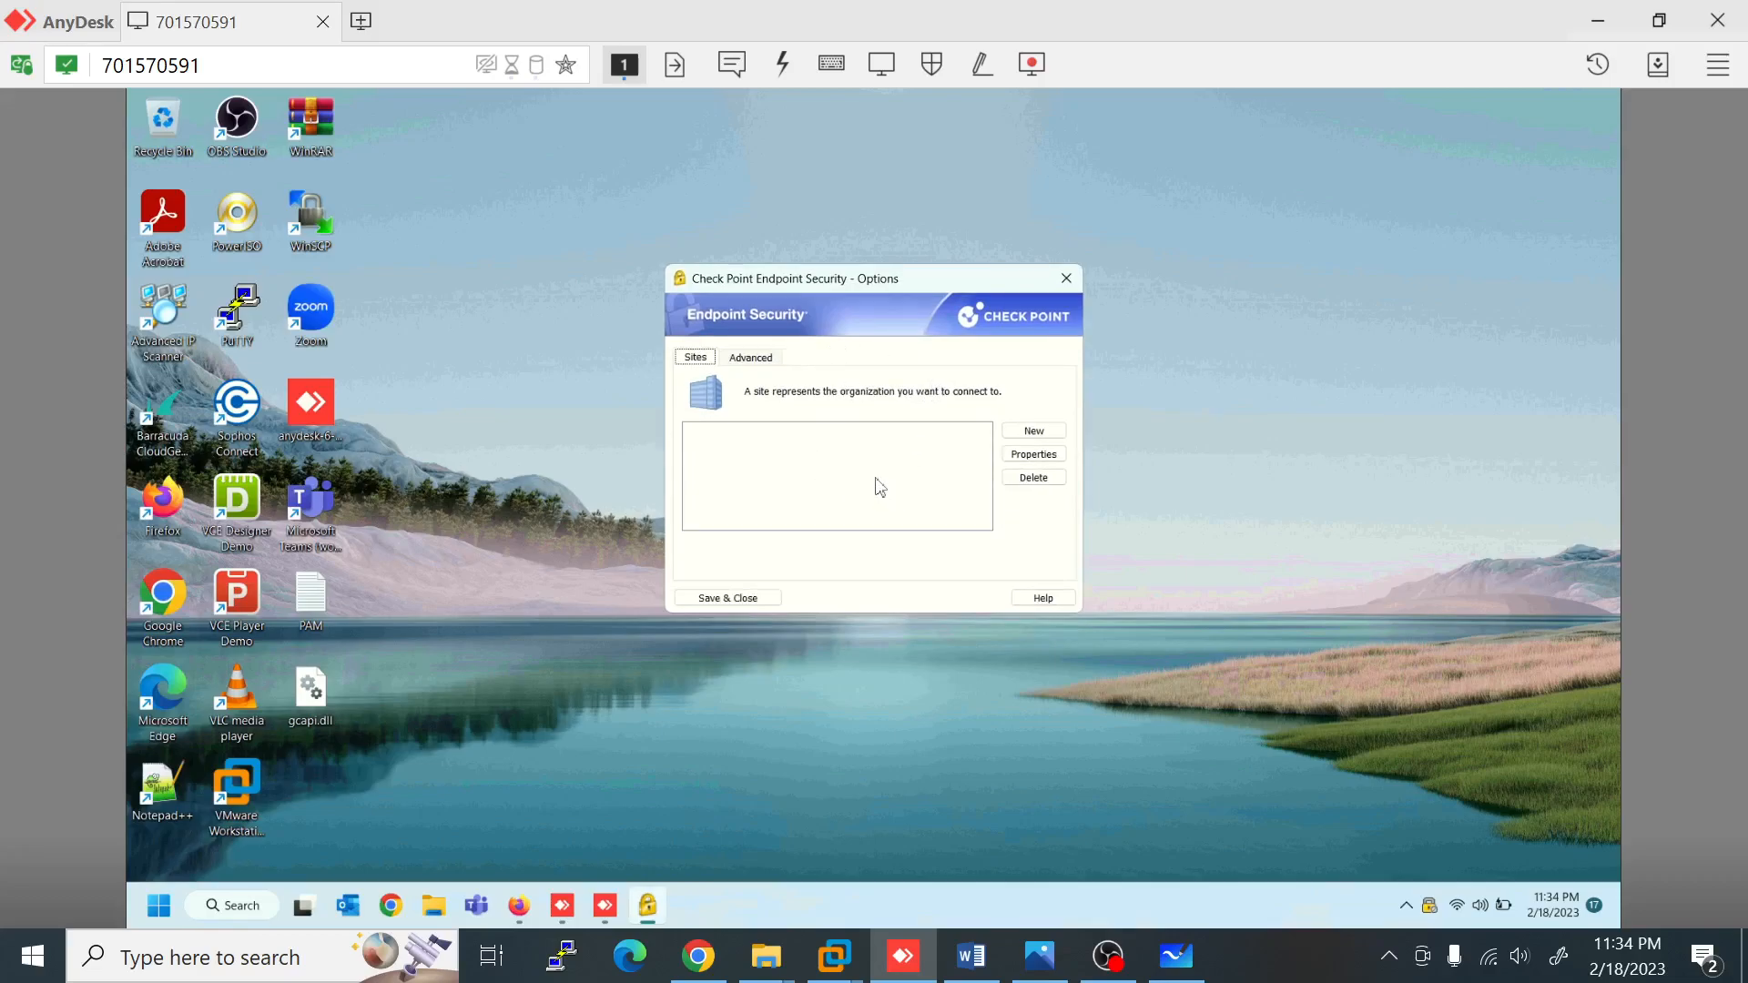
Step: Create a new site with server address 123.231.44.91, checking the network diagram for it
{"action": "left_click", "coordinate": [1028, 441]}
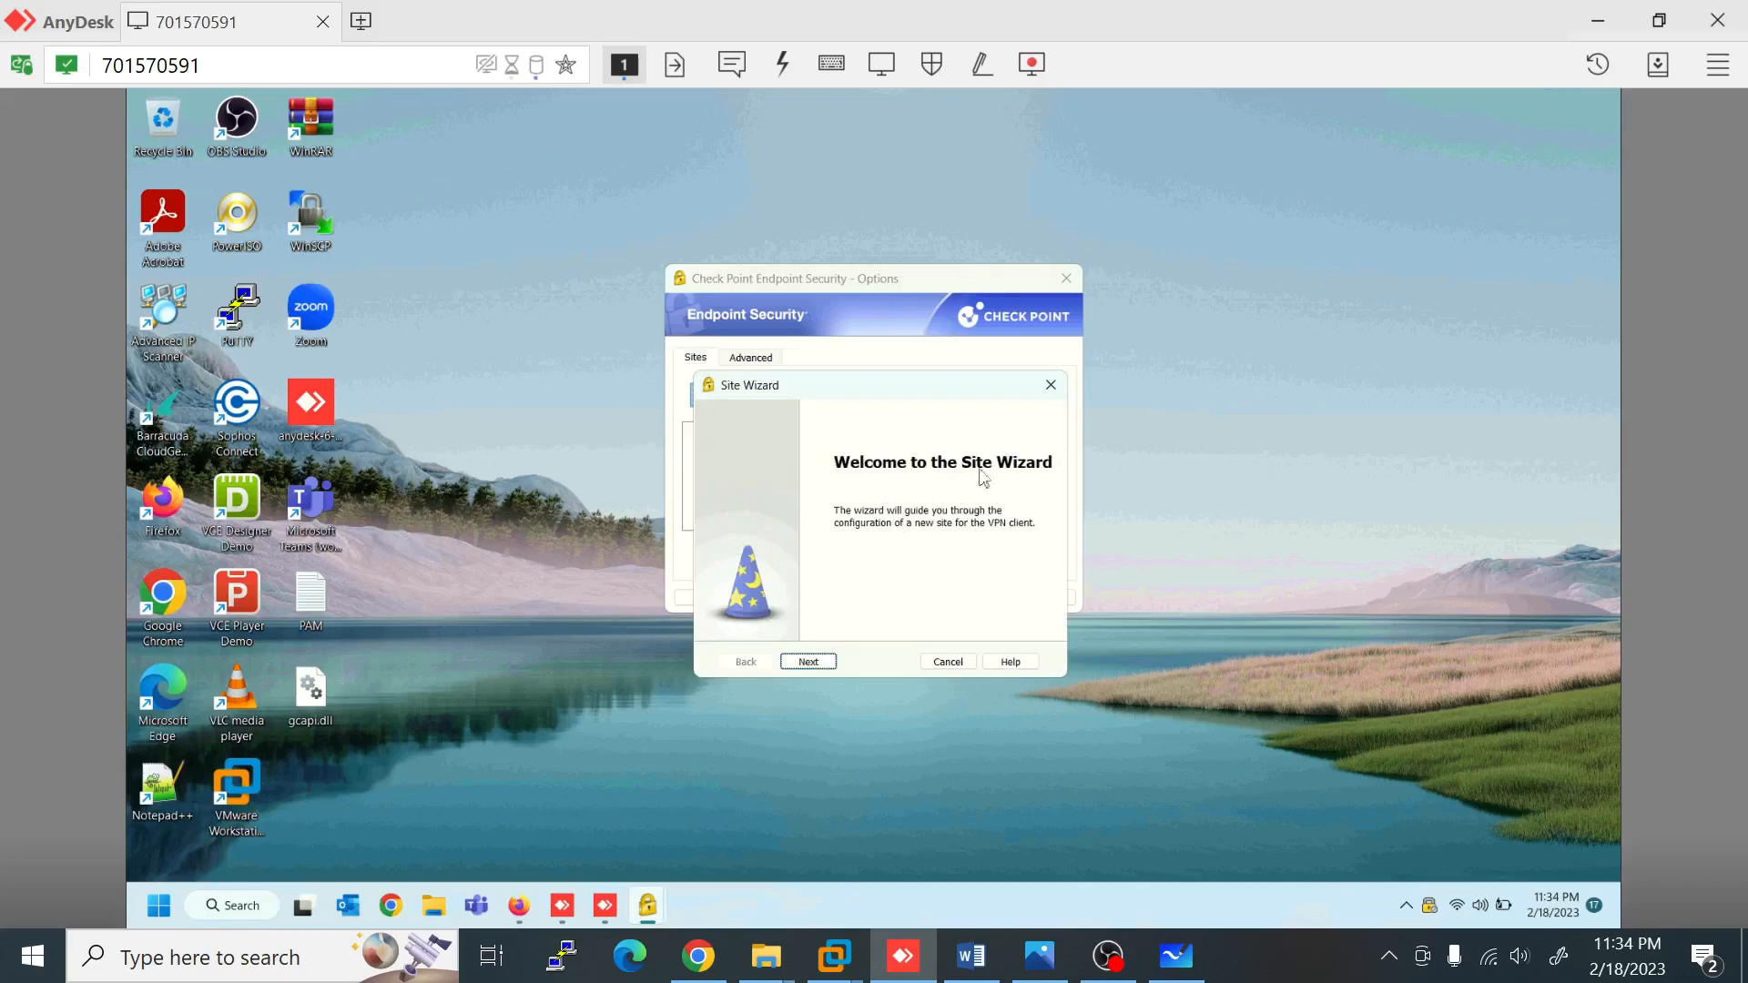
{"action": "left_click", "coordinate": [815, 662]}
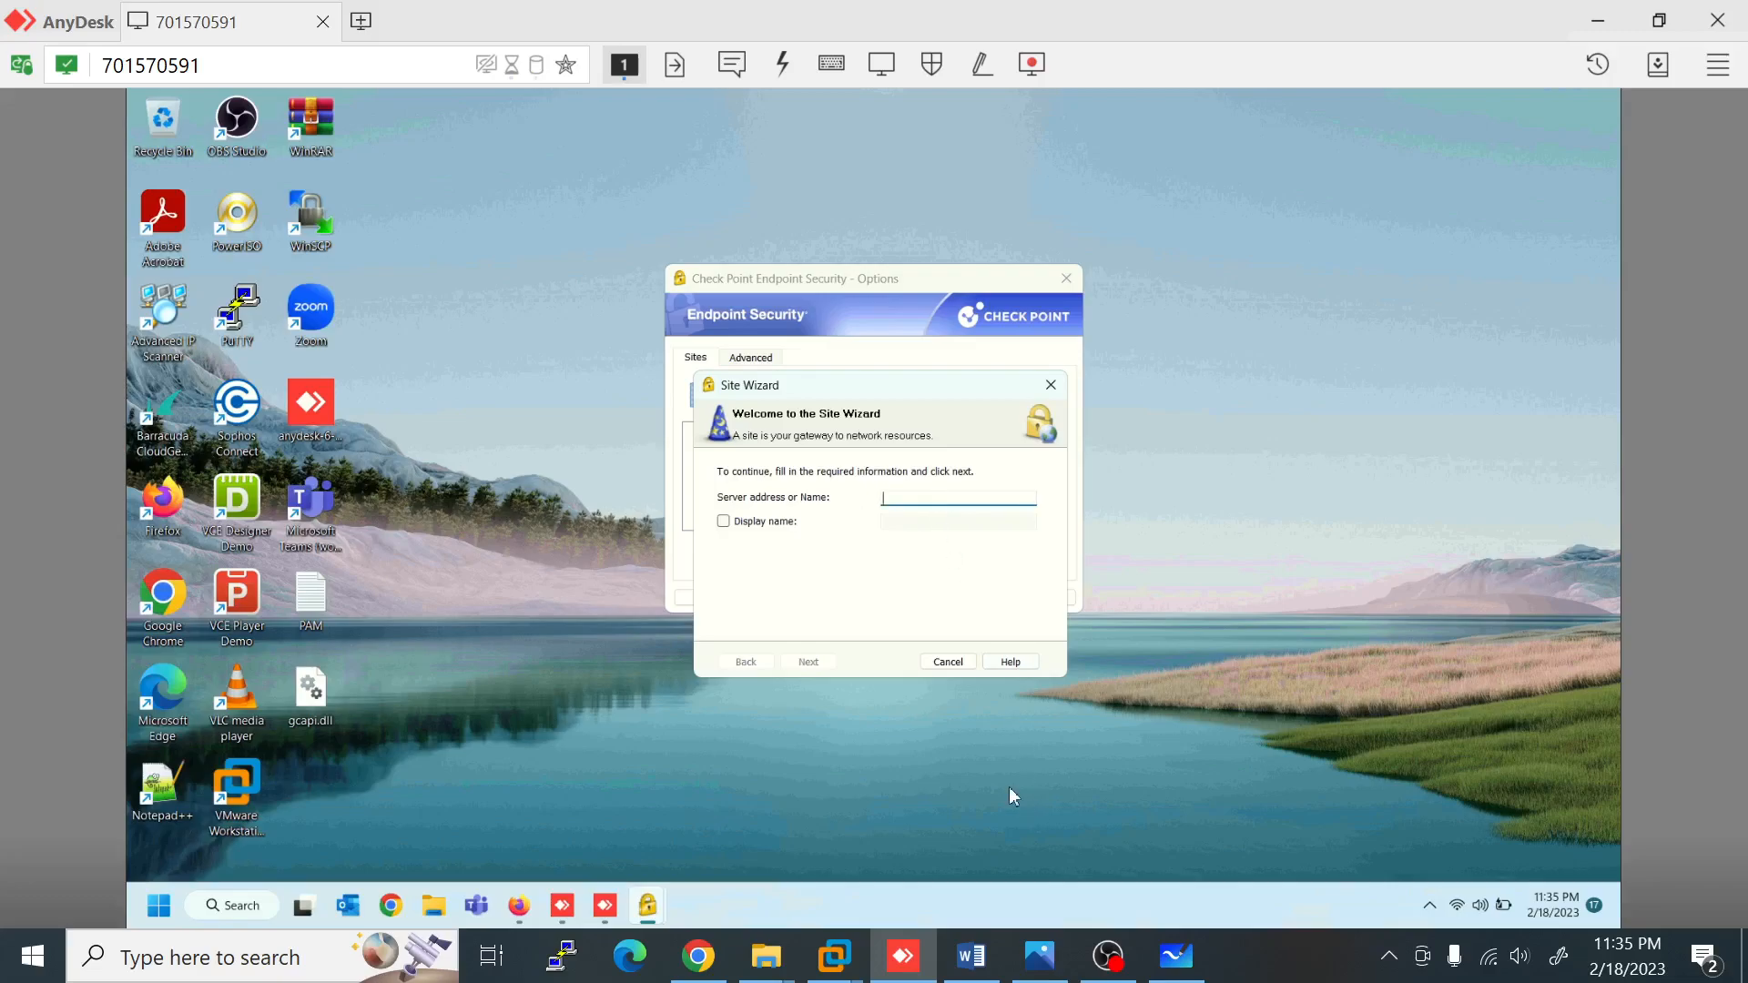
{"action": "left_click", "coordinate": [1041, 967]}
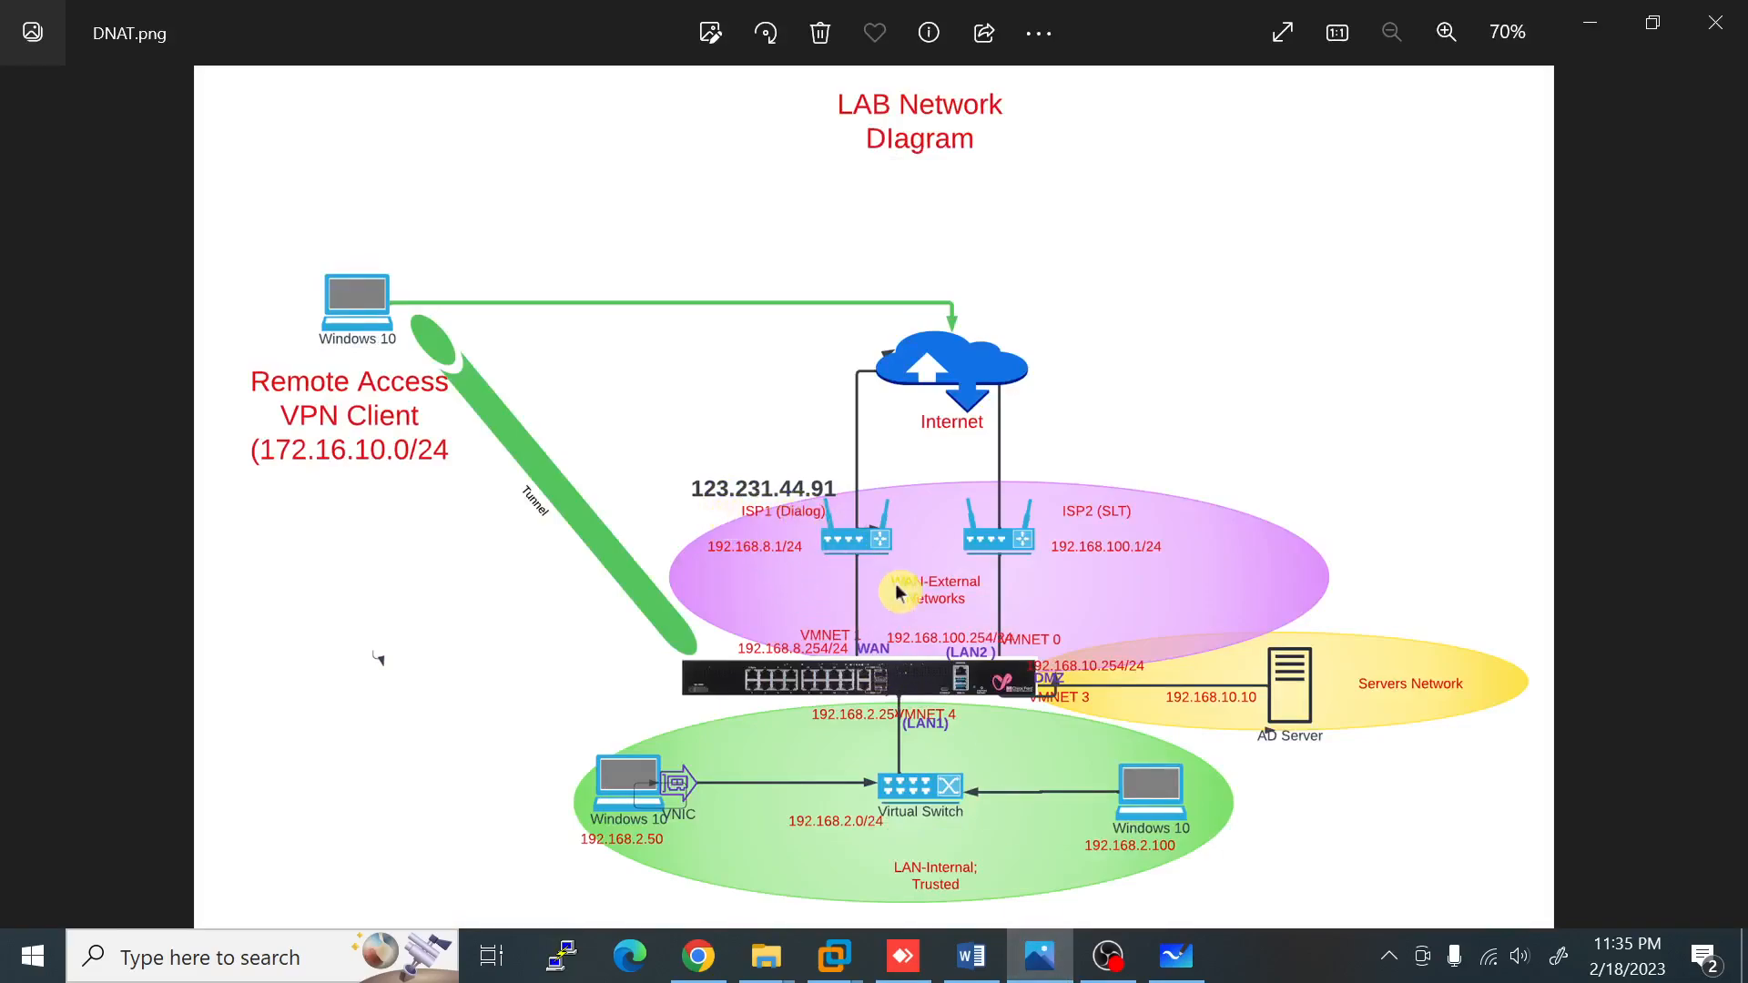
{"action": "left_click", "coordinate": [904, 956]}
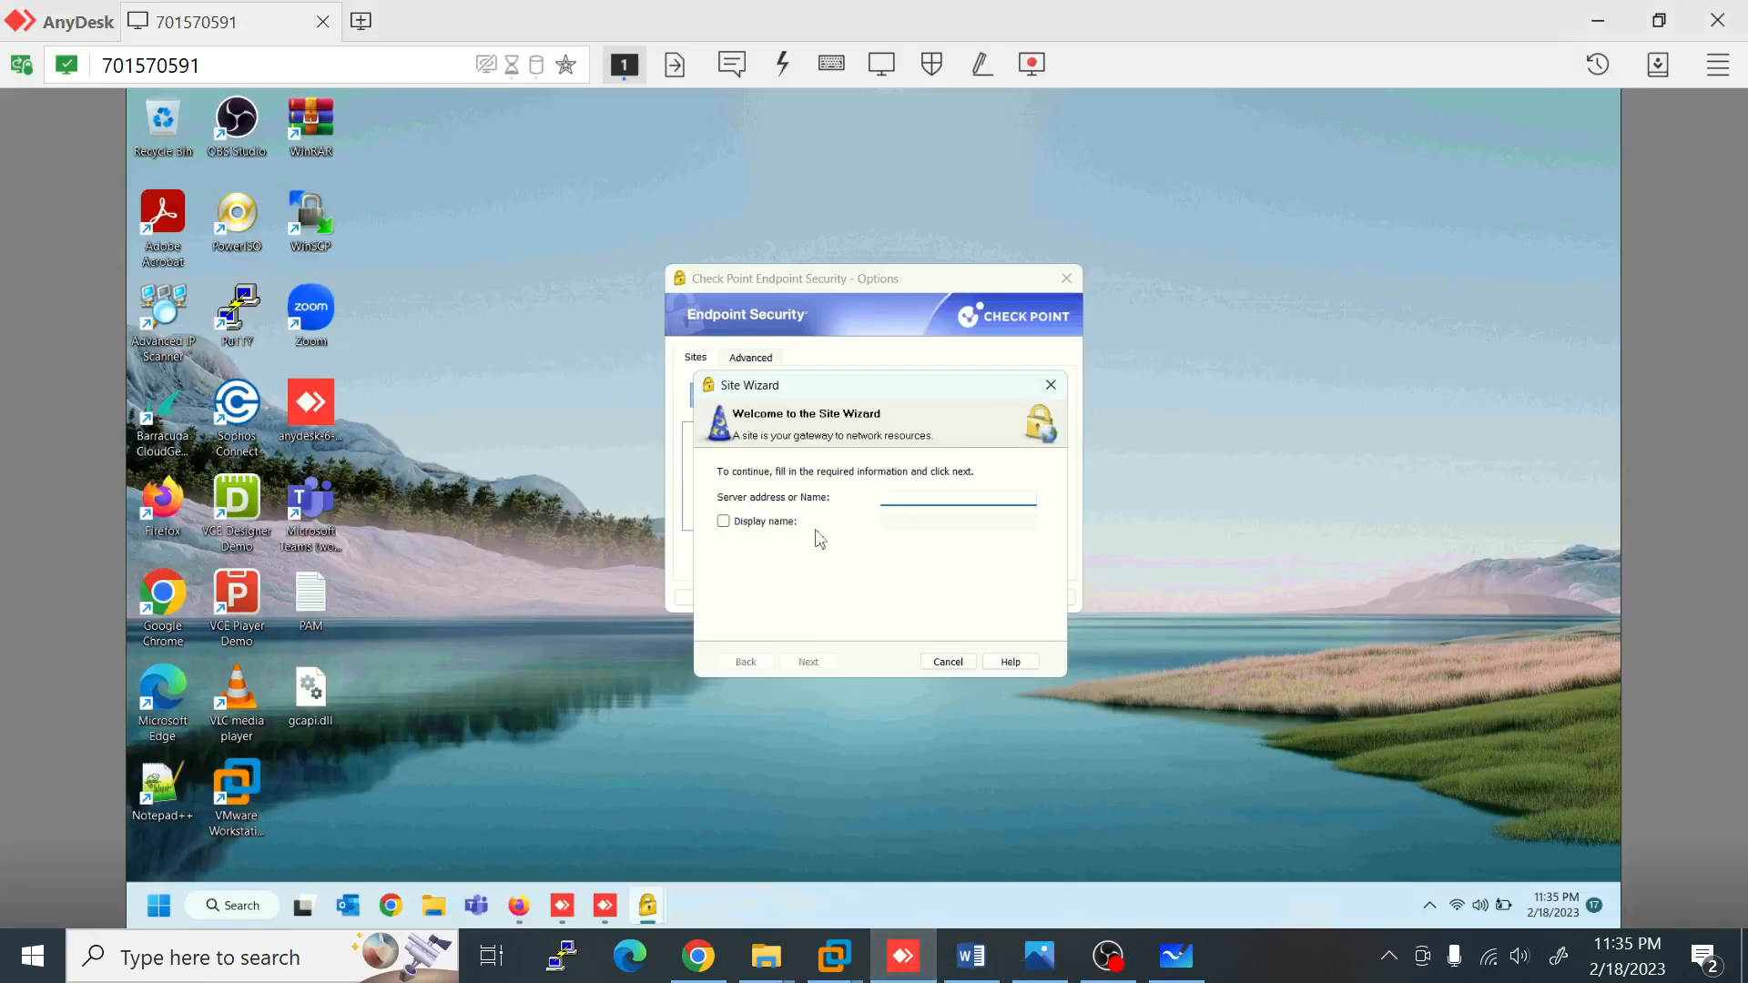
{"action": "type", "text": "123."}
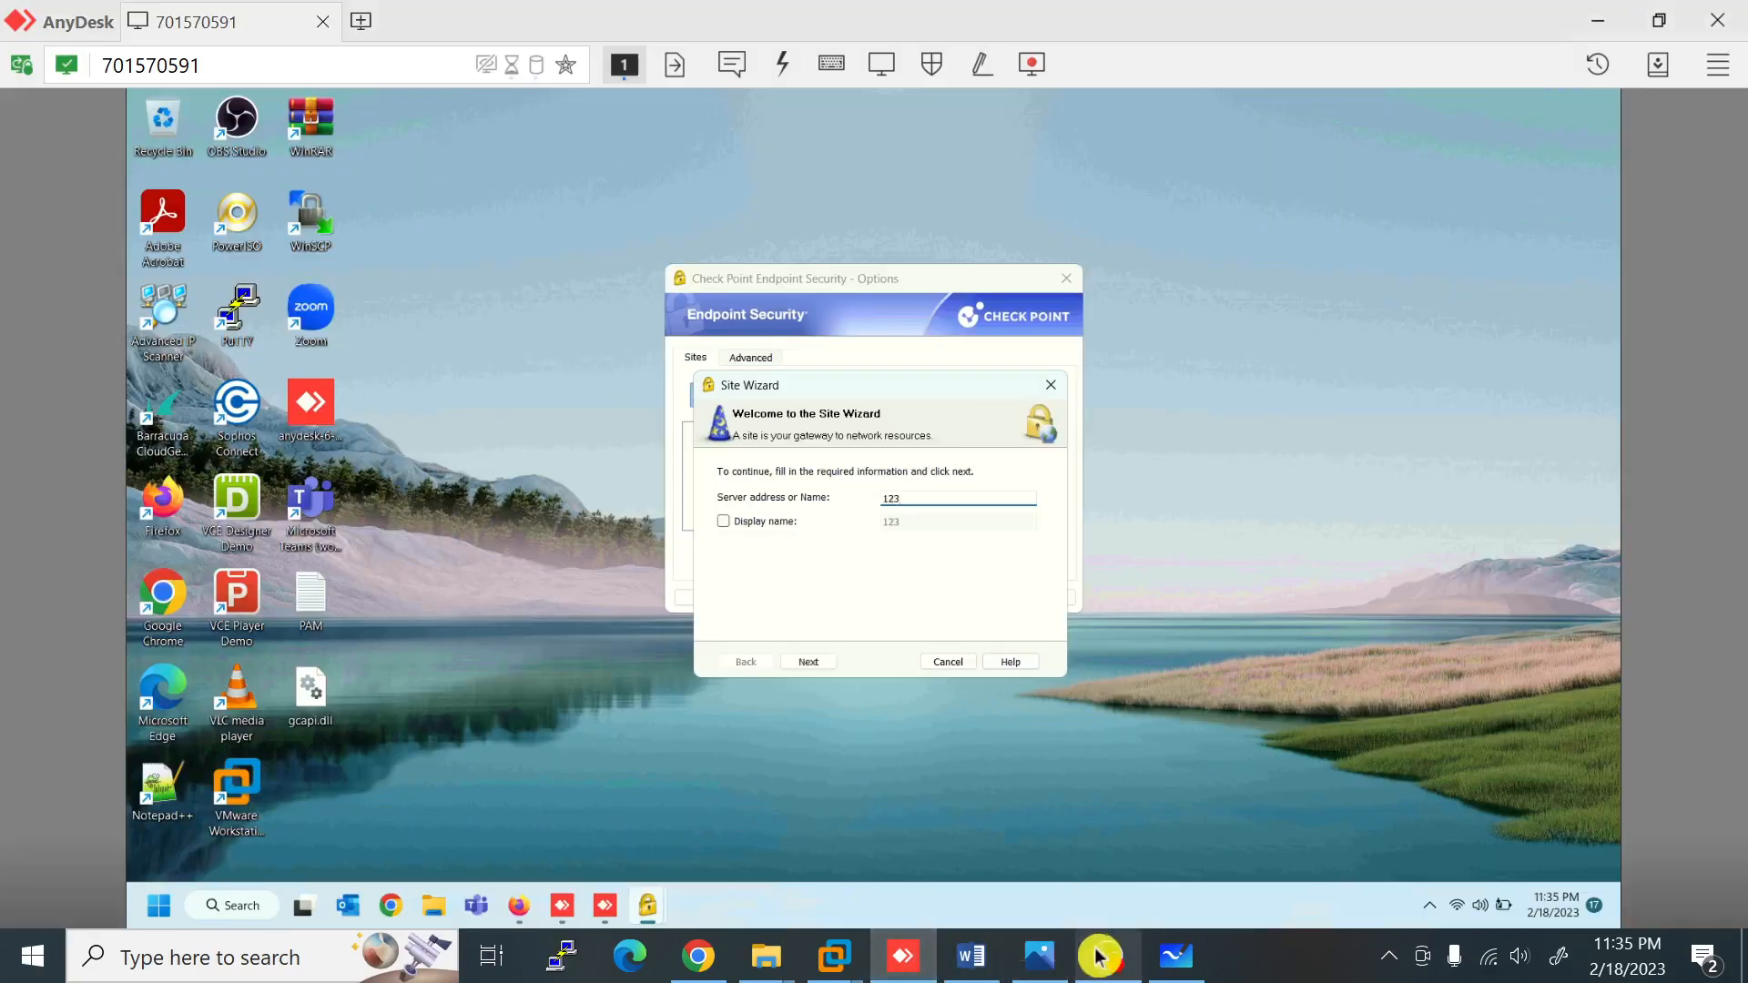
{"action": "left_click", "coordinate": [1050, 971]}
{"action": "left_click", "coordinate": [903, 956]}
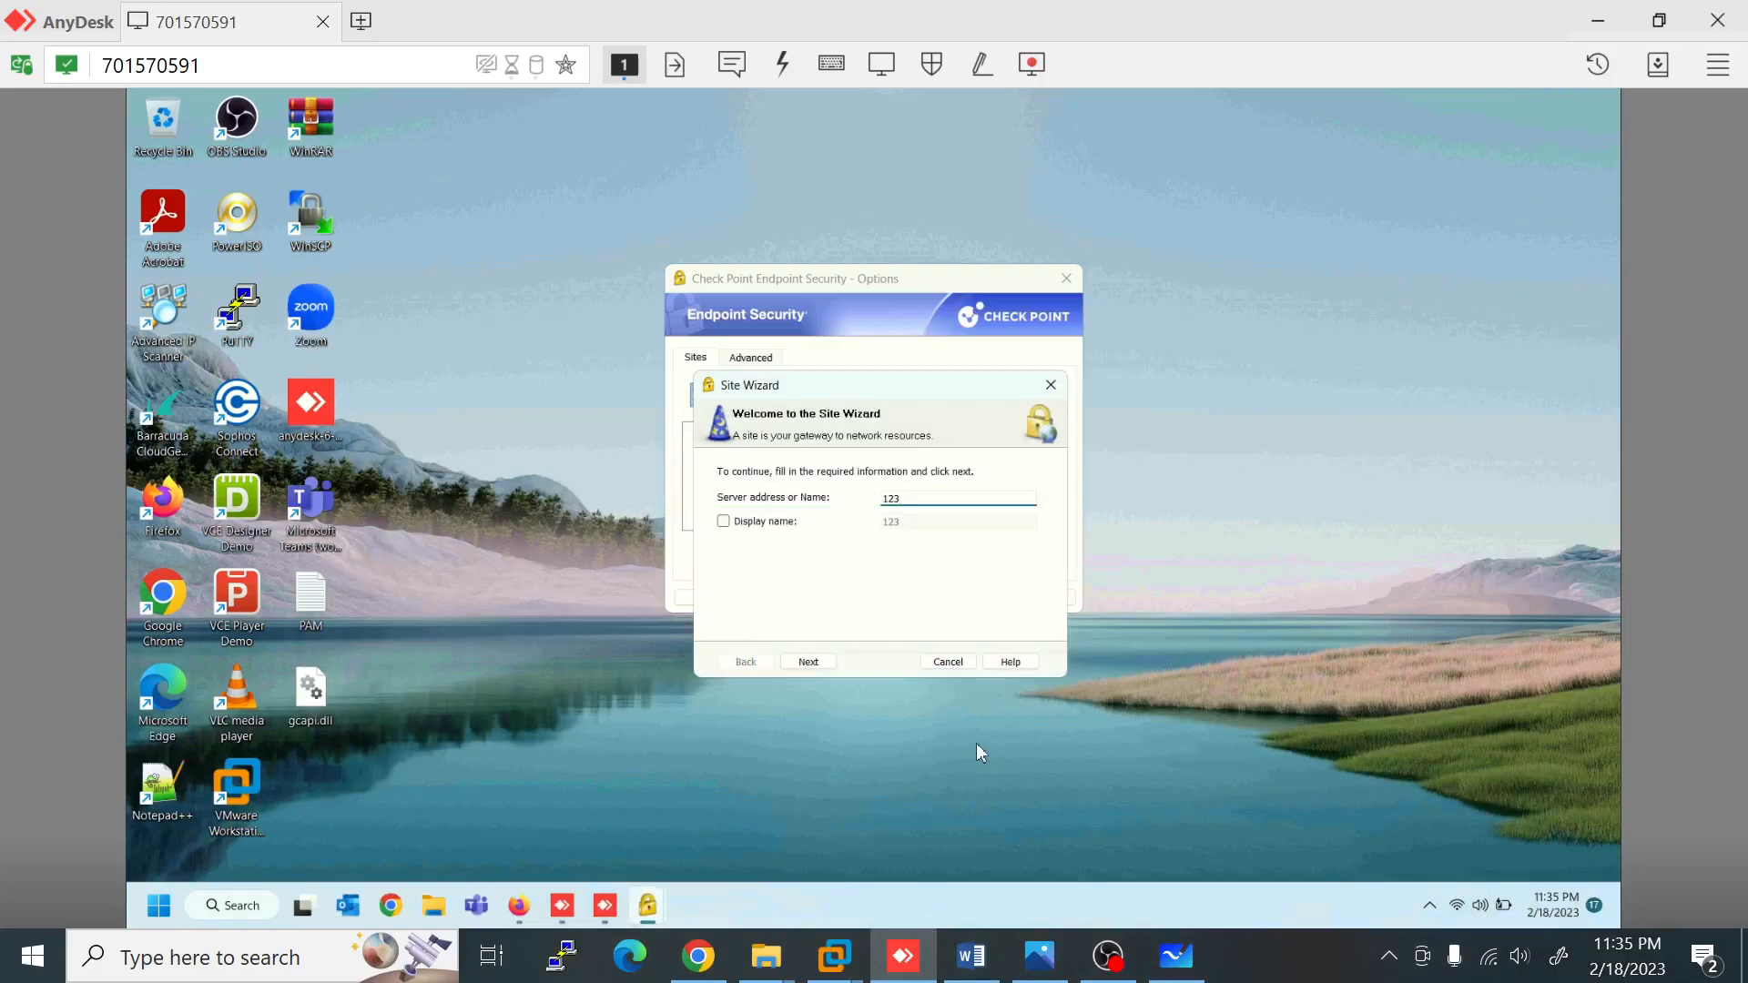
{"action": "type", "text": "231"}
{"action": "left_click", "coordinate": [1056, 970]}
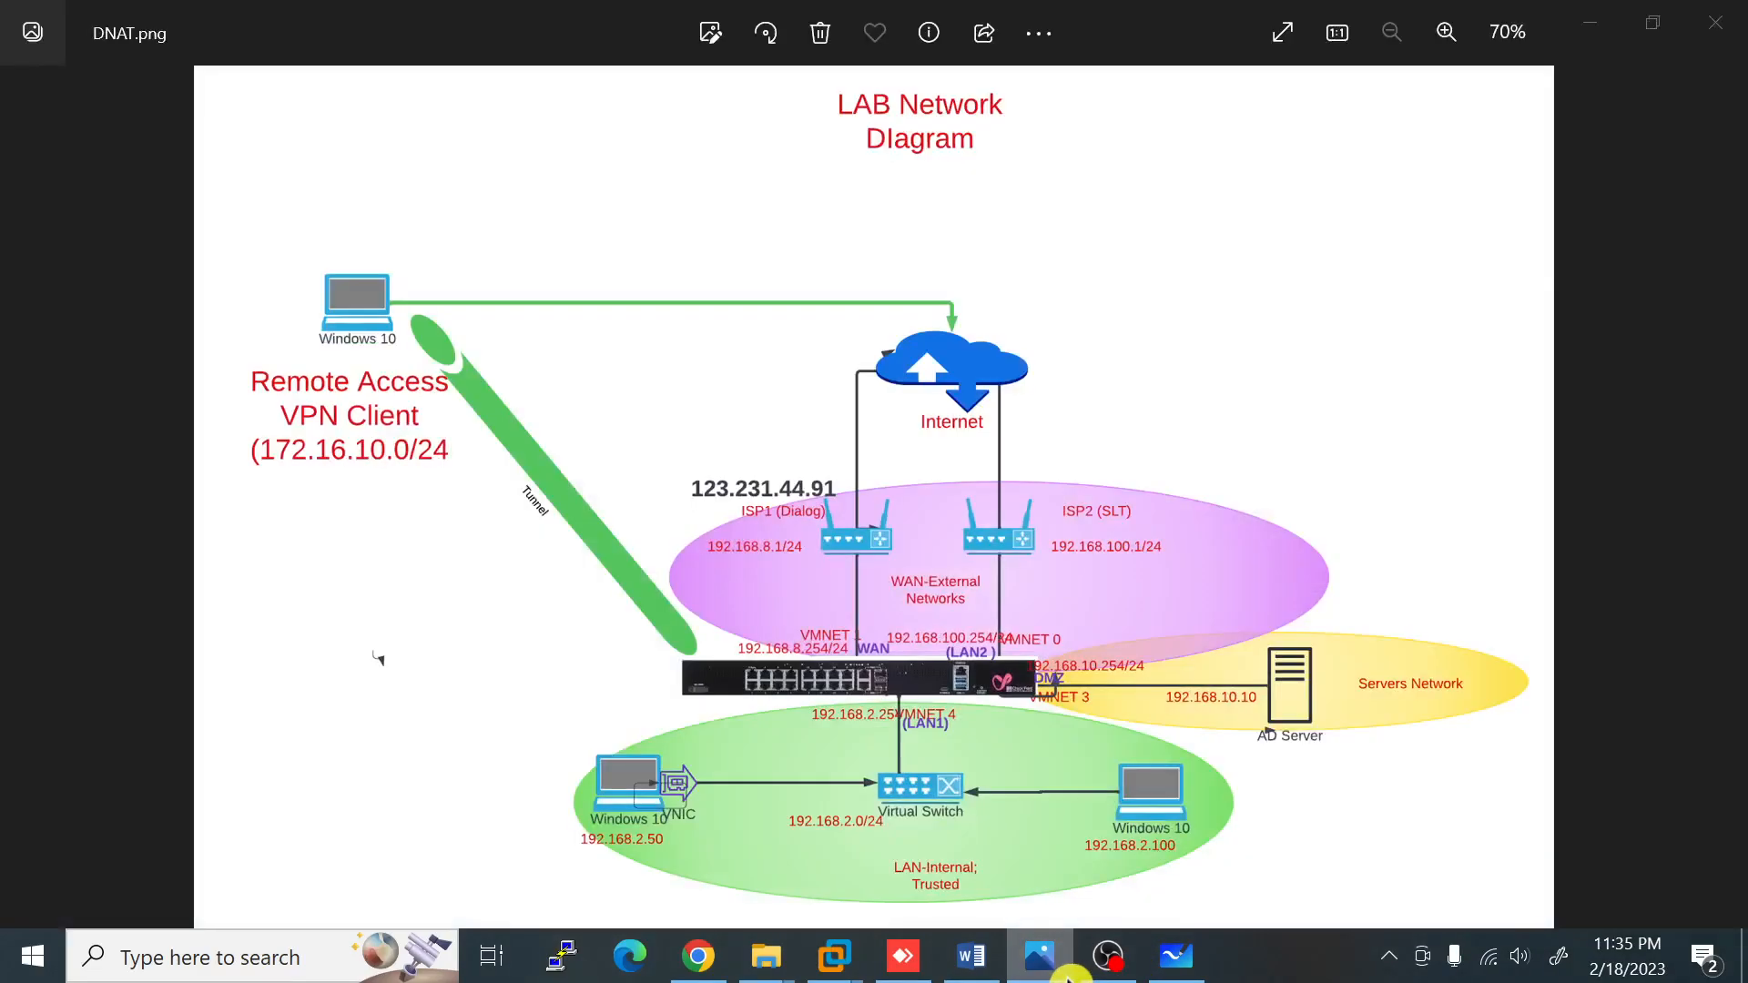
{"action": "left_click", "coordinate": [1066, 976]}
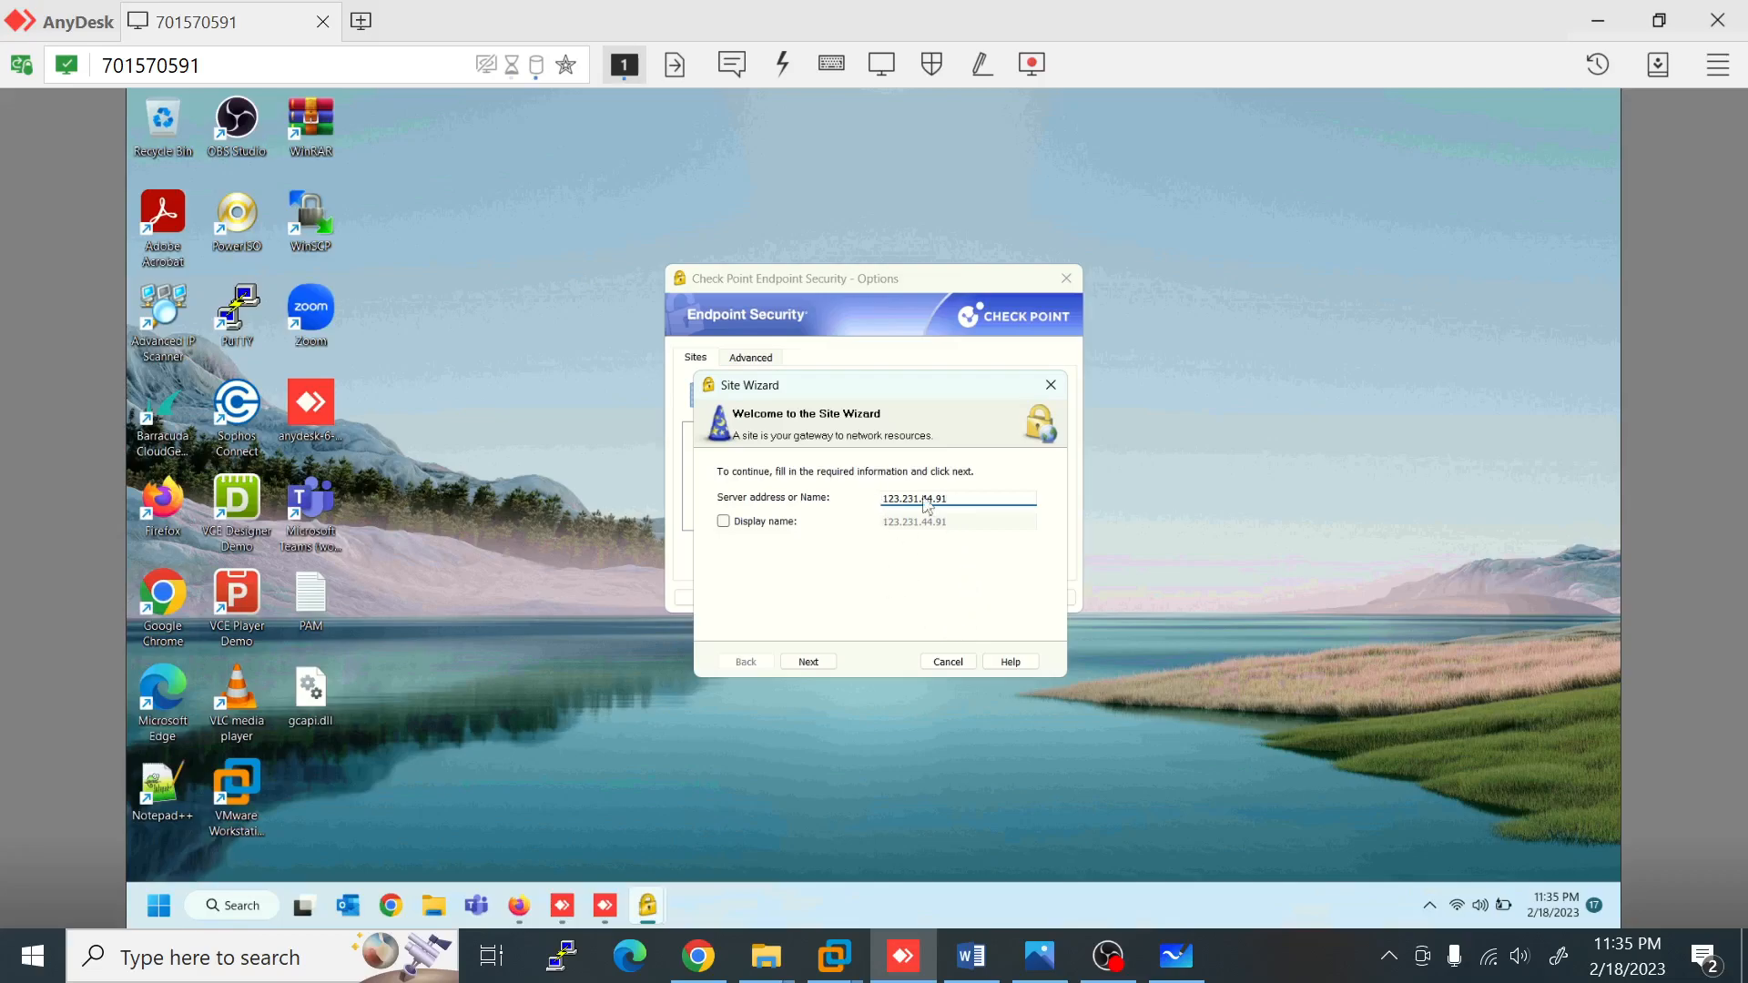
{"action": "left_click", "coordinate": [822, 663]}
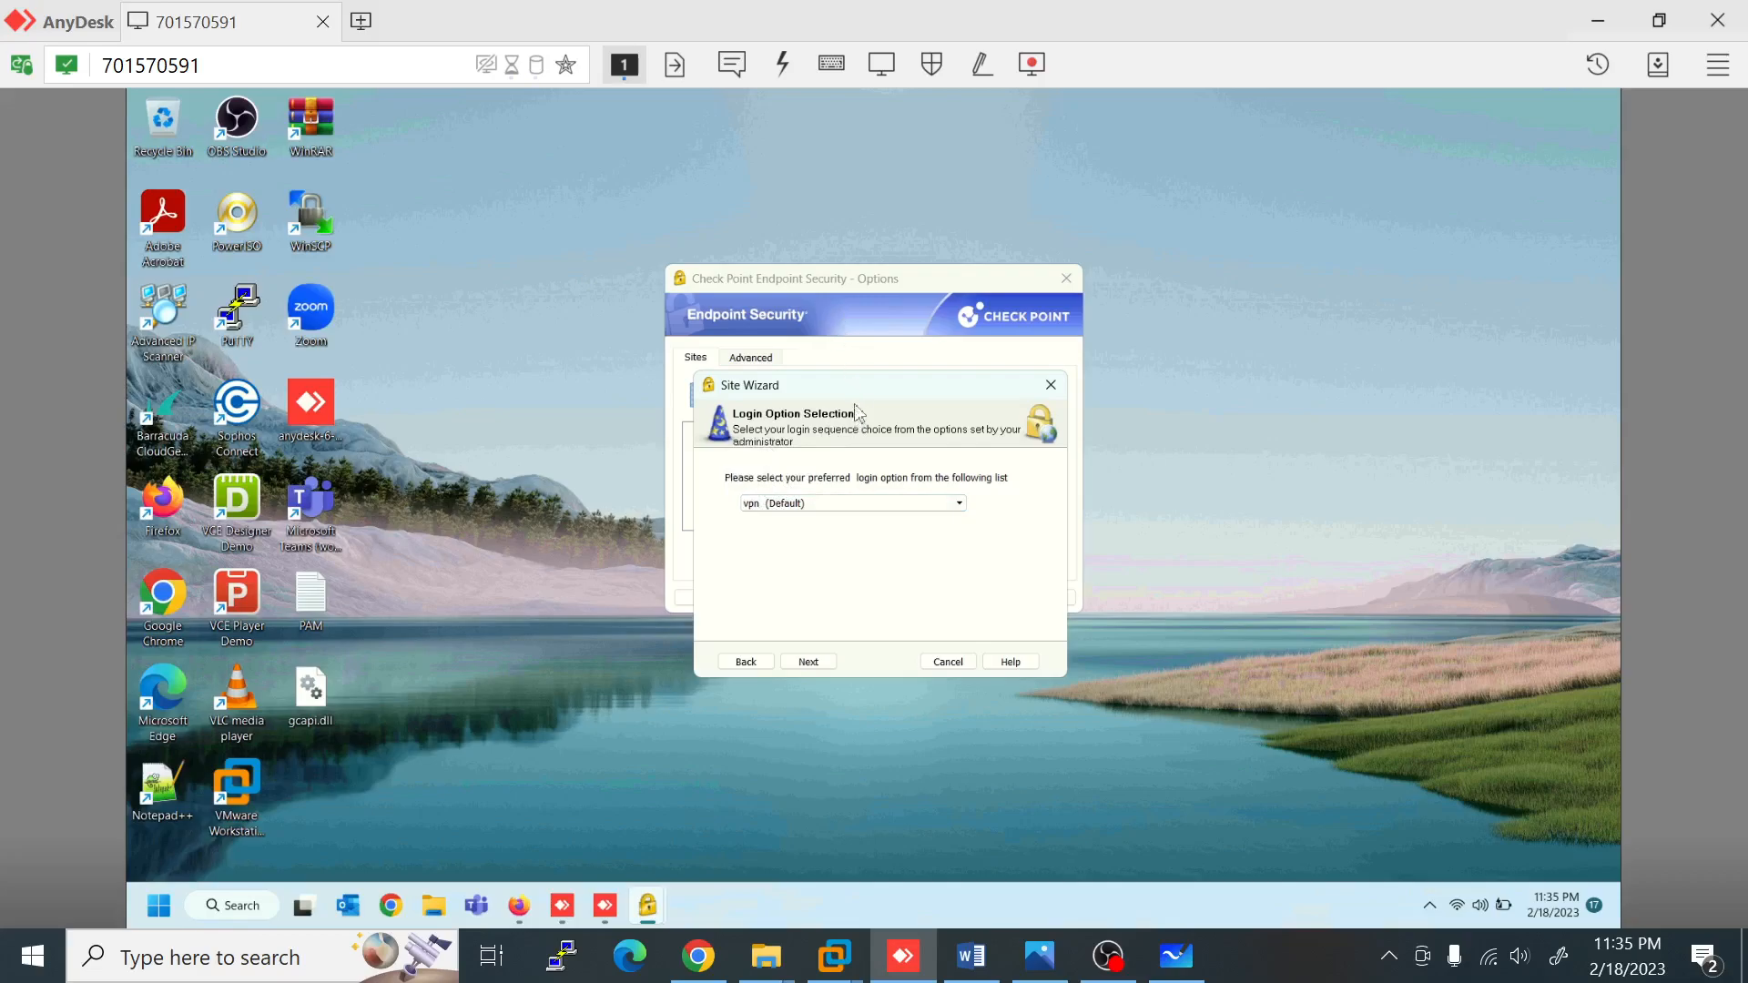
Step: Keep the 'vpn (Default)' login option in the Site Wizard
{"action": "left_click_drag", "start_coordinate": [857, 402], "coordinate": [992, 383]}
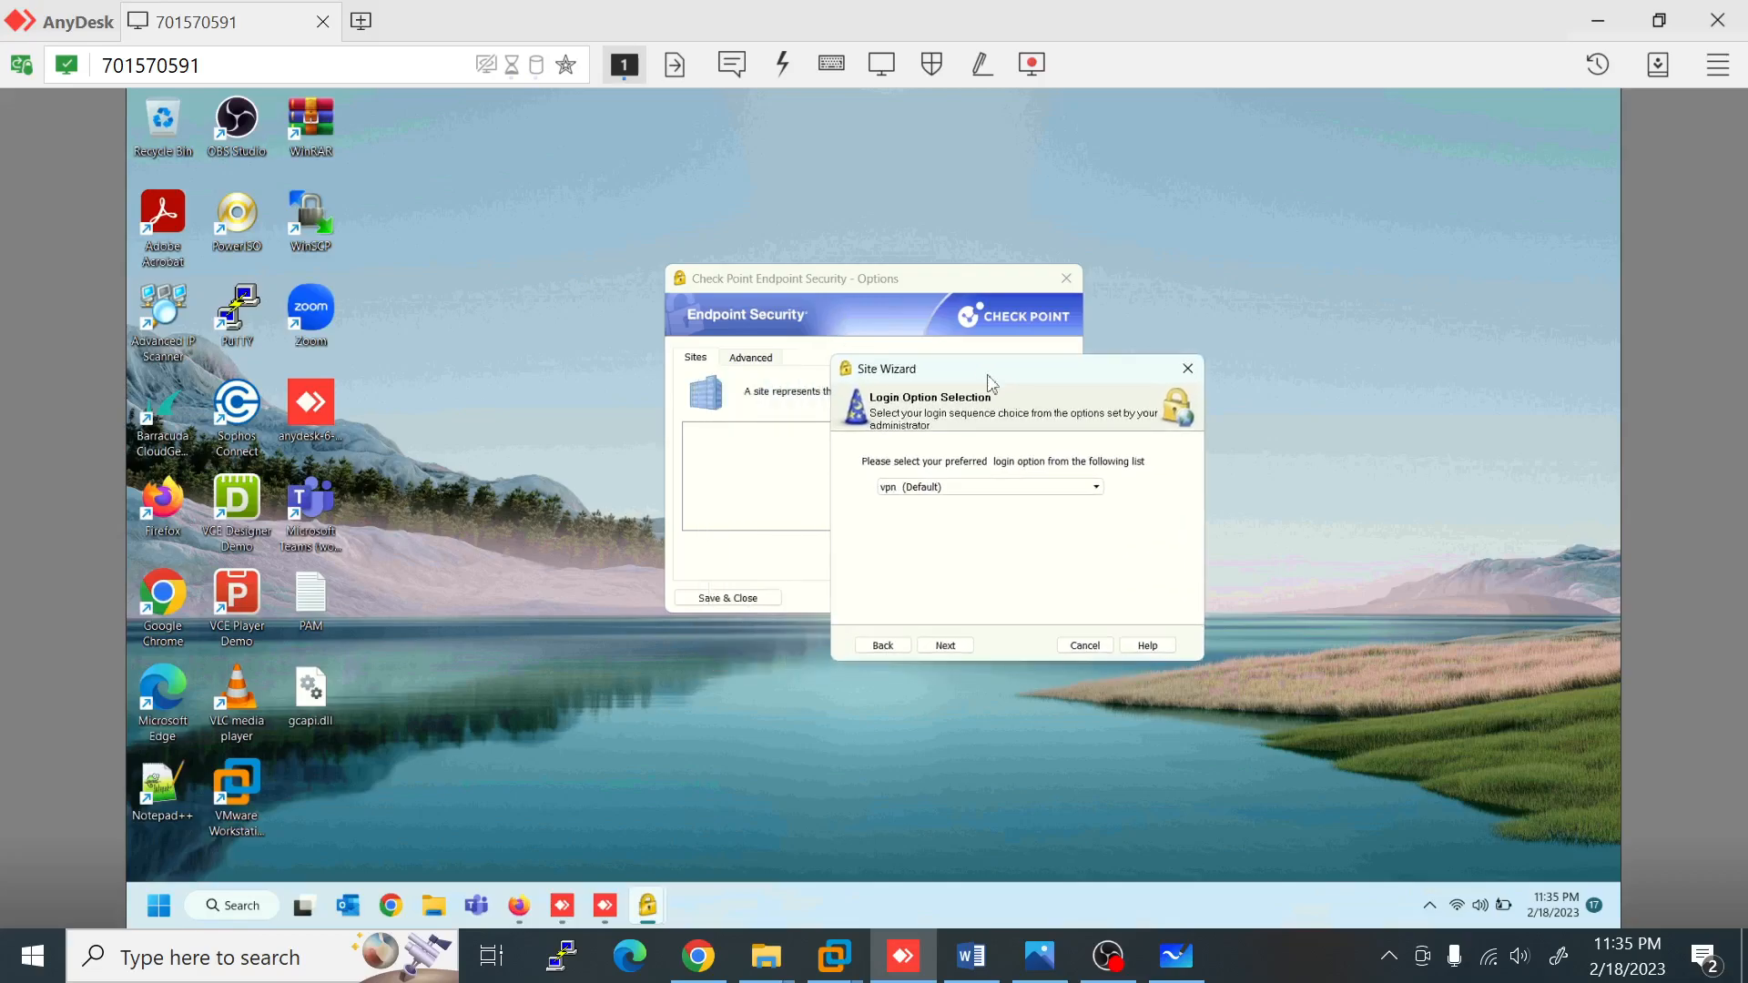
{"action": "left_click", "coordinate": [1039, 488]}
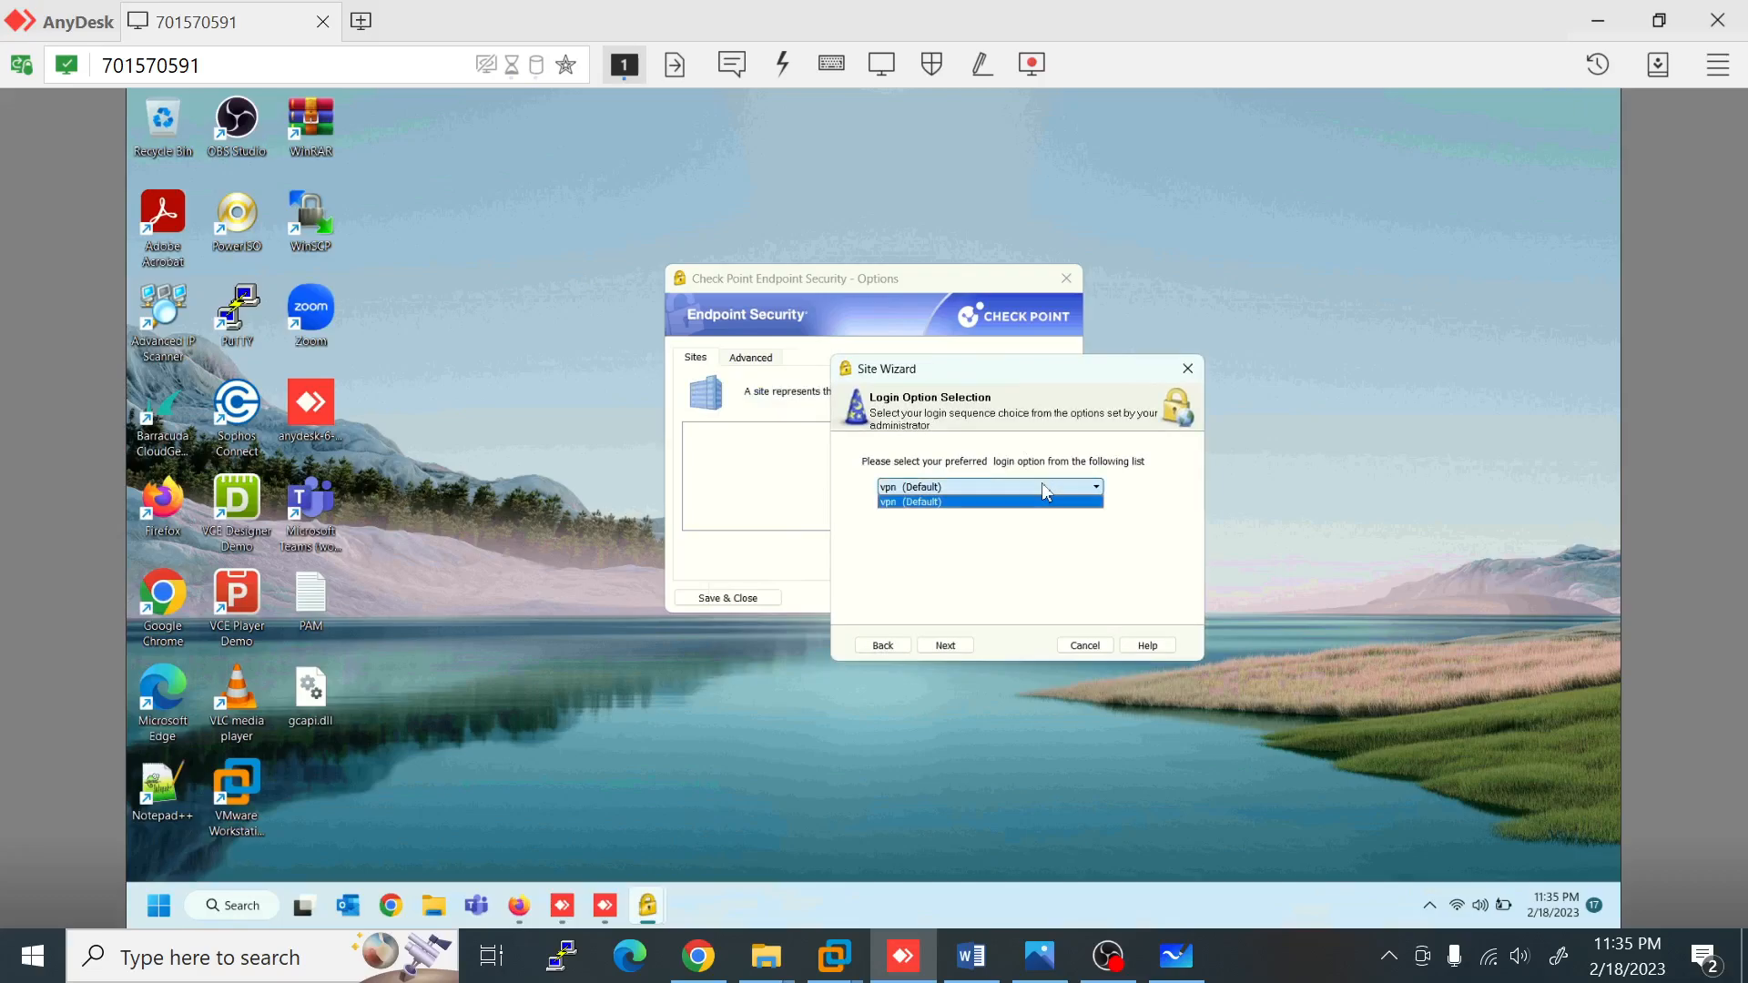
{"action": "left_click", "coordinate": [931, 513]}
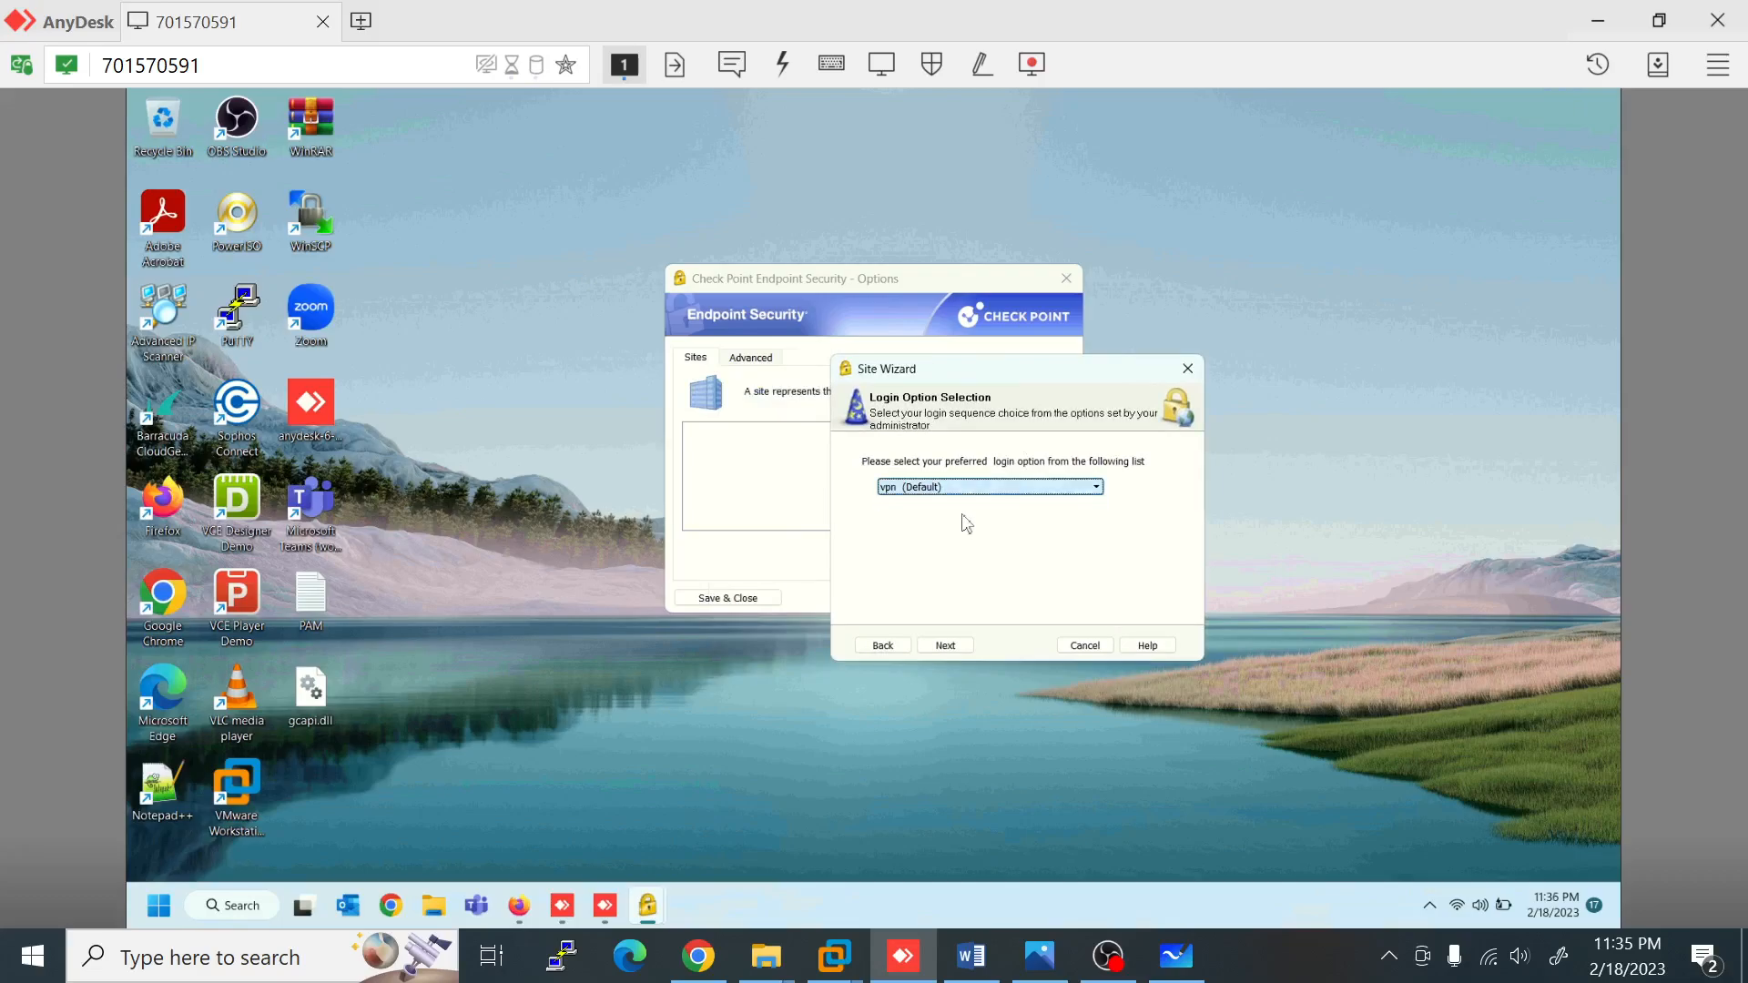
{"action": "left_click", "coordinate": [960, 649]}
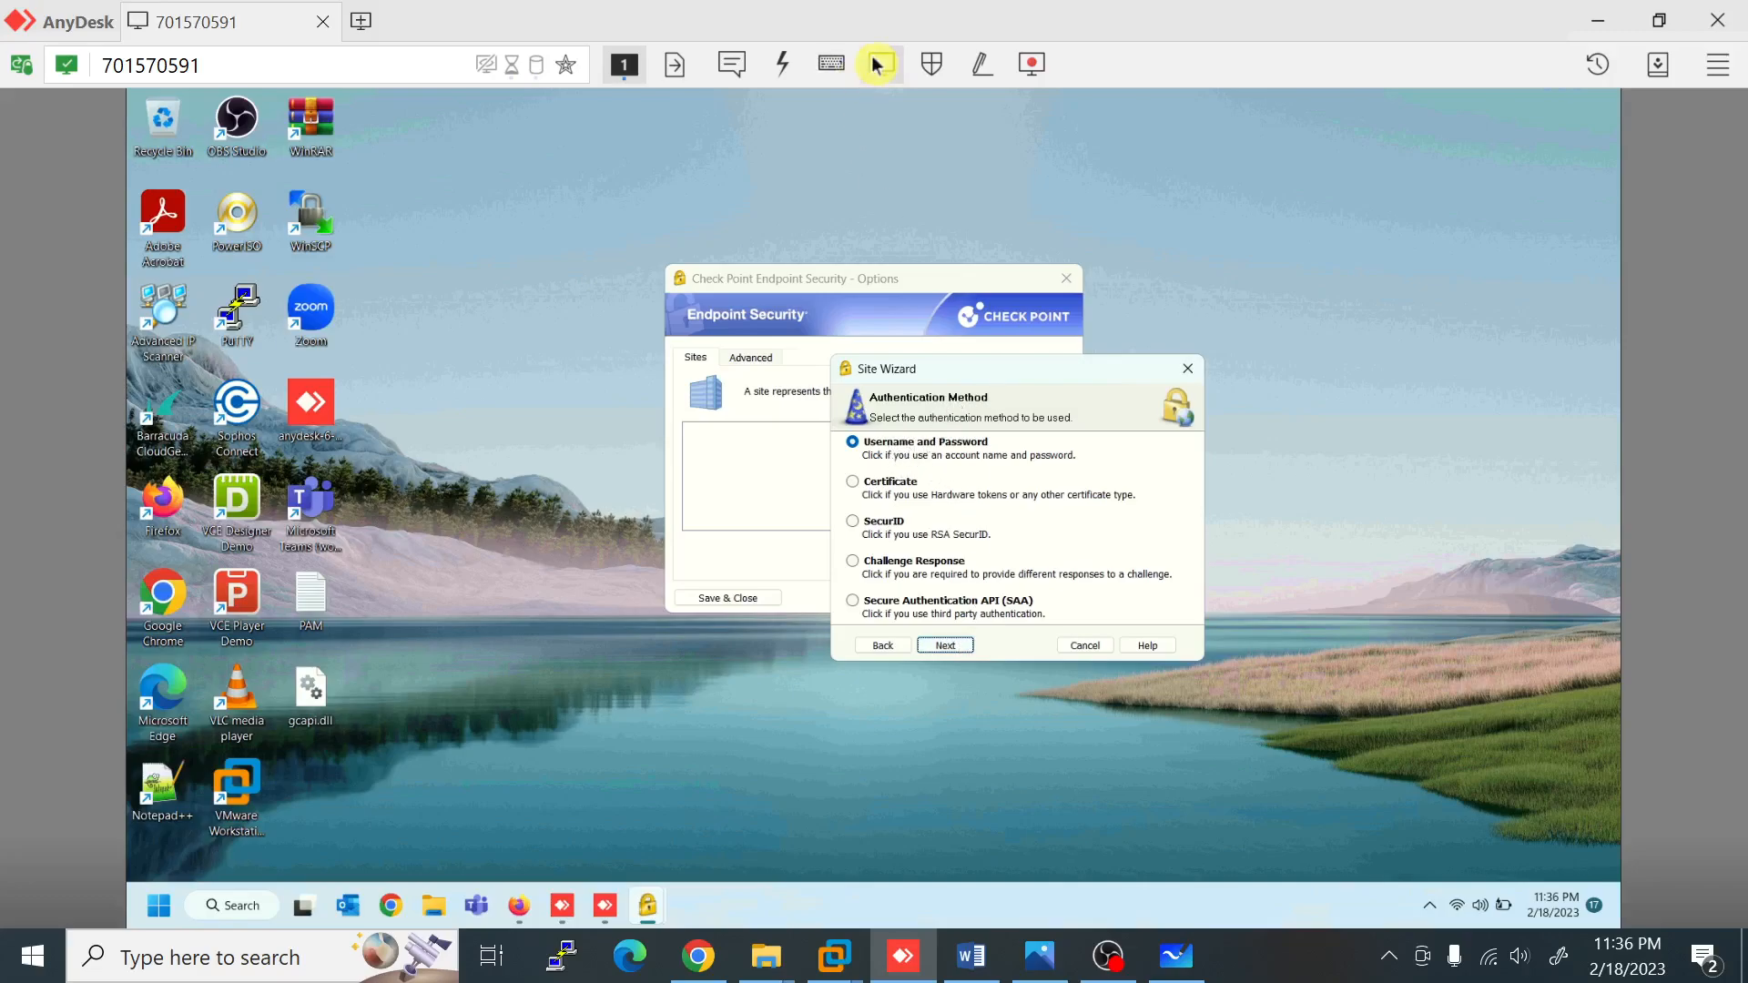
Step: Confirm Username and Password authentication, finish the site, and choose Connect
{"action": "left_click", "coordinate": [877, 65]}
{"action": "left_click", "coordinate": [909, 202]}
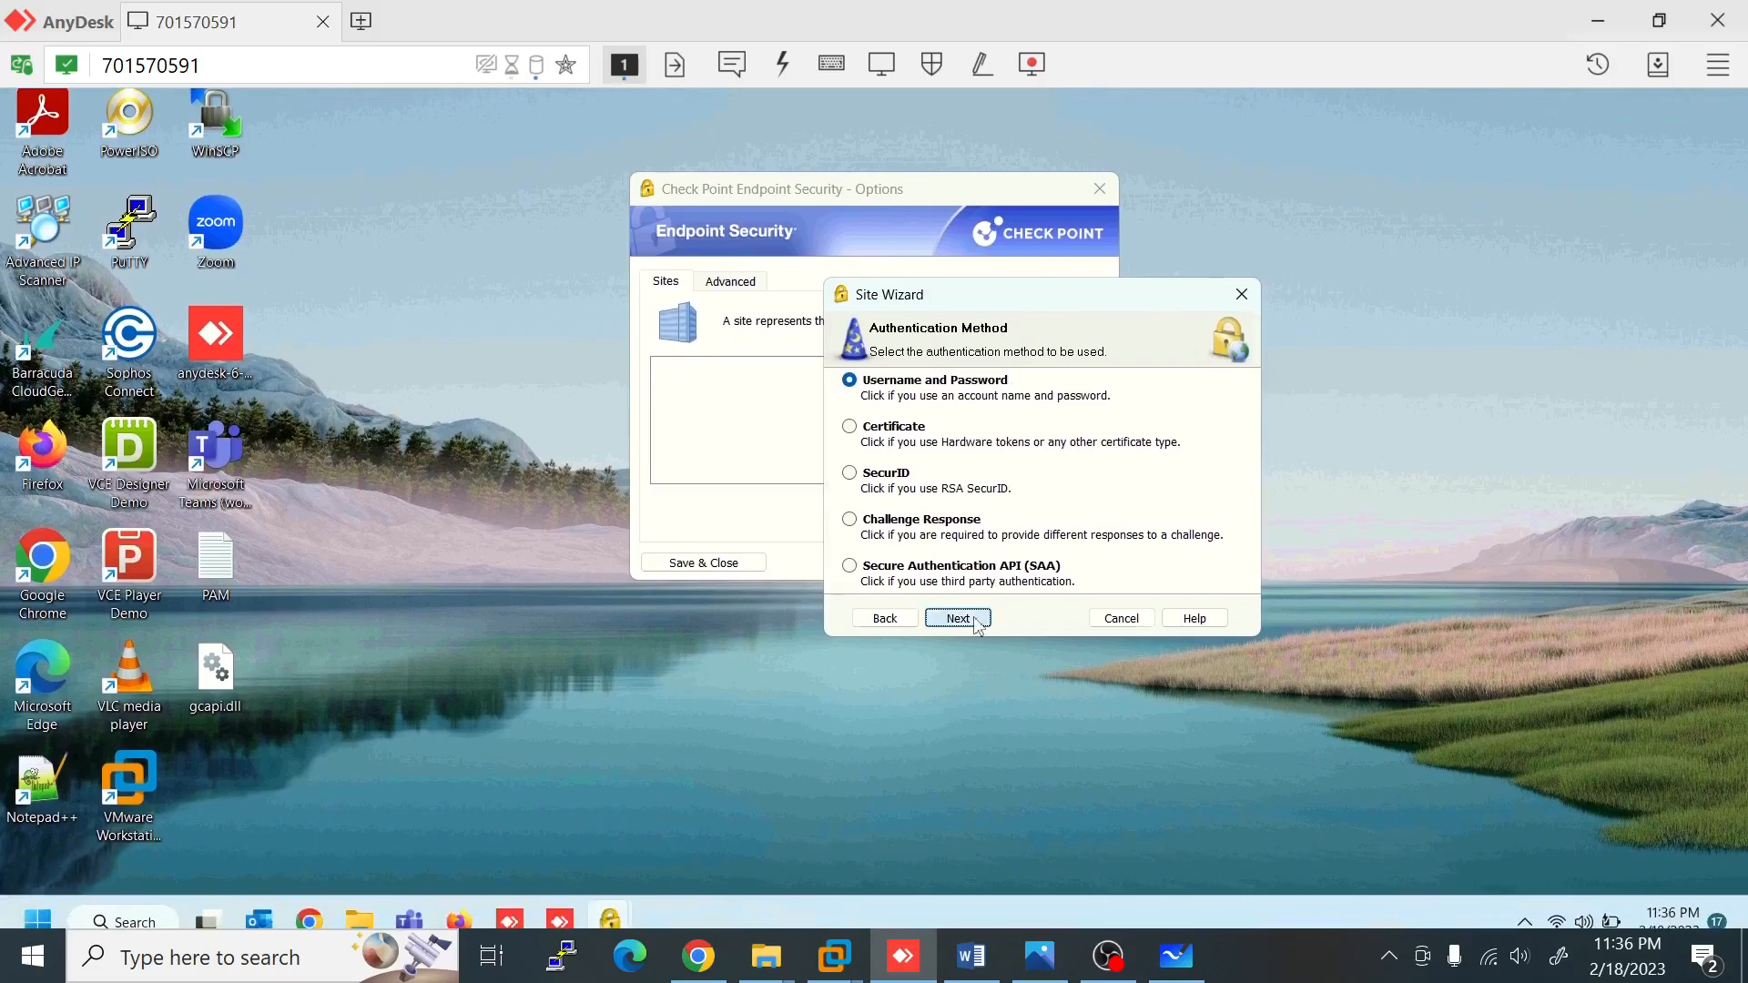
{"action": "left_click", "coordinate": [958, 618]}
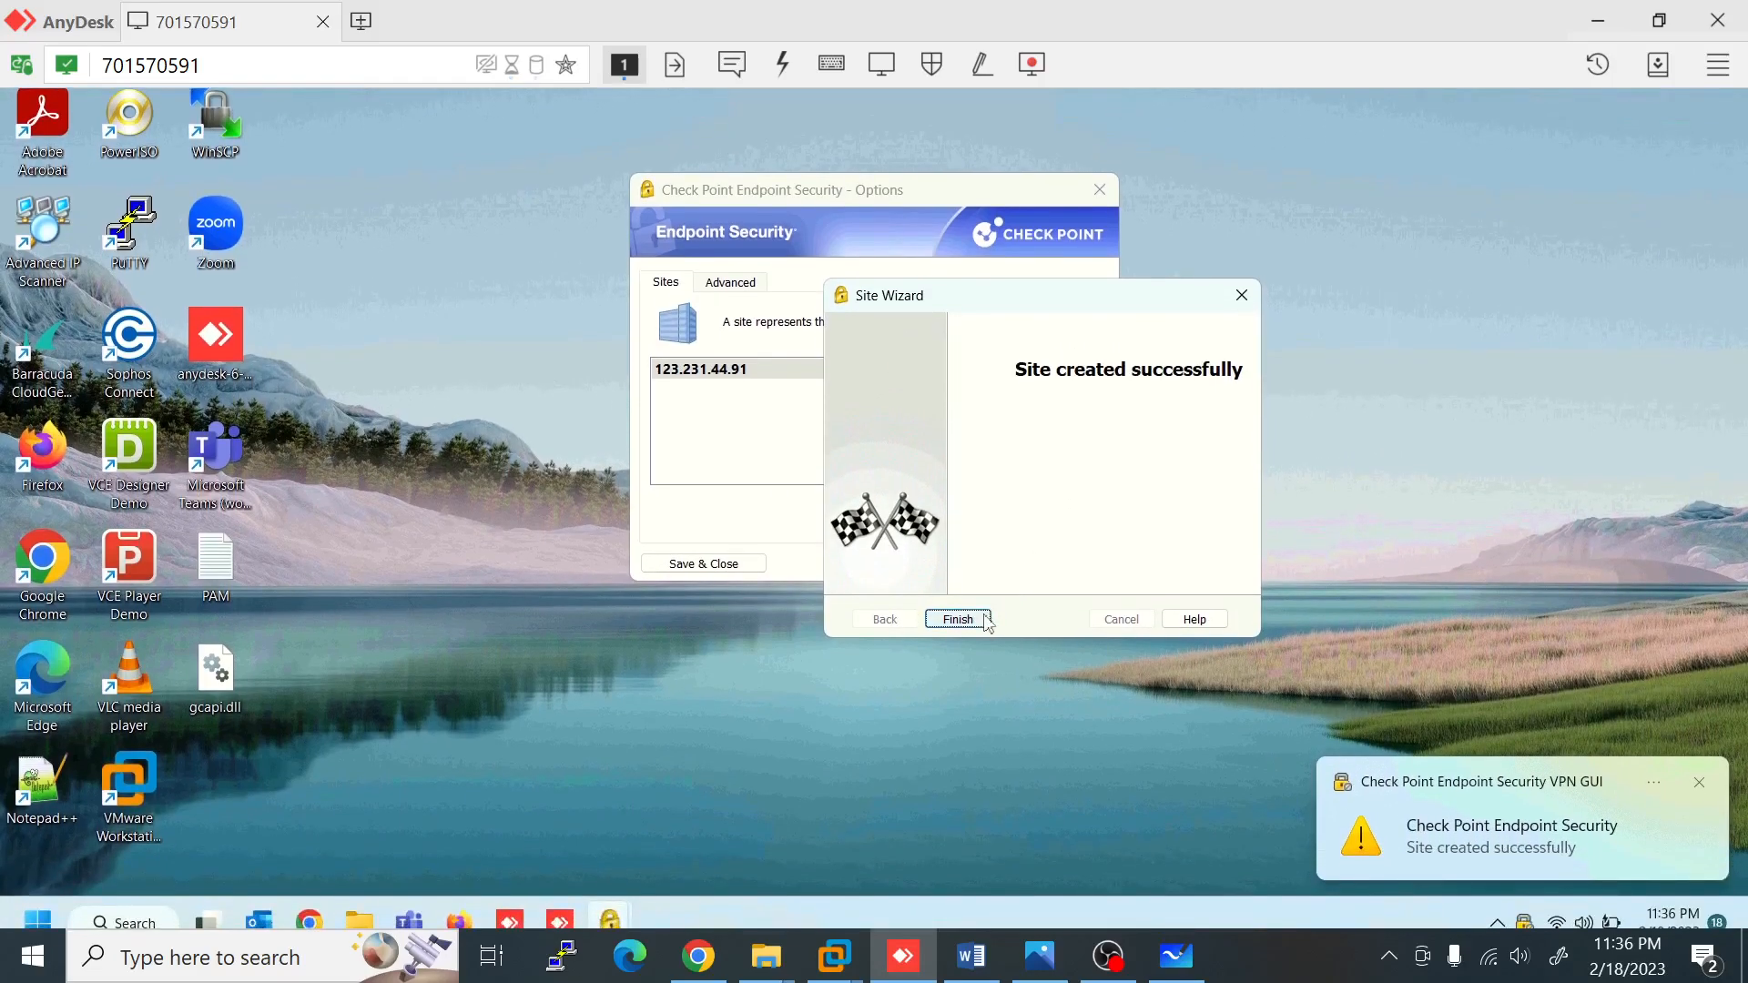
{"action": "left_click", "coordinate": [984, 617]}
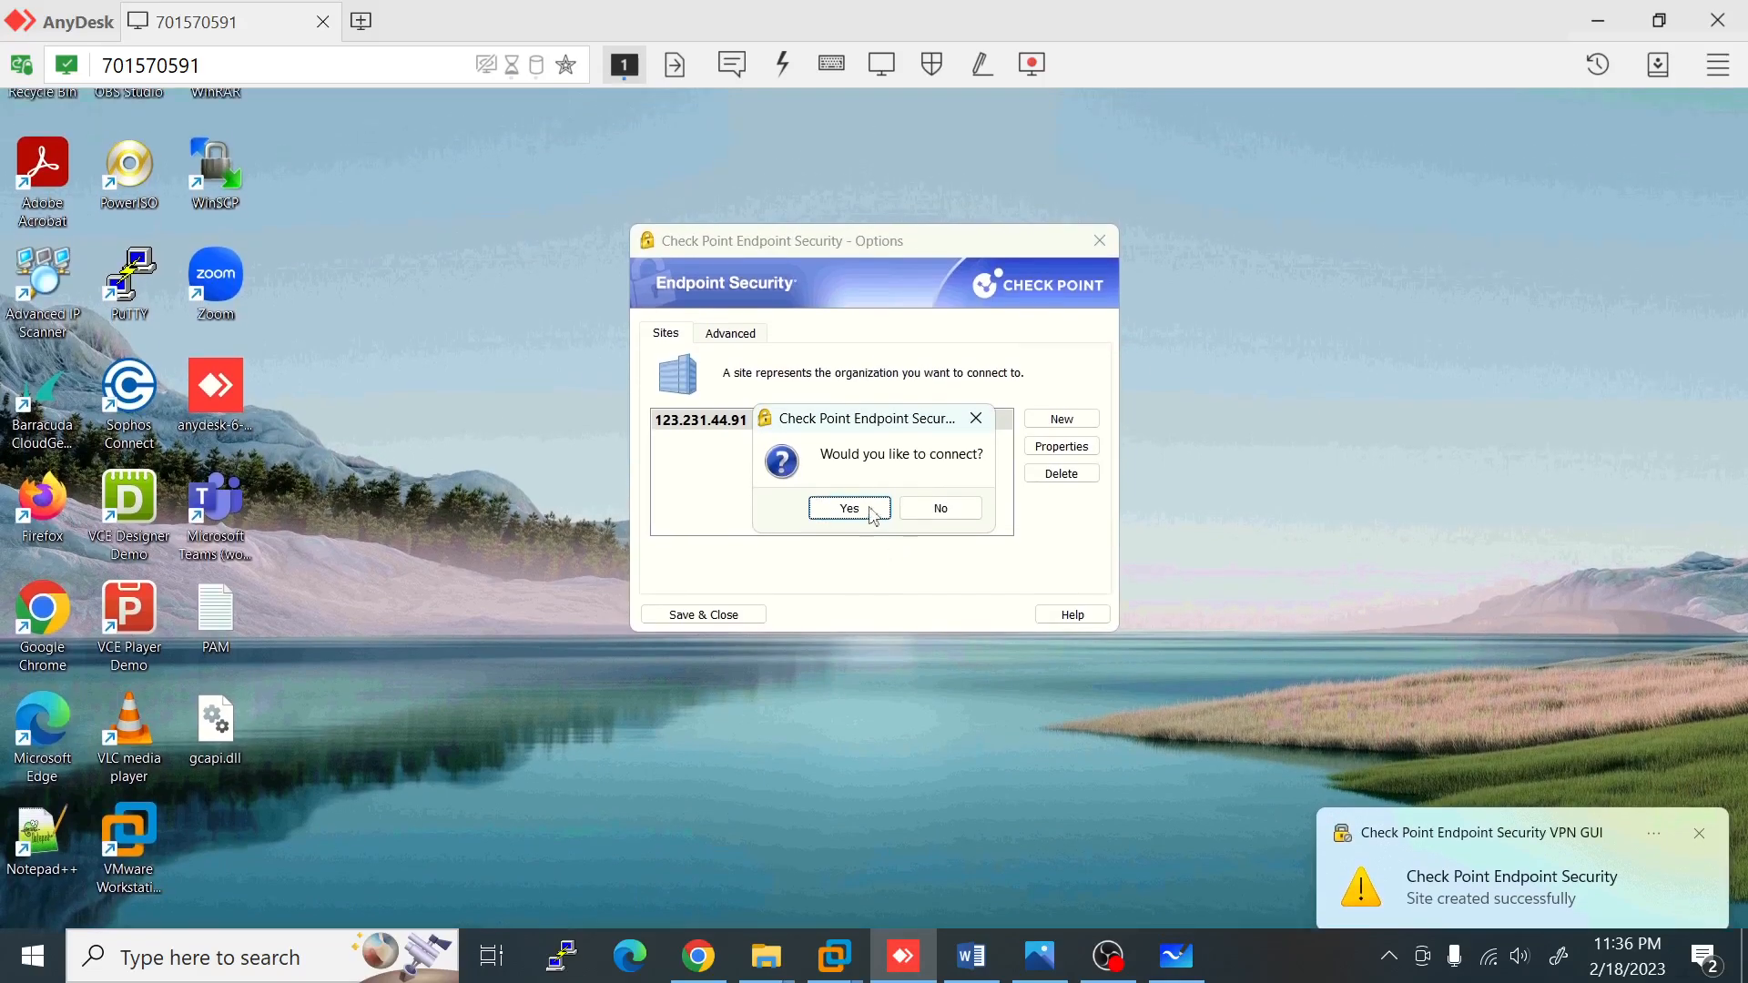
{"action": "left_click", "coordinate": [869, 493]}
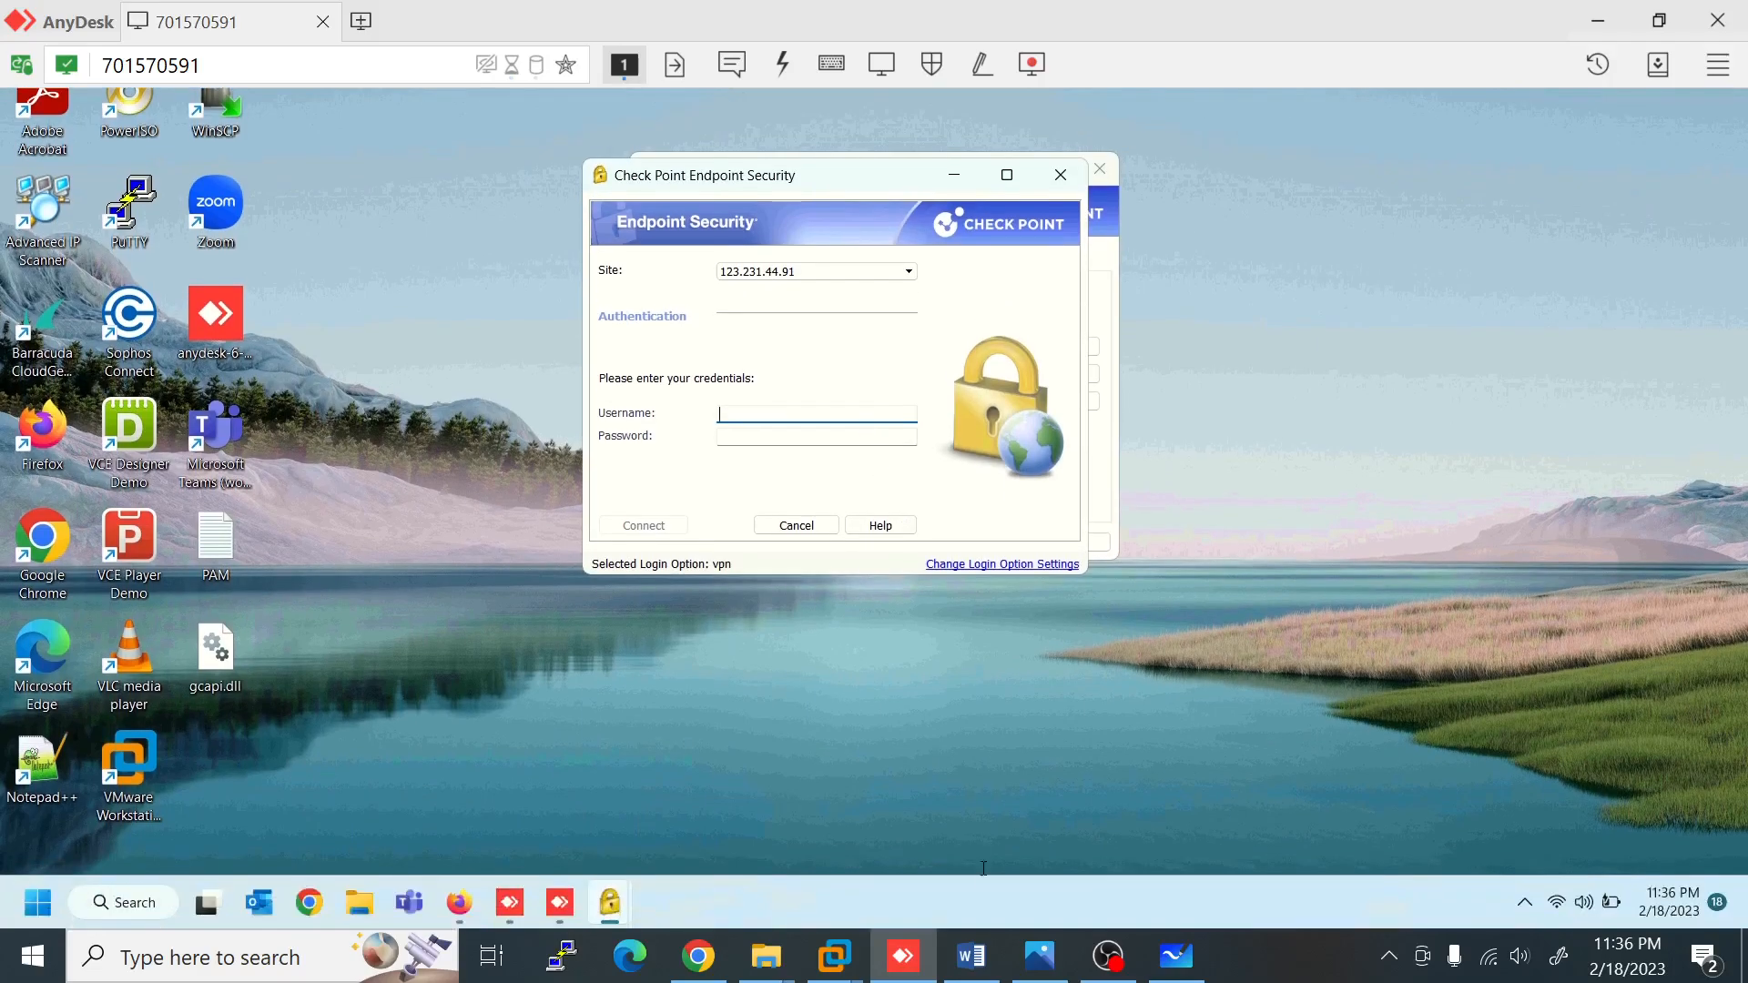
Step: In the lab VM's portal, check Users & Objects > Users, then return to the remote VPN login
{"action": "mouse_move", "coordinate": [856, 956]}
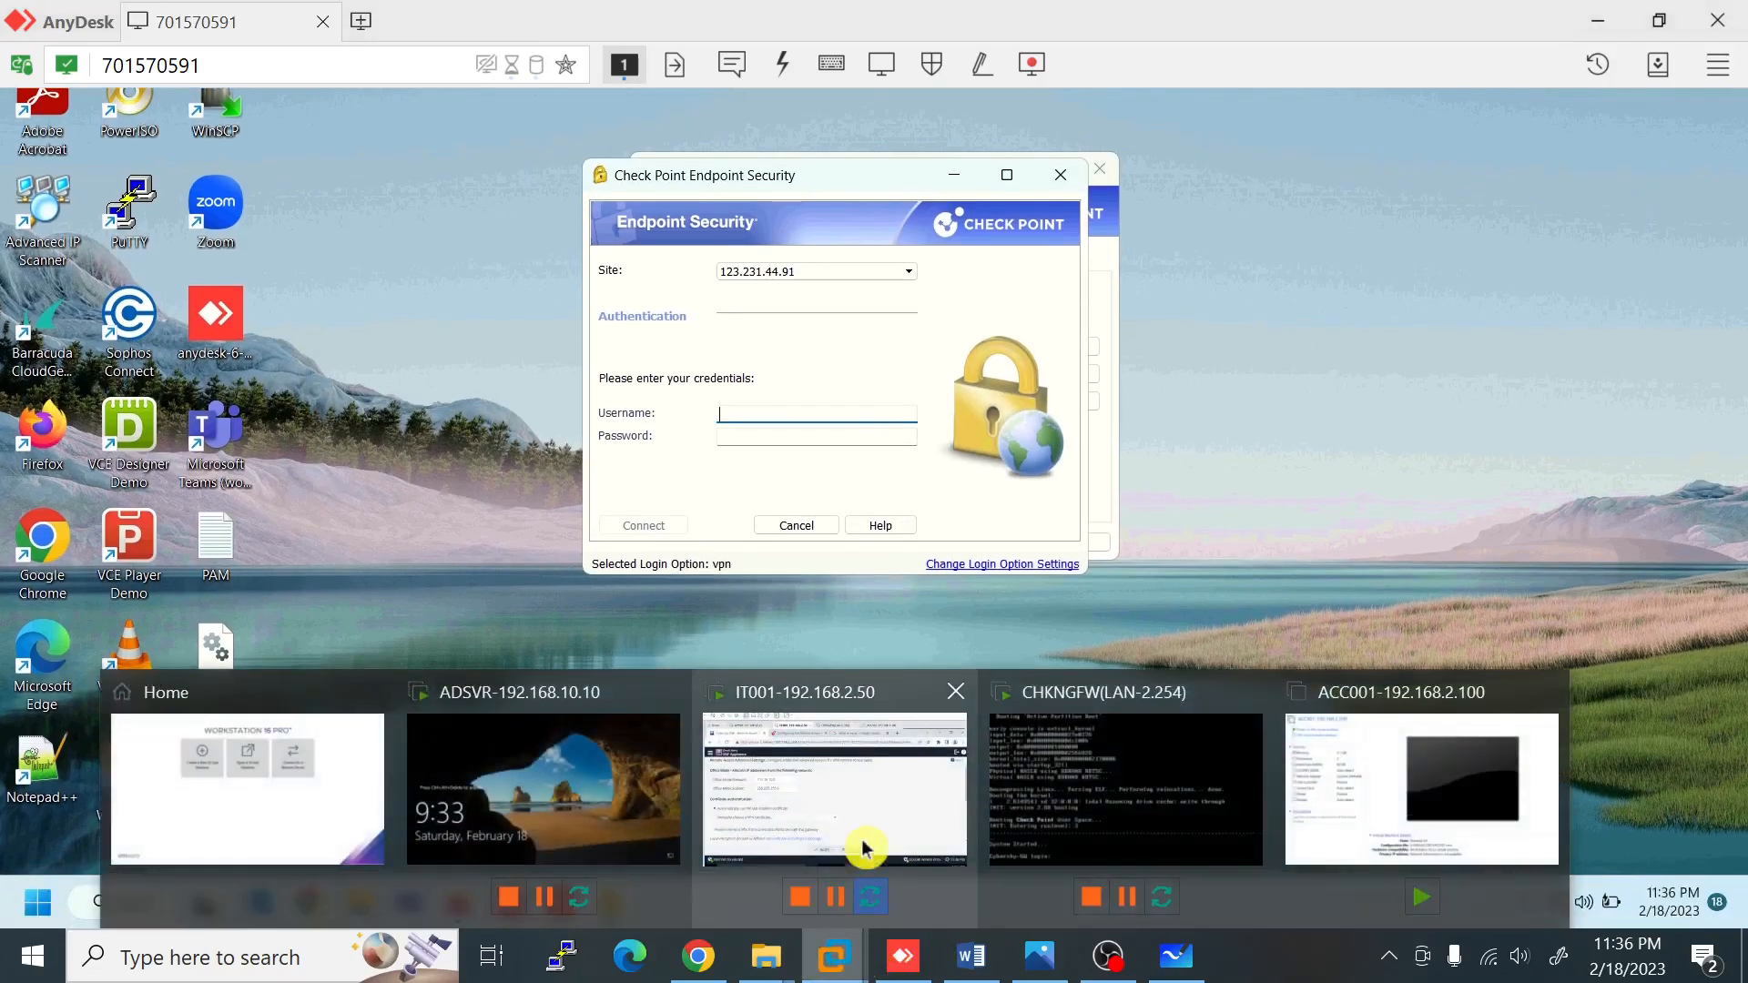
{"action": "left_click", "coordinate": [859, 842]}
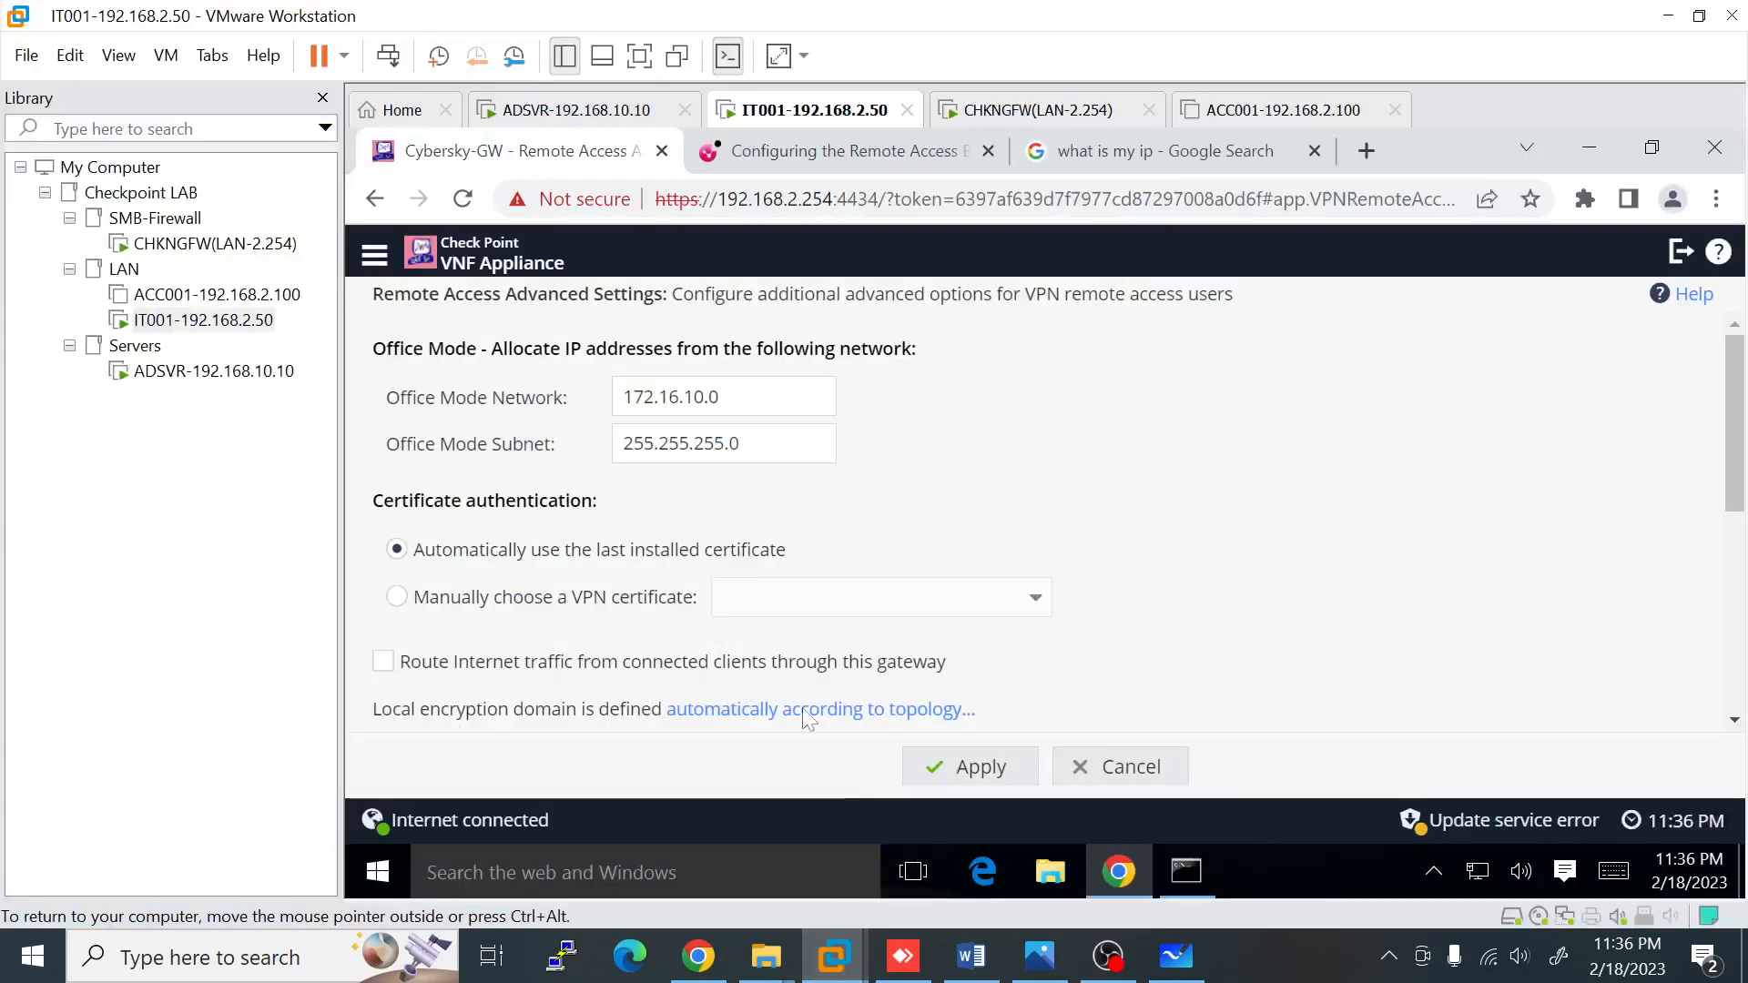
{"action": "left_click", "coordinate": [374, 255]}
{"action": "mouse_move", "coordinate": [402, 617]}
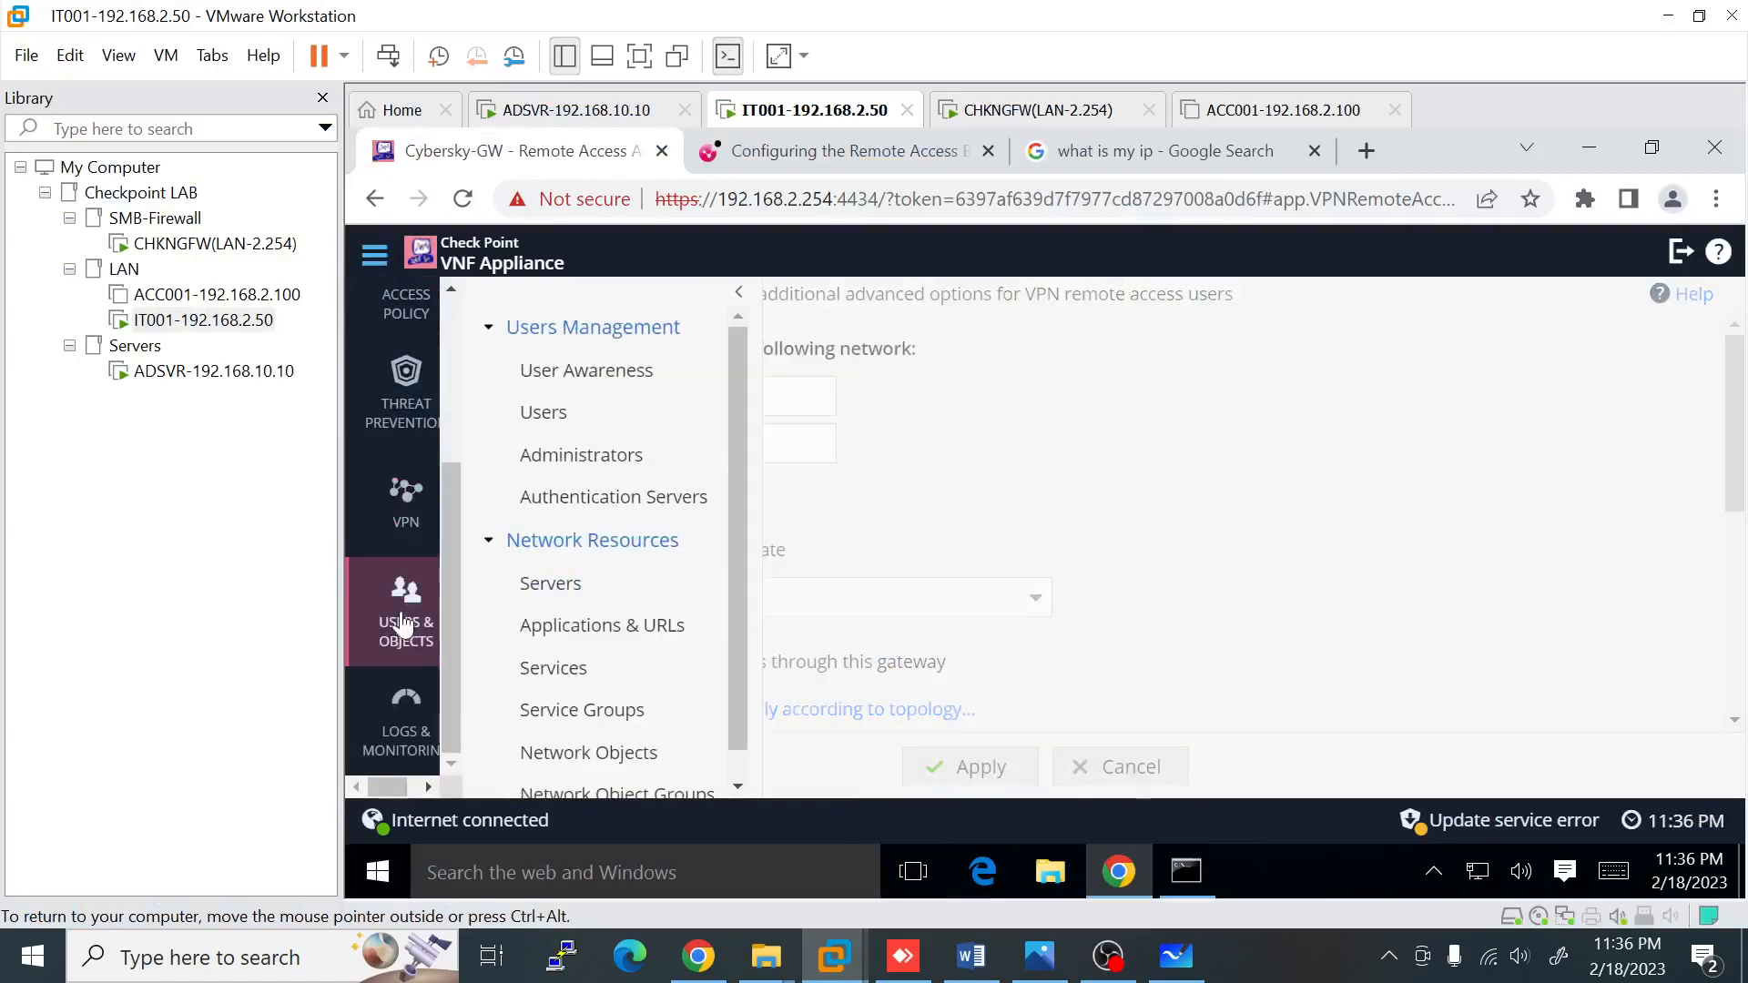
{"action": "left_click", "coordinate": [566, 417]}
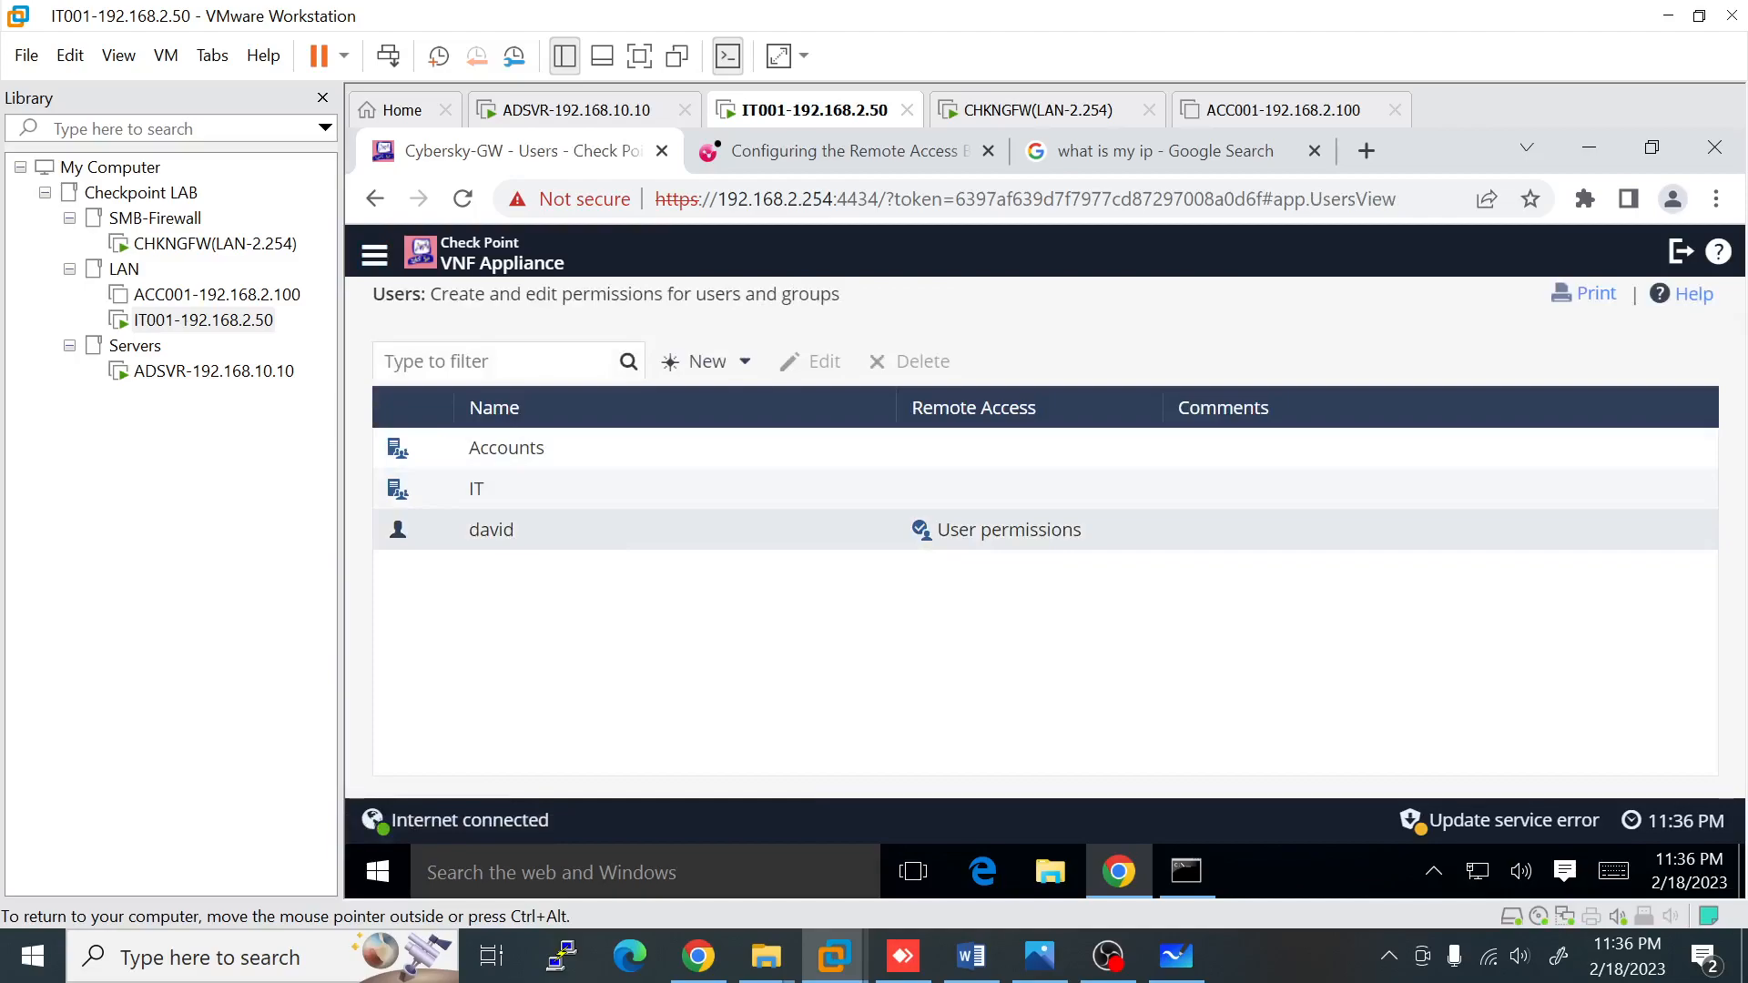
{"action": "left_click", "coordinate": [905, 956]}
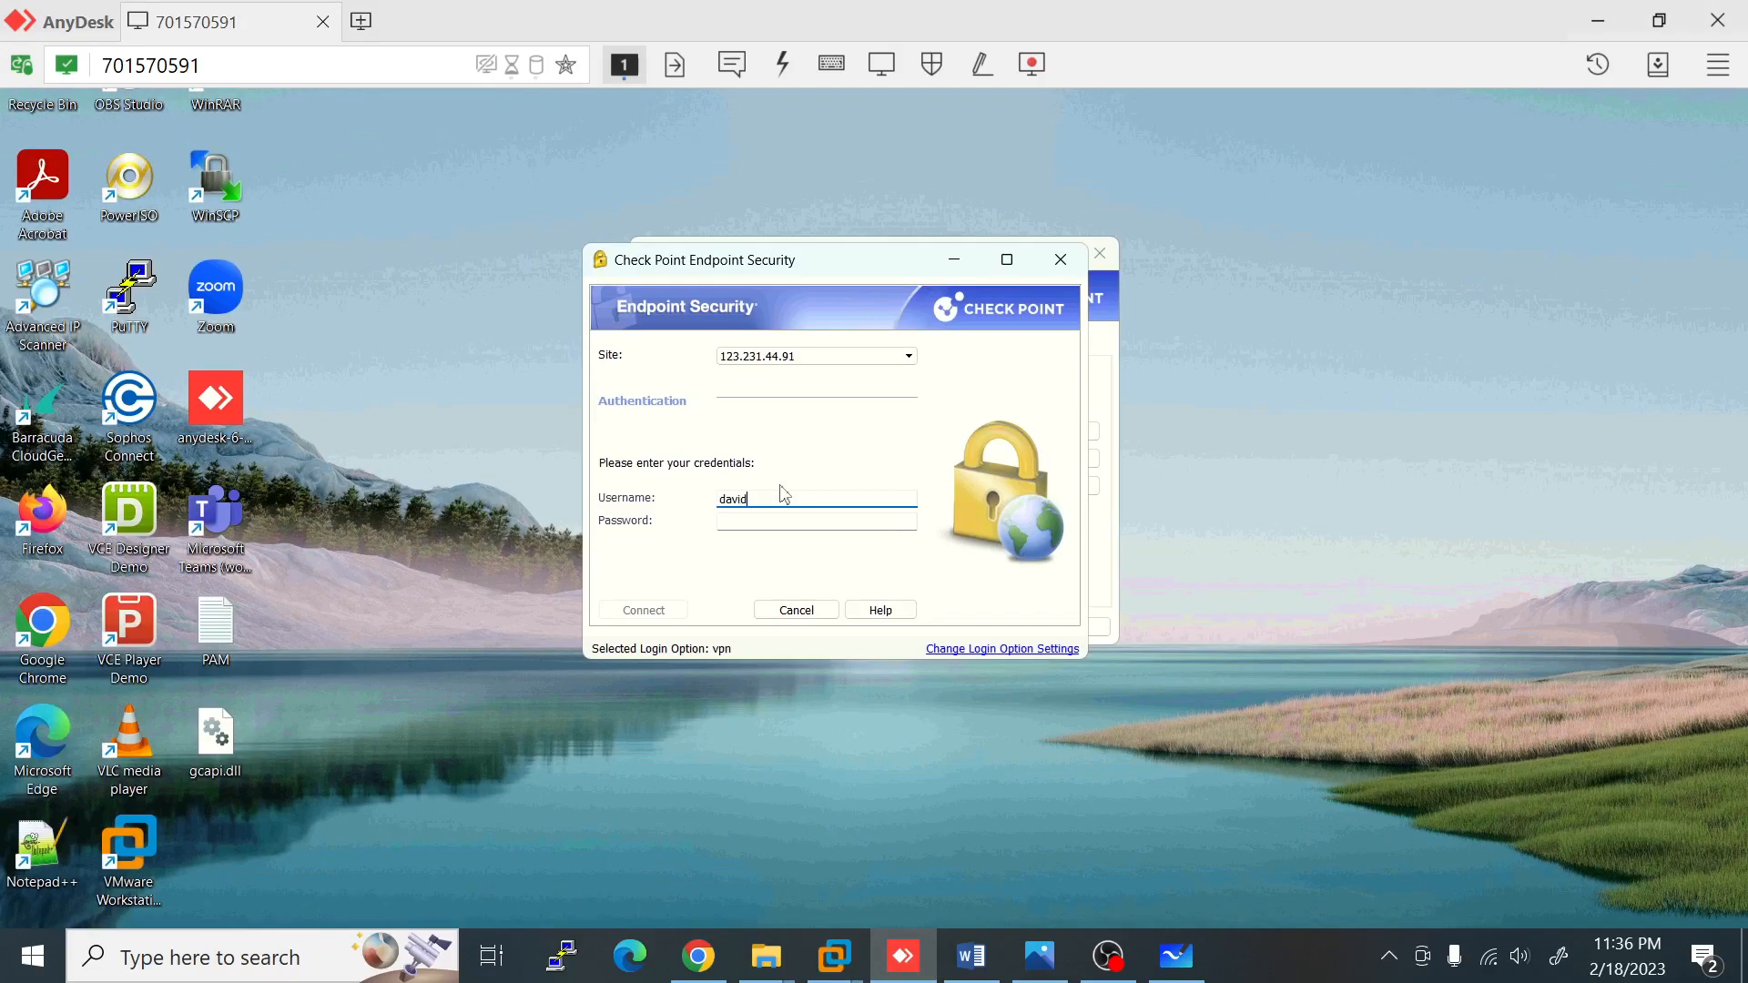
Step: Correct the VPN username, enter its password, and connect to site 123.231.44.91
{"action": "key", "text": "BackSpace"}
{"action": "key", "text": "BackSpace"}
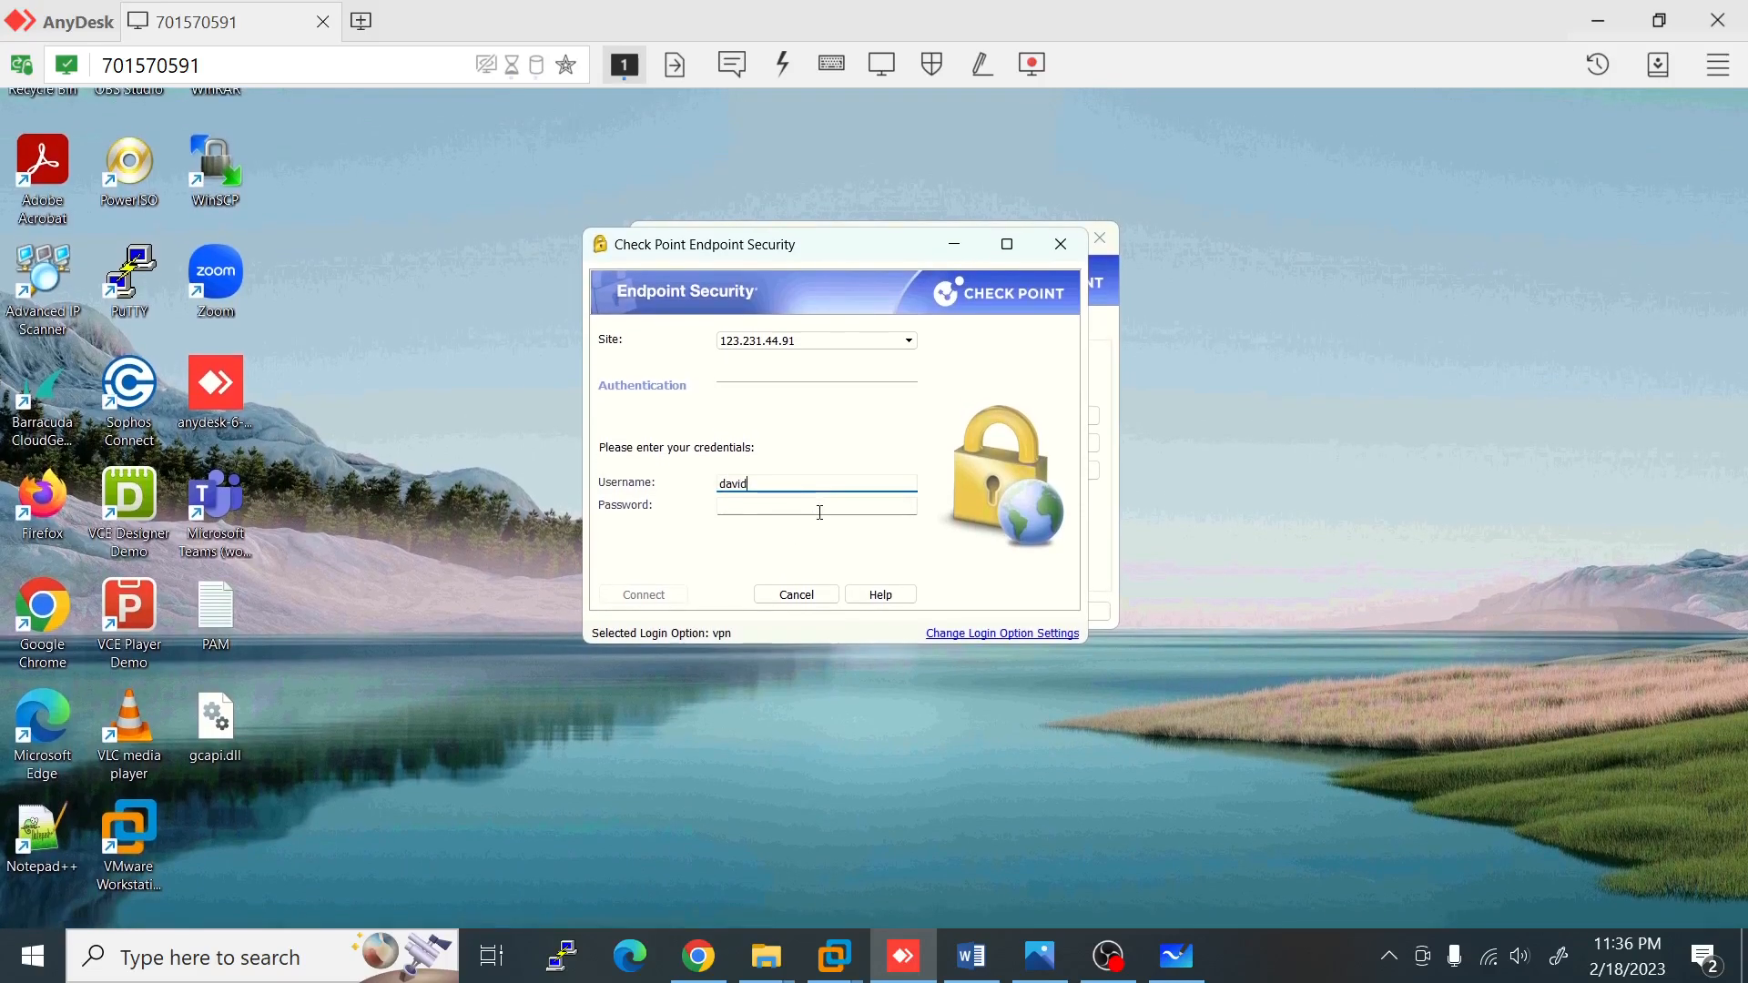
{"action": "left_click", "coordinate": [820, 512]}
{"action": "type", "text": "•"}
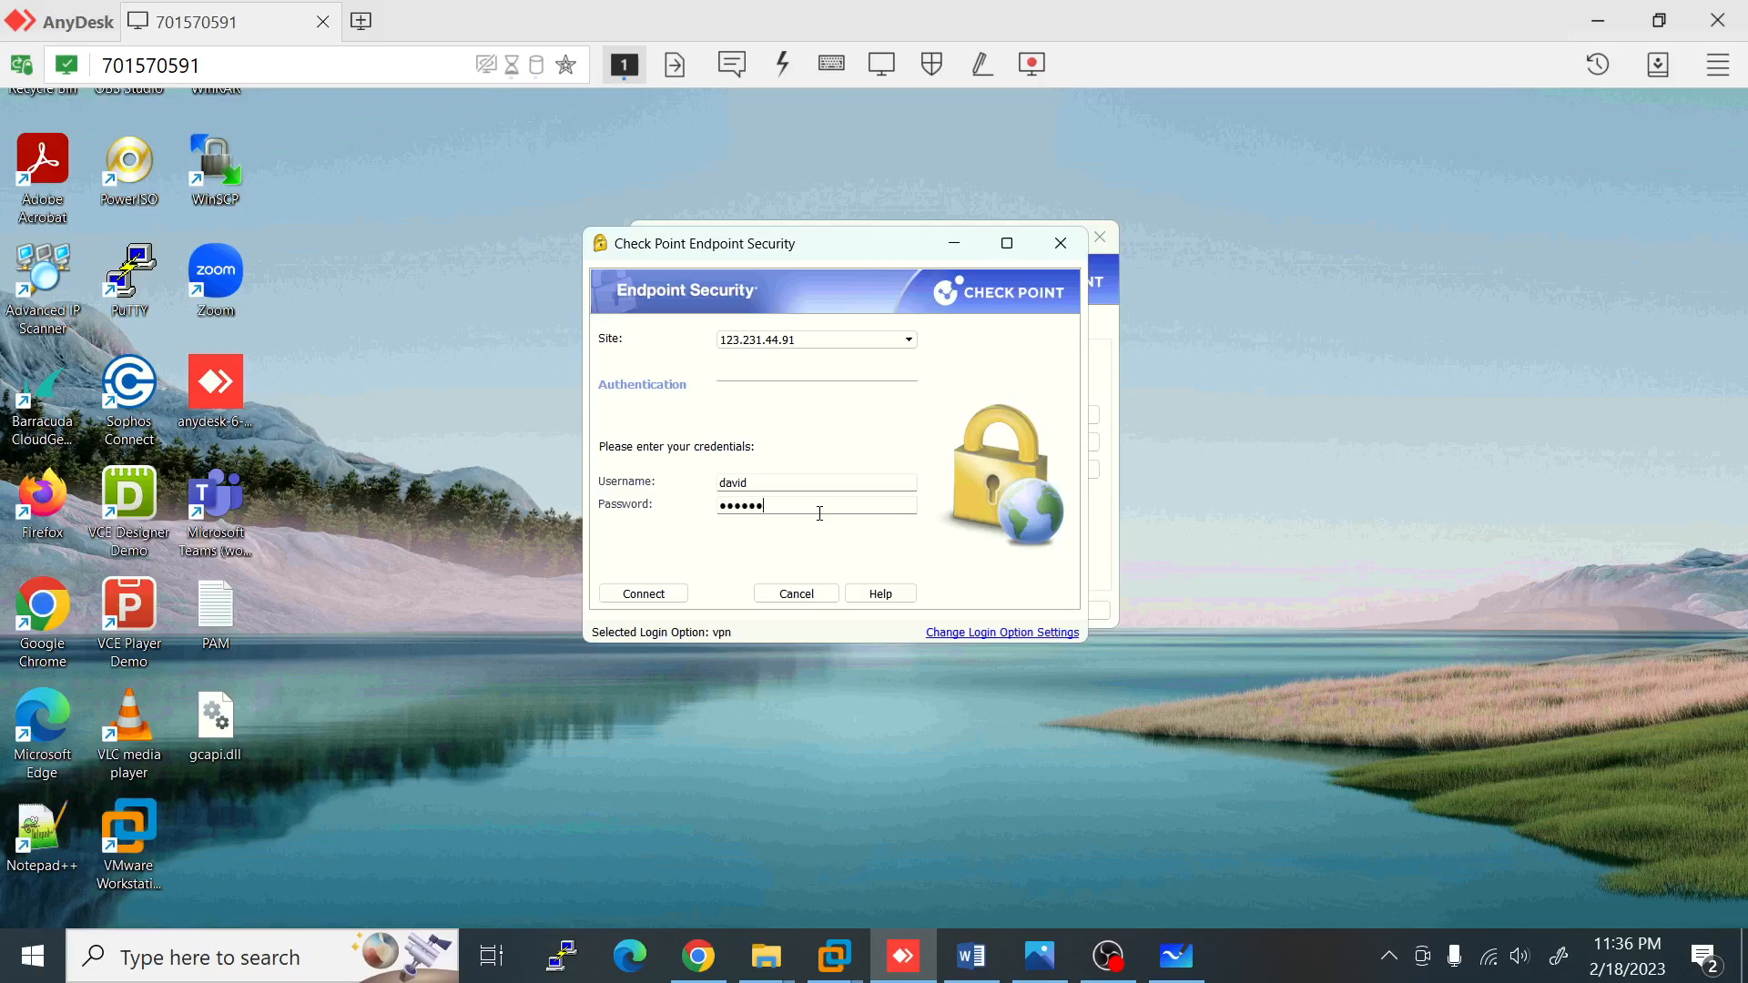
{"action": "type", "text": "••••••••"}
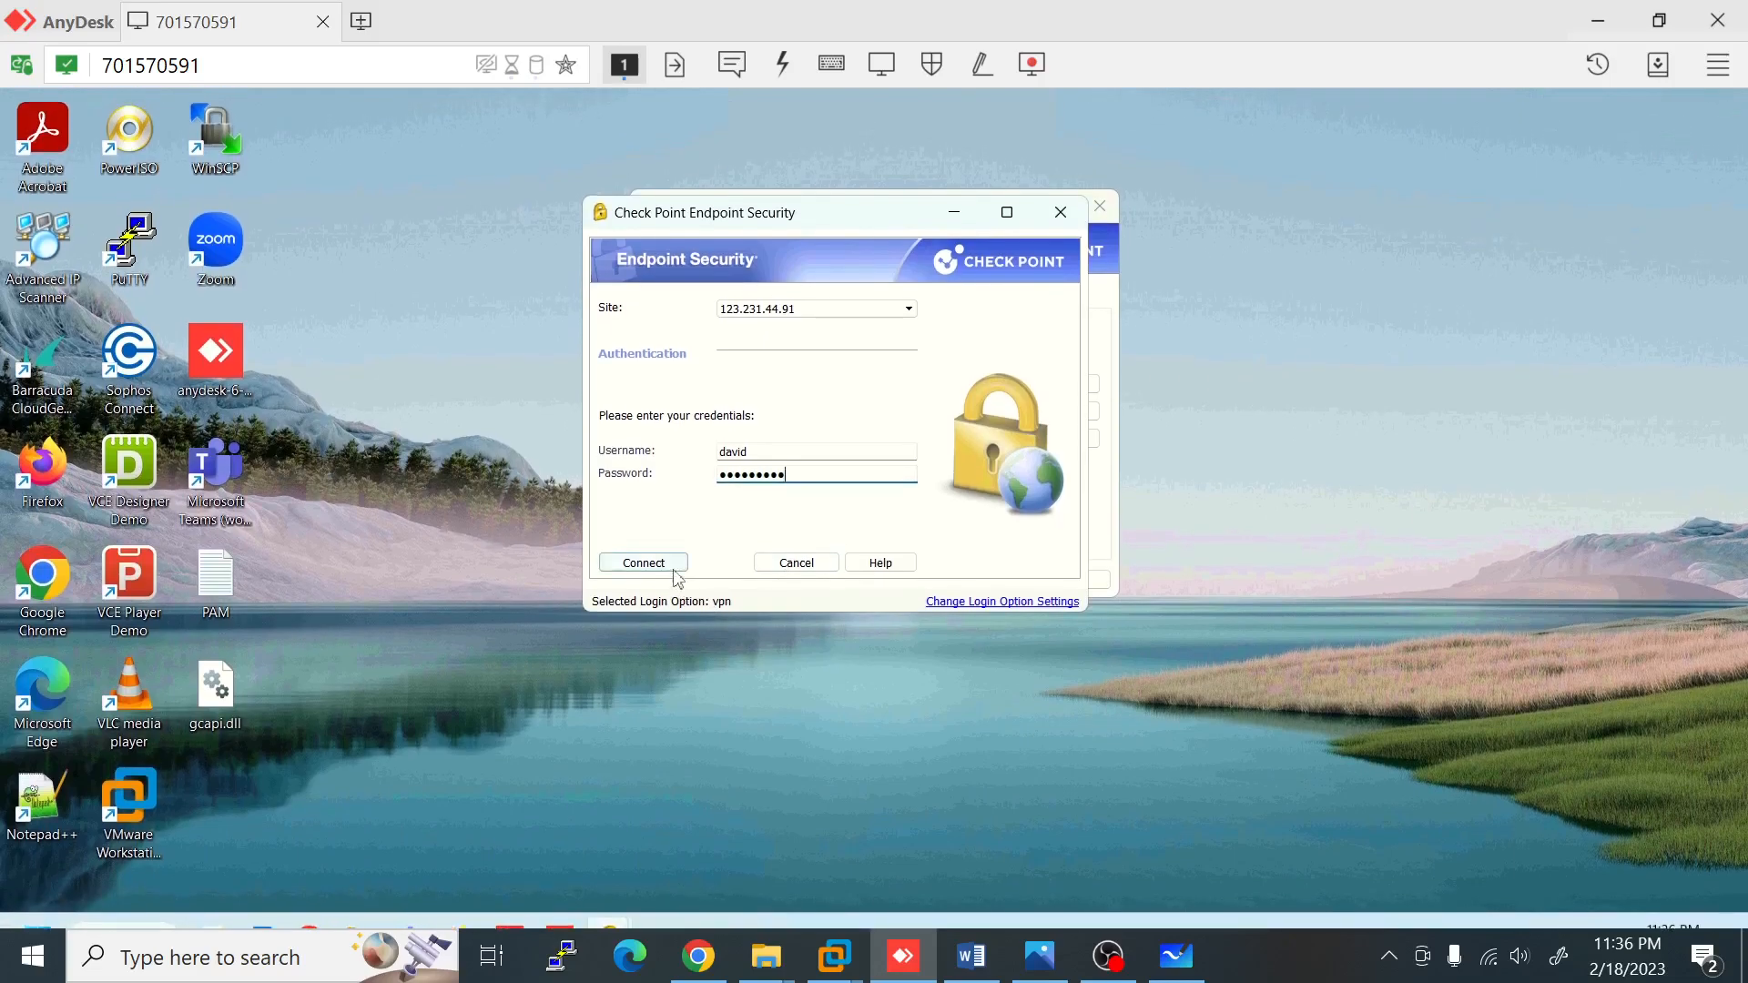
{"action": "left_click", "coordinate": [674, 572]}
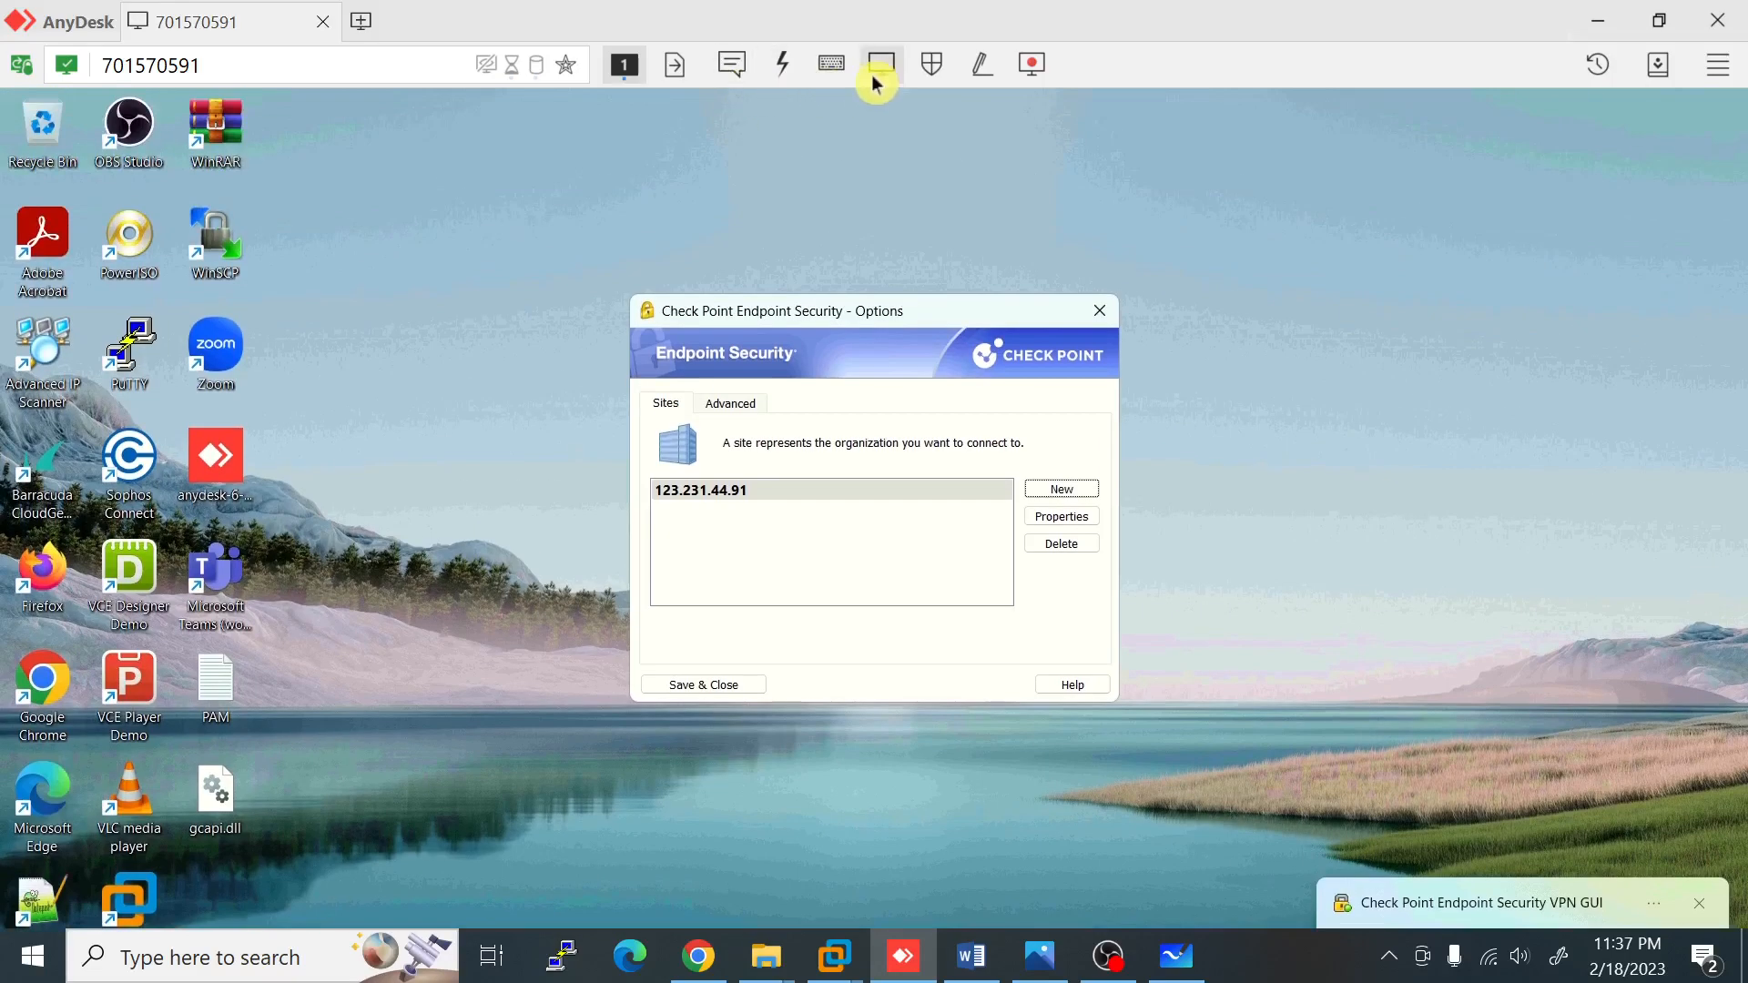
Step: Stretch the AnyDesk view to fit, launch cmd from Run, and minimize the Command Prompt
{"action": "left_click", "coordinate": [881, 66]}
{"action": "left_click", "coordinate": [938, 284]}
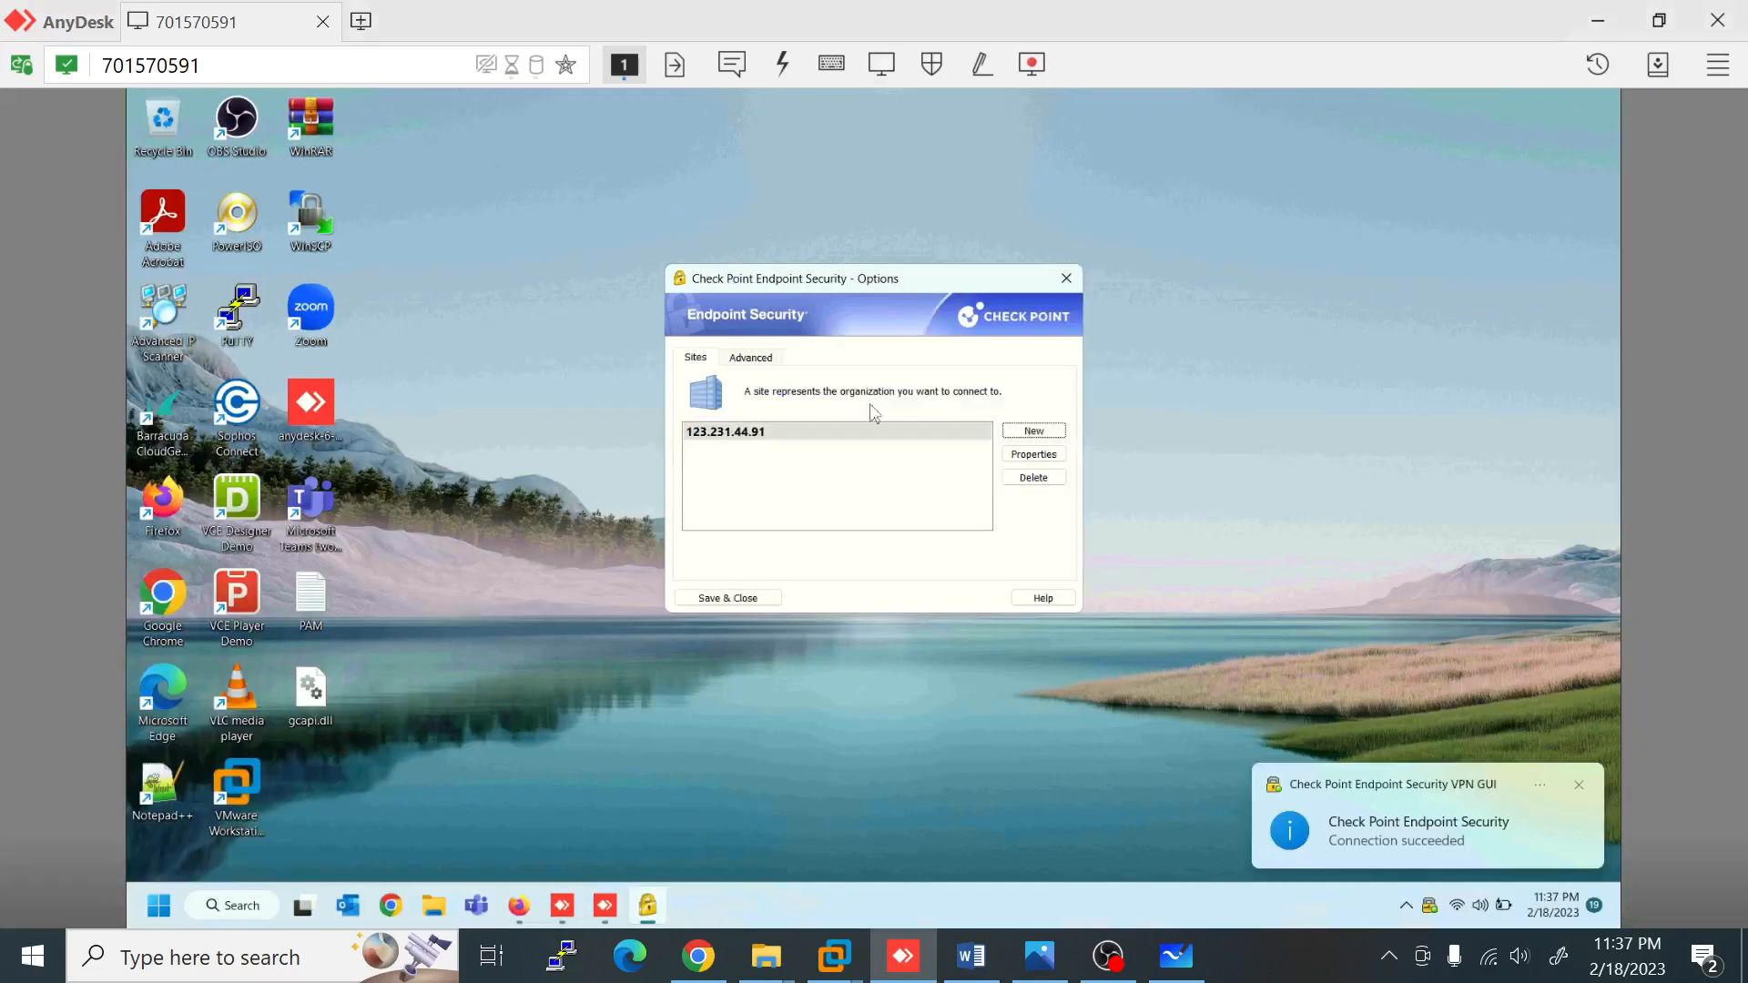
{"action": "right_click", "coordinate": [158, 905]}
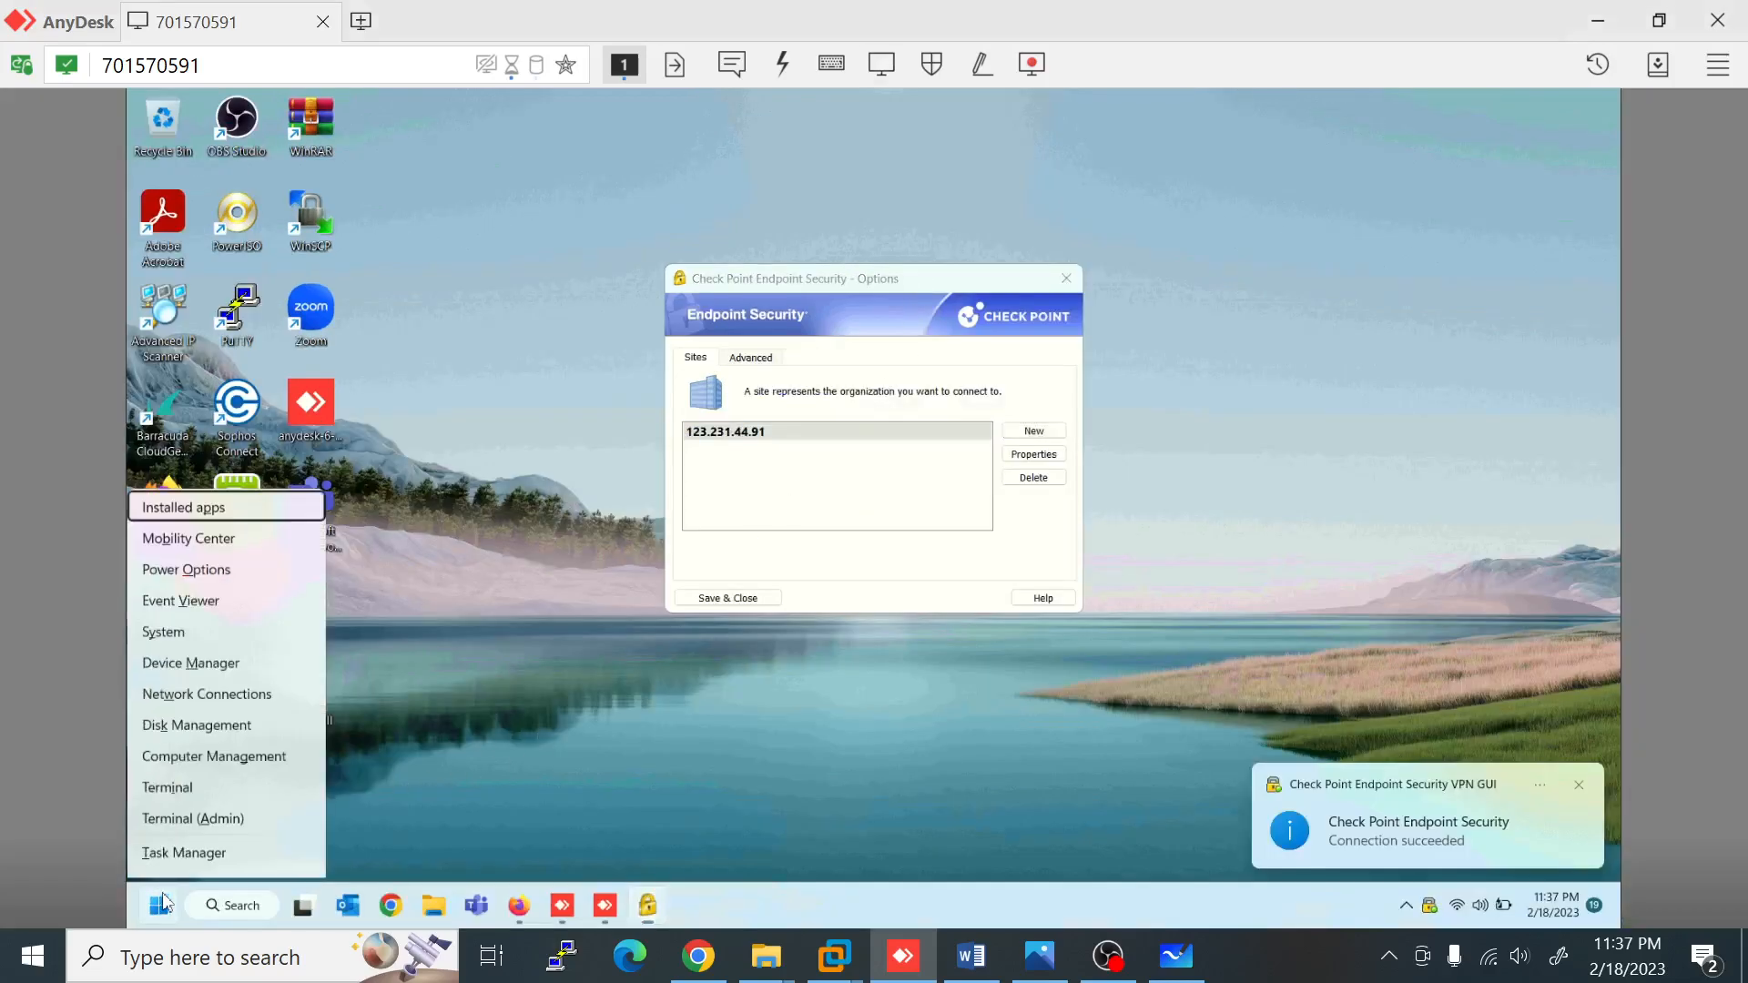
{"action": "left_click", "coordinate": [173, 798]}
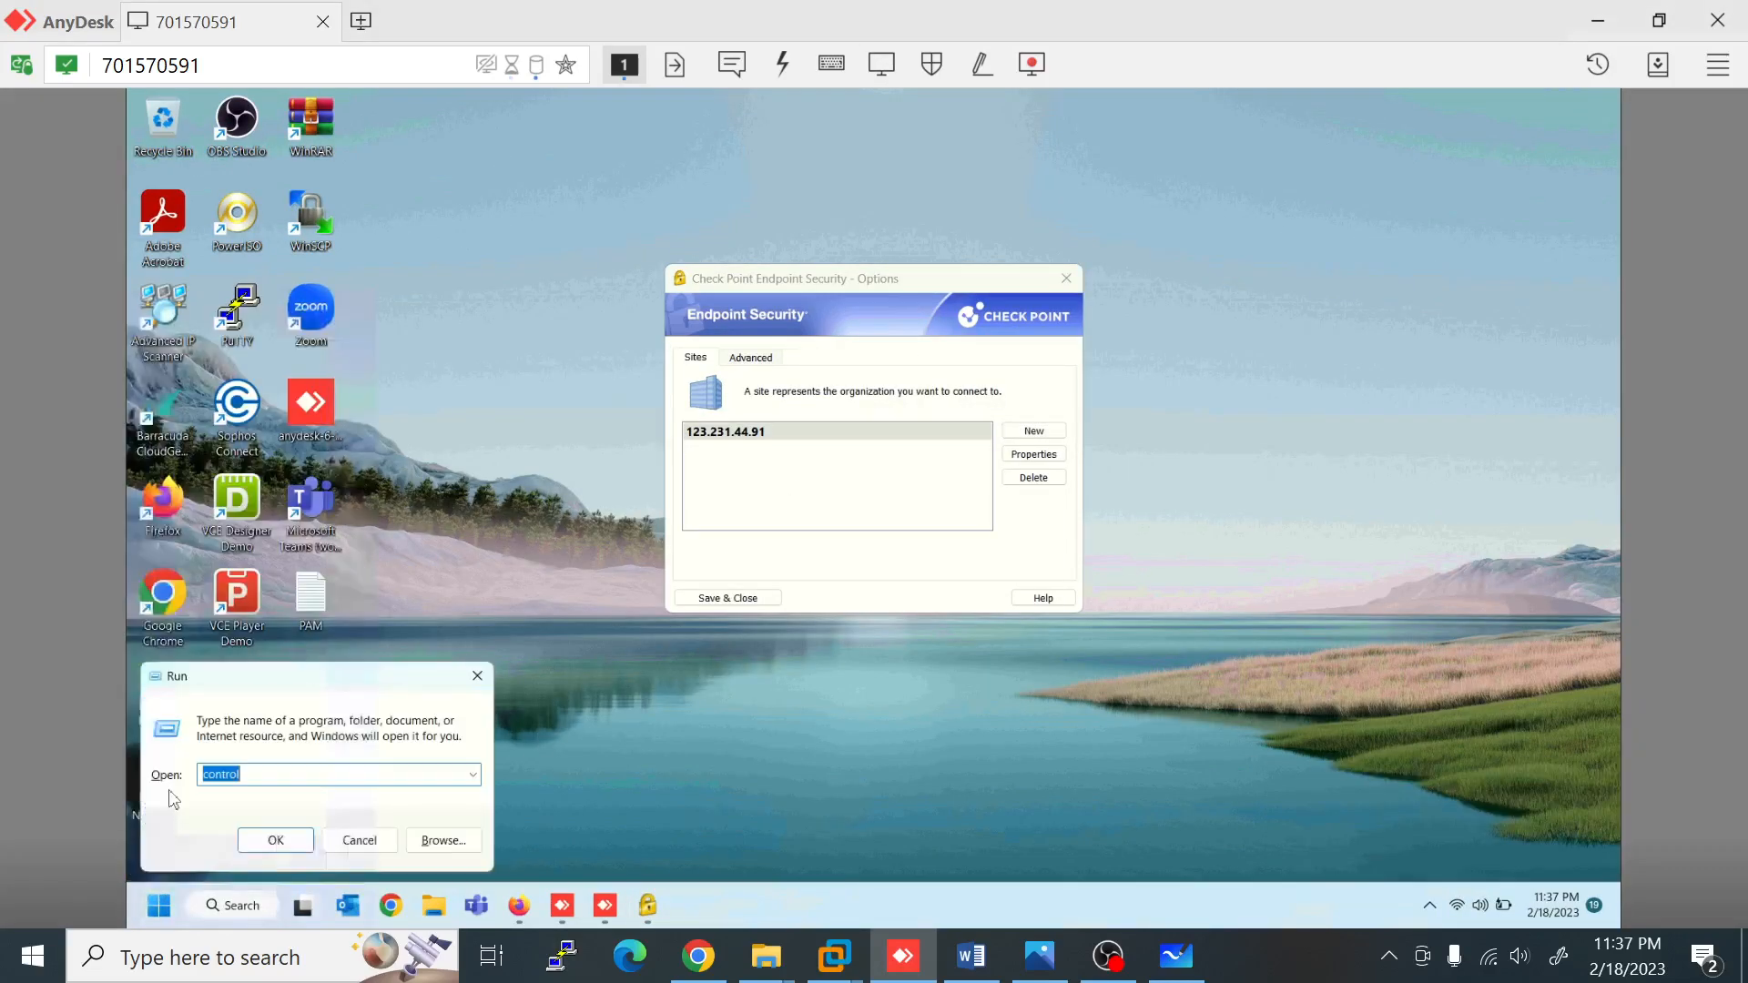
{"action": "type", "text": "cmd"}
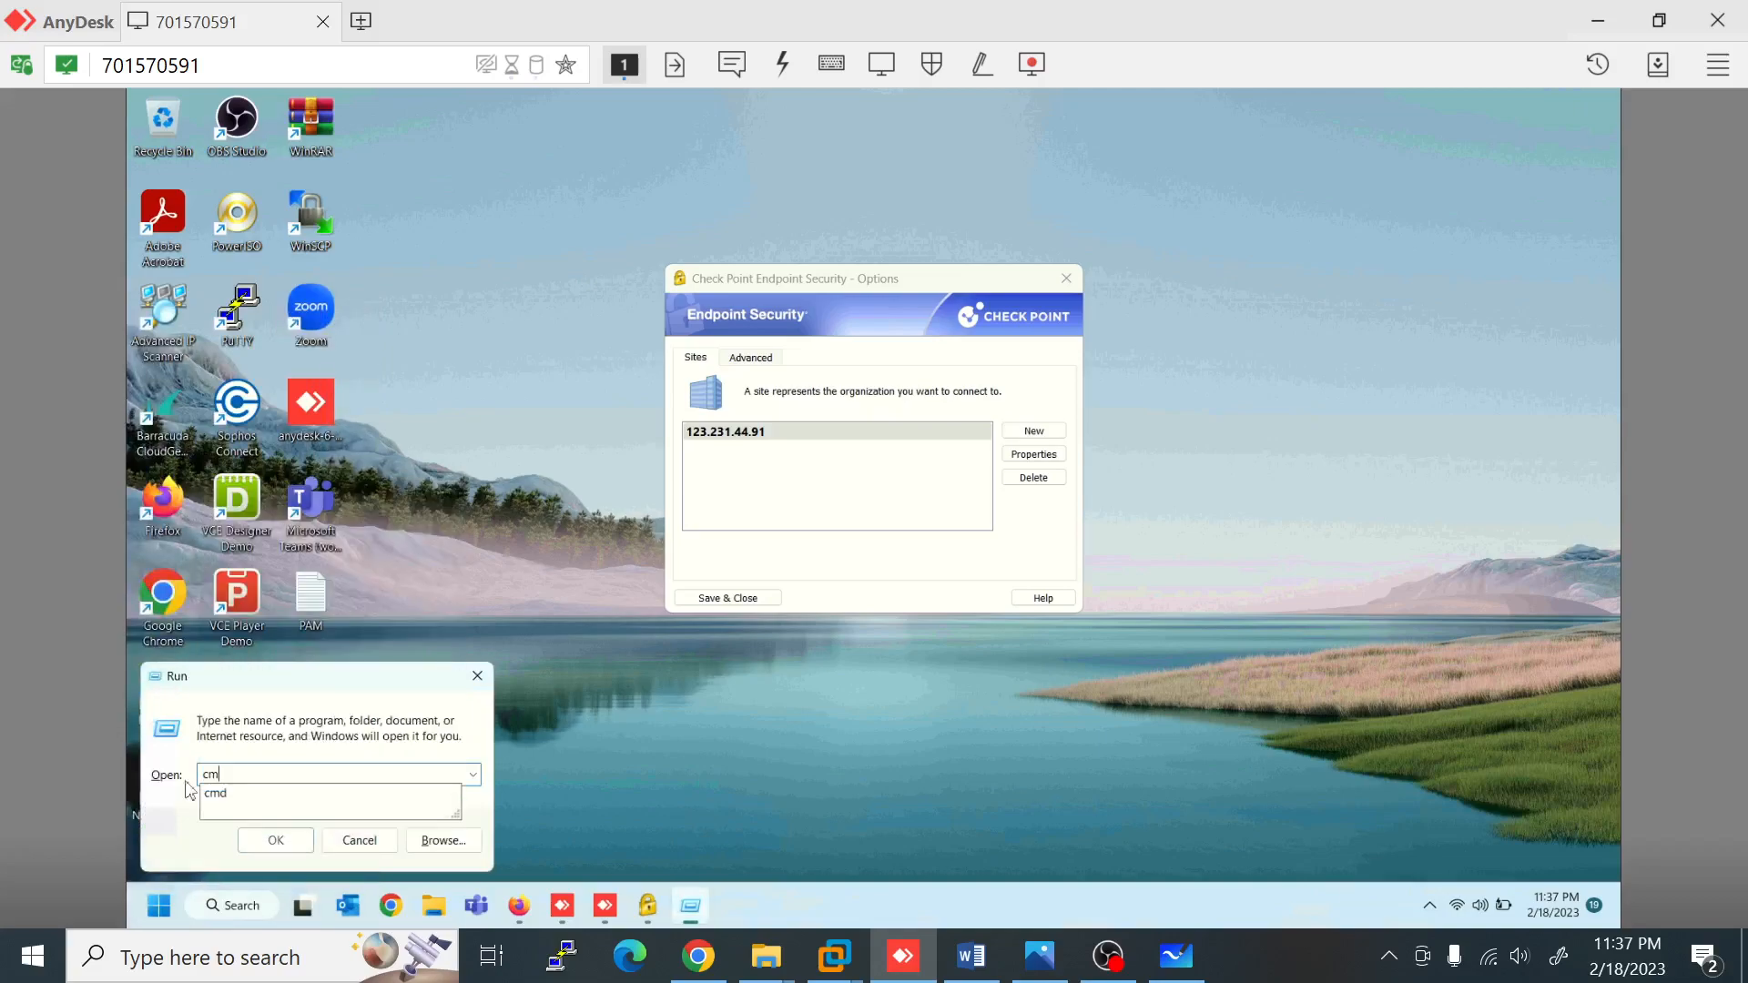
{"action": "key", "text": "Return"}
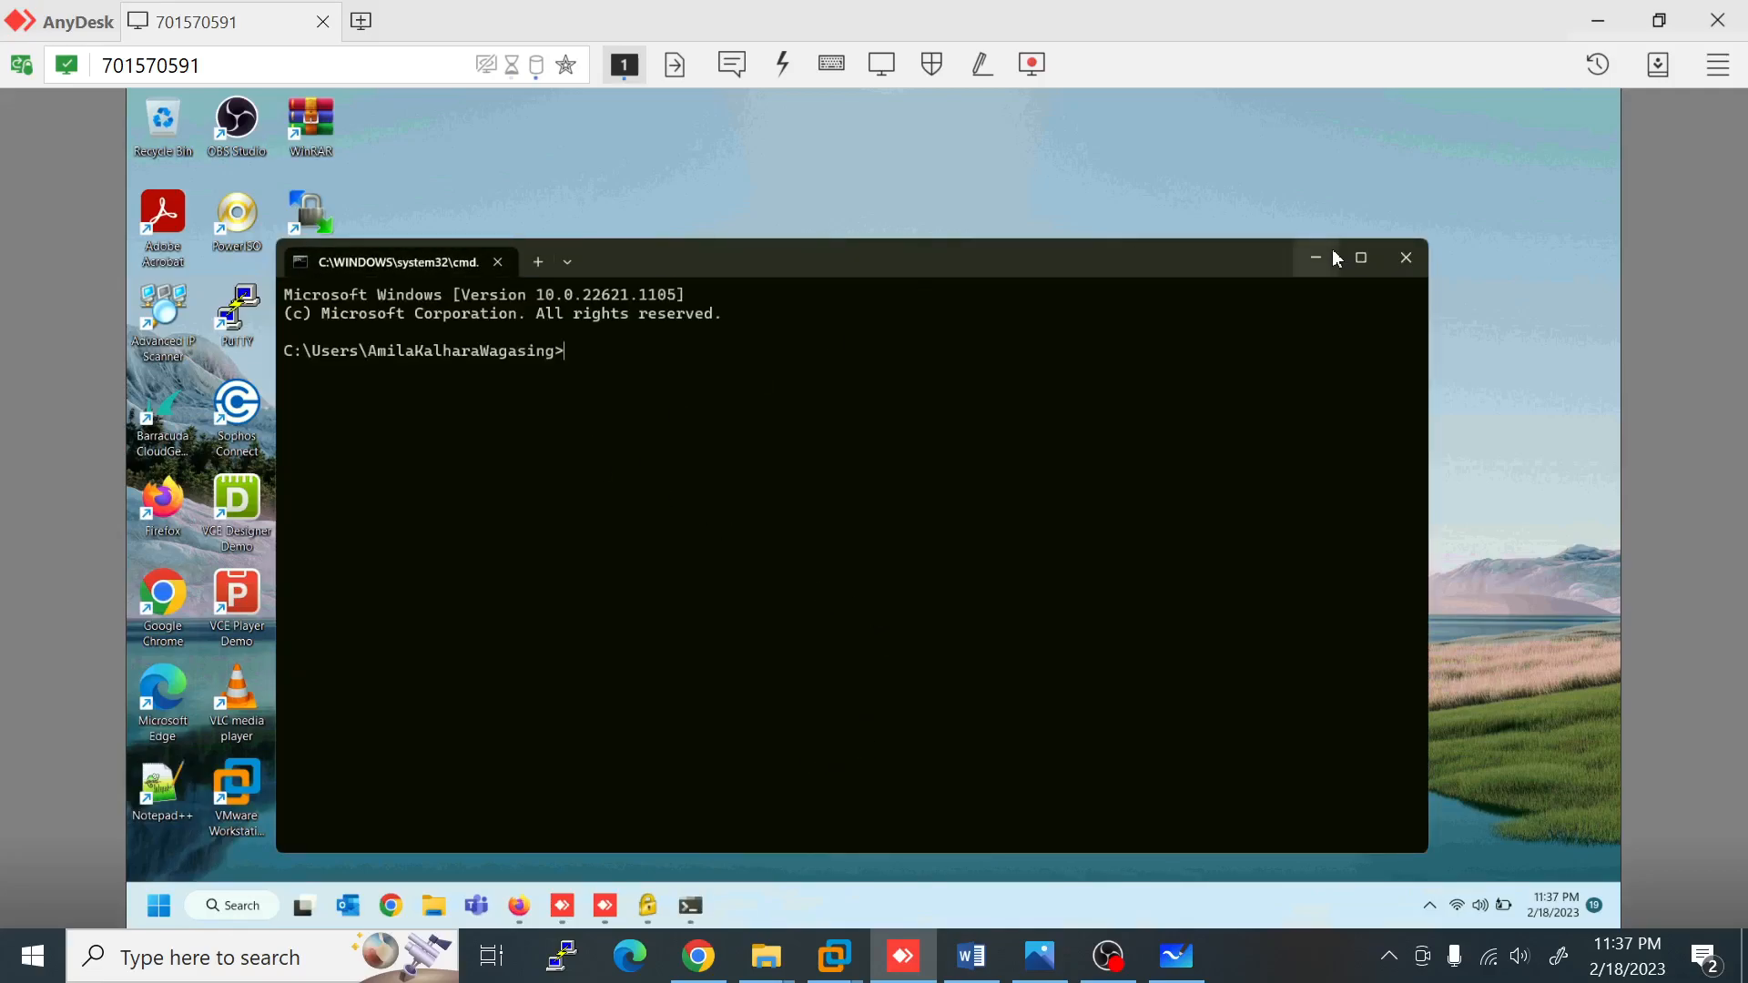
{"action": "left_click", "coordinate": [1322, 258]}
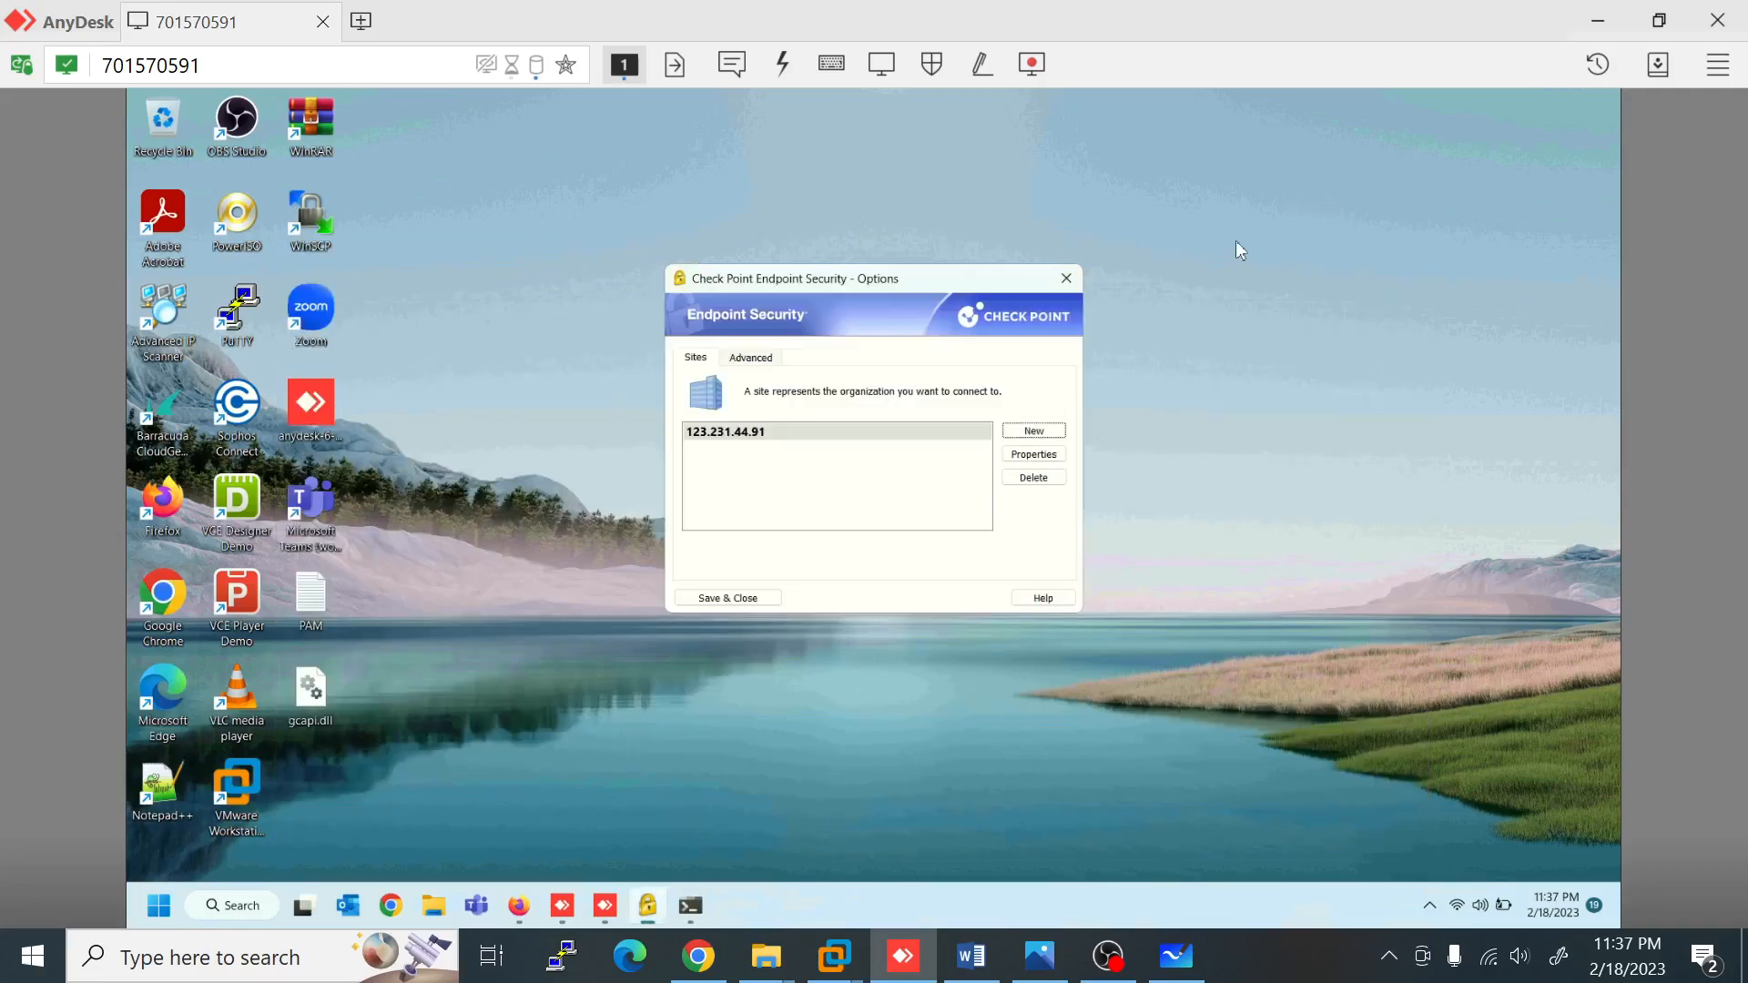
Step: In the full-screen VM, open VPN > Remote Access > Connected Remote Users showing 172.16.10.1
{"action": "left_click", "coordinate": [834, 956]}
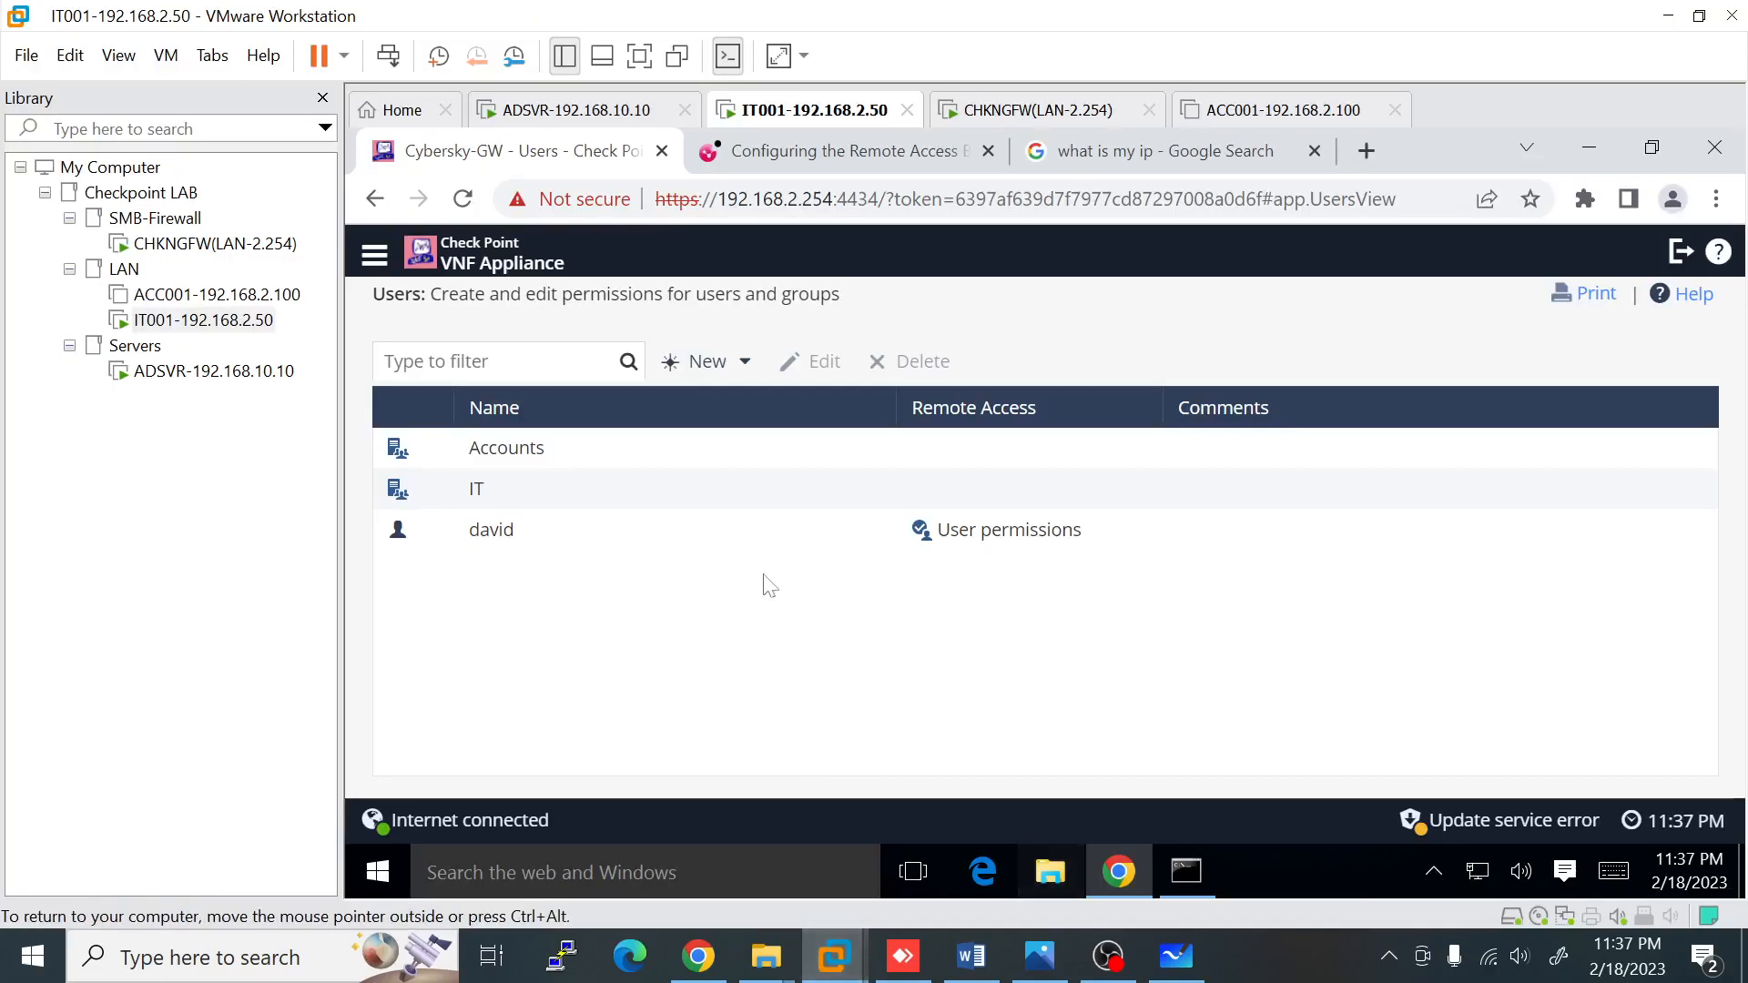
{"action": "left_click", "coordinate": [654, 56]}
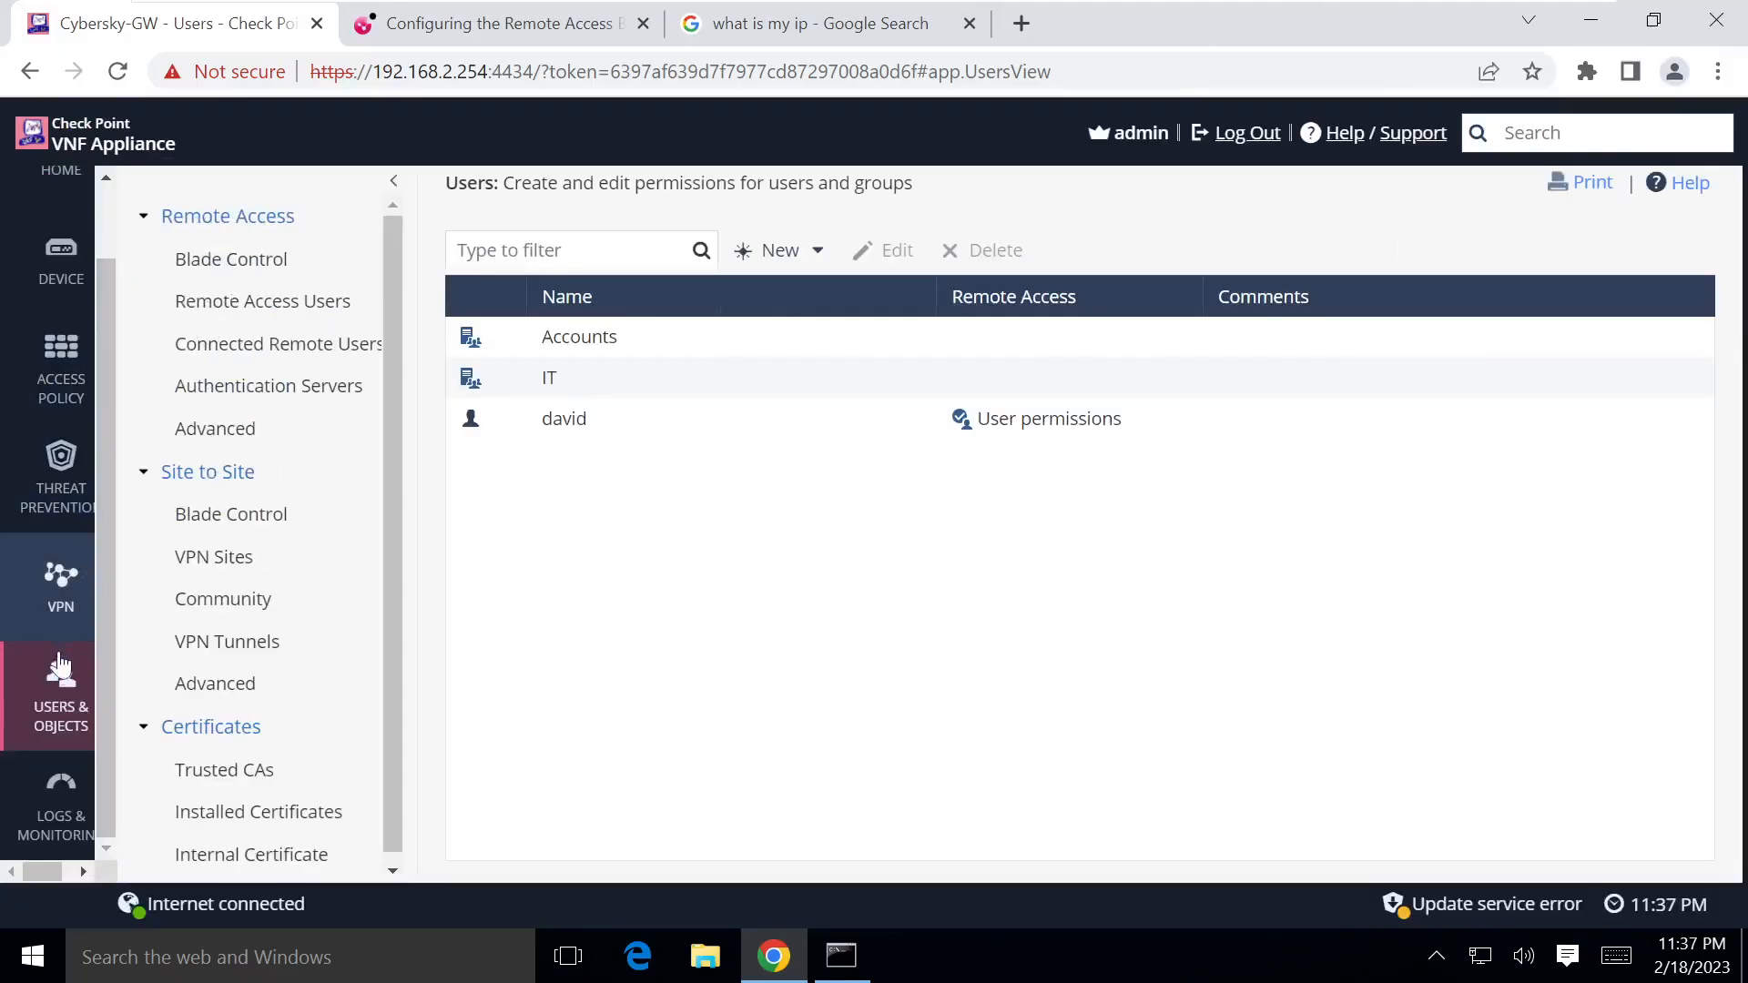
{"action": "left_click", "coordinate": [215, 428]}
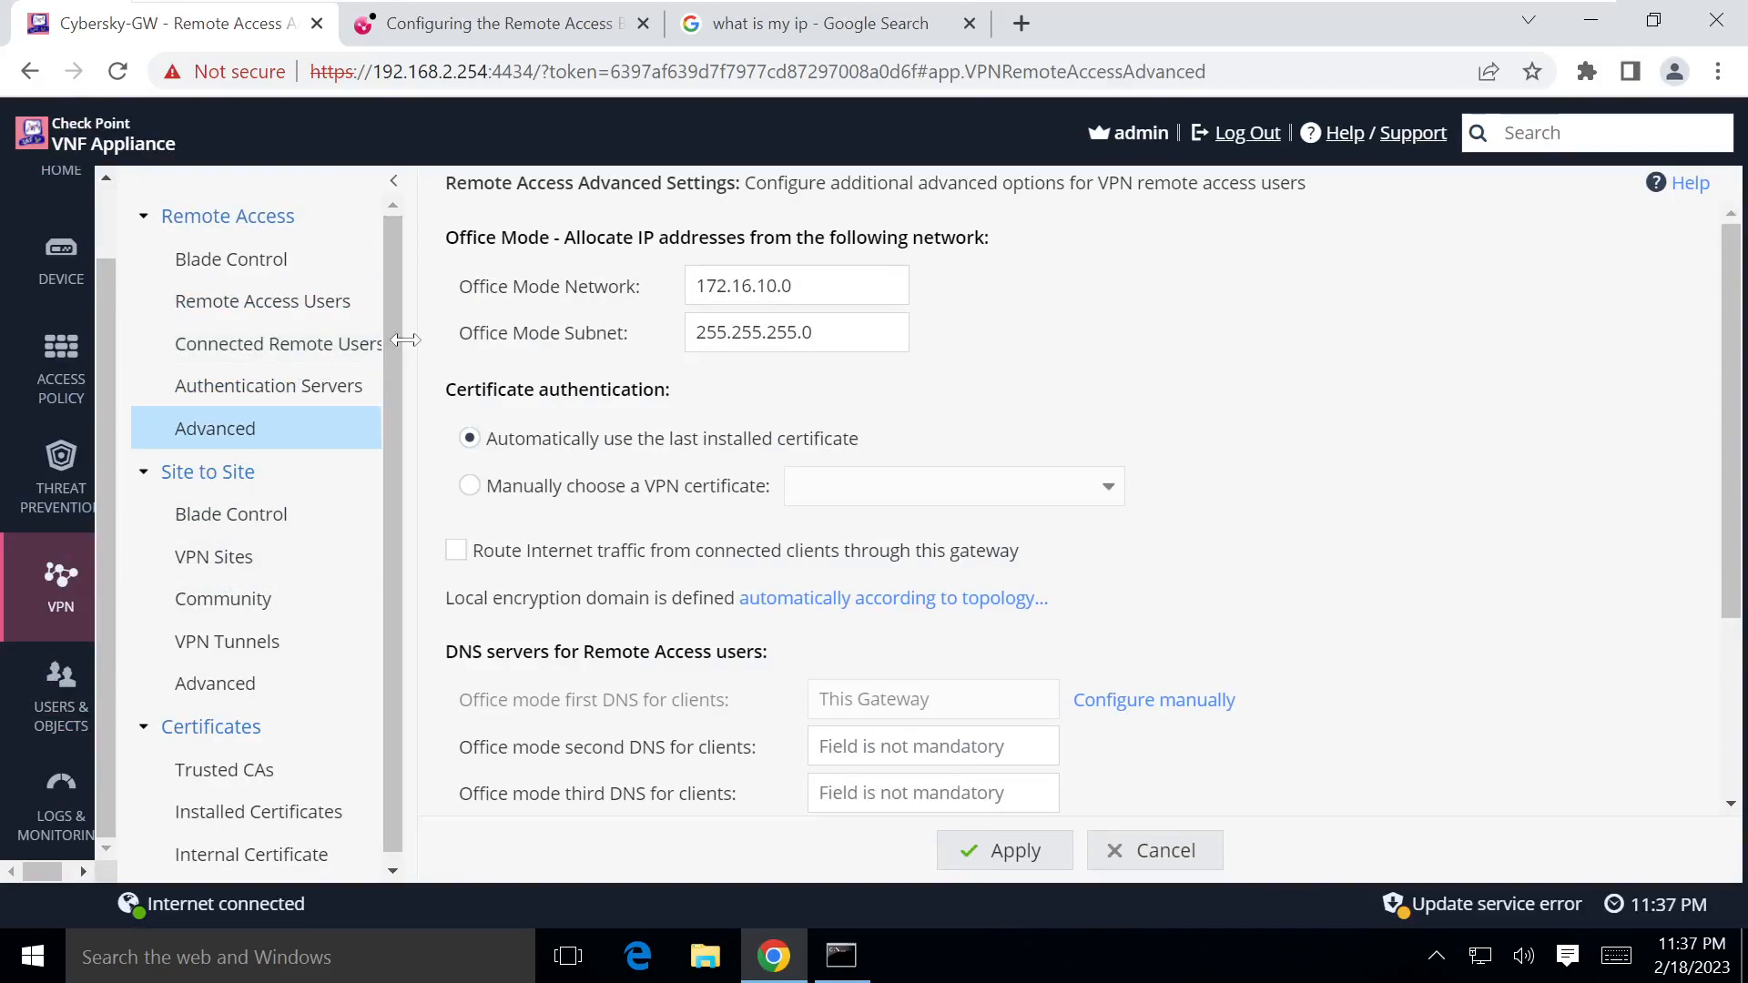
{"action": "left_click_drag", "start_coordinate": [405, 340], "coordinate": [484, 341]}
{"action": "left_click", "coordinate": [373, 351]}
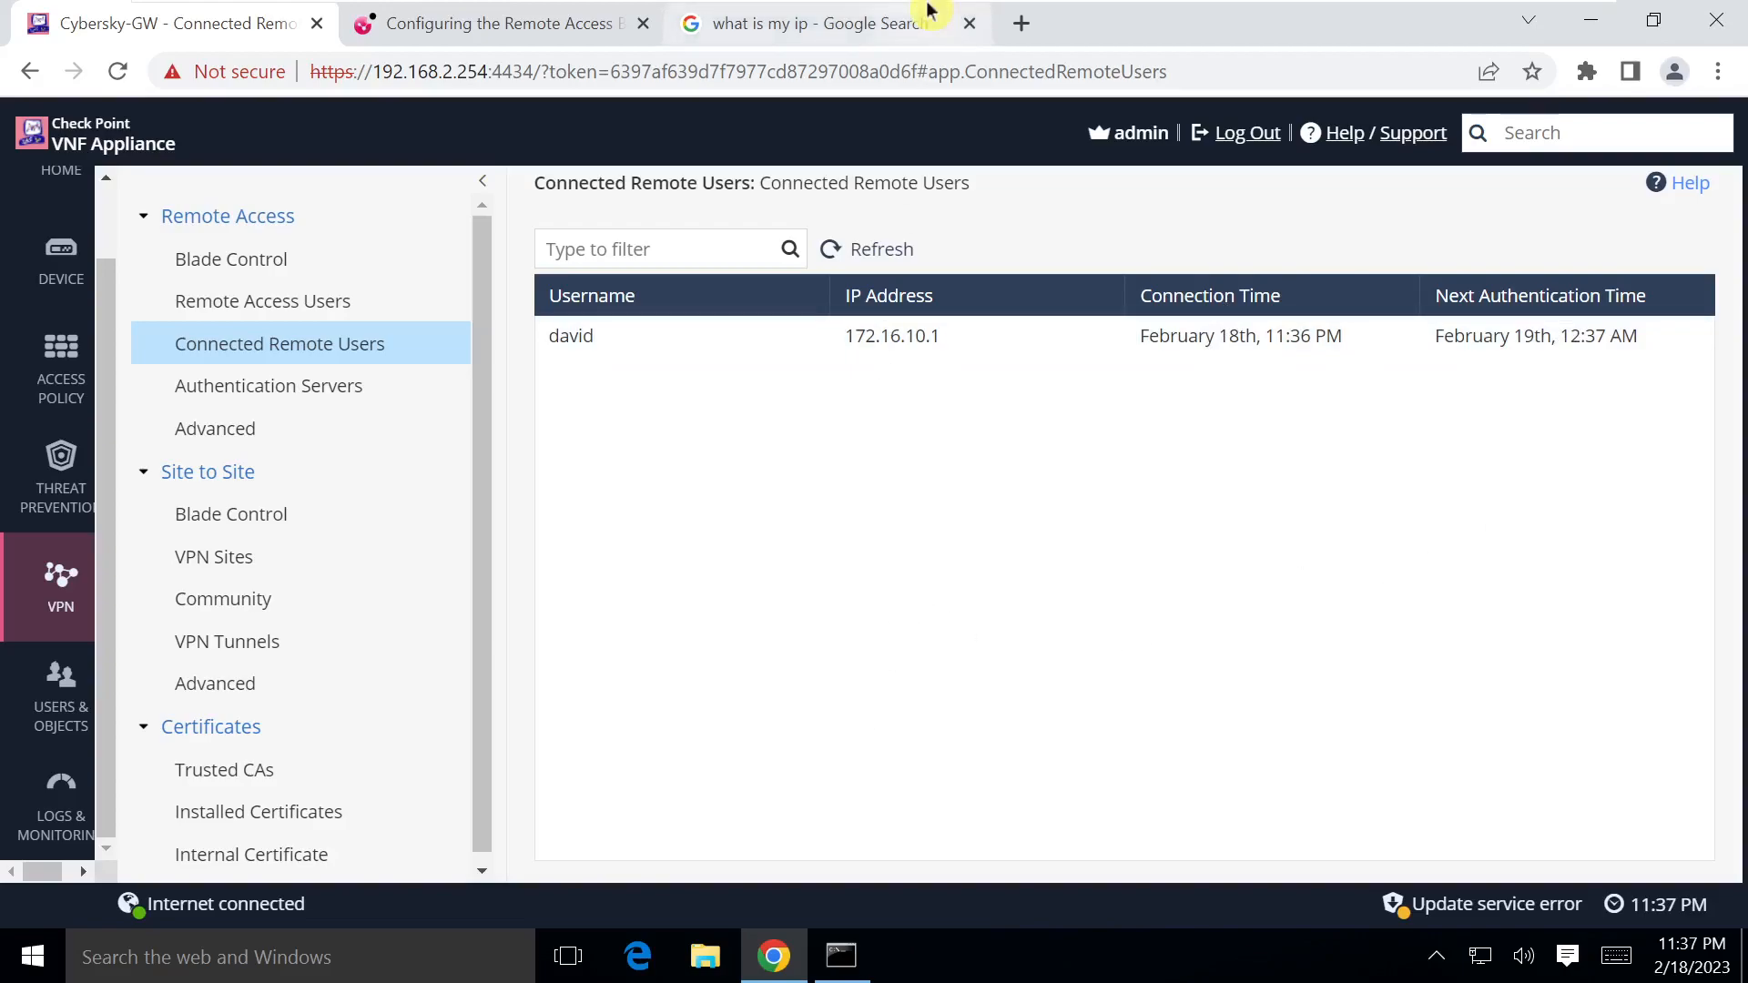
Step: Leave VM full screen and bring up the DNAT.png lab network diagram
{"action": "mouse_move", "coordinate": [874, 11]}
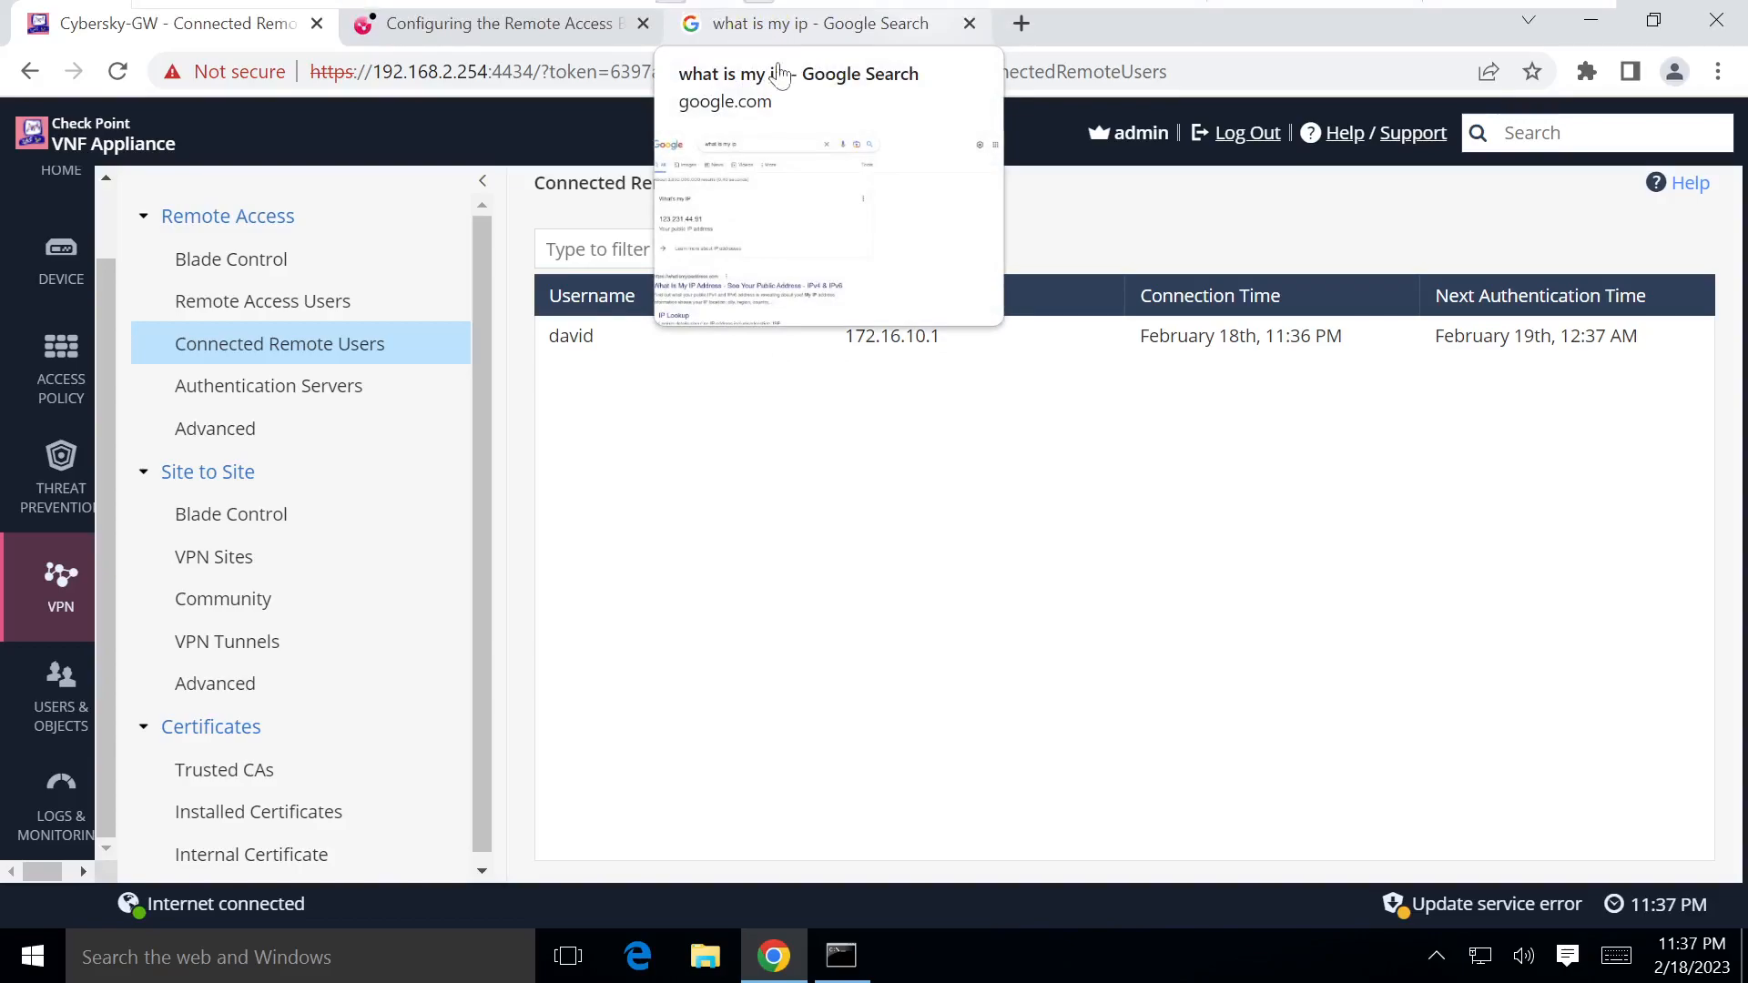
{"action": "mouse_move", "coordinate": [747, 6]}
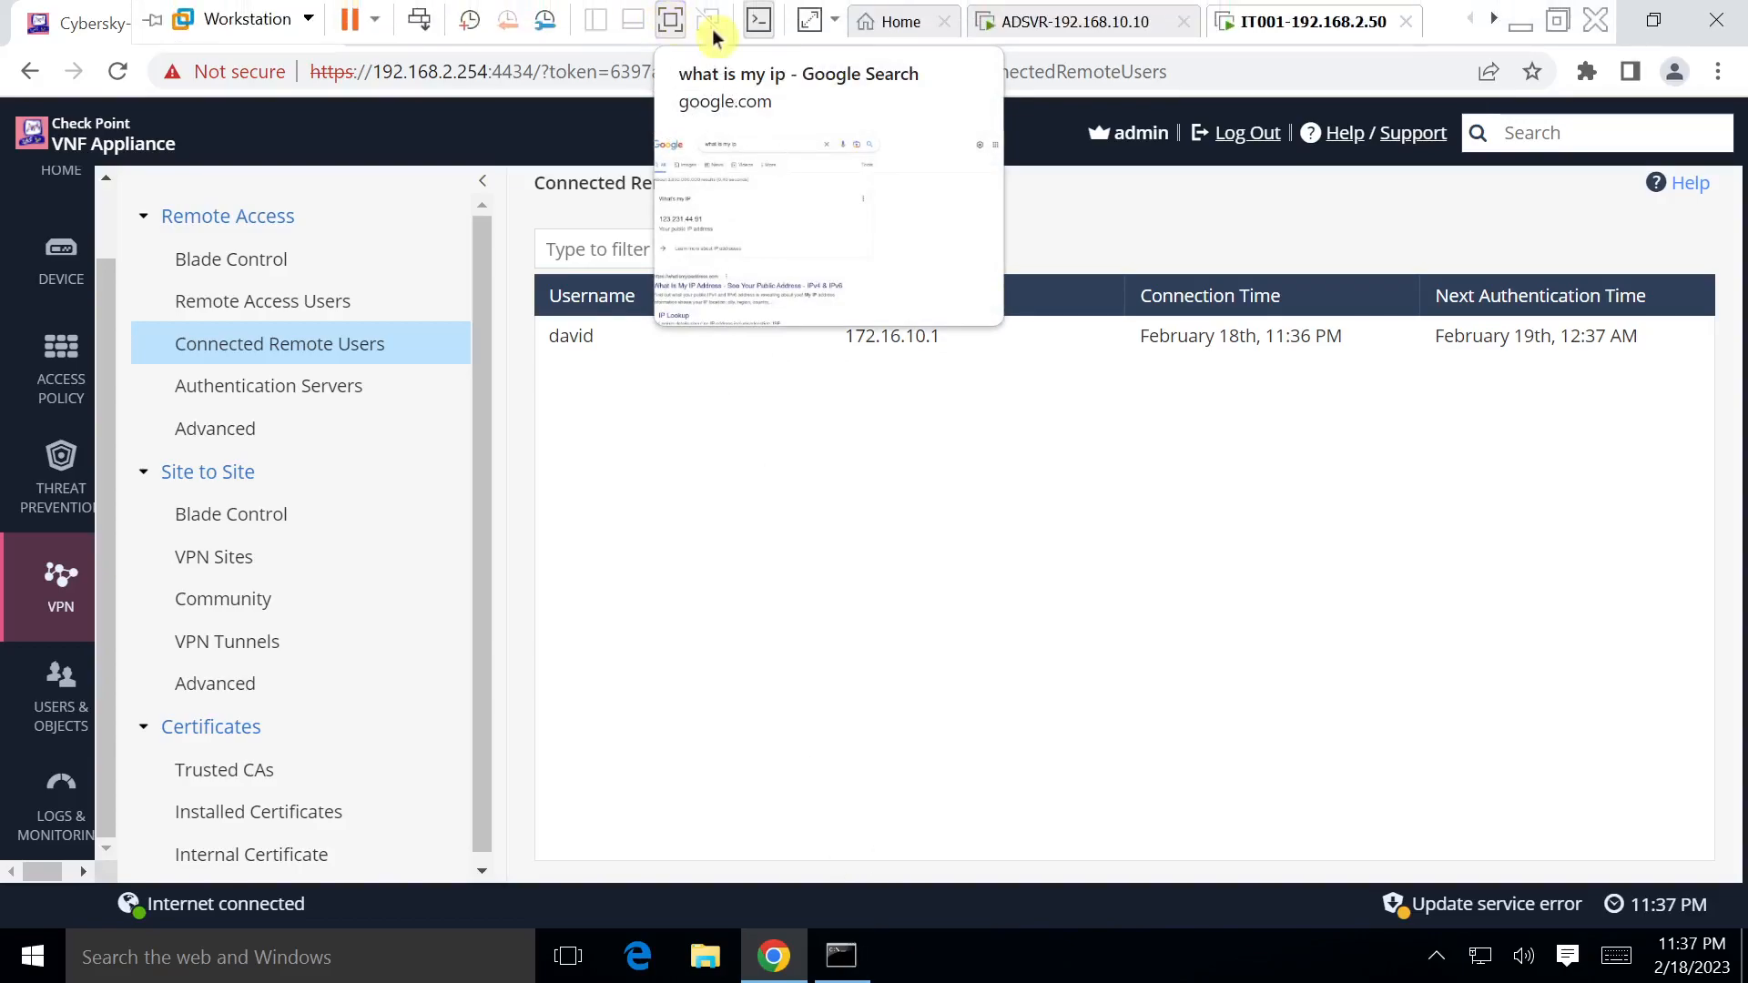
{"action": "left_click", "coordinate": [671, 22]}
{"action": "left_click", "coordinate": [1039, 956]}
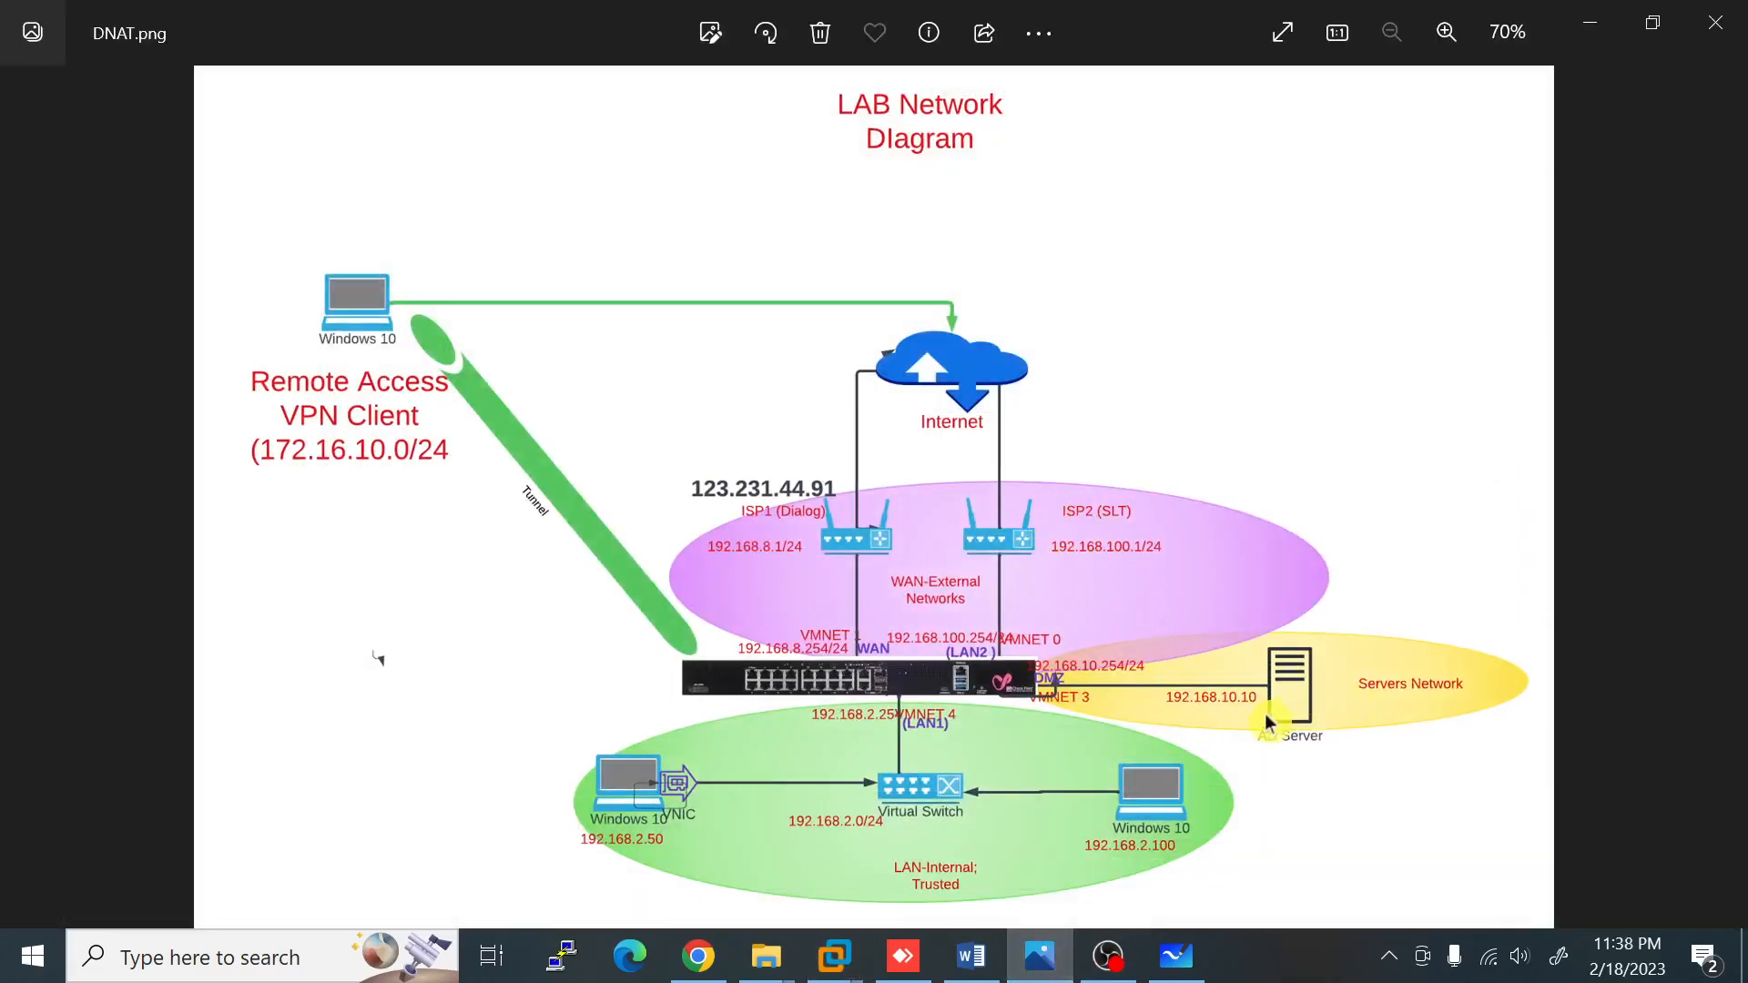
Step: Ping 192.168.10.10 from the remote Command Prompt (4 replies, 0% loss), then minimize it
{"action": "left_click", "coordinate": [904, 956]}
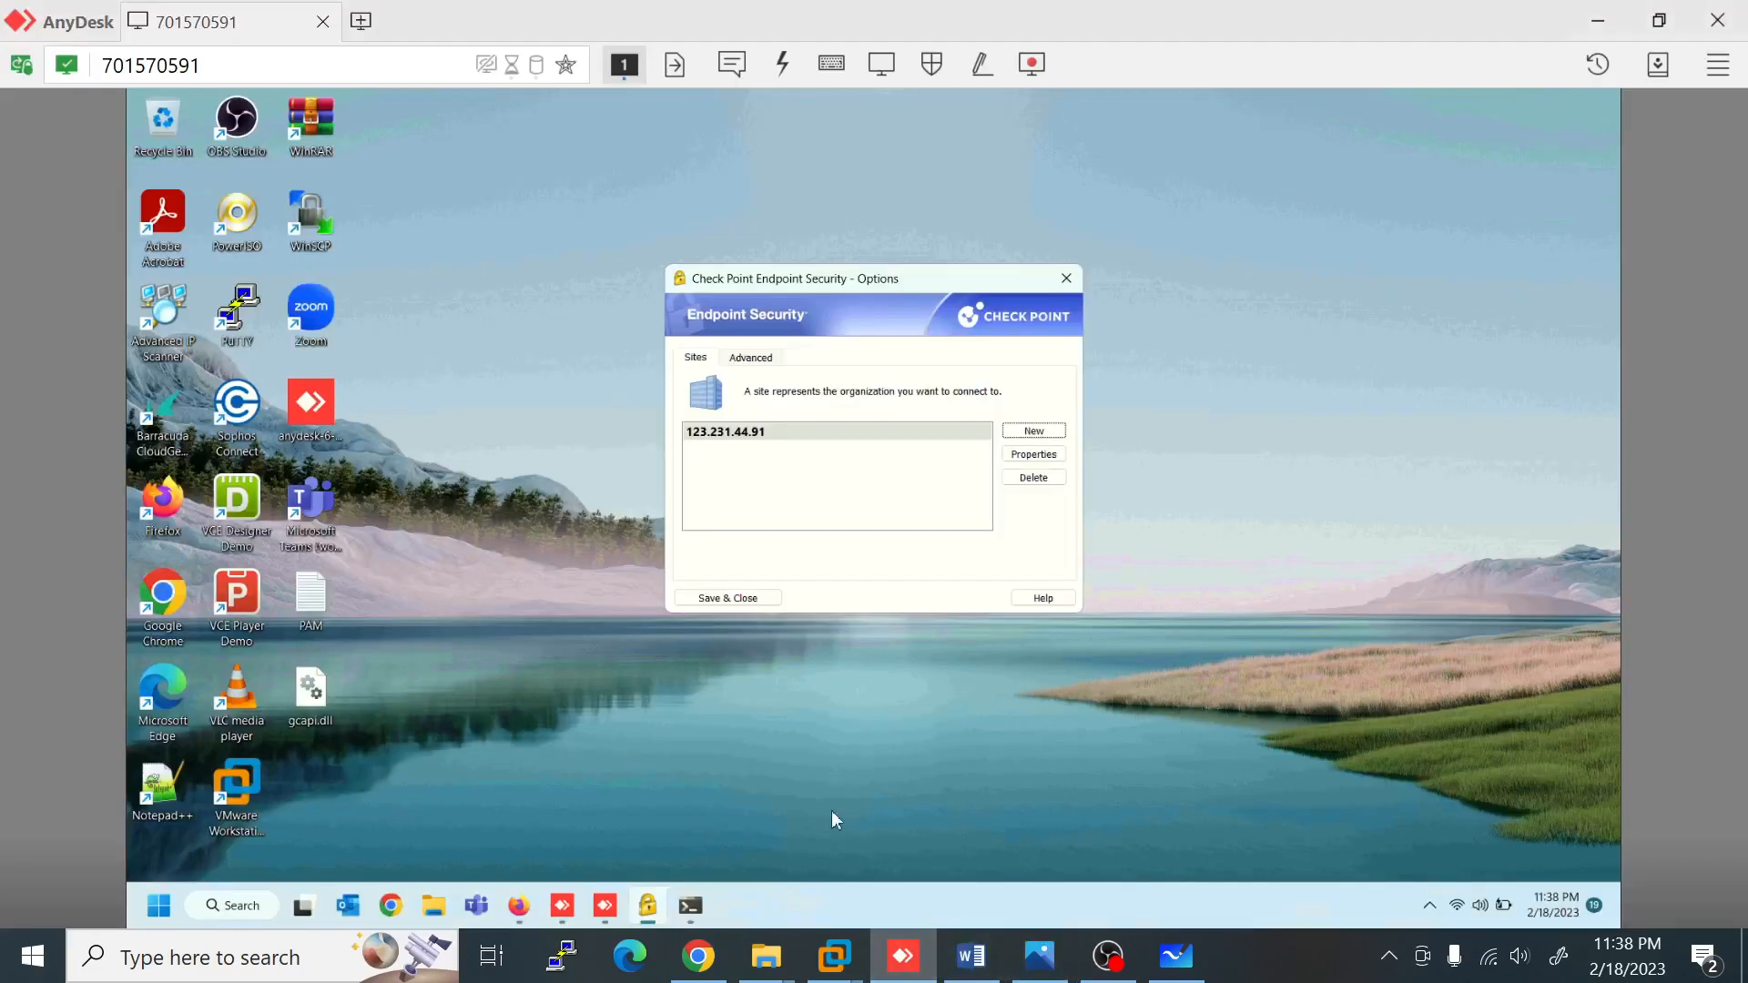
{"action": "left_click", "coordinate": [693, 906]}
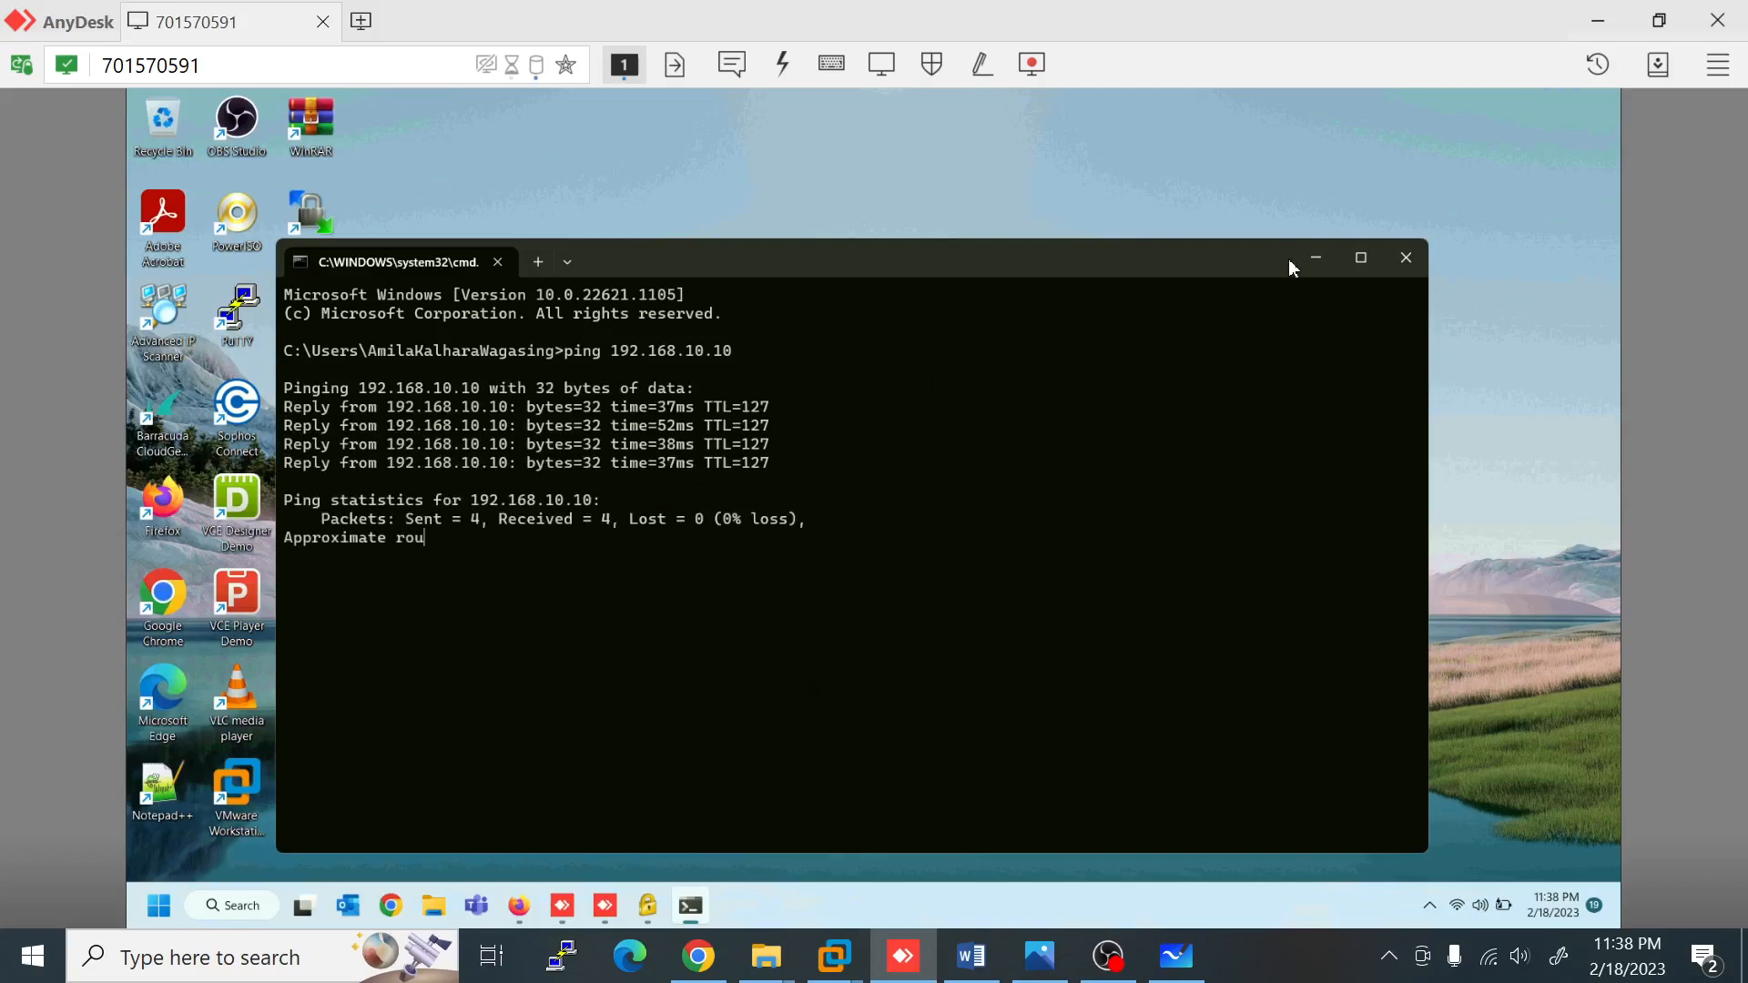
{"action": "left_click", "coordinate": [1317, 263]}
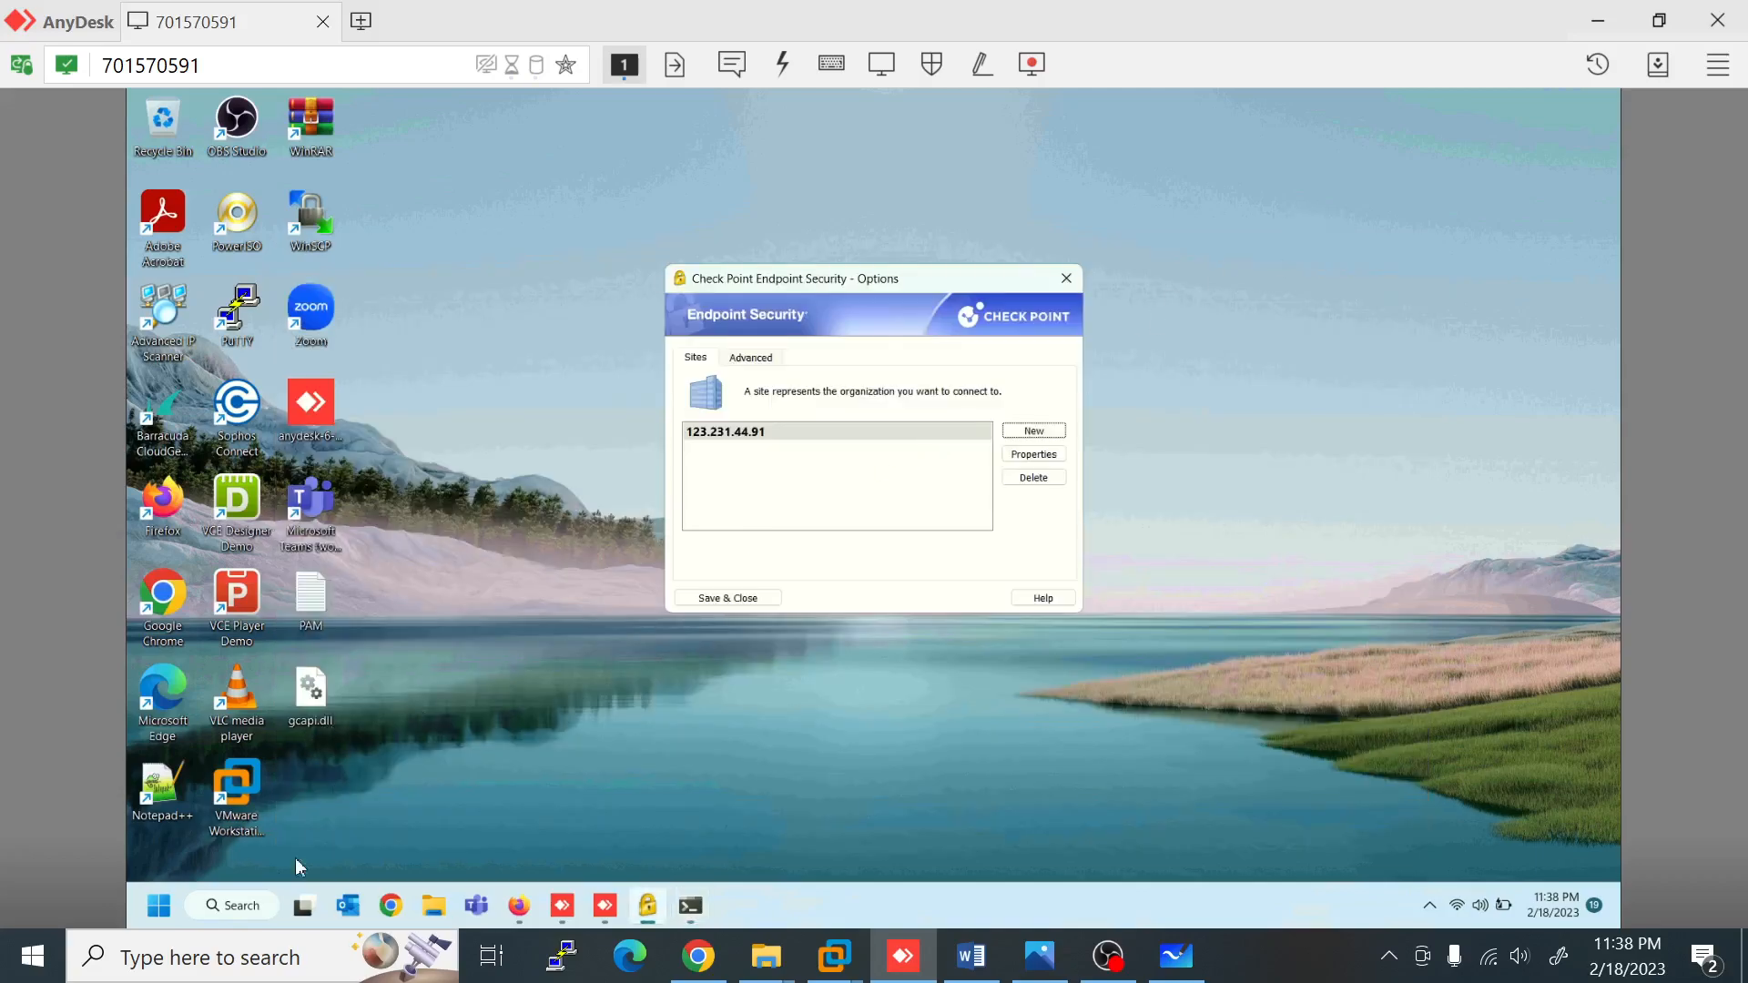
{"action": "right_click", "coordinate": [159, 905]}
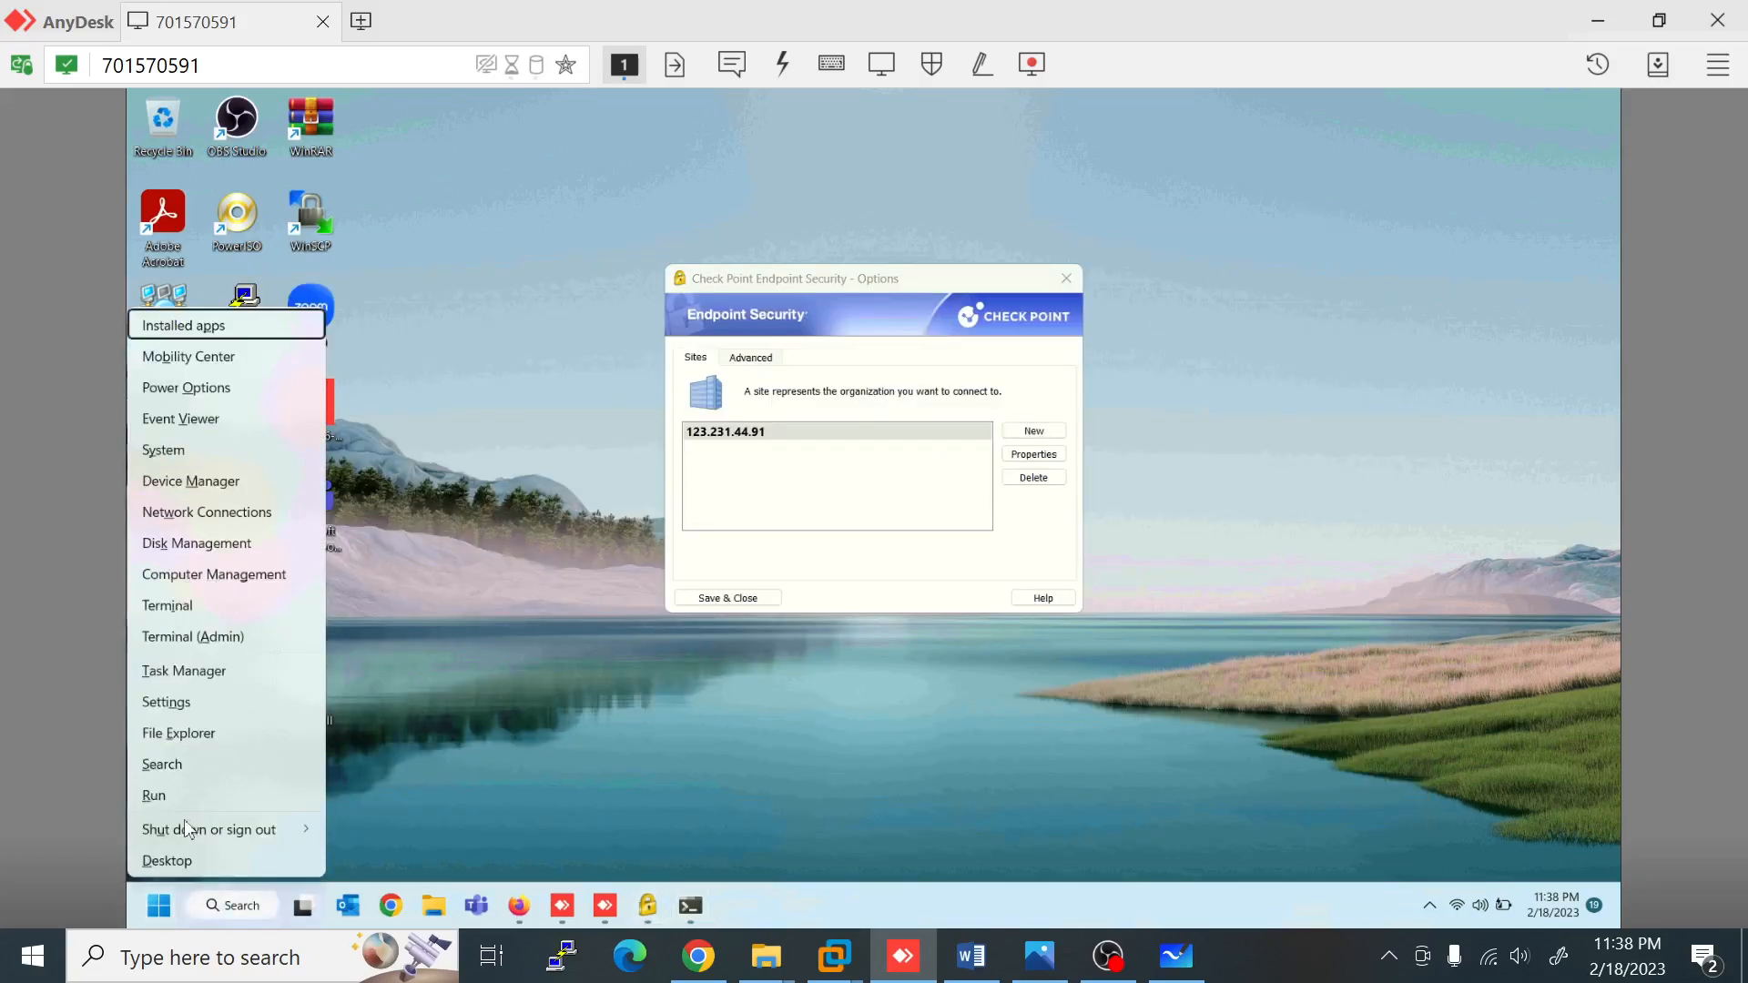
Step: Launch mstsc and connect Remote Desktop to 192.168.10.10
{"action": "left_click", "coordinate": [153, 796]}
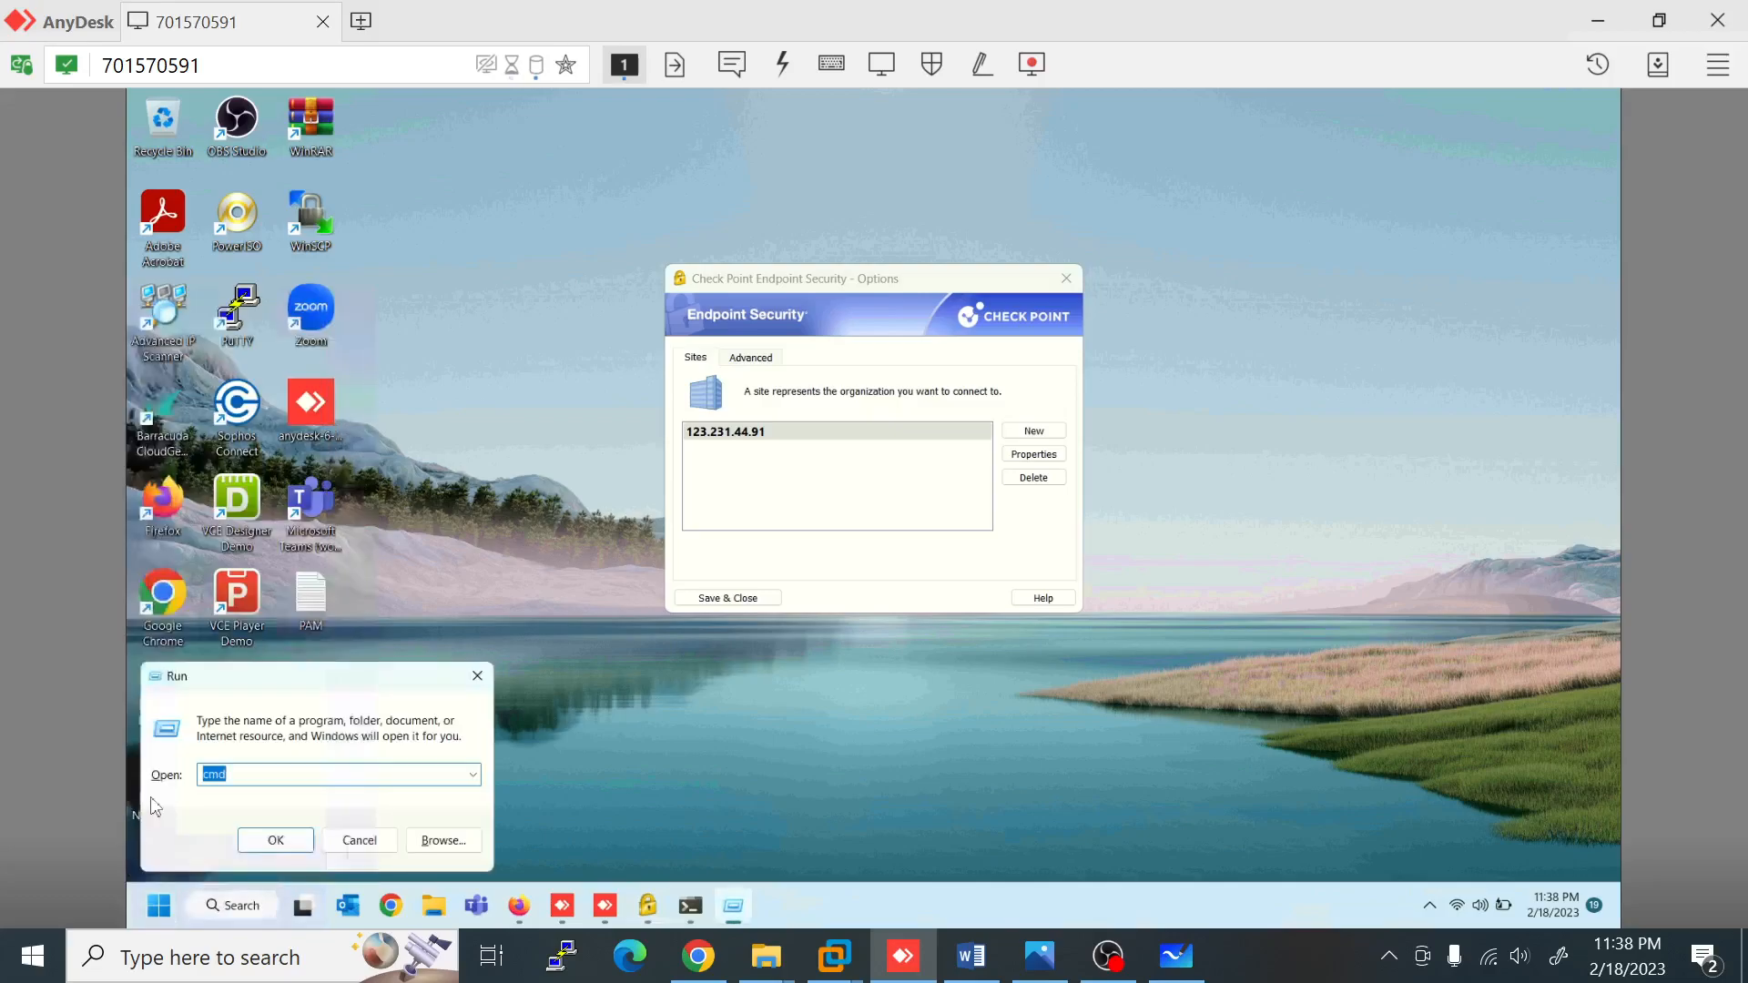
{"action": "key", "text": "BackSpace"}
{"action": "type", "text": "ms"}
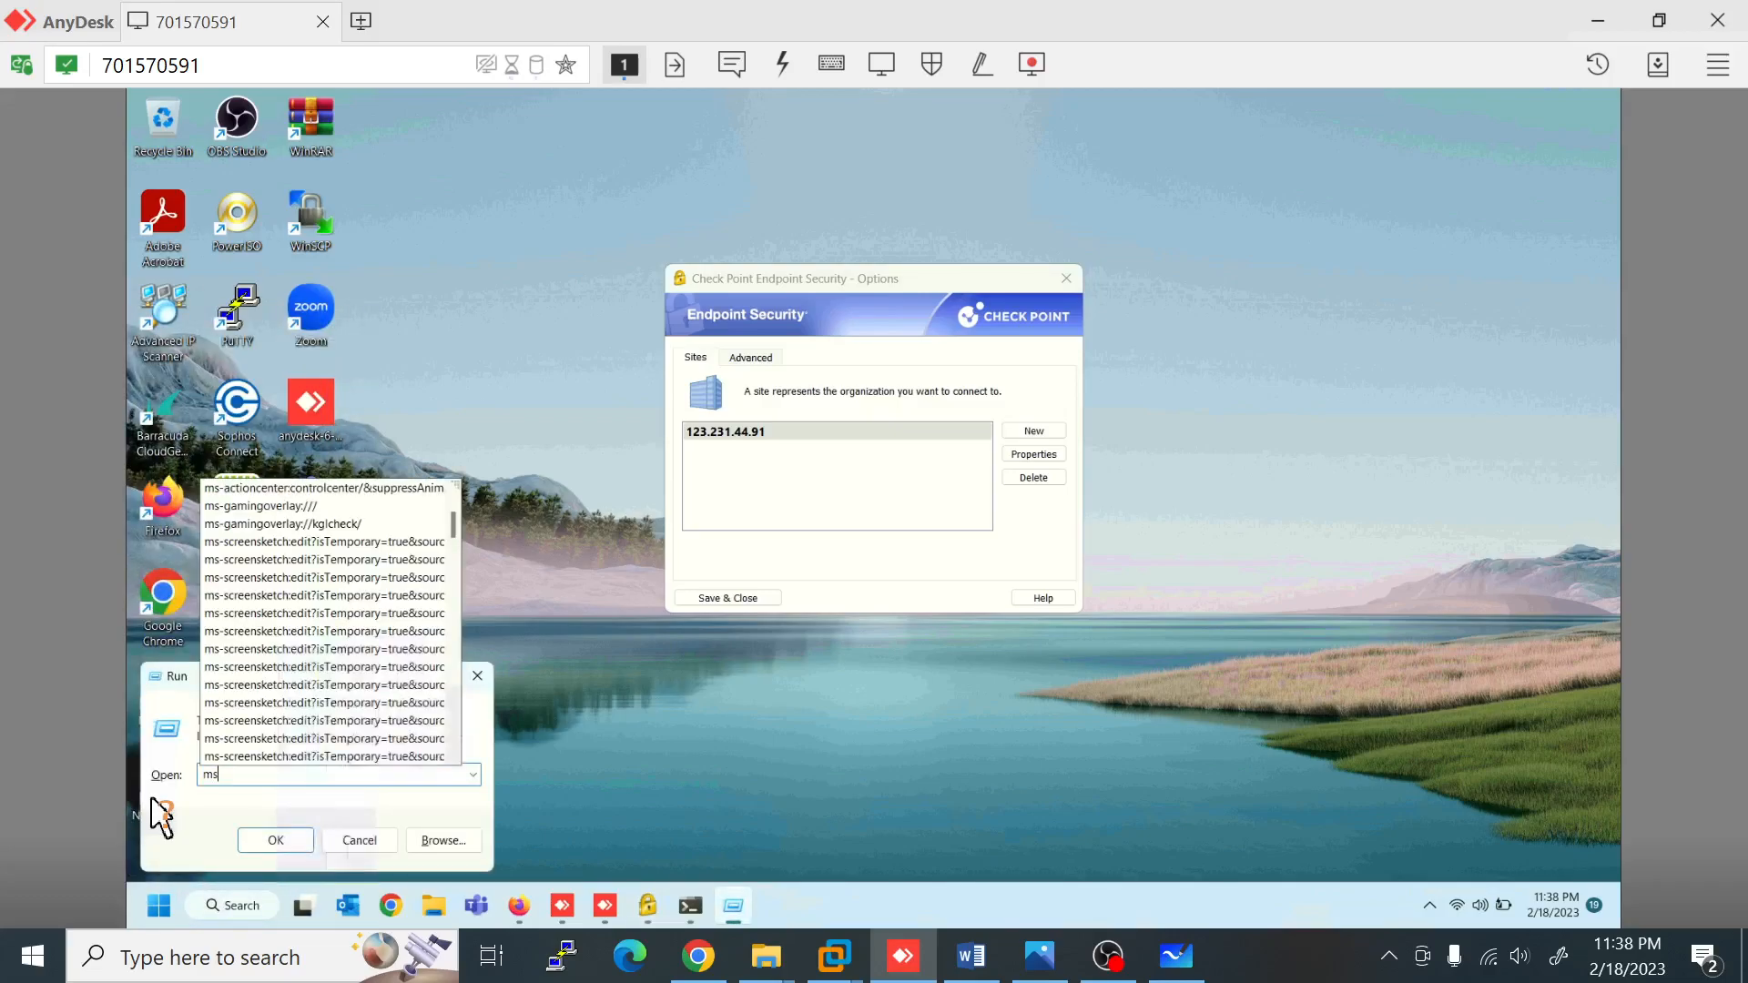
{"action": "type", "text": "tsc\\"}
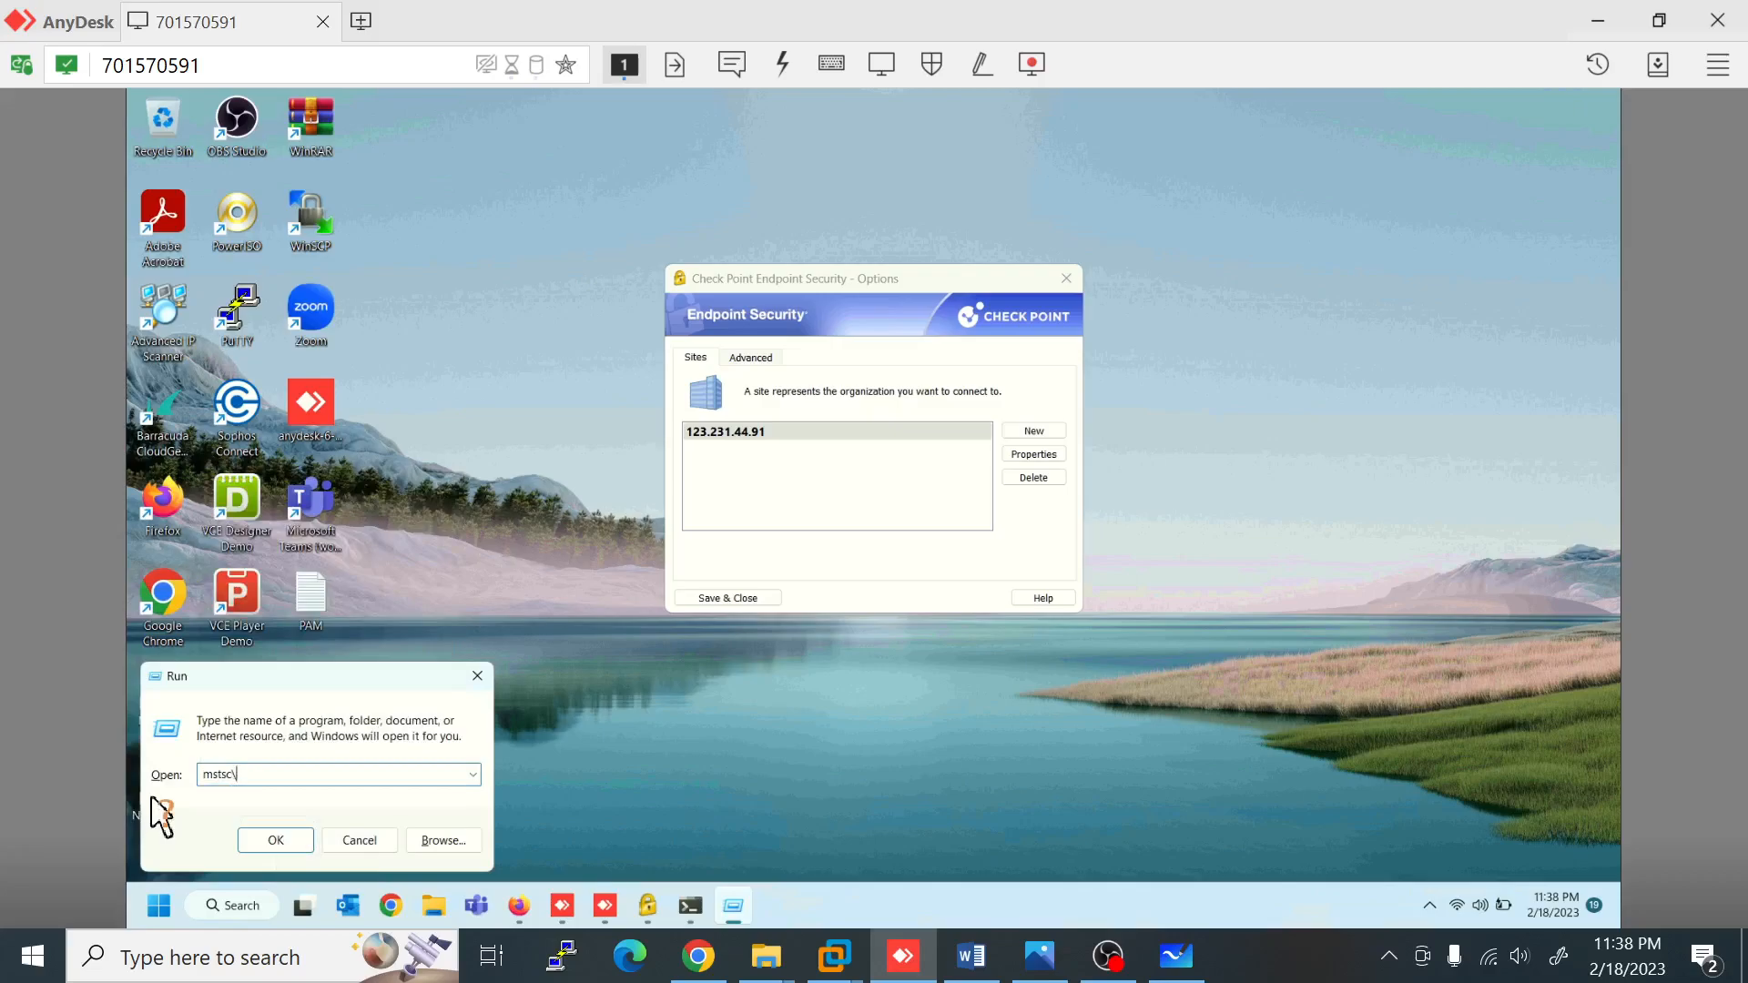
{"action": "key", "text": "Return"}
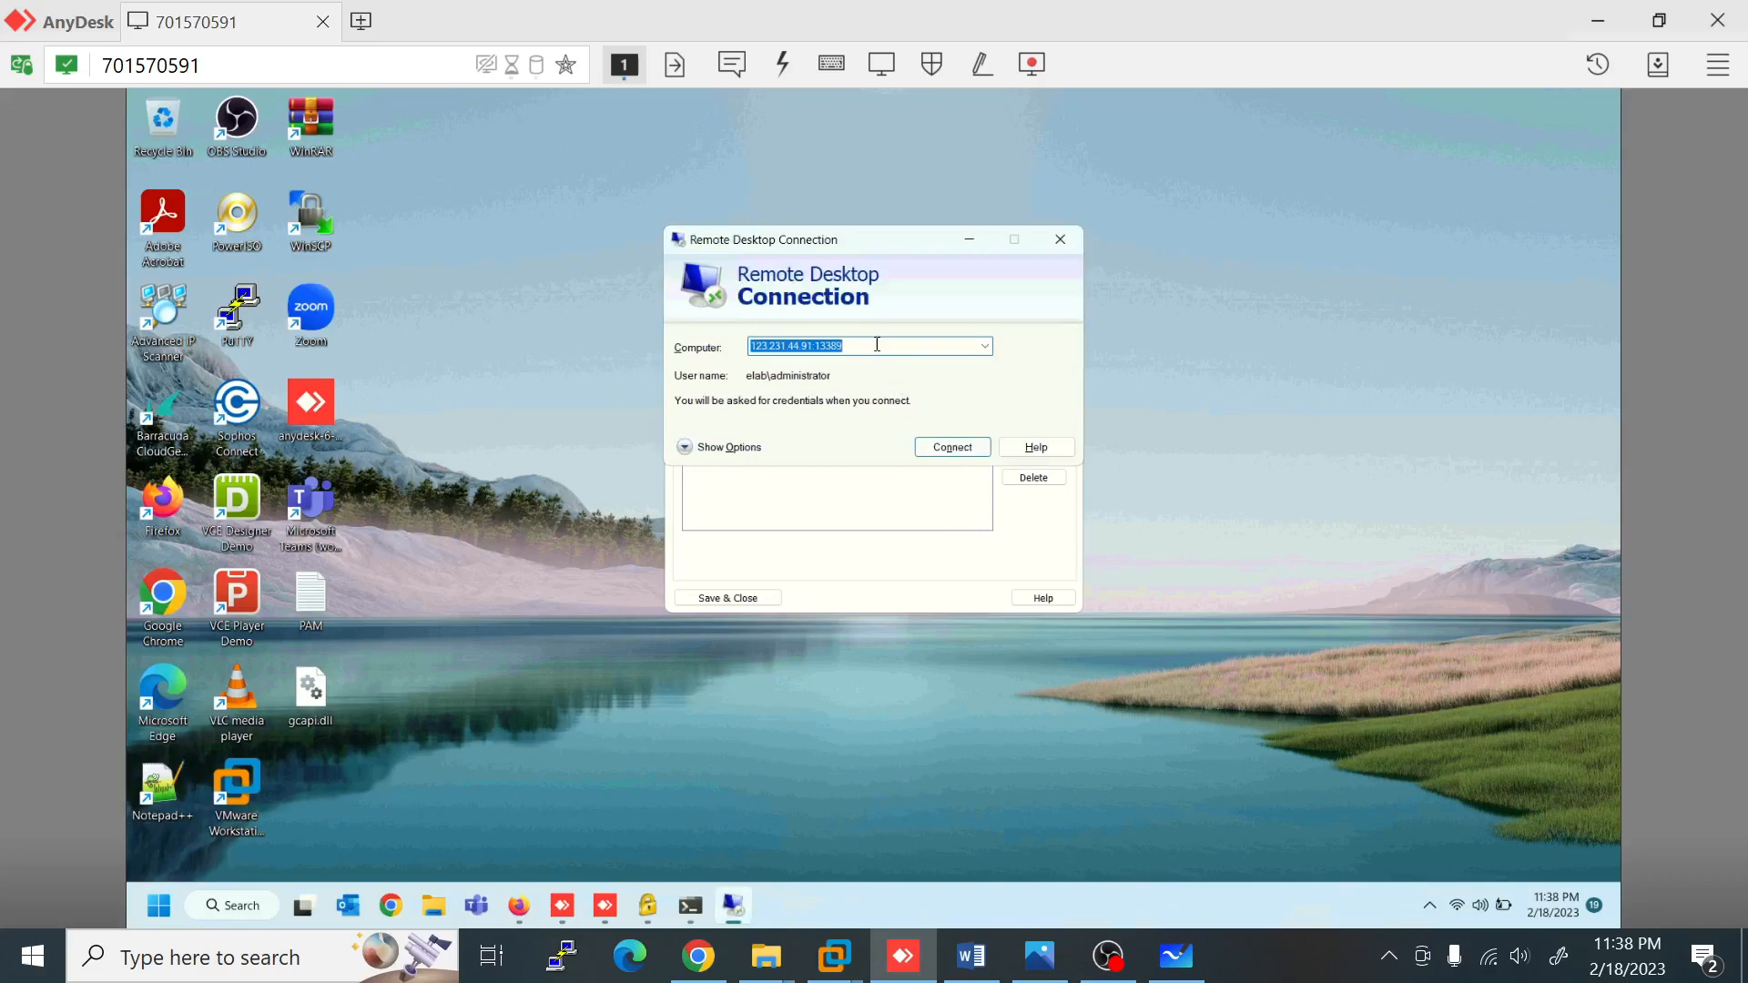
{"action": "key", "text": "BackSpace"}
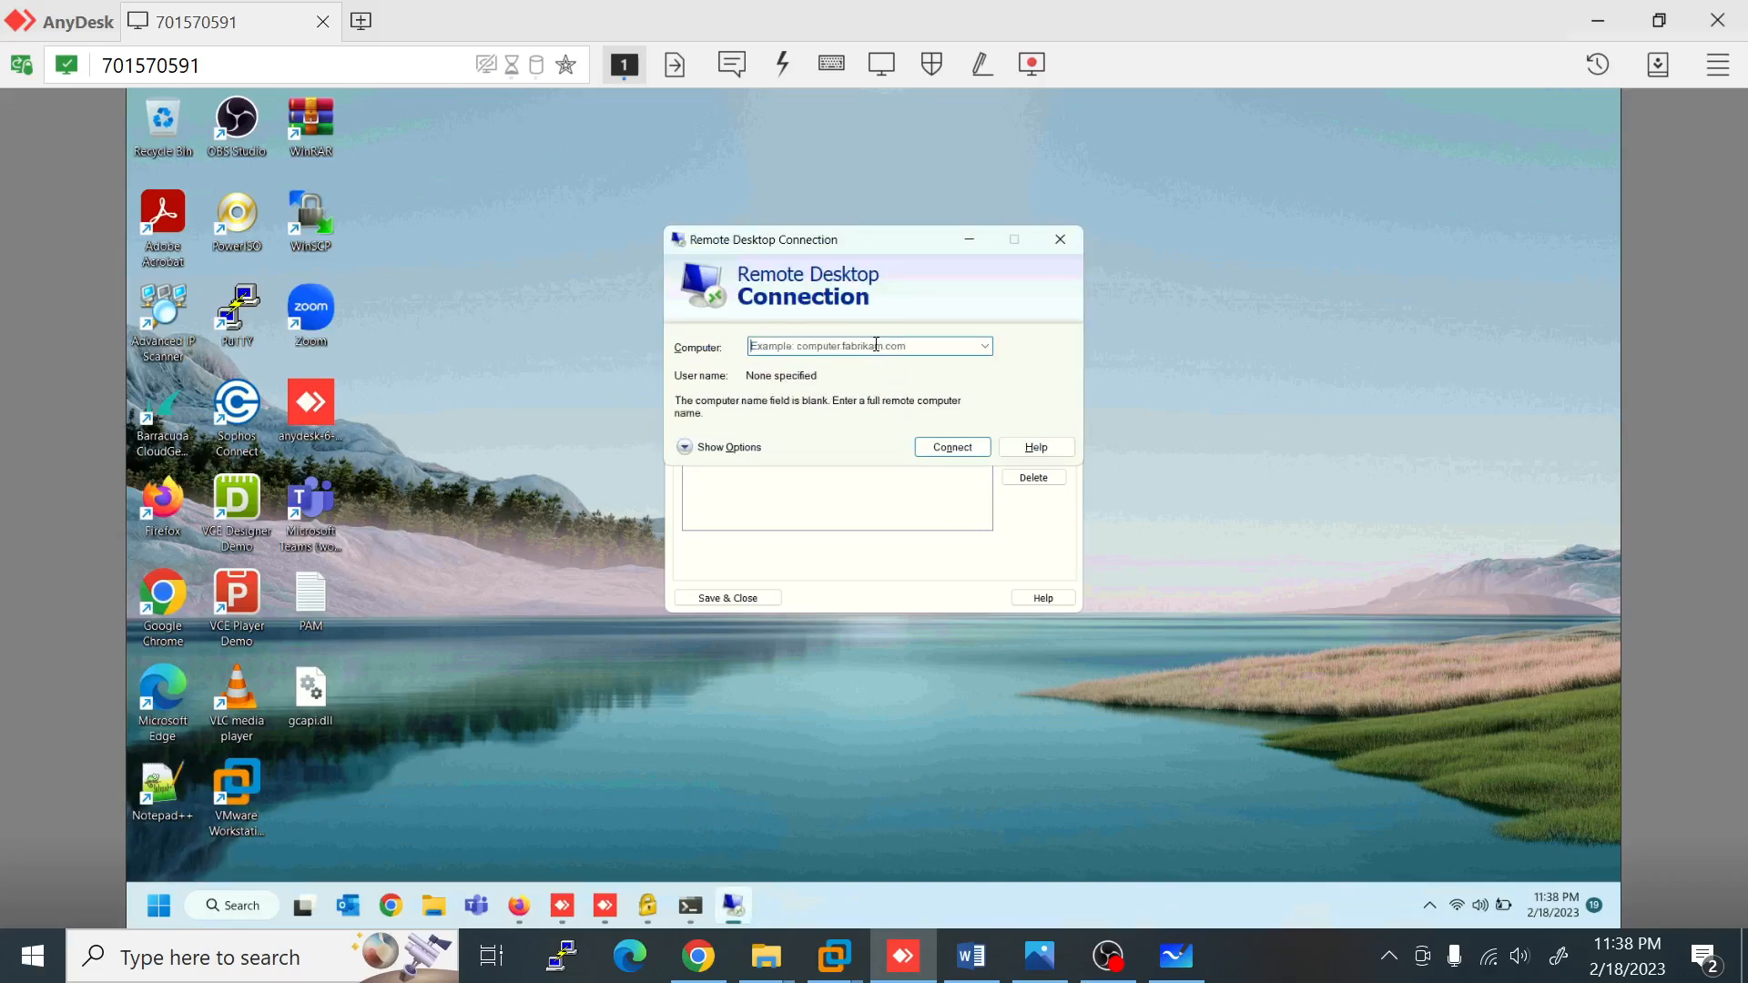
{"action": "type", "text": "192"}
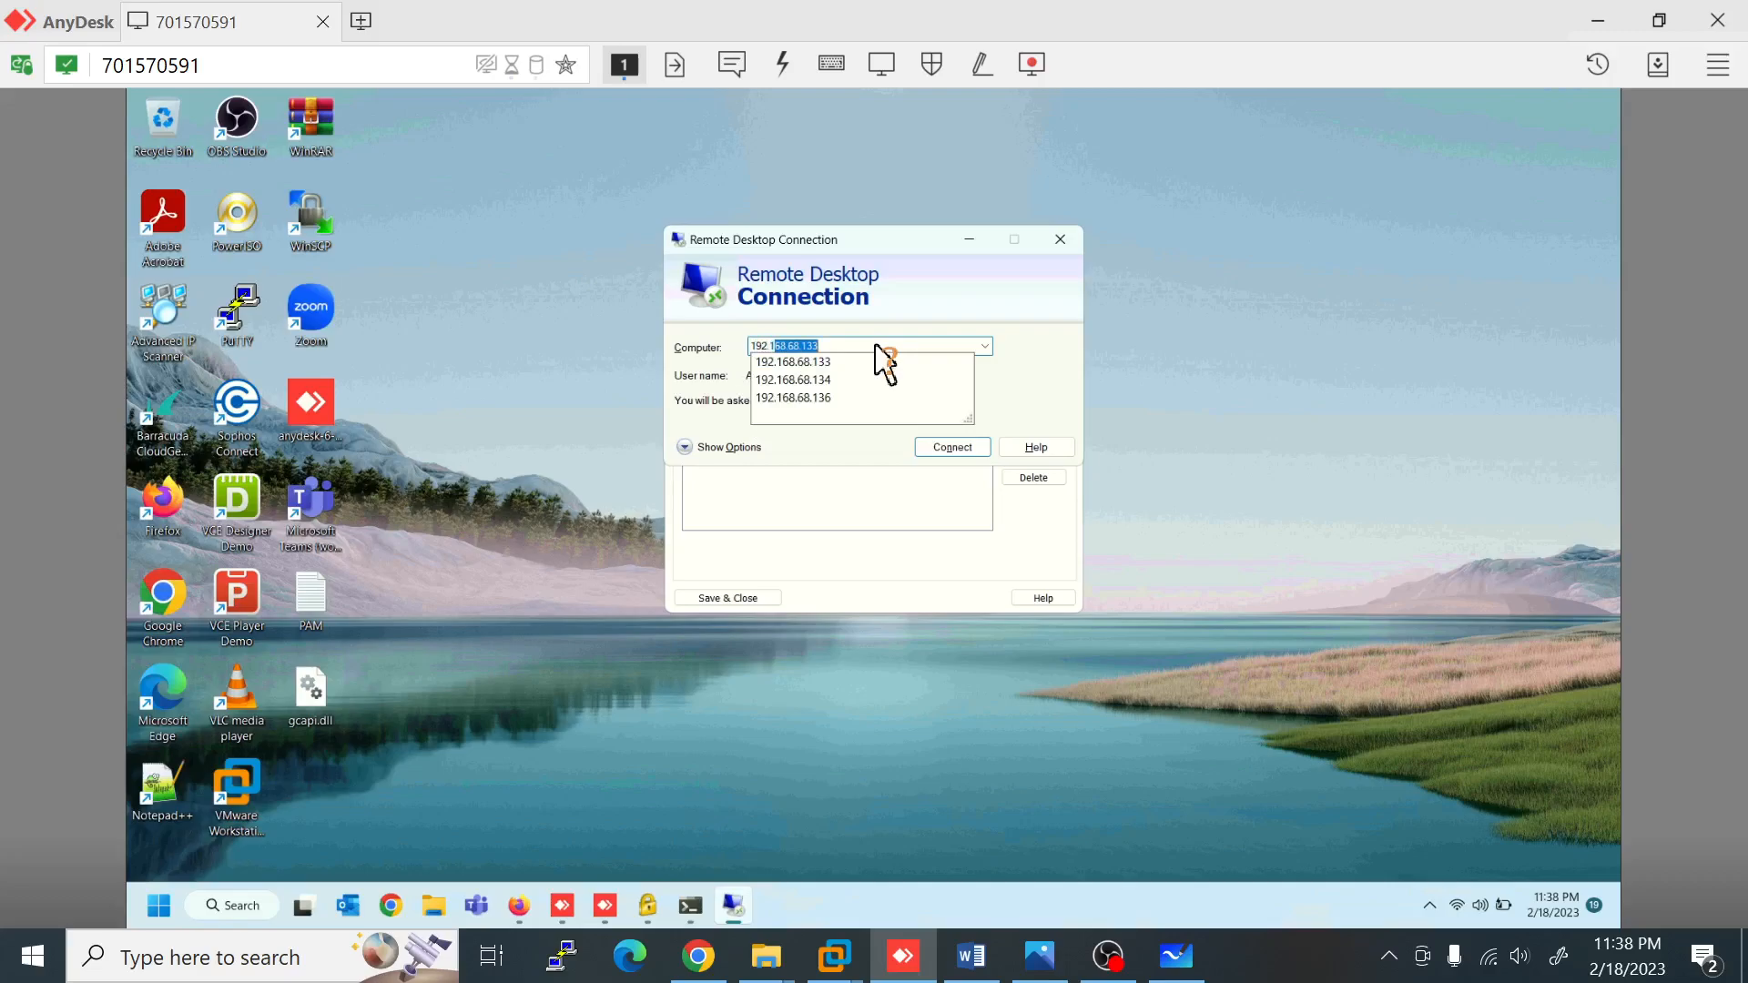
{"action": "type", "text": ".168.10.10"}
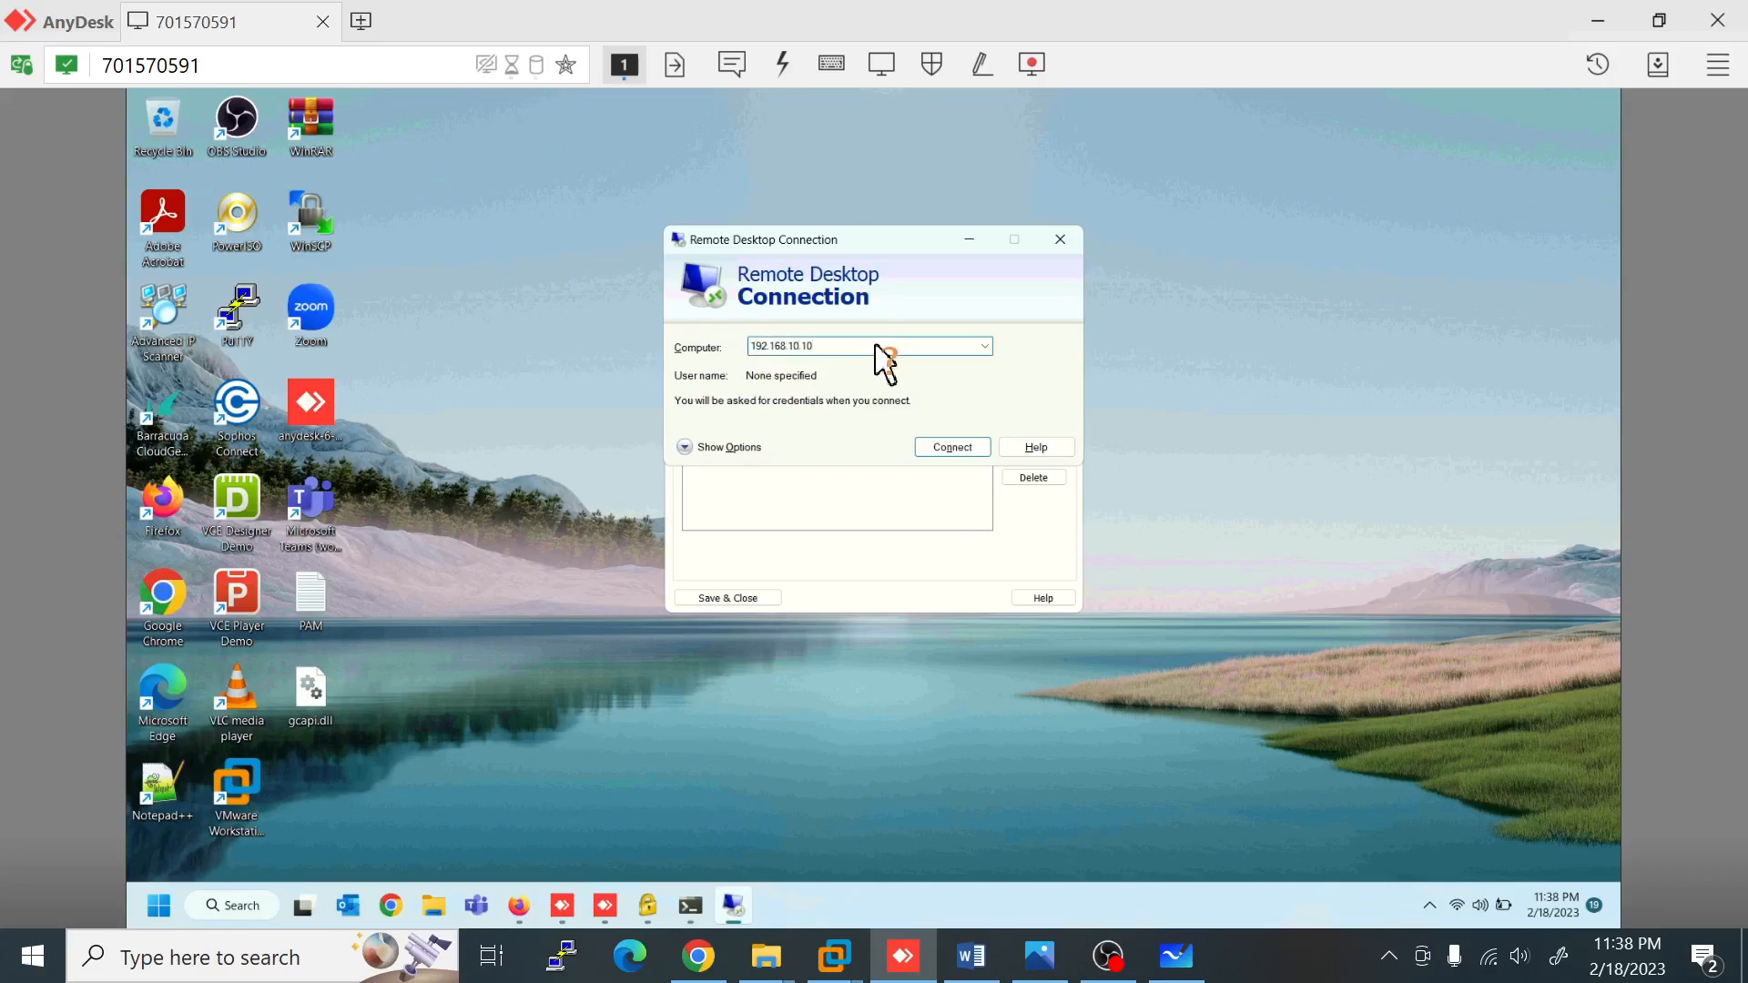
{"action": "left_click", "coordinate": [971, 452]}
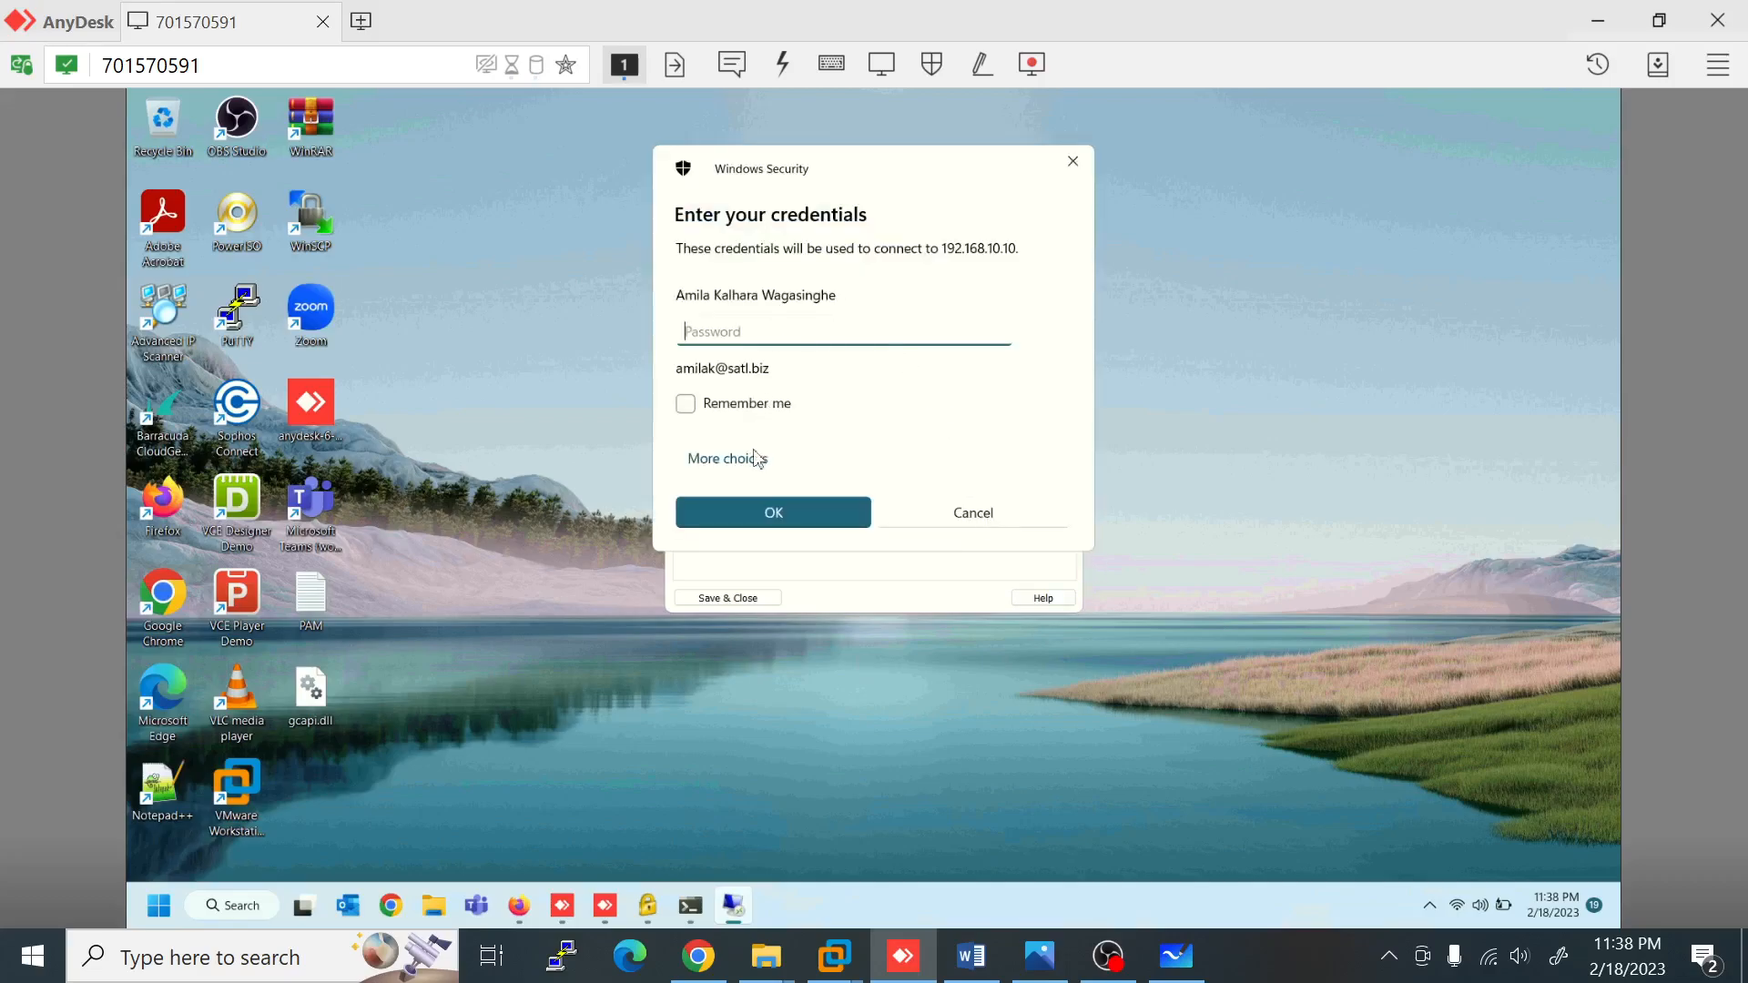
Step: Sign in with a different account using the administrator username and password, accepting the certificate warning
{"action": "left_click", "coordinate": [757, 460]}
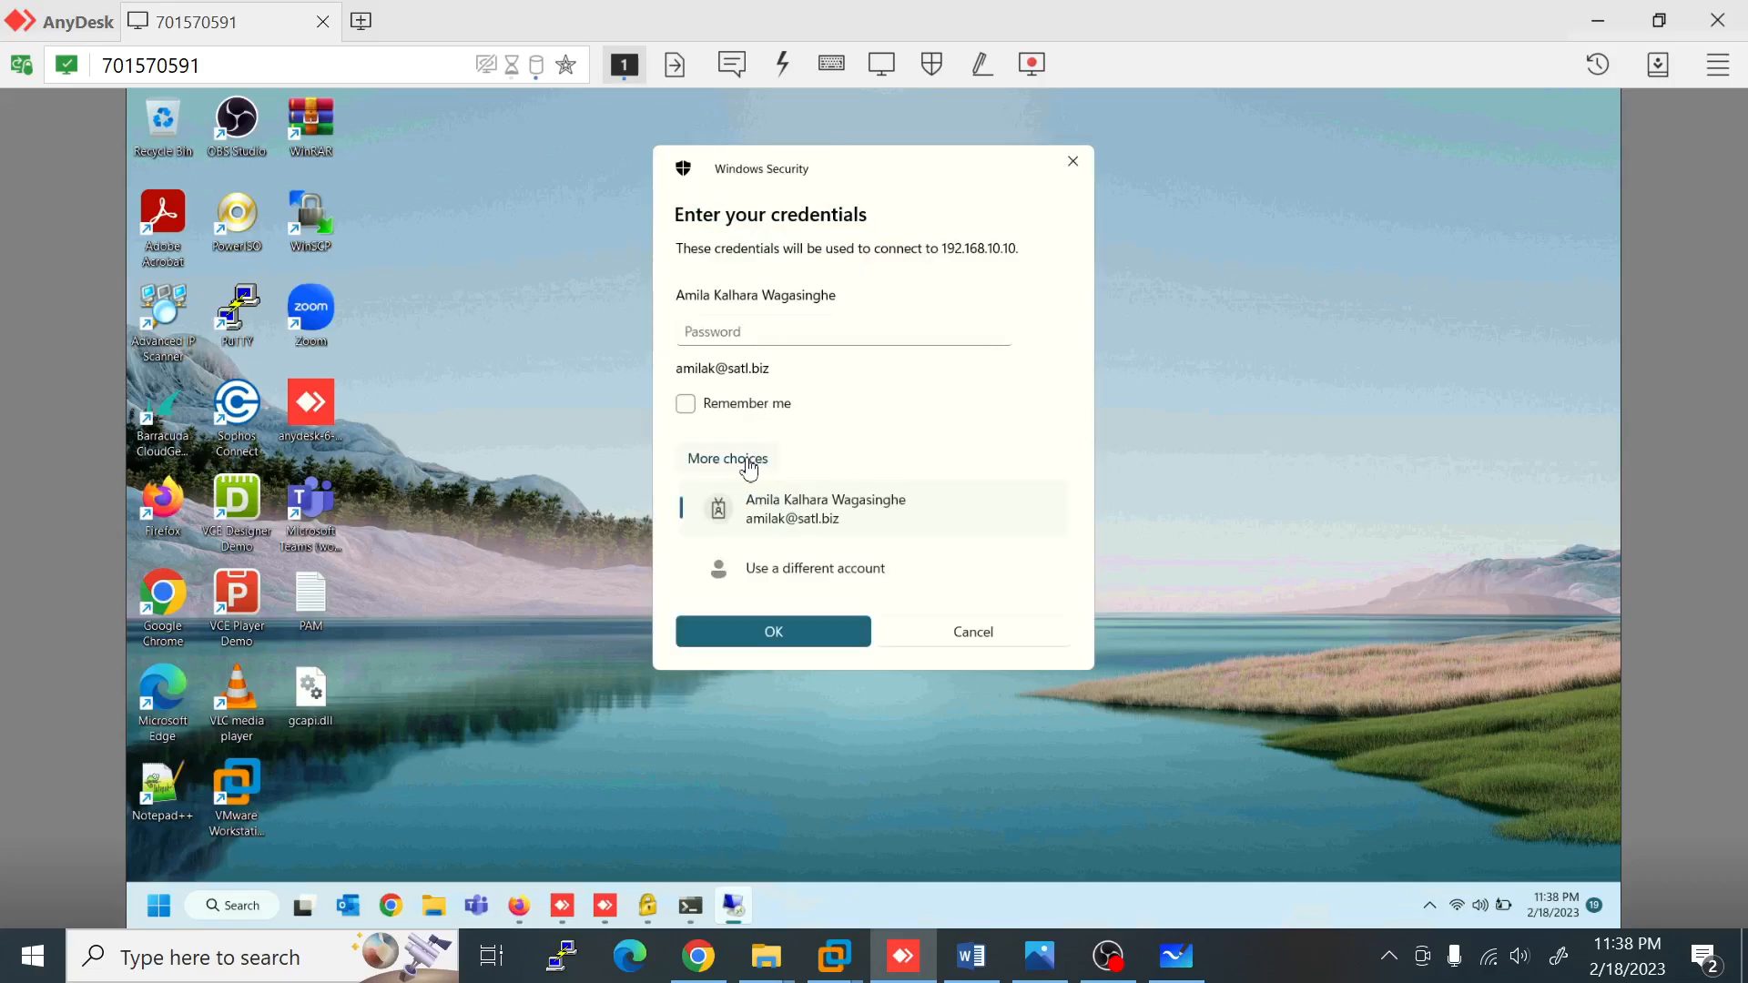
{"action": "left_click", "coordinate": [798, 569]}
{"action": "left_click", "coordinate": [808, 550]}
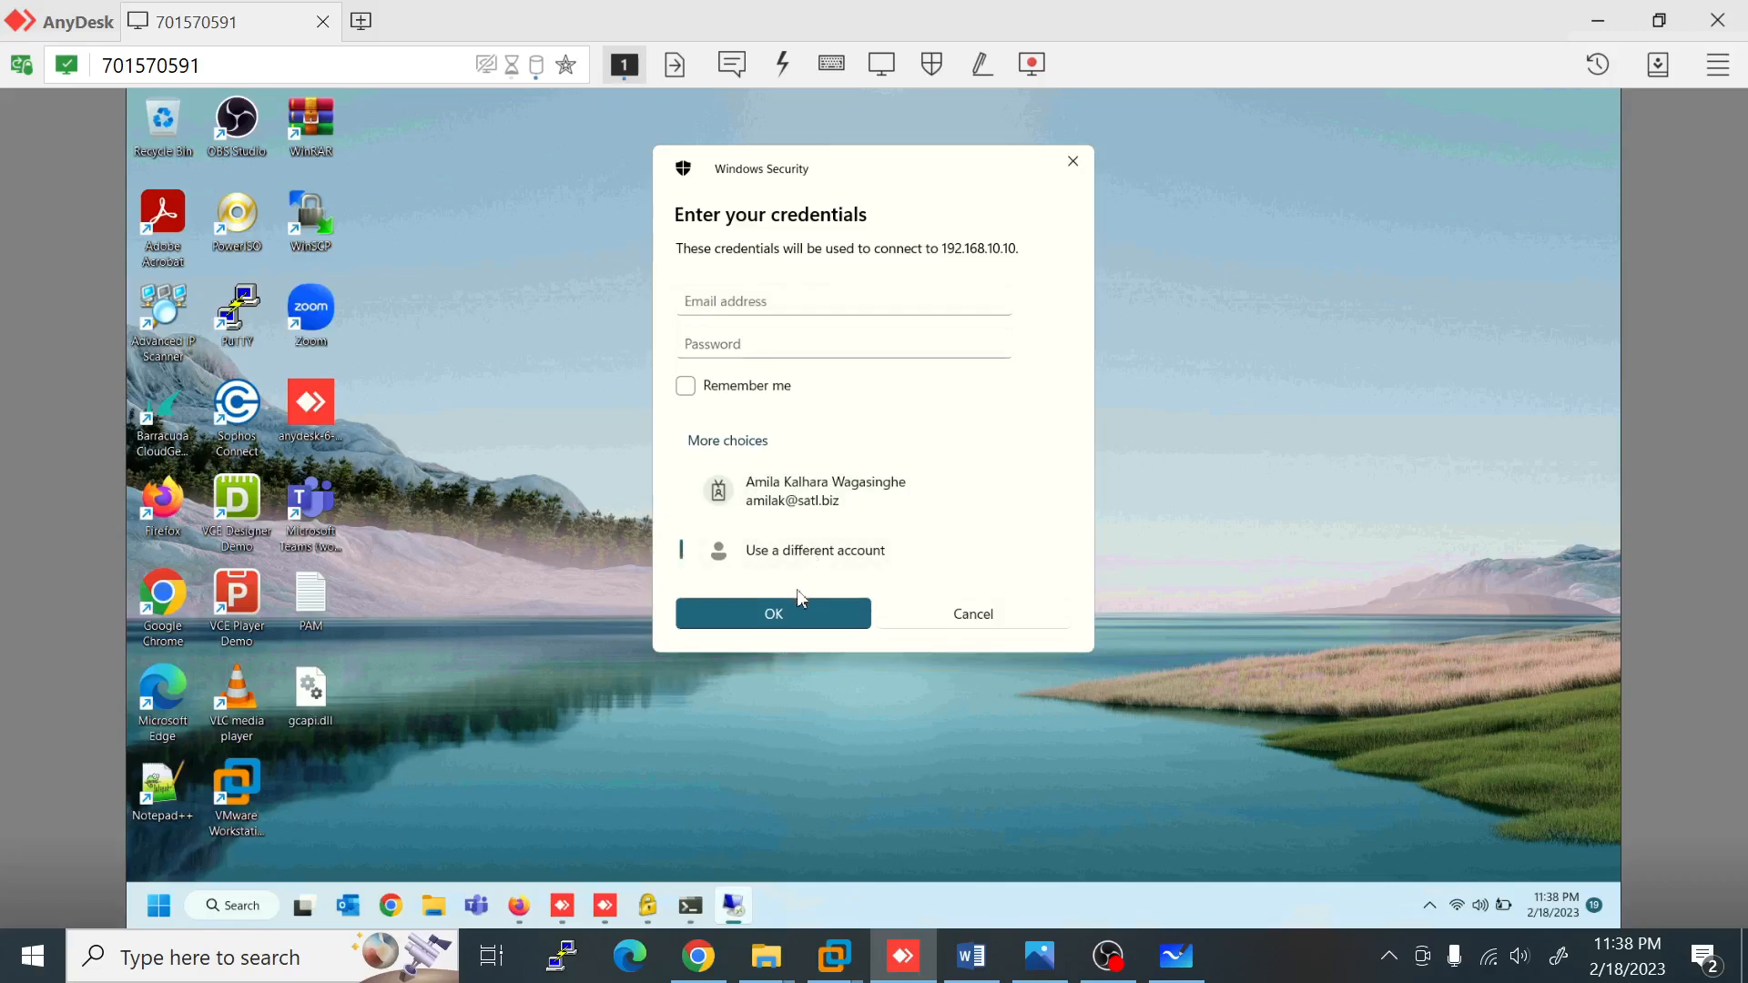
{"action": "left_click", "coordinate": [782, 307]}
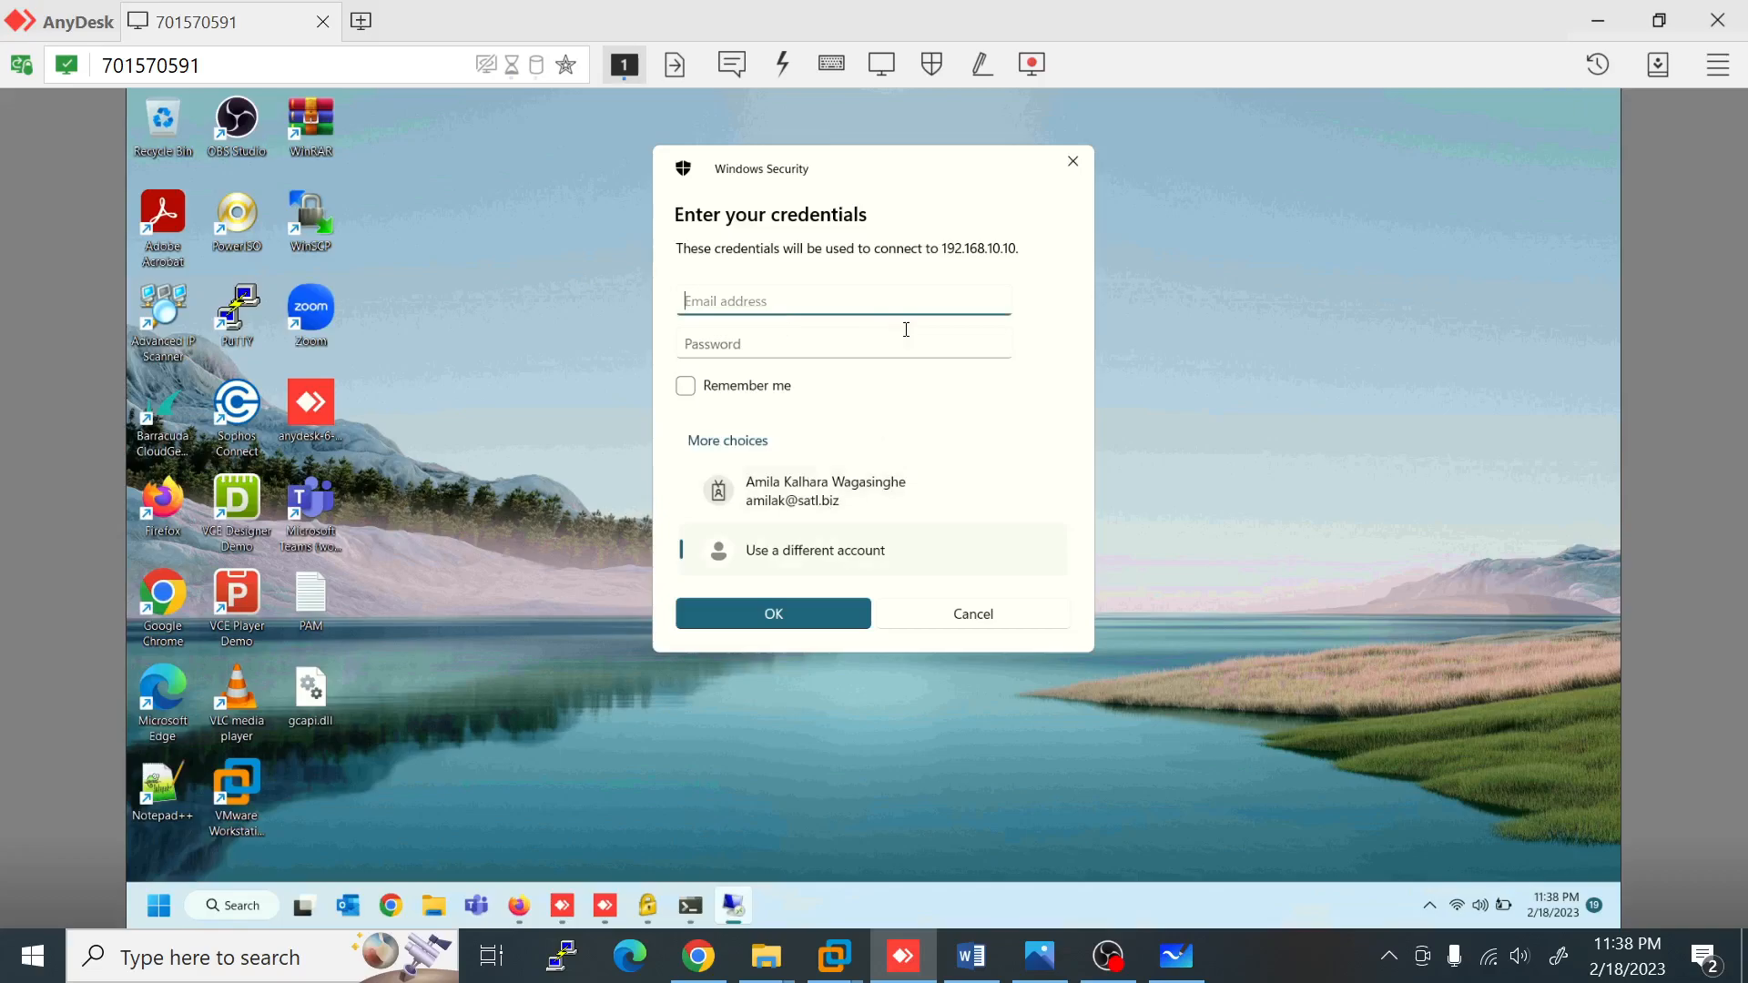
{"action": "type", "text": "asdm"}
{"action": "key", "text": "BackSpace"}
{"action": "key", "text": "BackSpace"}
{"action": "key", "text": "BackSpace"}
{"action": "type", "text": "a"}
{"action": "key", "text": "Tab"}
{"action": "type", "text": "••"}
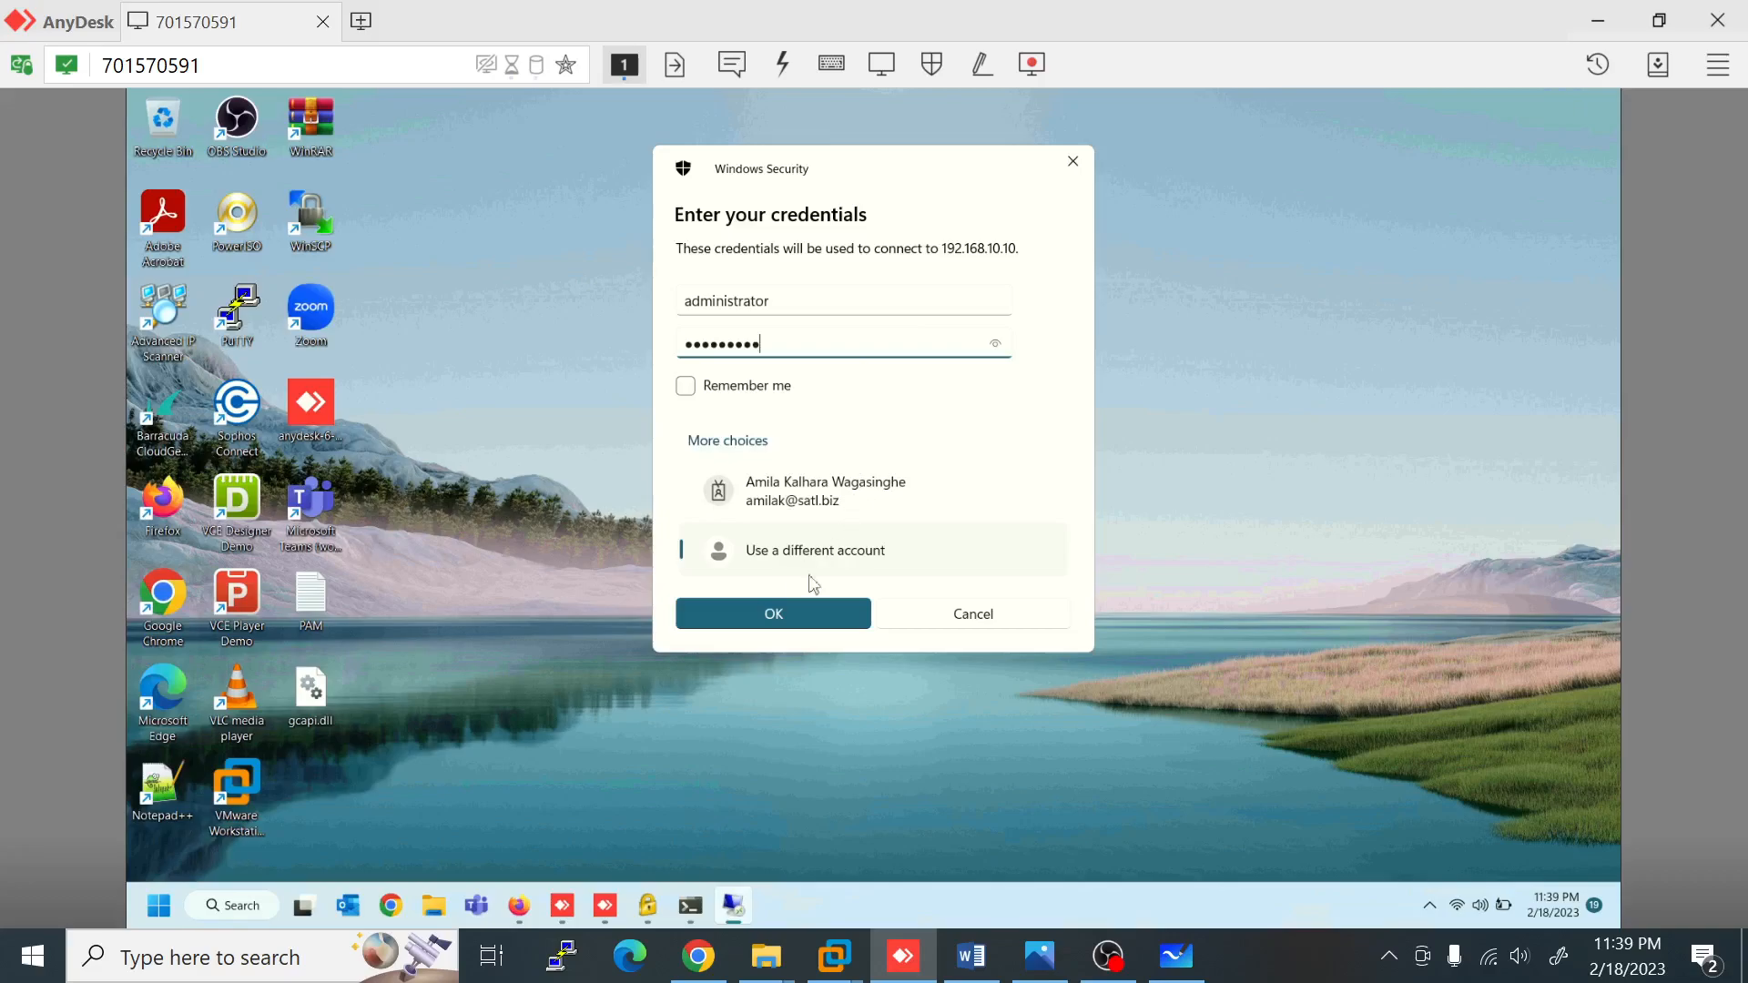
{"action": "left_click", "coordinate": [791, 608]}
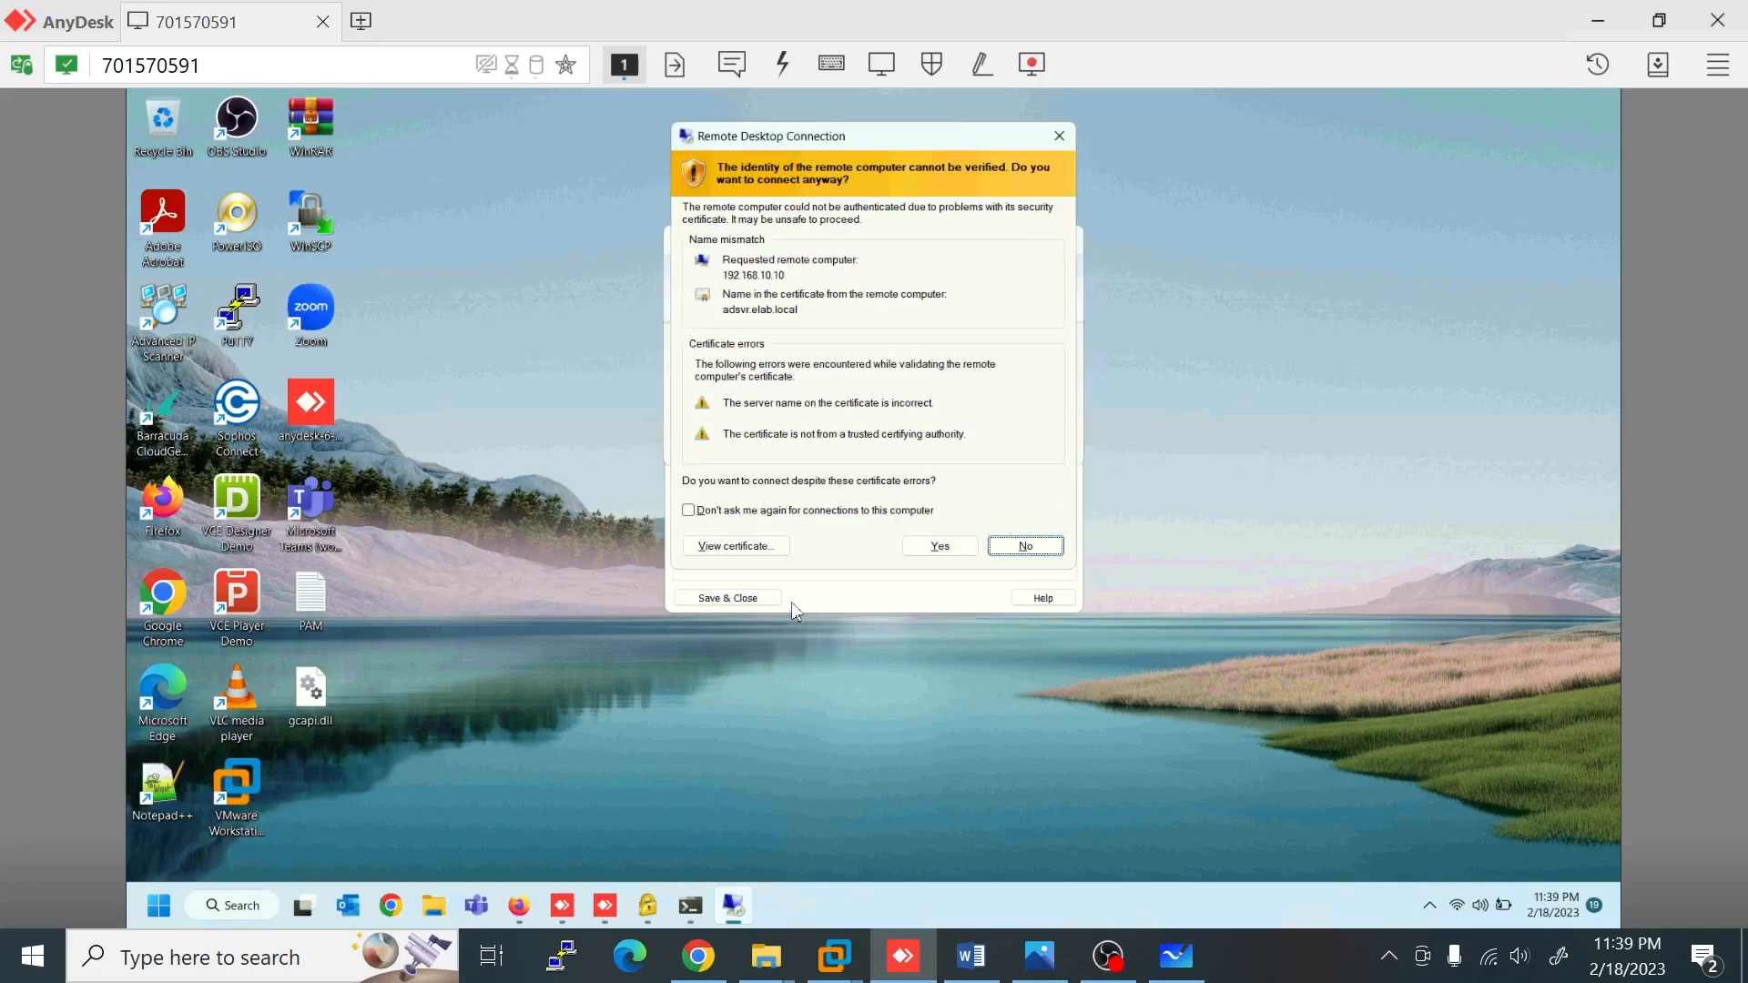
{"action": "left_click", "coordinate": [940, 546]}
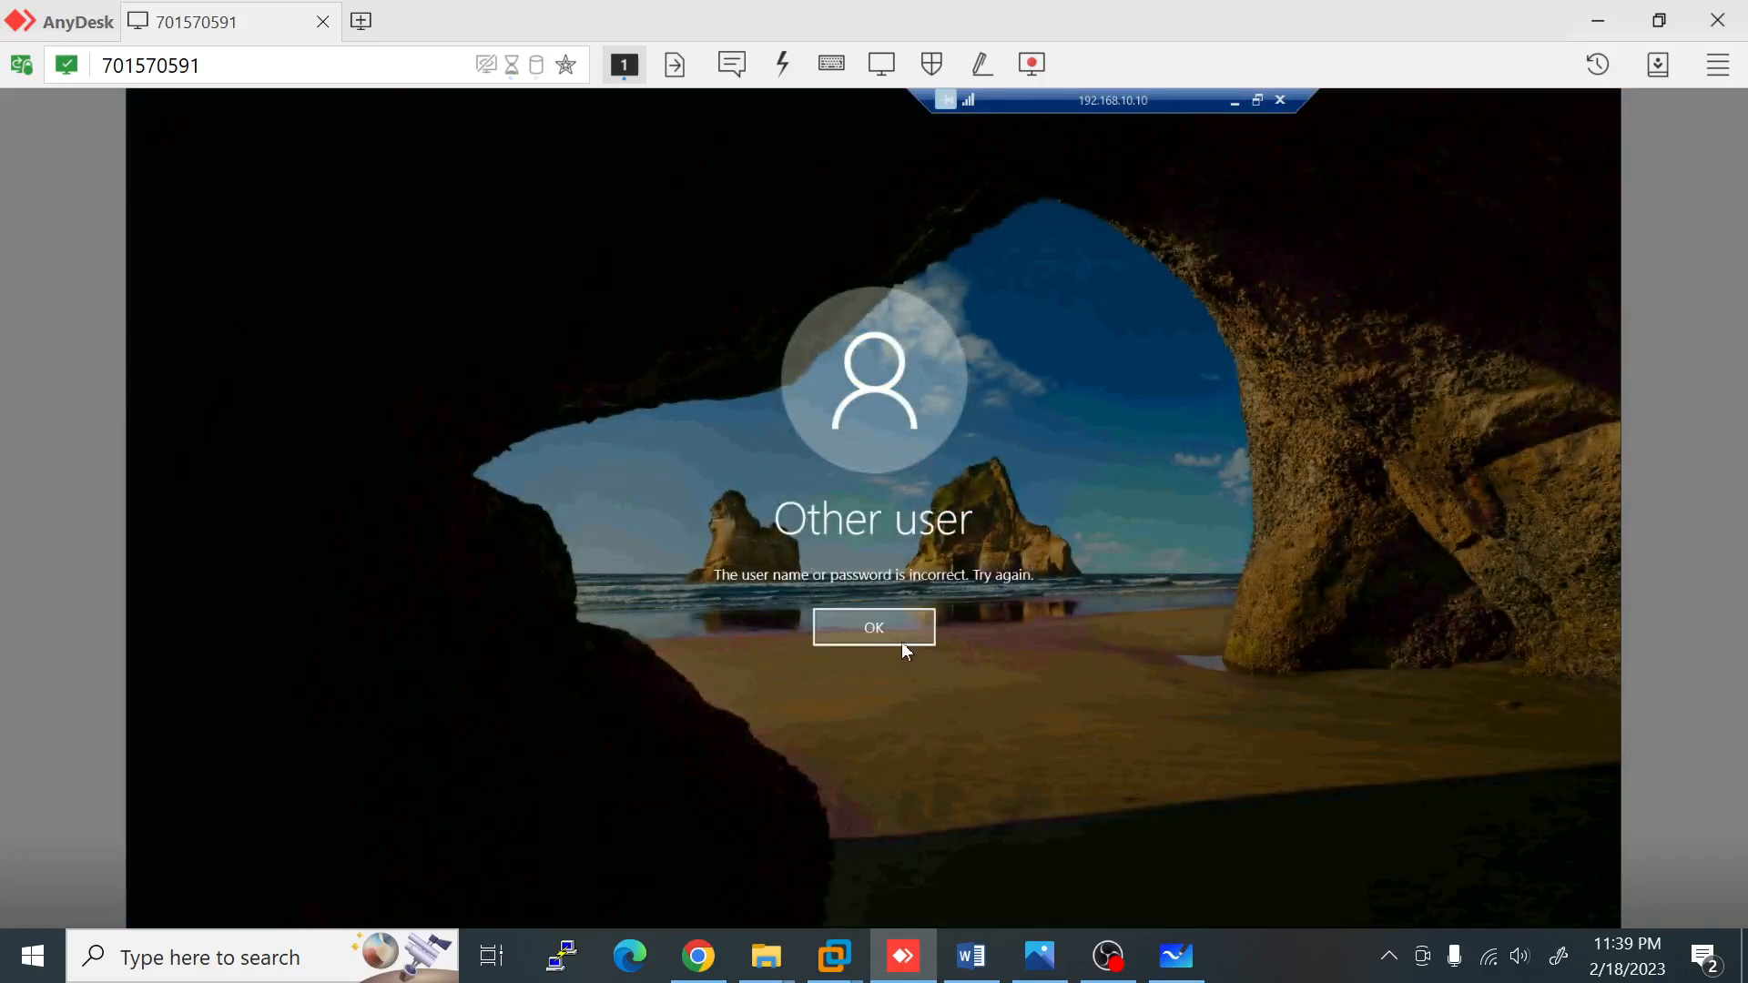
Step: Retry sign-in with the username's domain changed from AzureAD to elab, then switch to the IT001 VM
{"action": "left_click", "coordinate": [902, 642]}
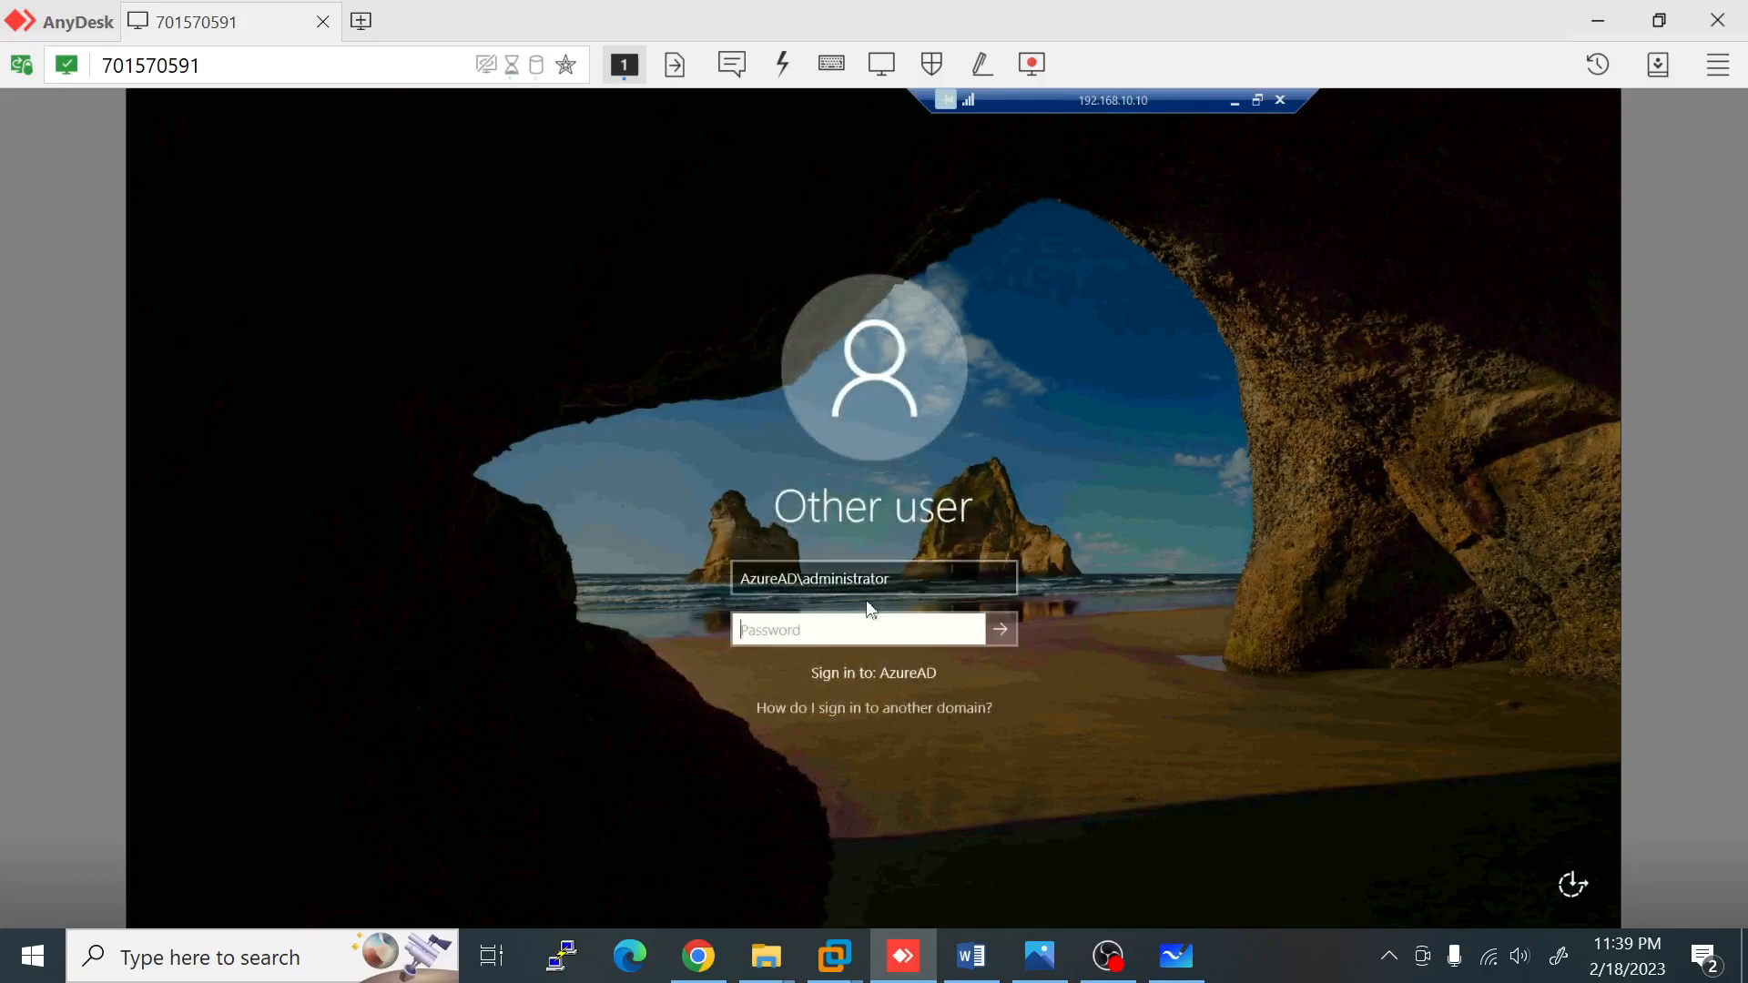
{"action": "left_click_drag", "start_coordinate": [799, 581], "coordinate": [728, 581]}
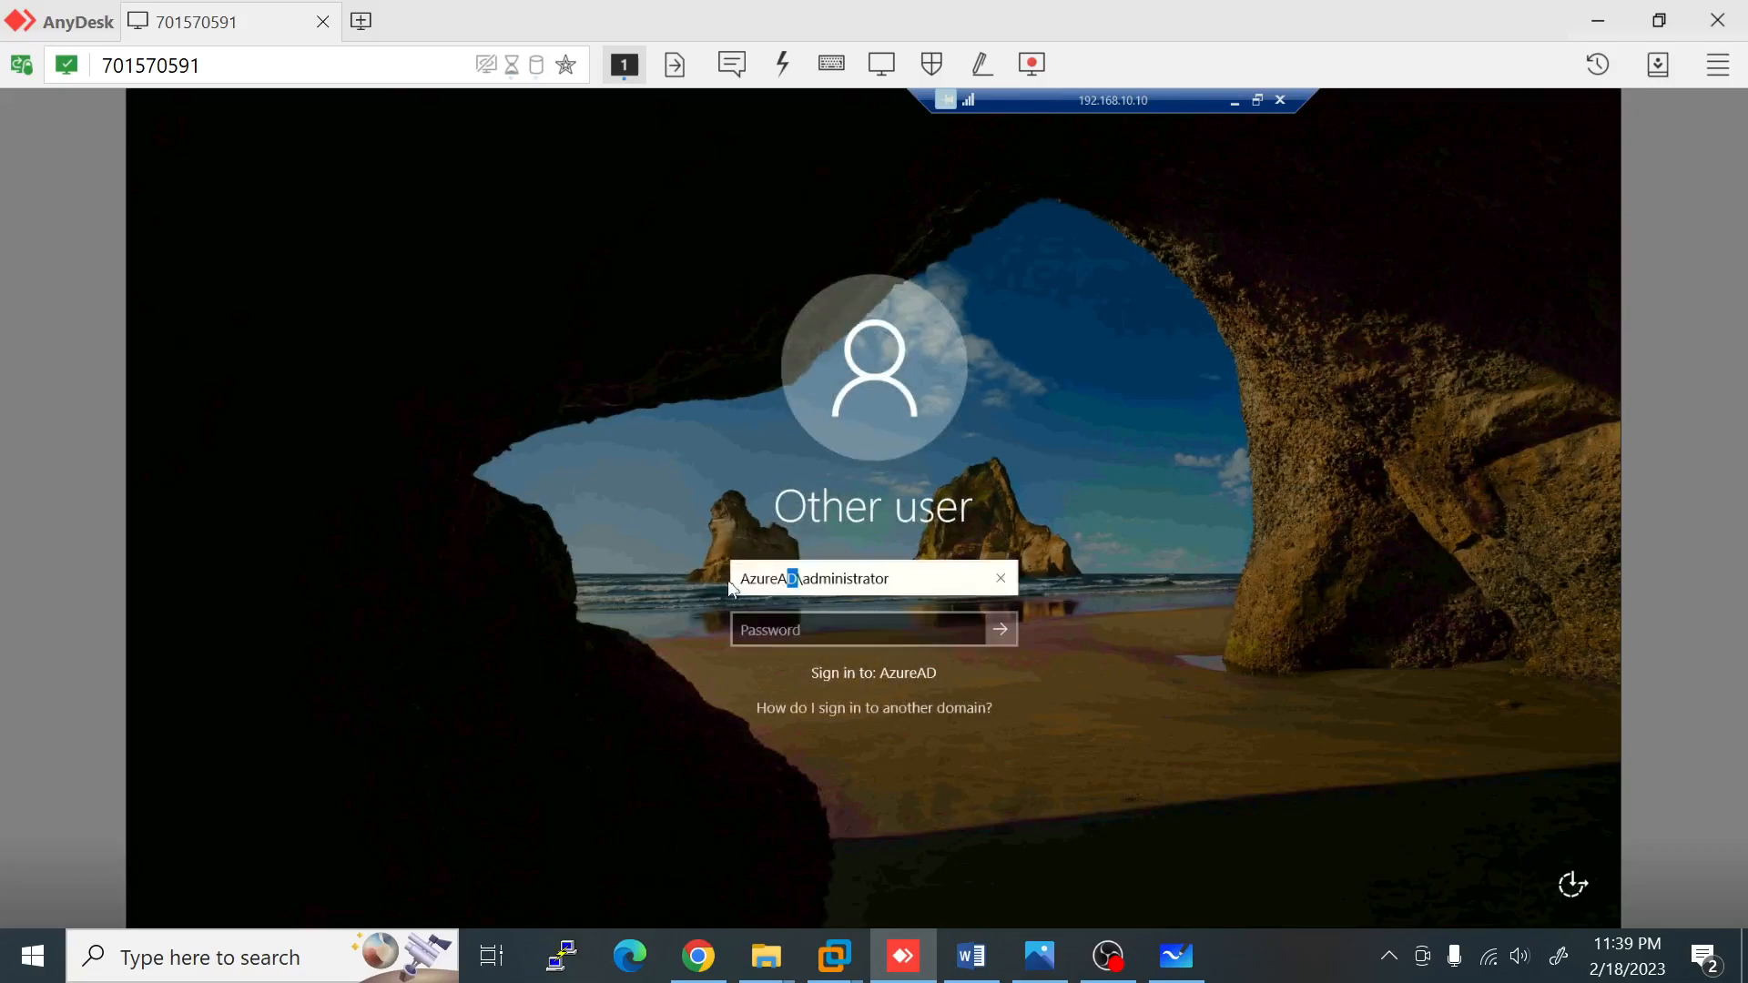
{"action": "type", "text": "elkl"}
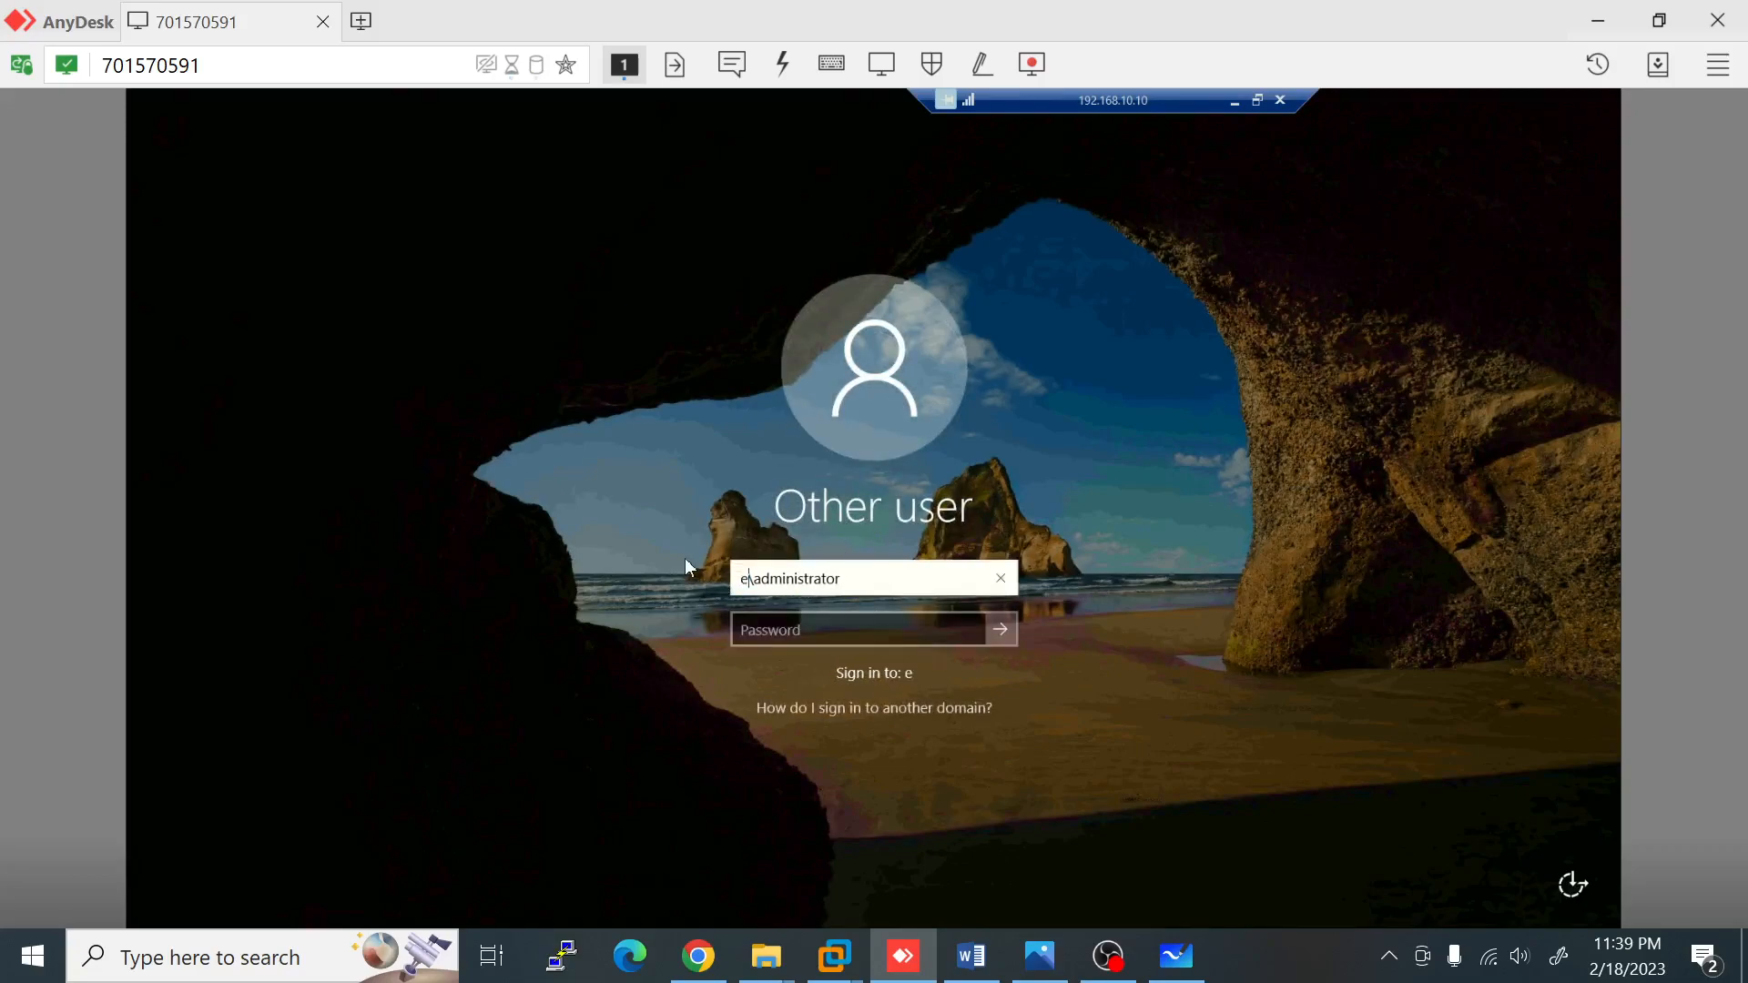
{"action": "key", "text": "BackSpace"}
{"action": "key", "text": "BackSpace"}
{"action": "type", "text": "ab"}
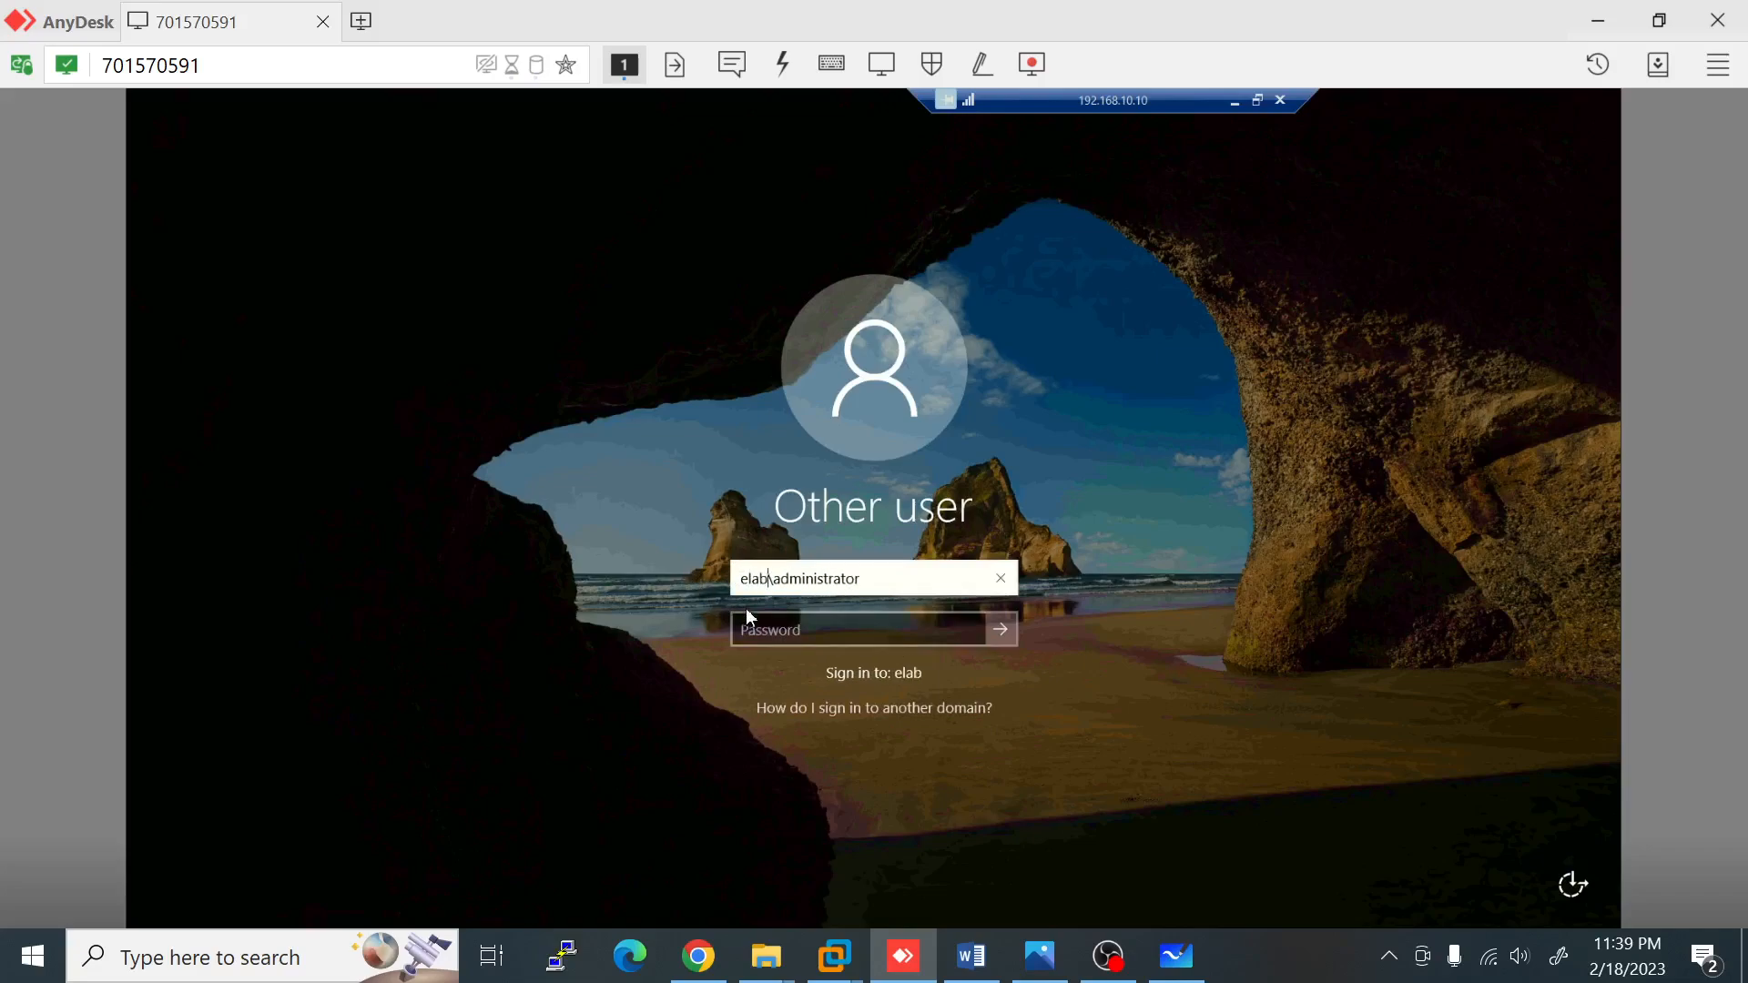
{"action": "left_click", "coordinate": [768, 628]}
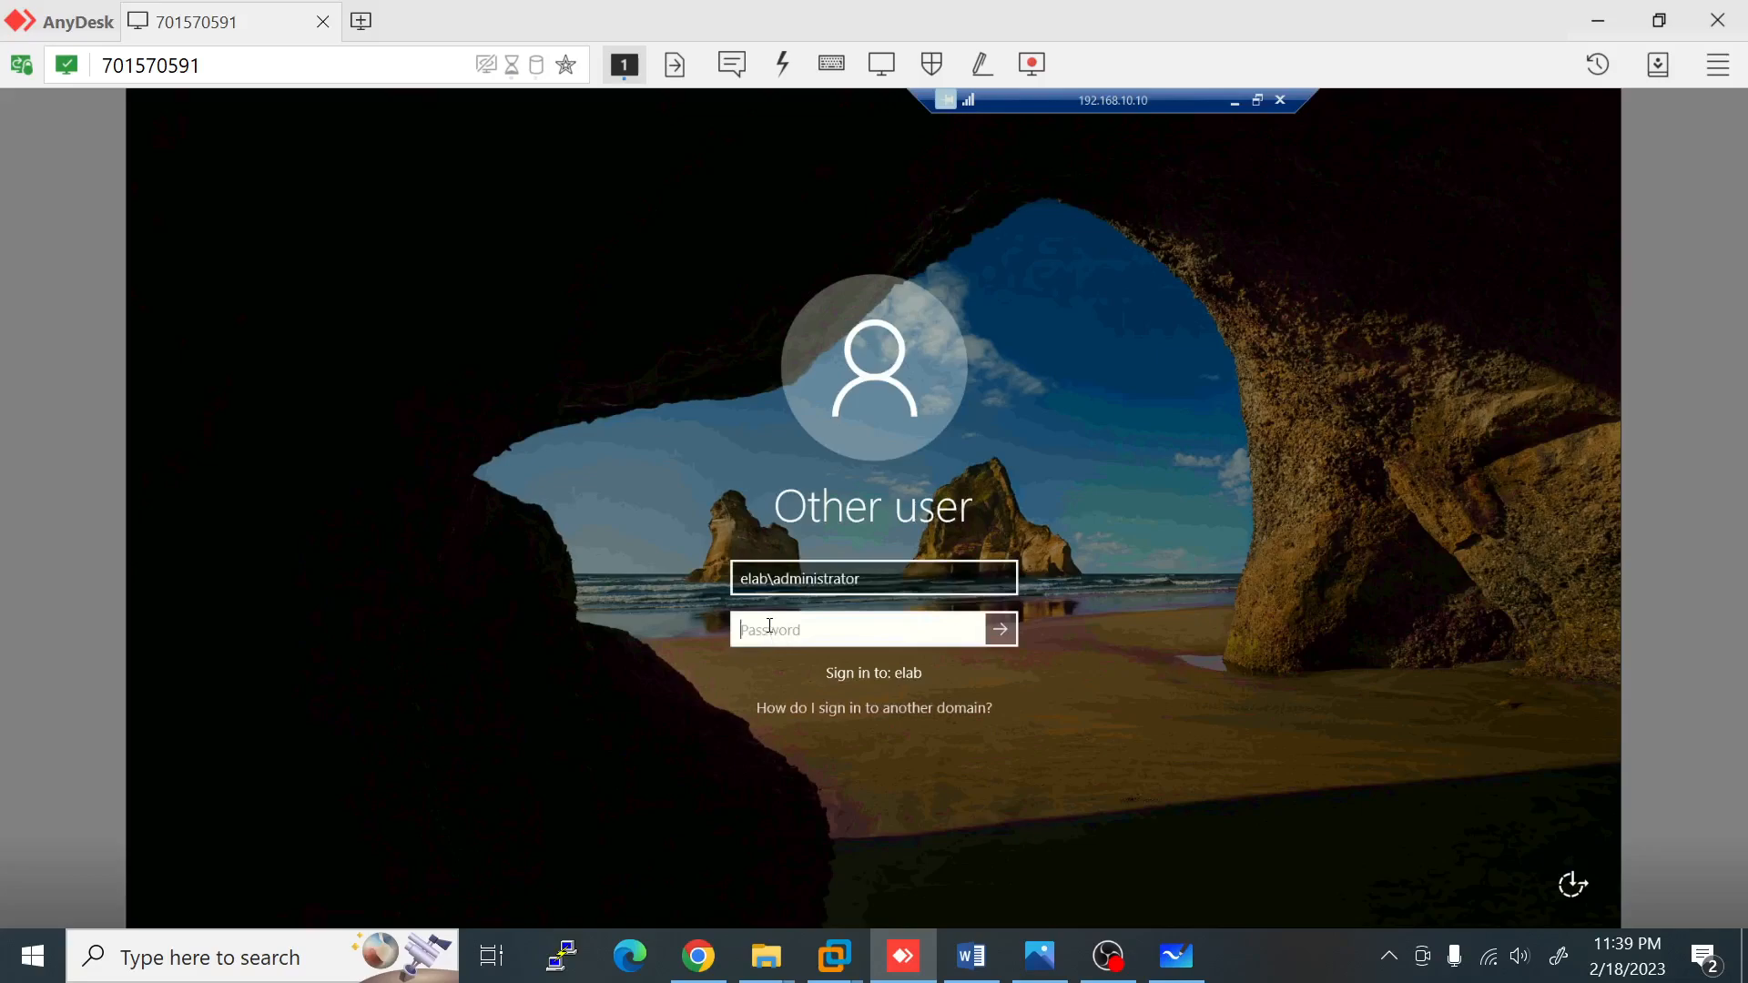
{"action": "type", "text": "••"}
{"action": "key", "text": "Return"}
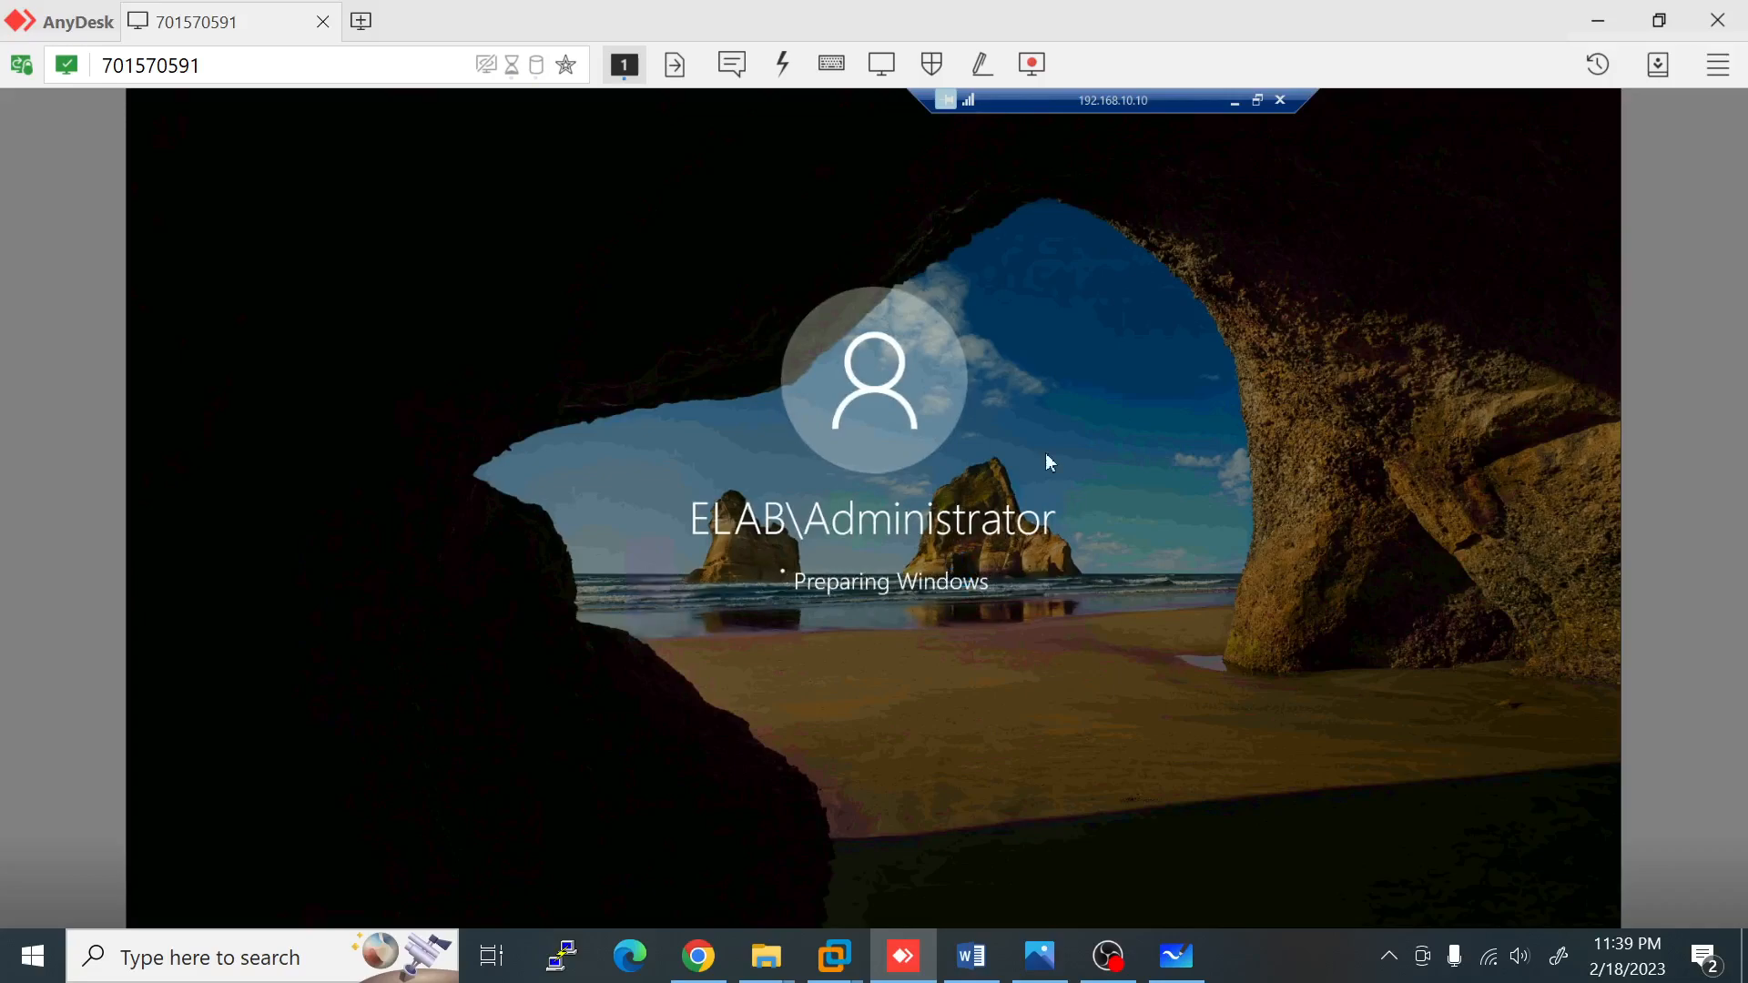
{"action": "left_click", "coordinate": [848, 961]}
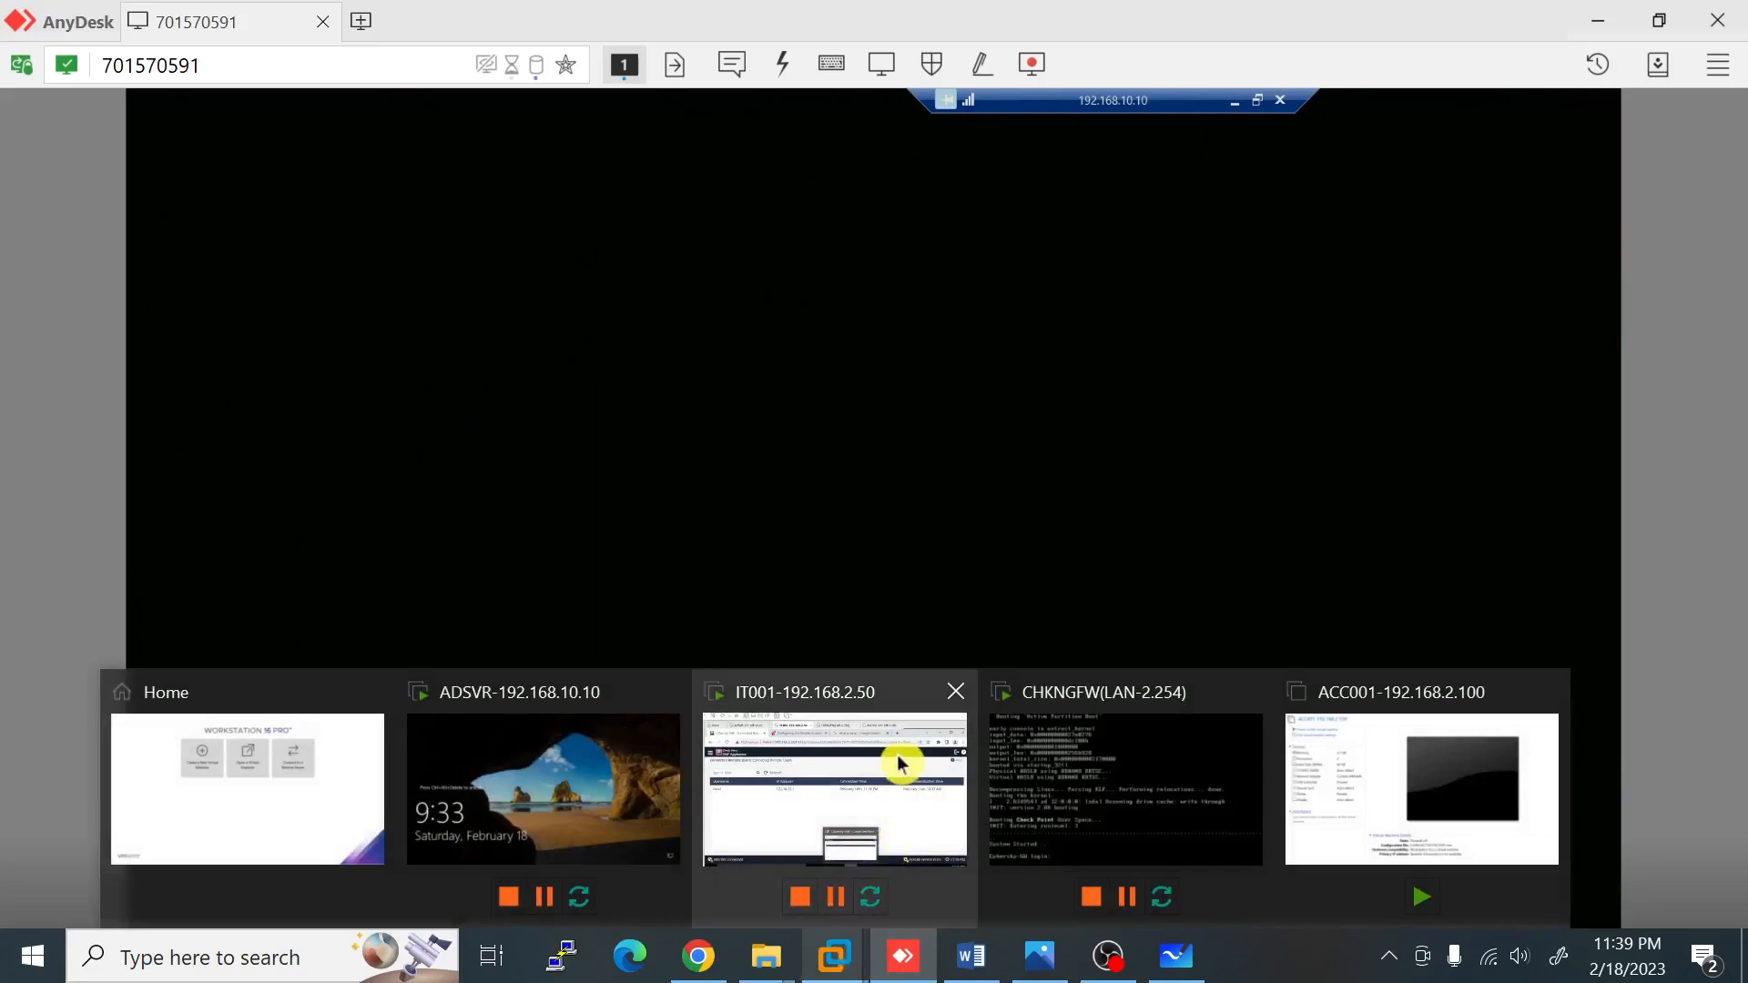
{"action": "left_click", "coordinate": [902, 767]}
Step: Open Security Logs full screen and filter them to the VPN user's entries
{"action": "left_click", "coordinate": [641, 57]}
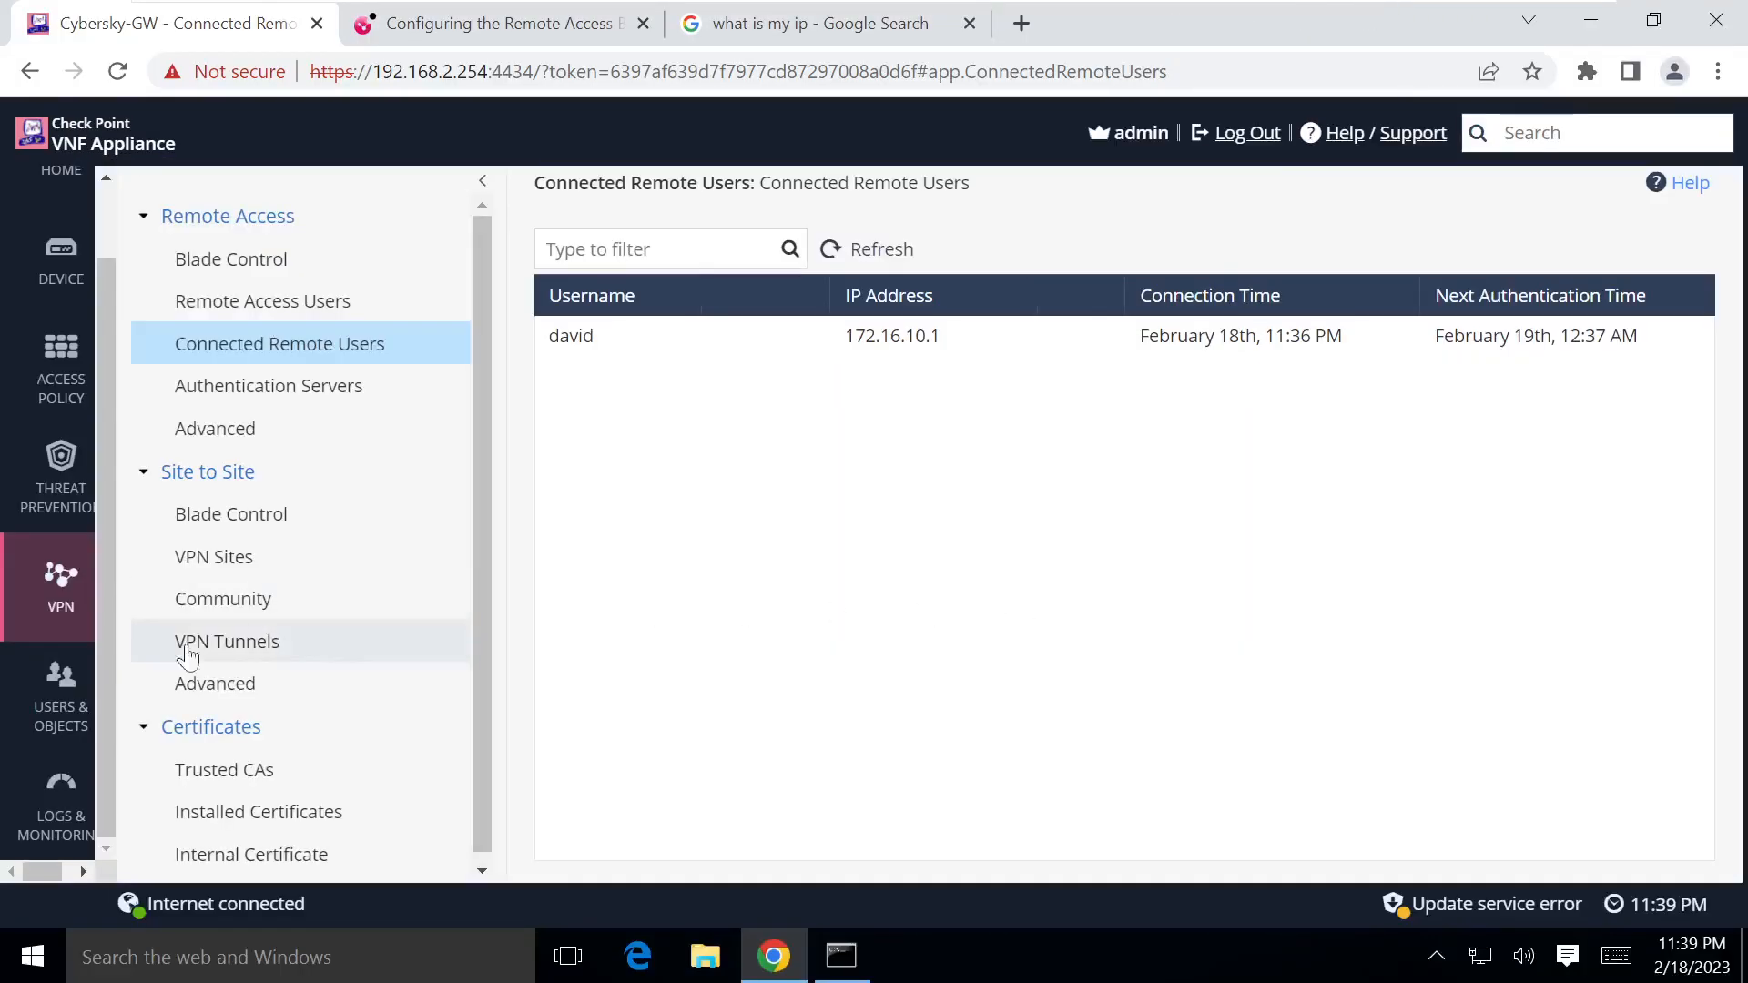
{"action": "left_click", "coordinate": [31, 806]}
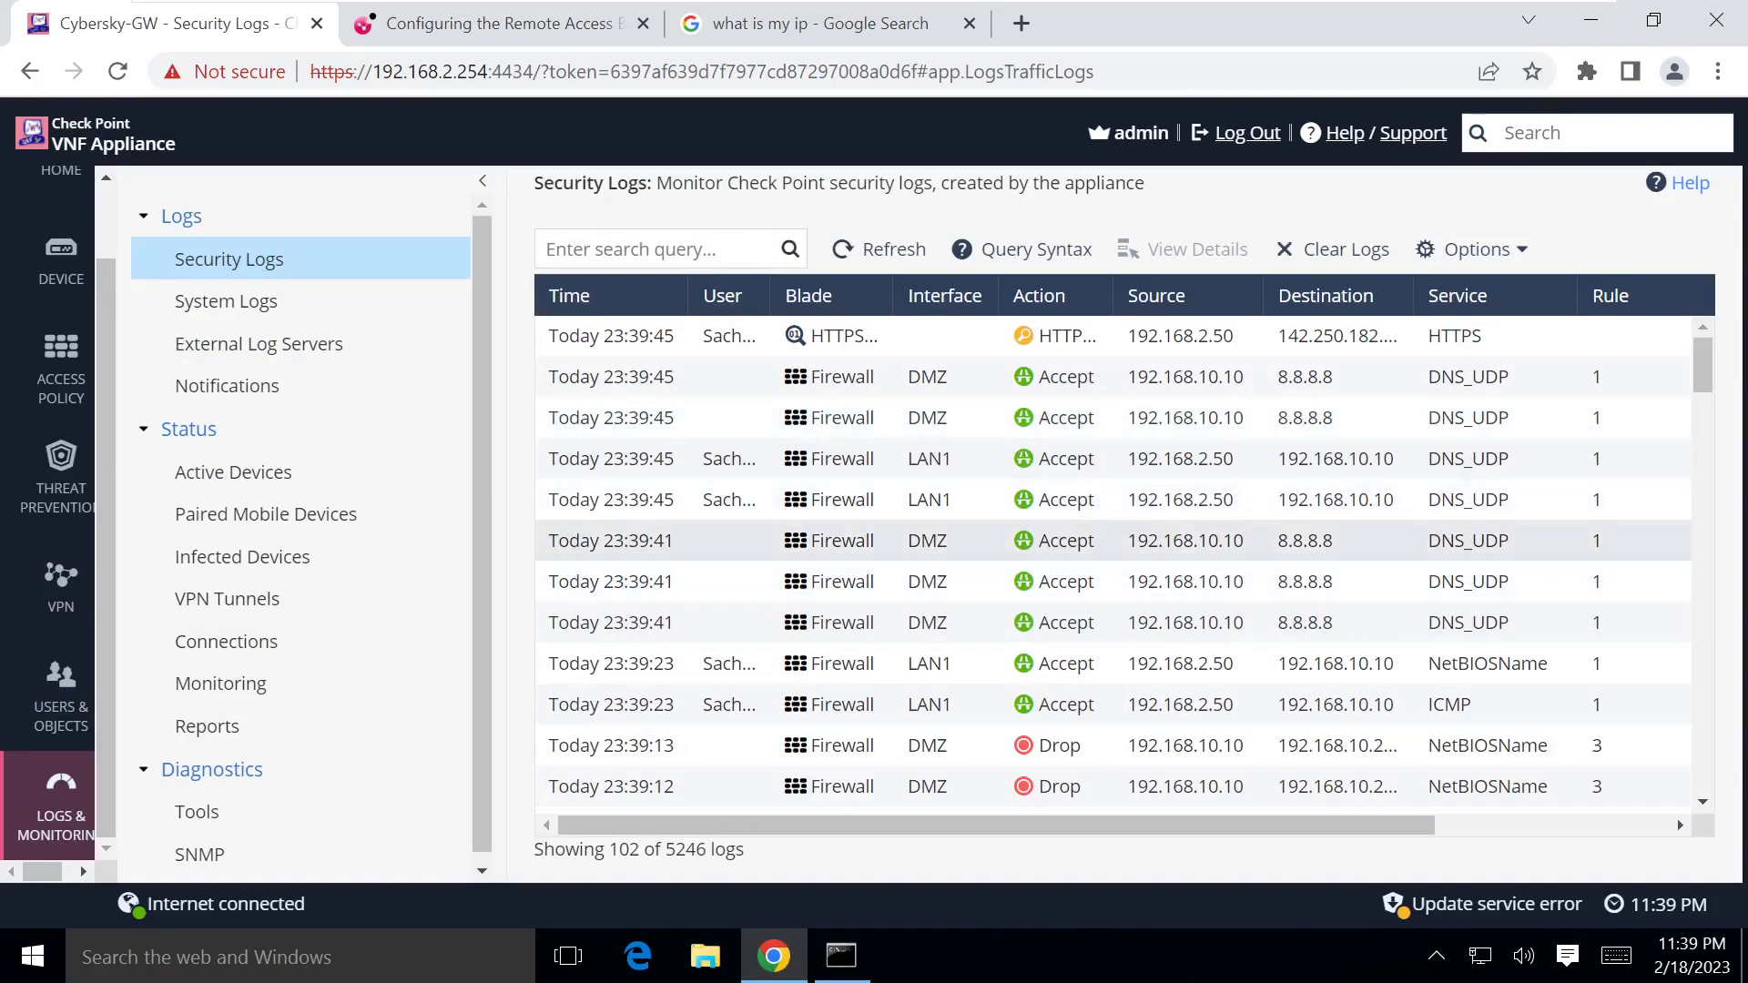
{"action": "scroll", "coordinate": [799, 544], "scroll_direction": "down", "scroll_amount": 6}
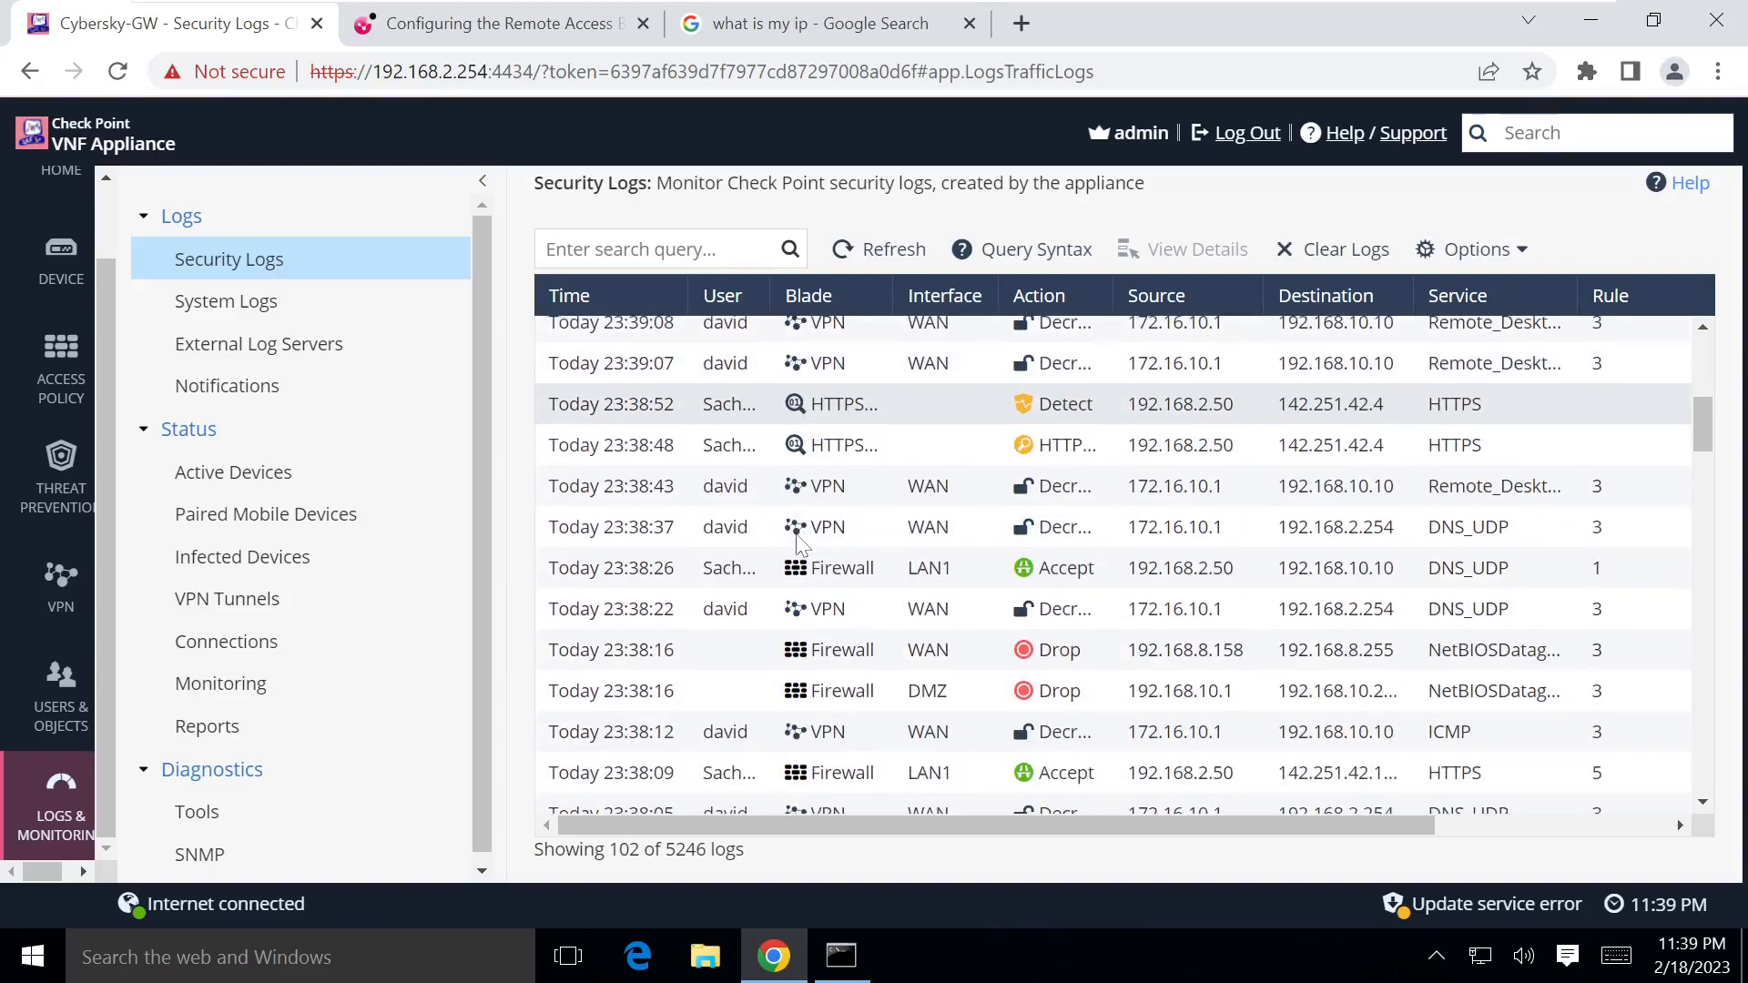
{"action": "left_click", "coordinate": [652, 250]}
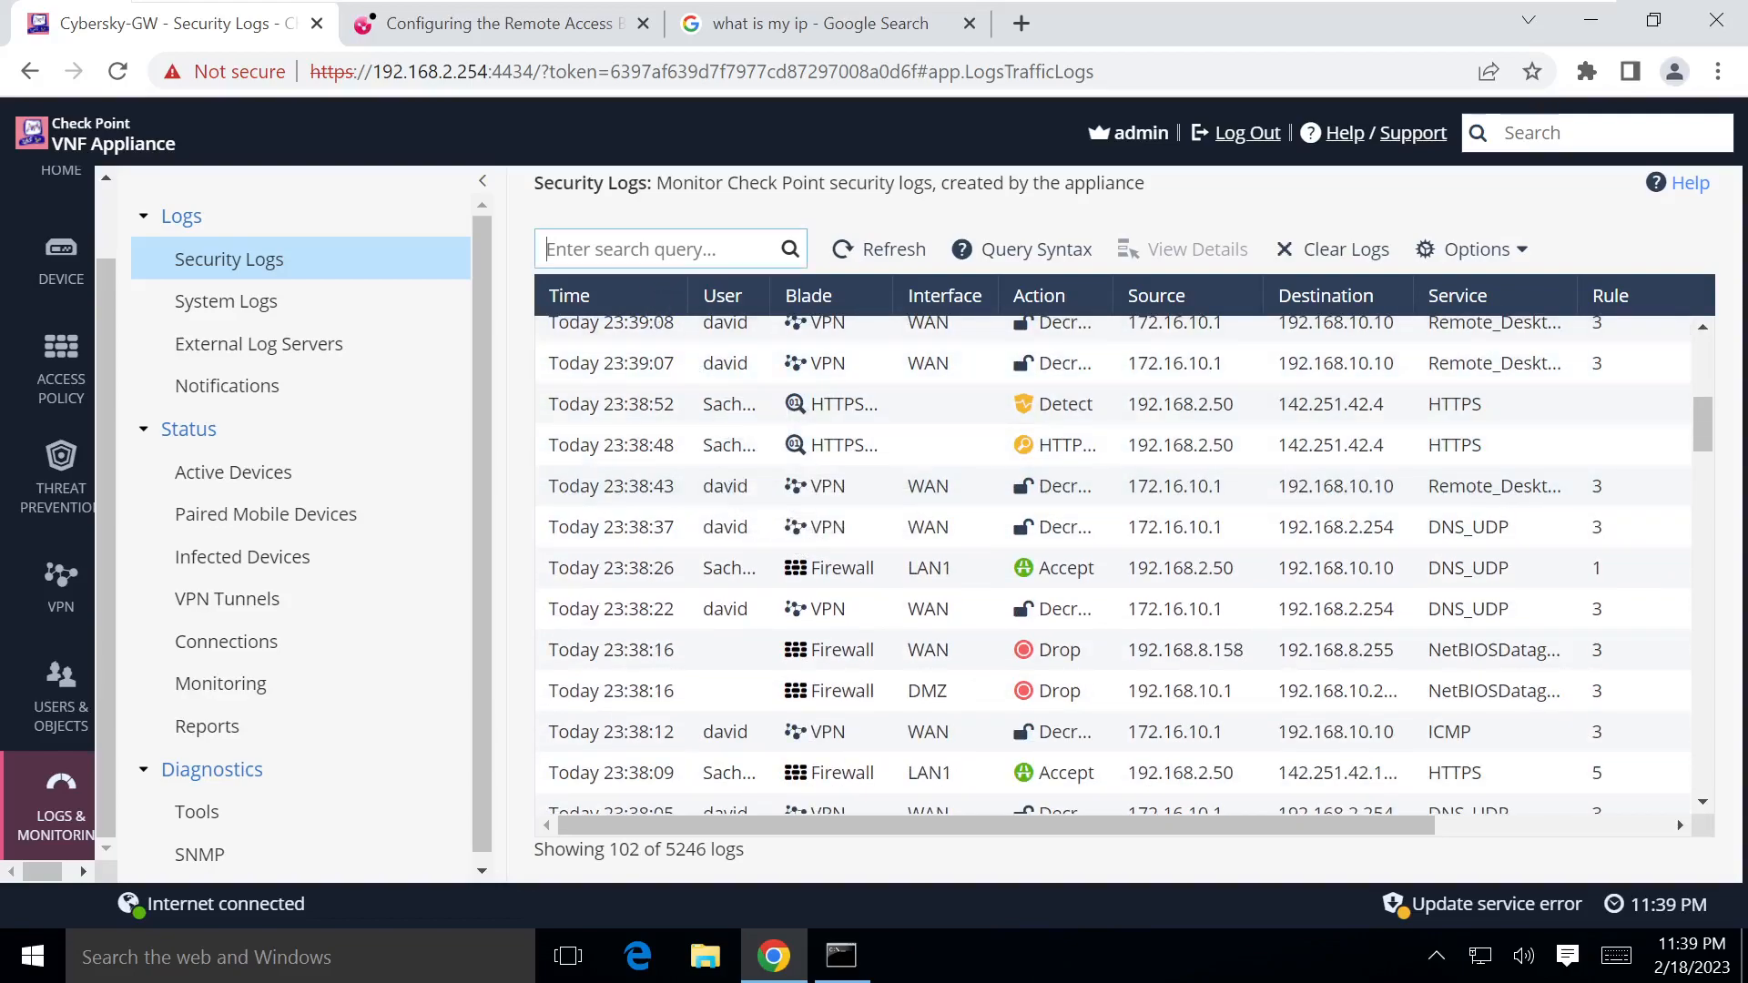
{"action": "type", "text": "david"}
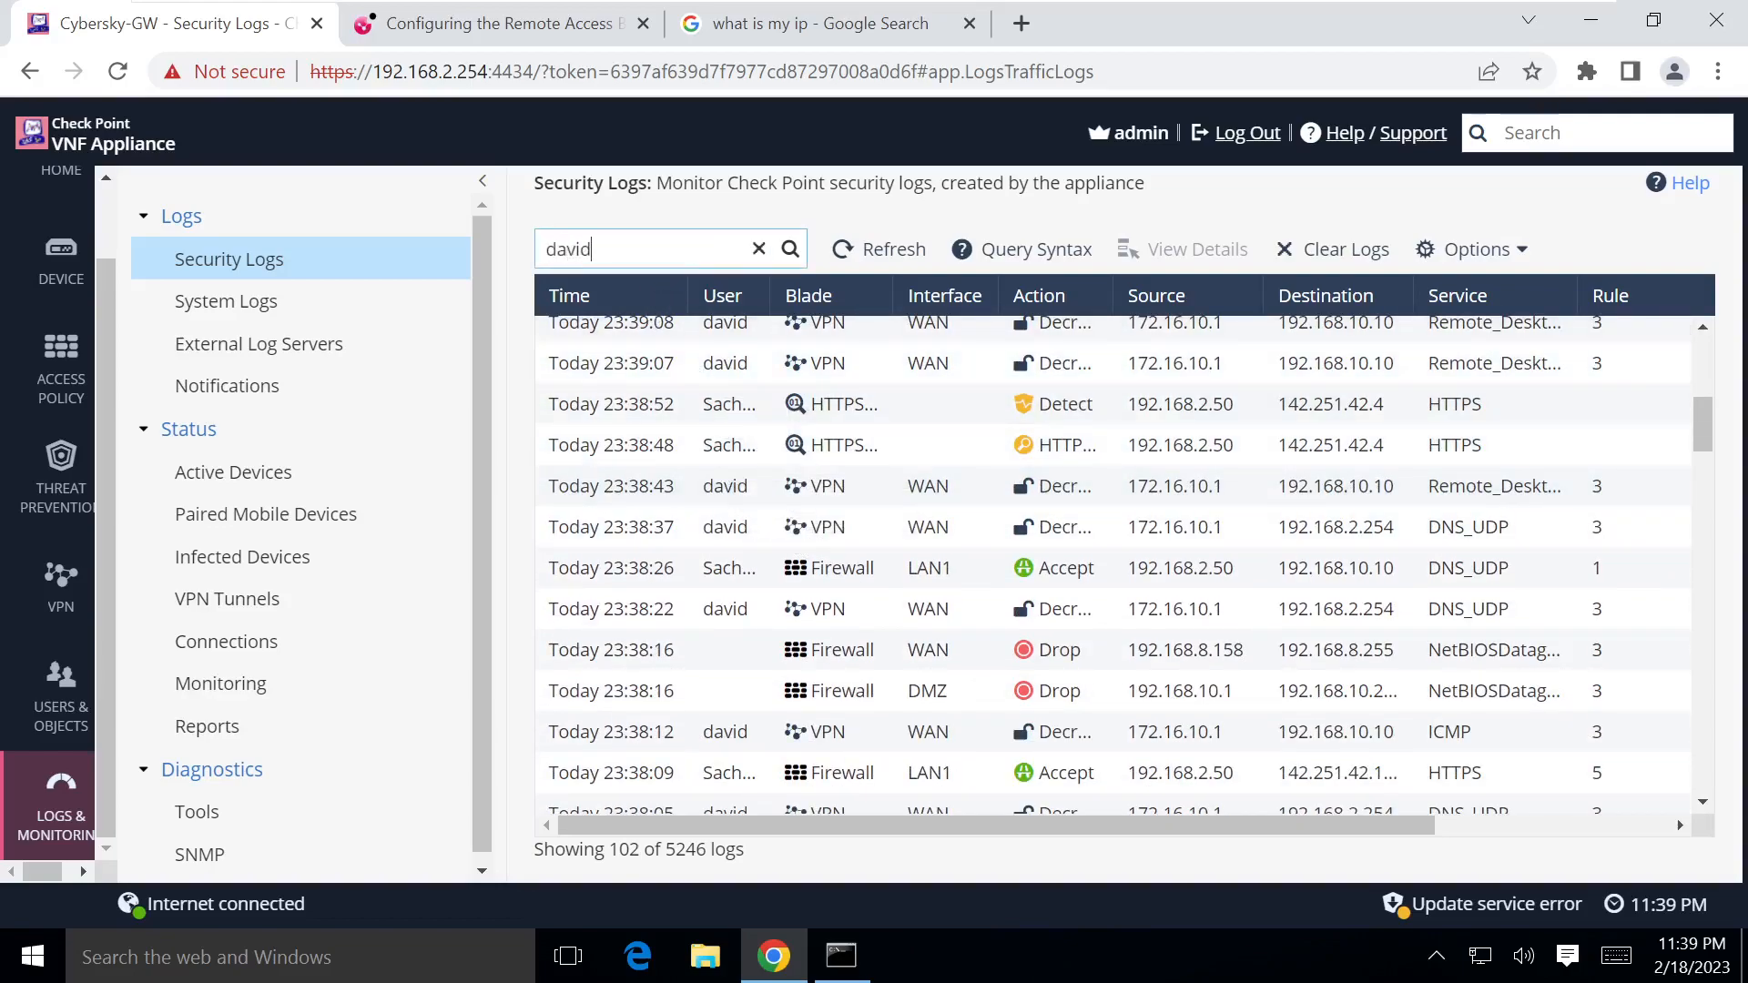
{"action": "key", "text": "Return"}
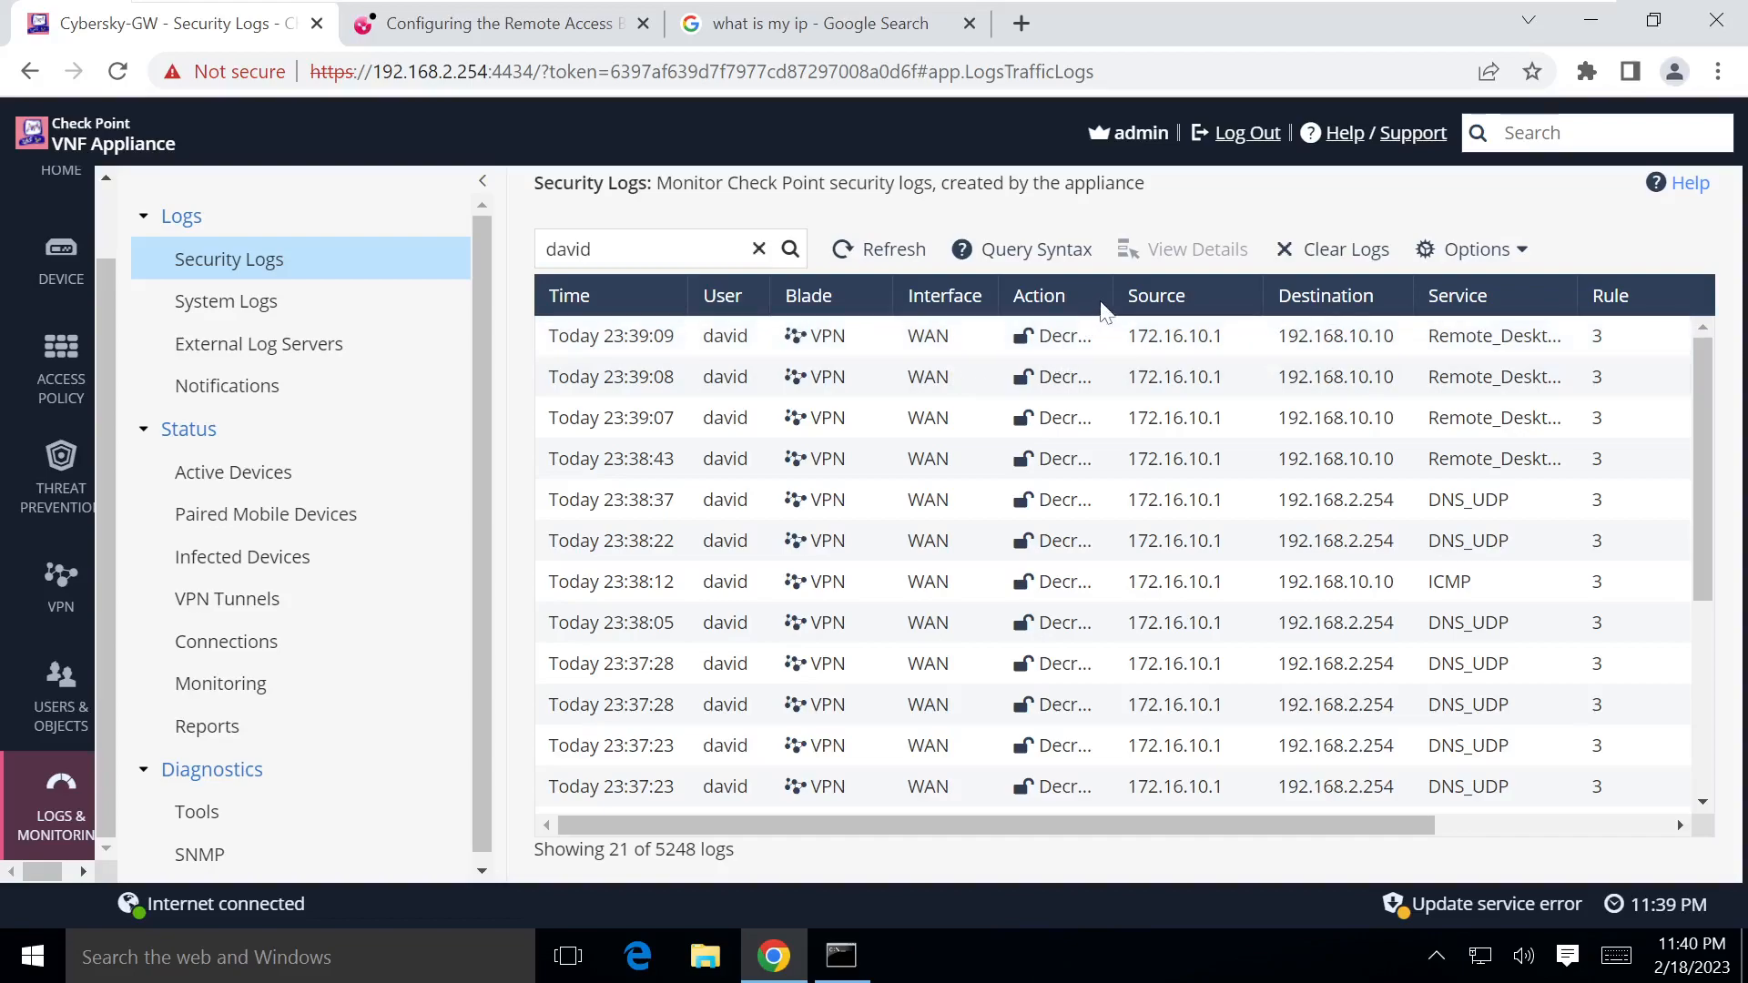
Step: Widen the Action and Service columns to show Decrypt and full service names
{"action": "left_click_drag", "start_coordinate": [1113, 296], "coordinate": [1163, 298]}
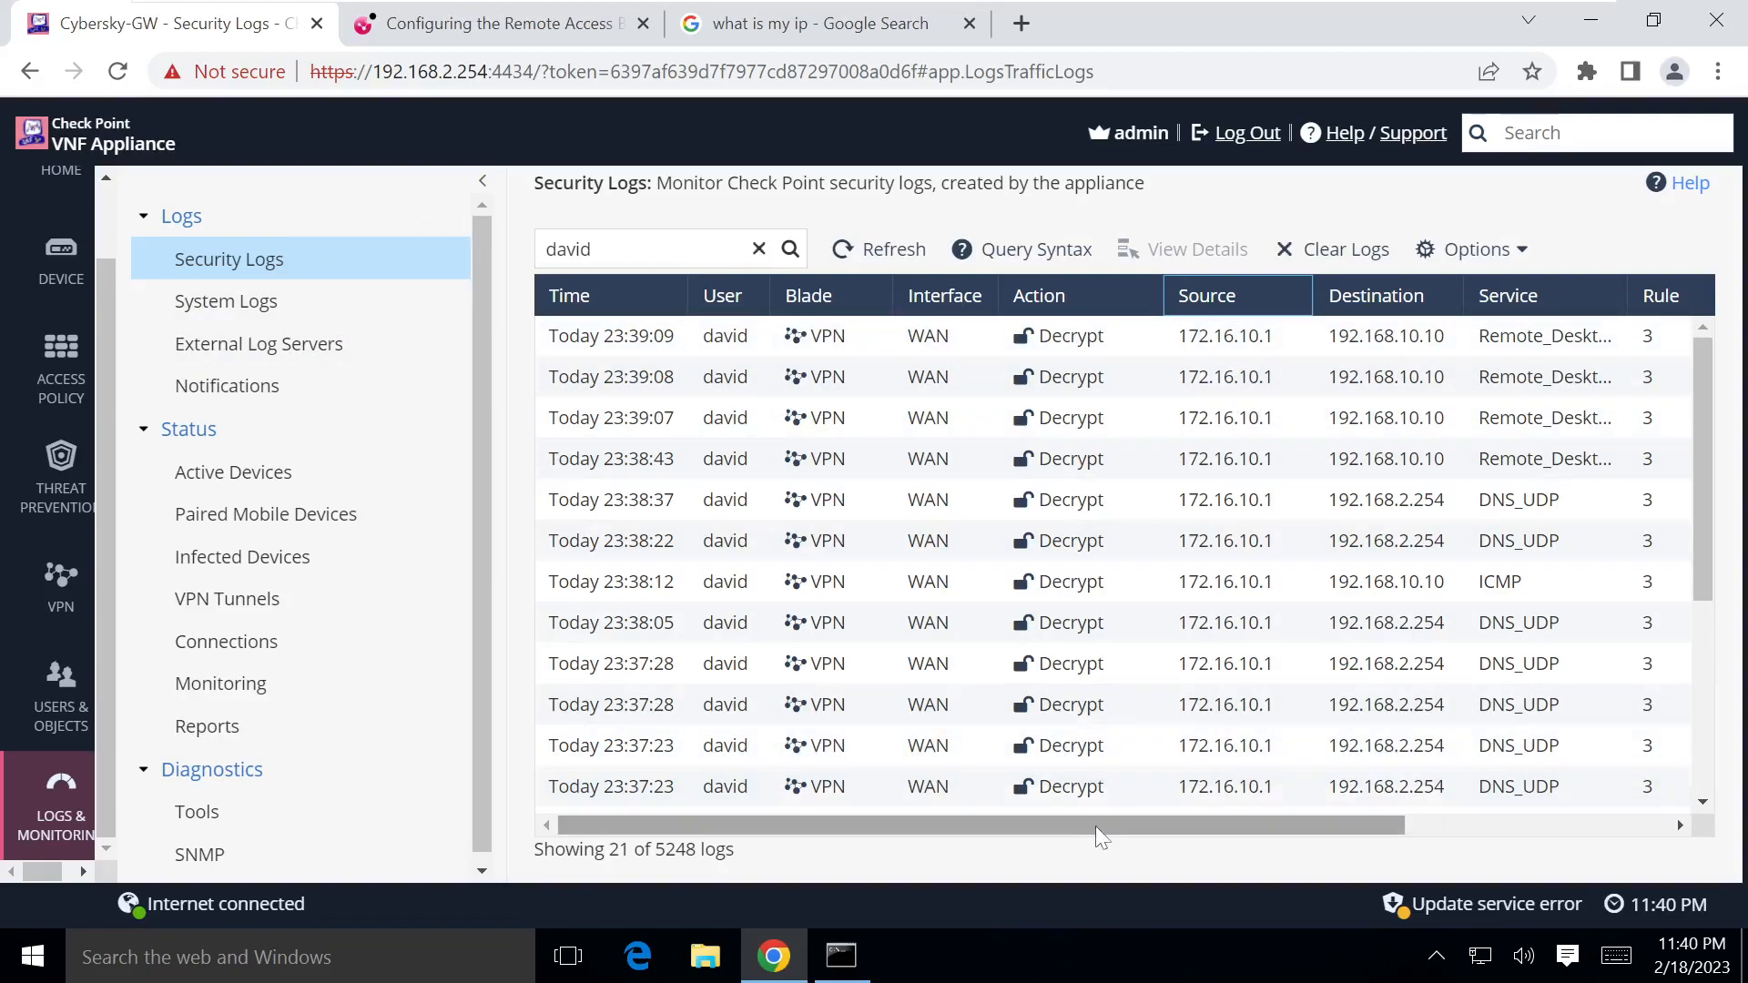
{"action": "left_click_drag", "start_coordinate": [1126, 827], "coordinate": [1378, 831]}
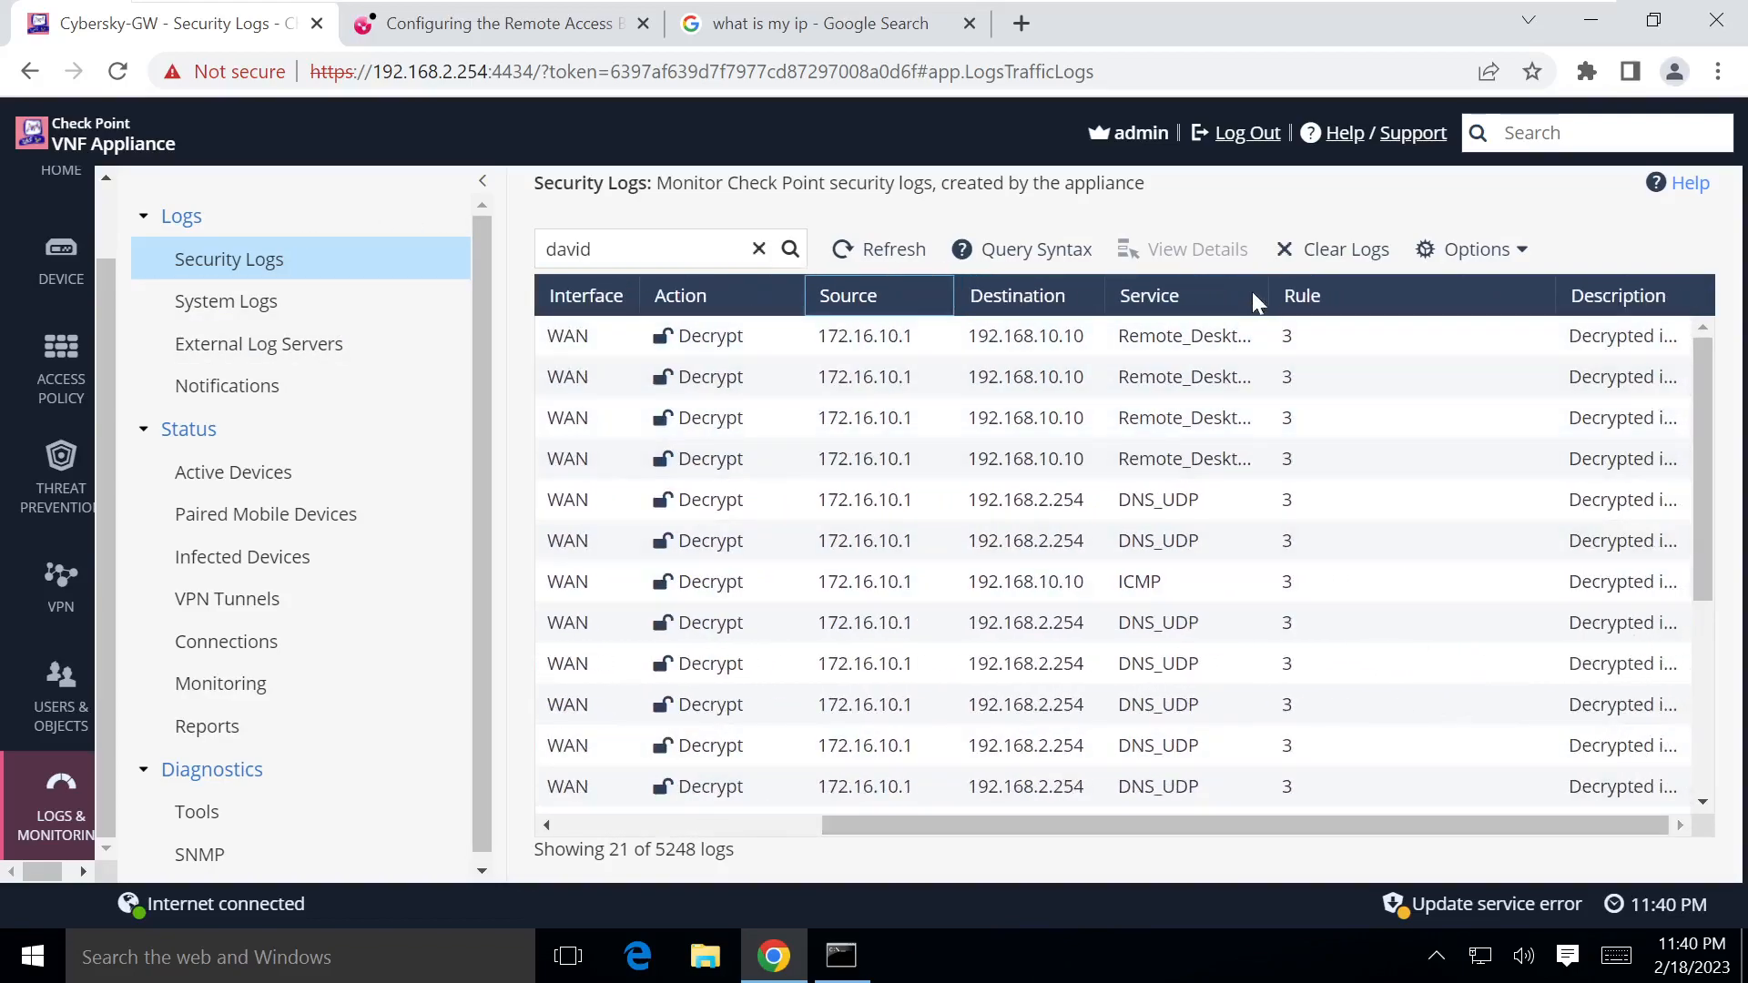
{"action": "left_click_drag", "start_coordinate": [1268, 296], "coordinate": [1333, 296]}
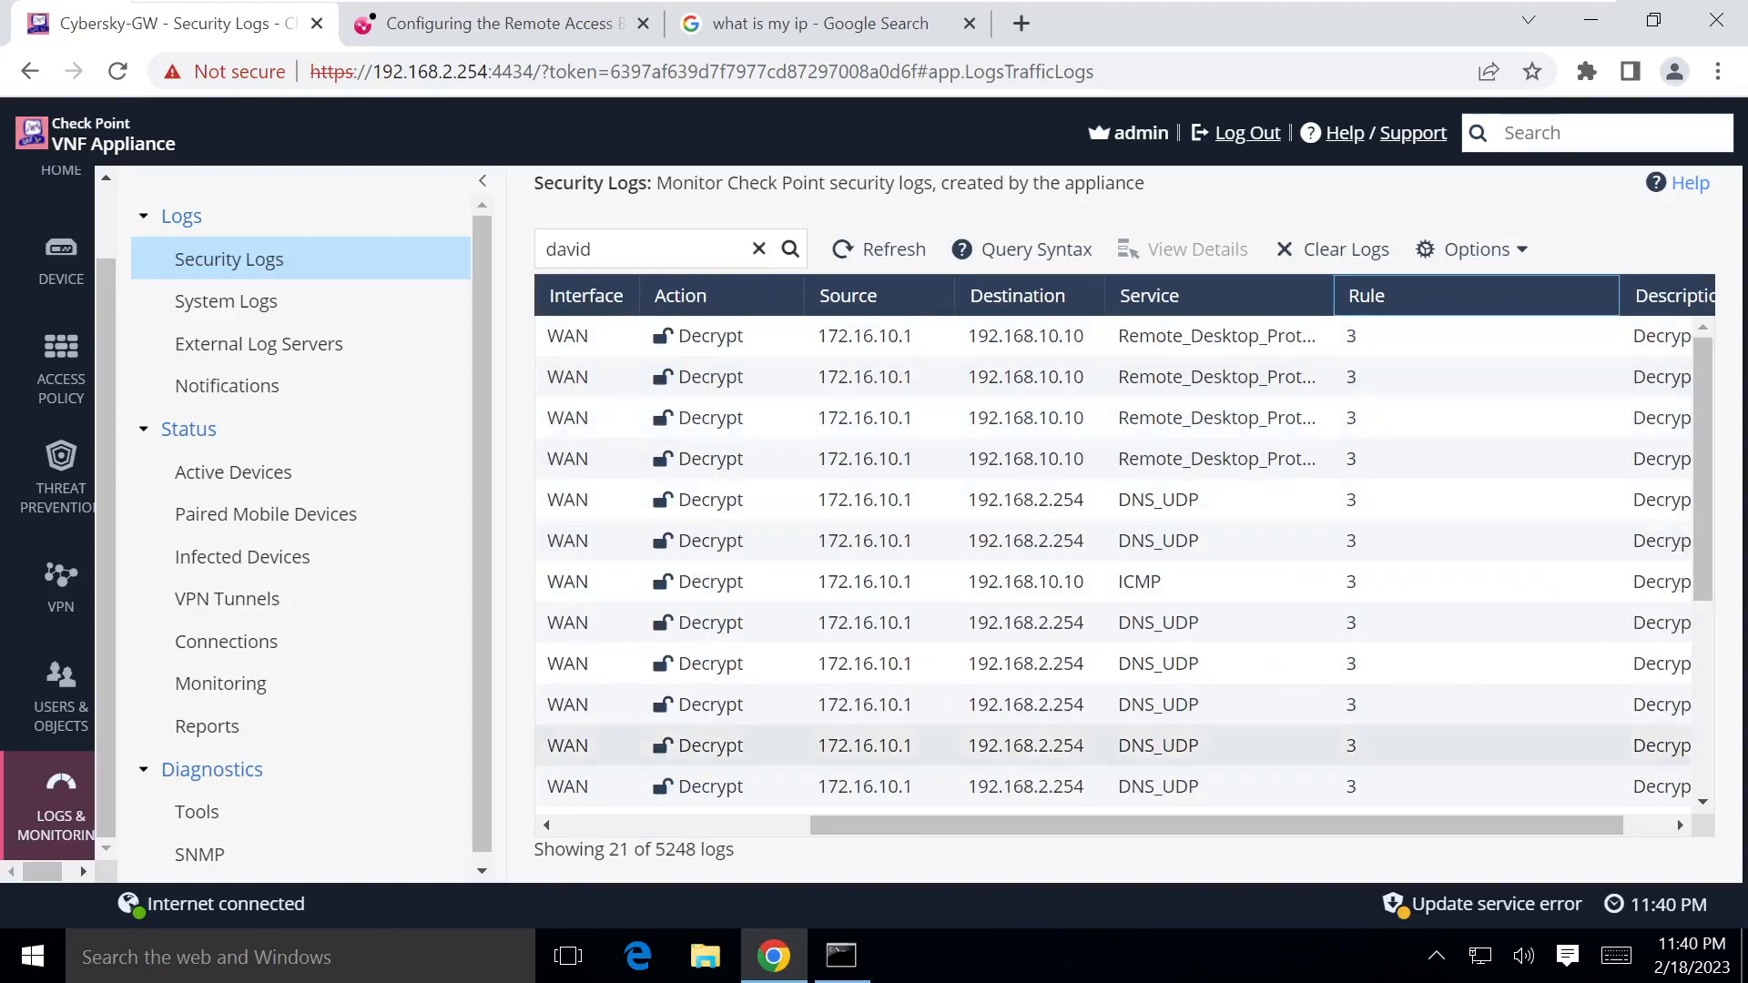
{"action": "left_click_drag", "start_coordinate": [1104, 814], "coordinate": [1468, 799]}
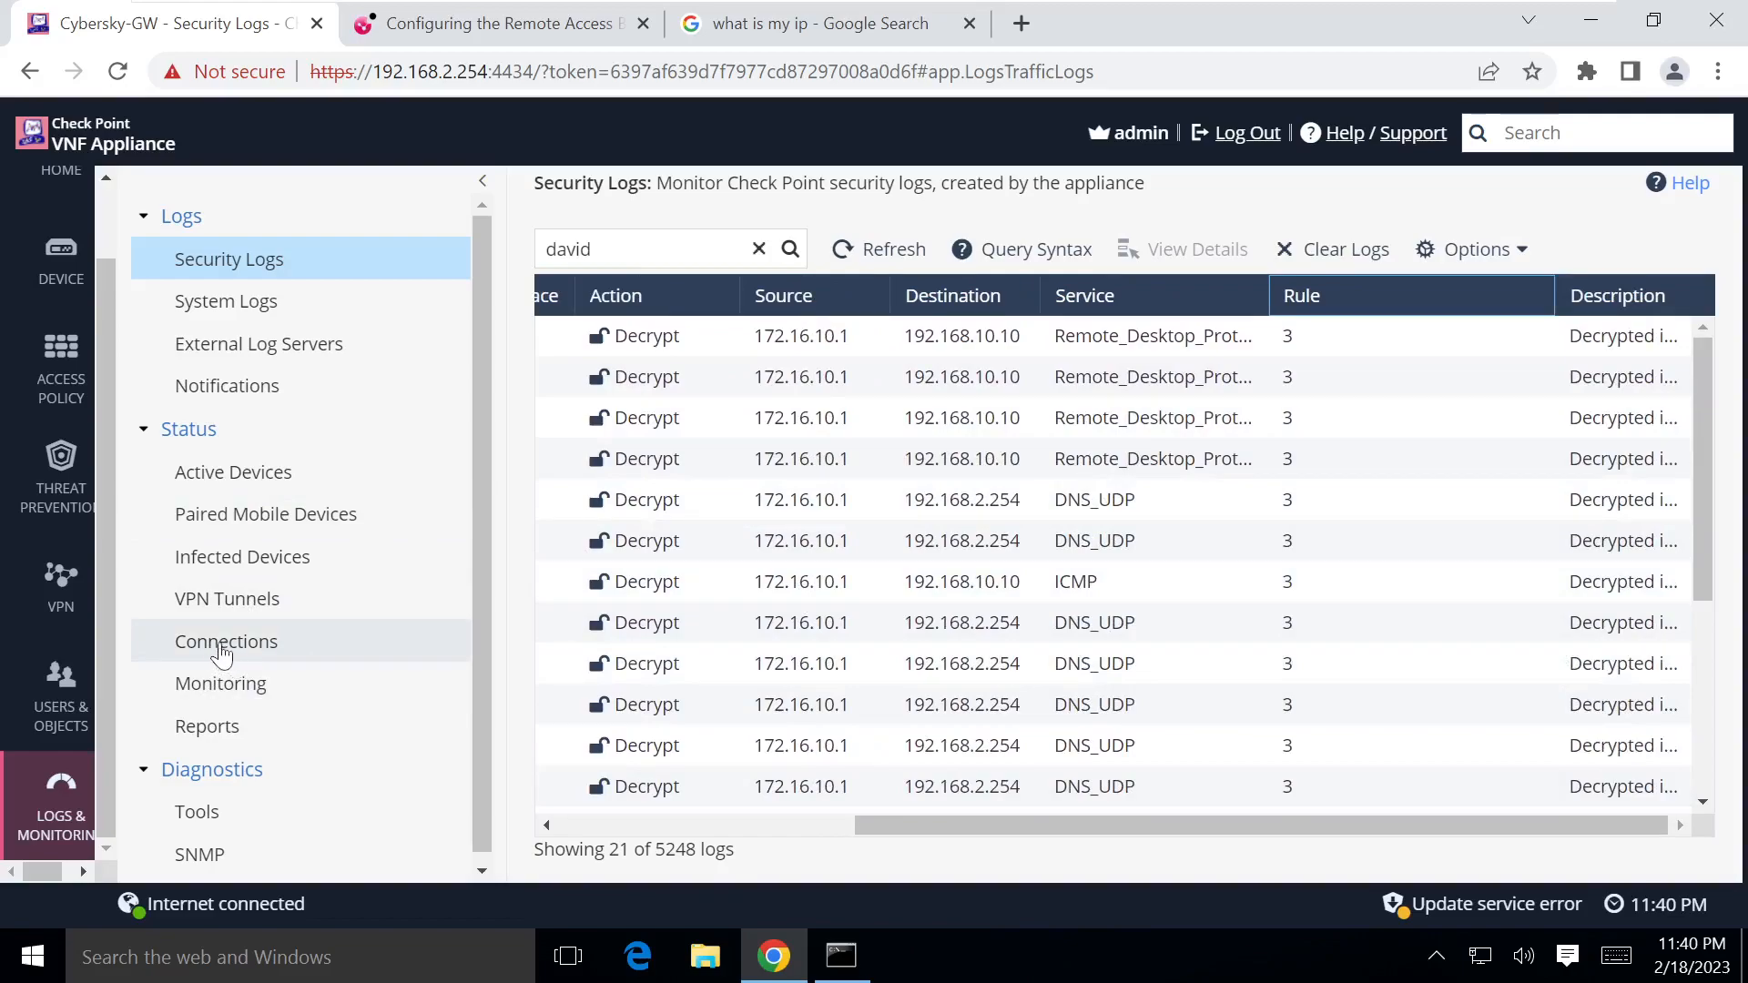
{"action": "mouse_move", "coordinate": [80, 628]}
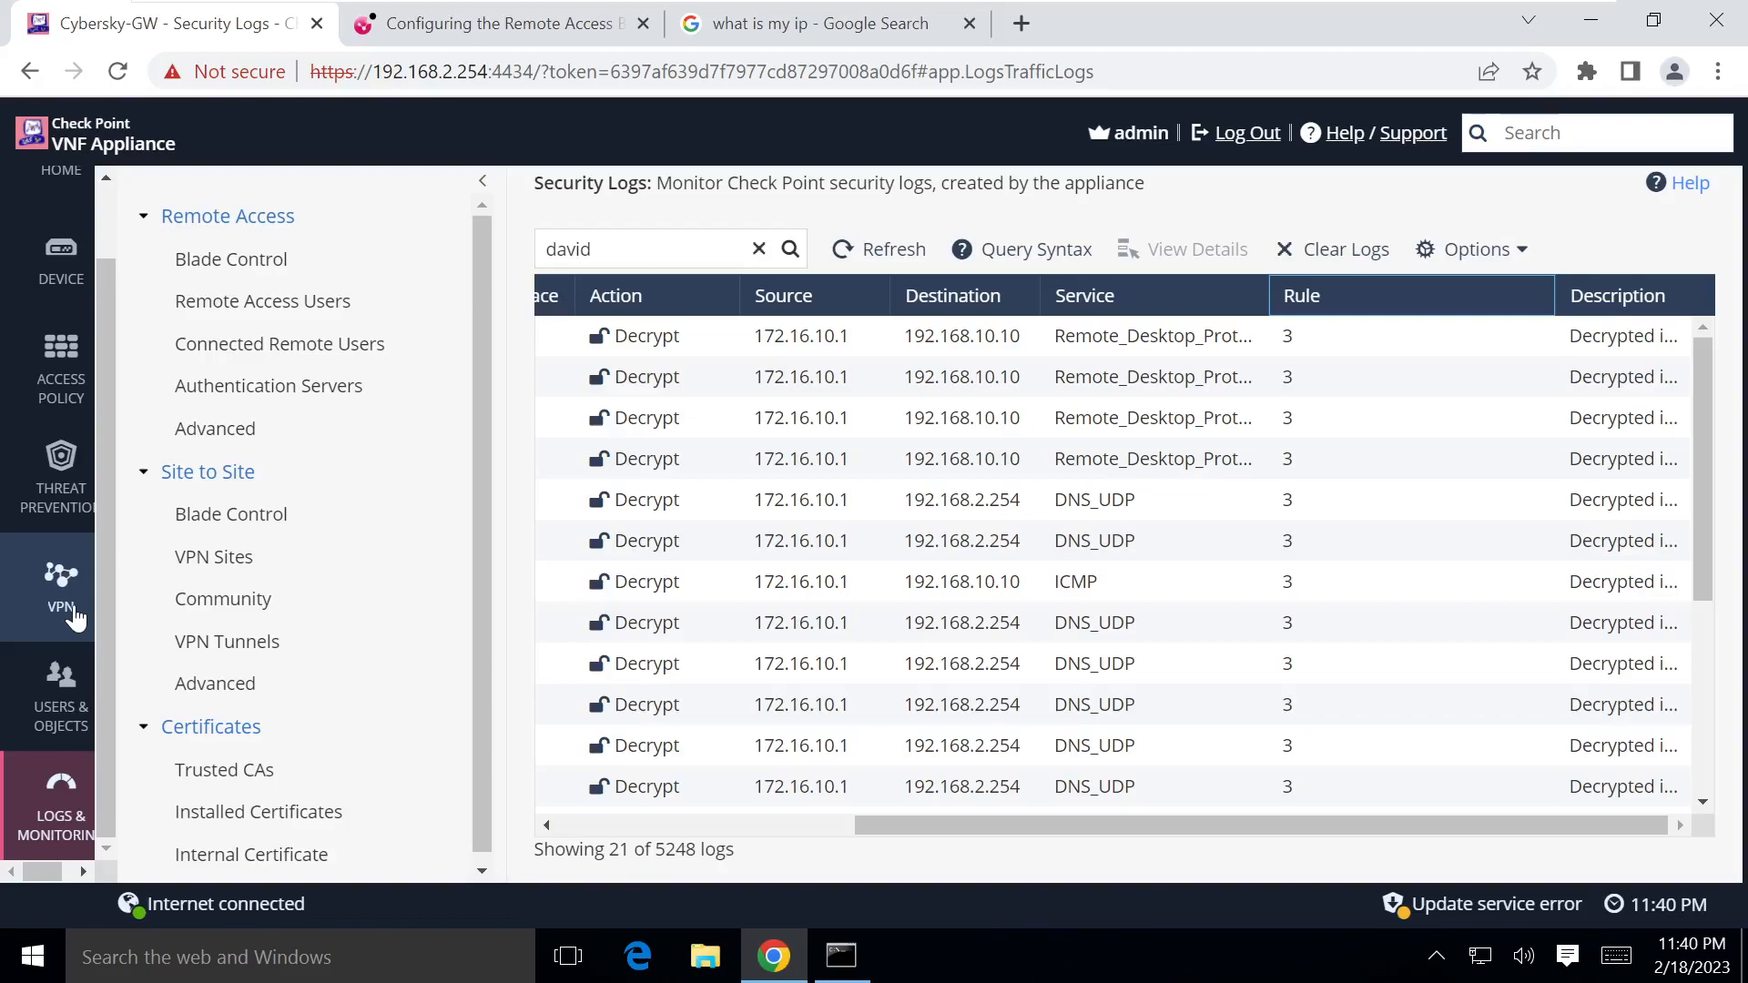
Step: Show Connected Remote Users listing the VPN user at 172.16.10.1, then exit VMware full screen
{"action": "left_click", "coordinate": [75, 614]}
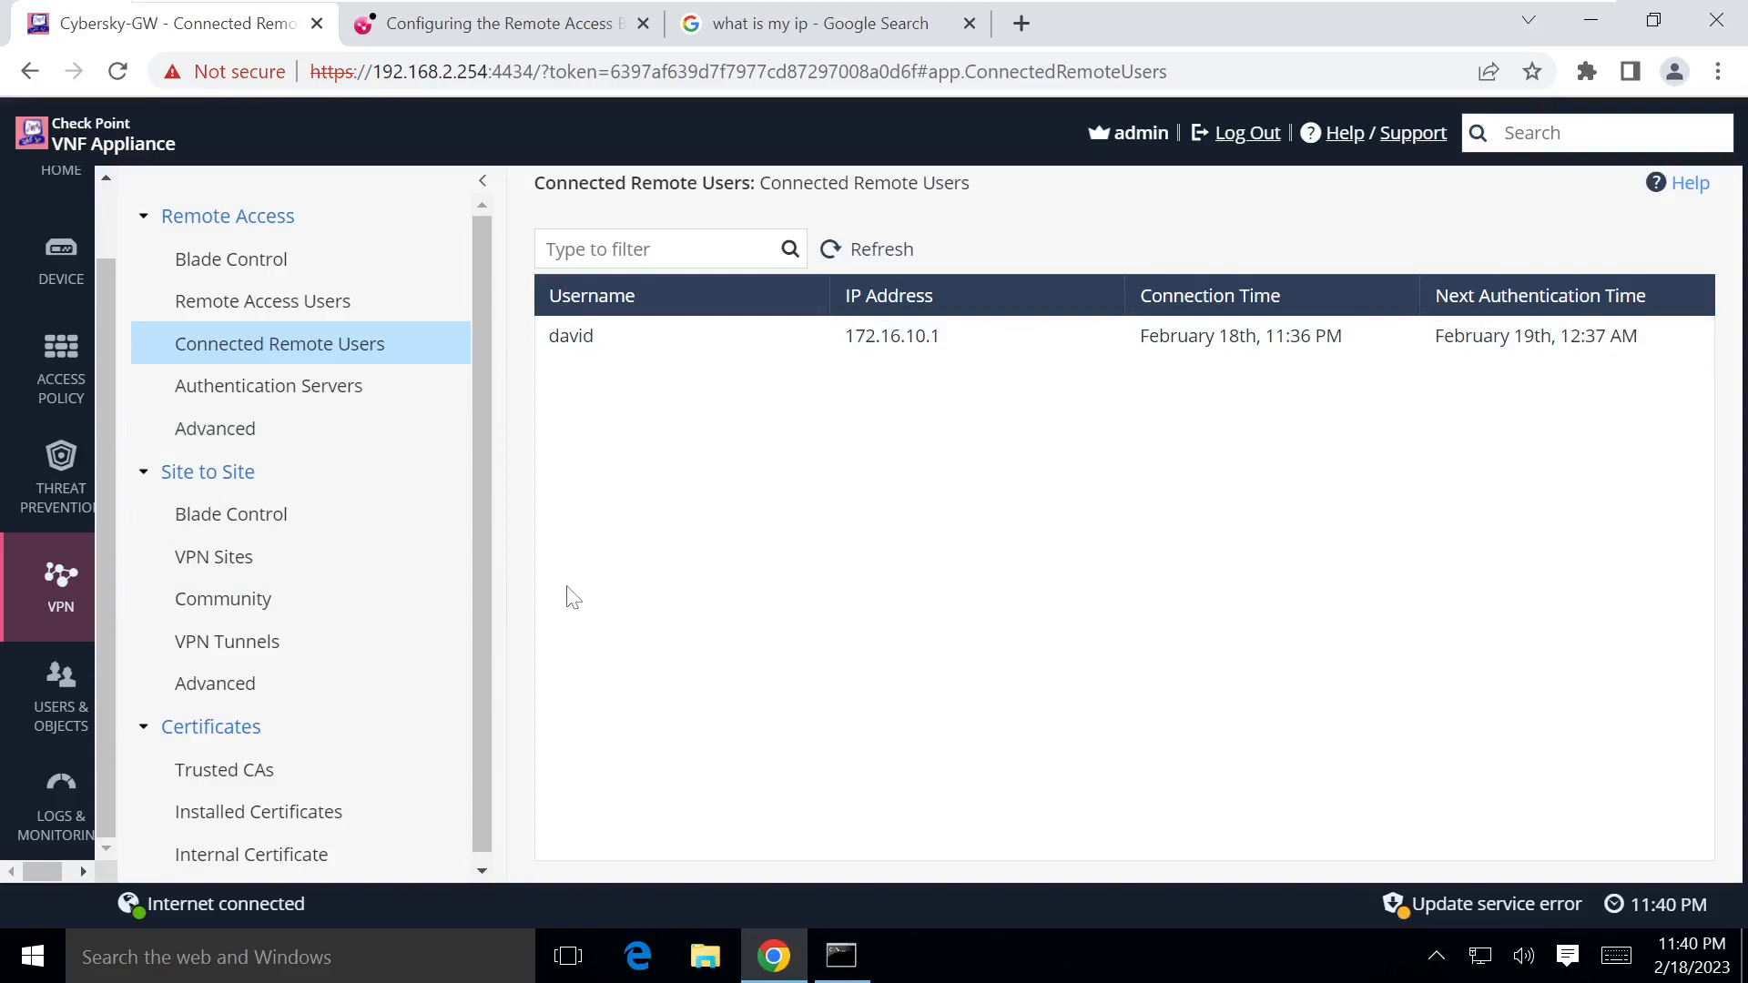
{"action": "mouse_move", "coordinate": [896, 7]}
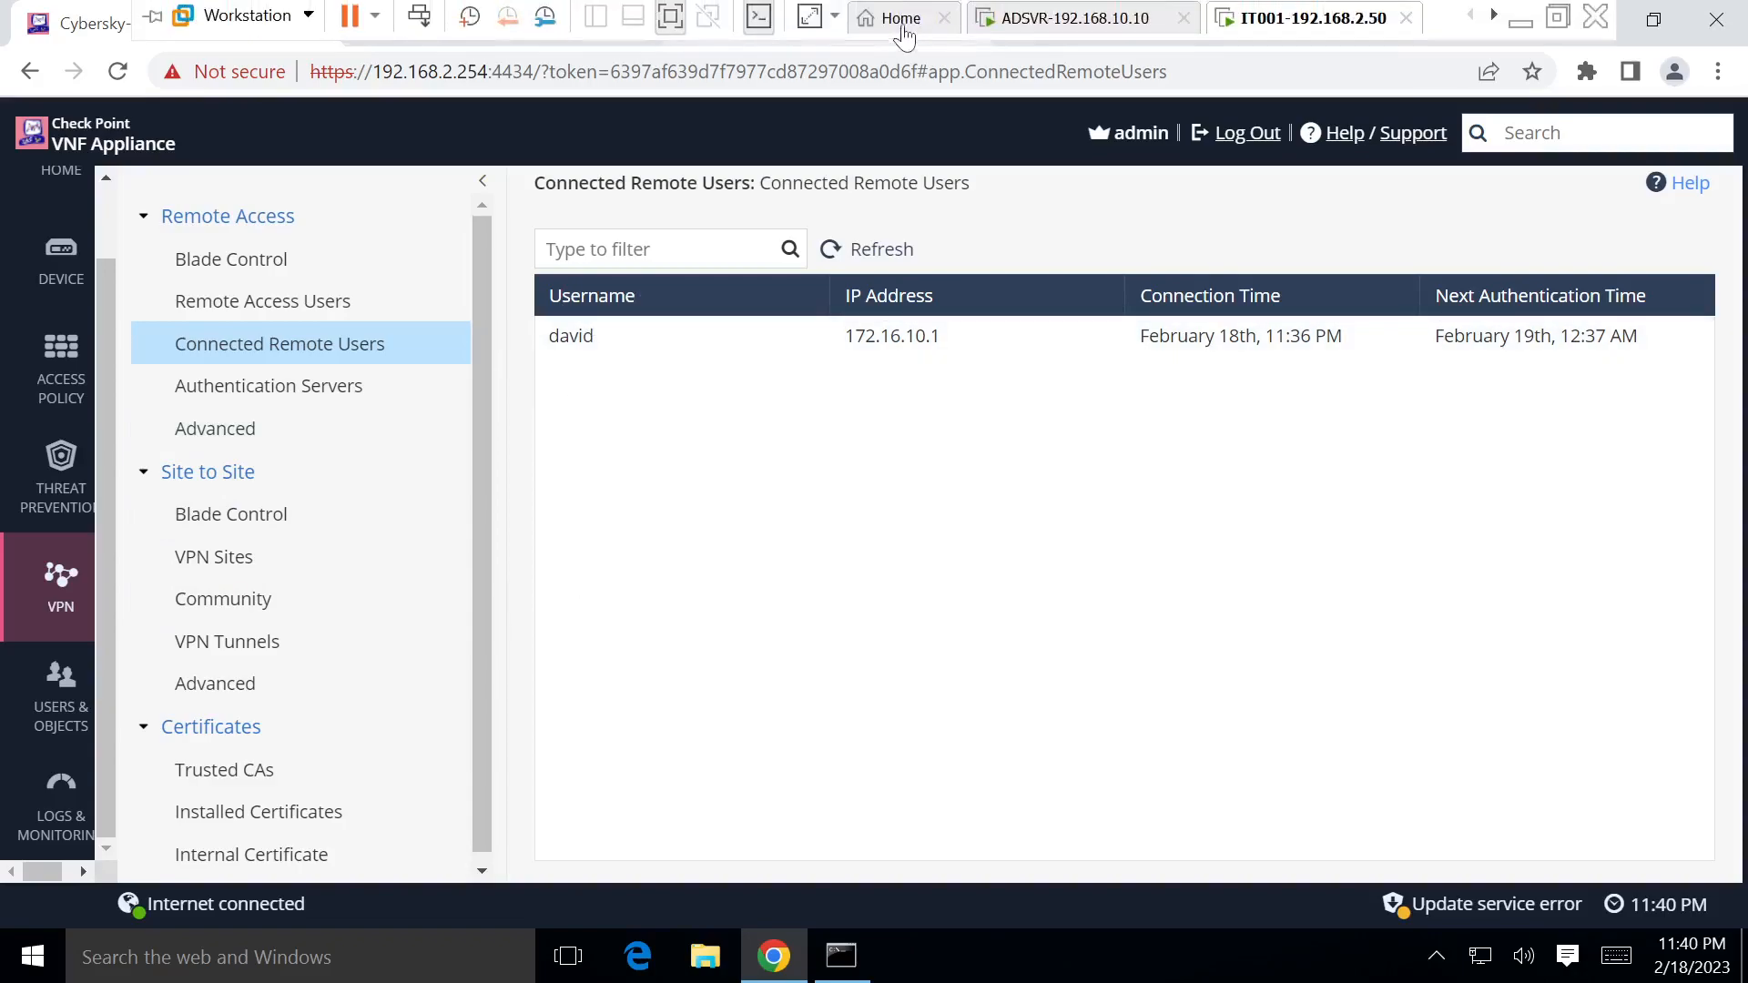
{"action": "left_click", "coordinate": [710, 22]}
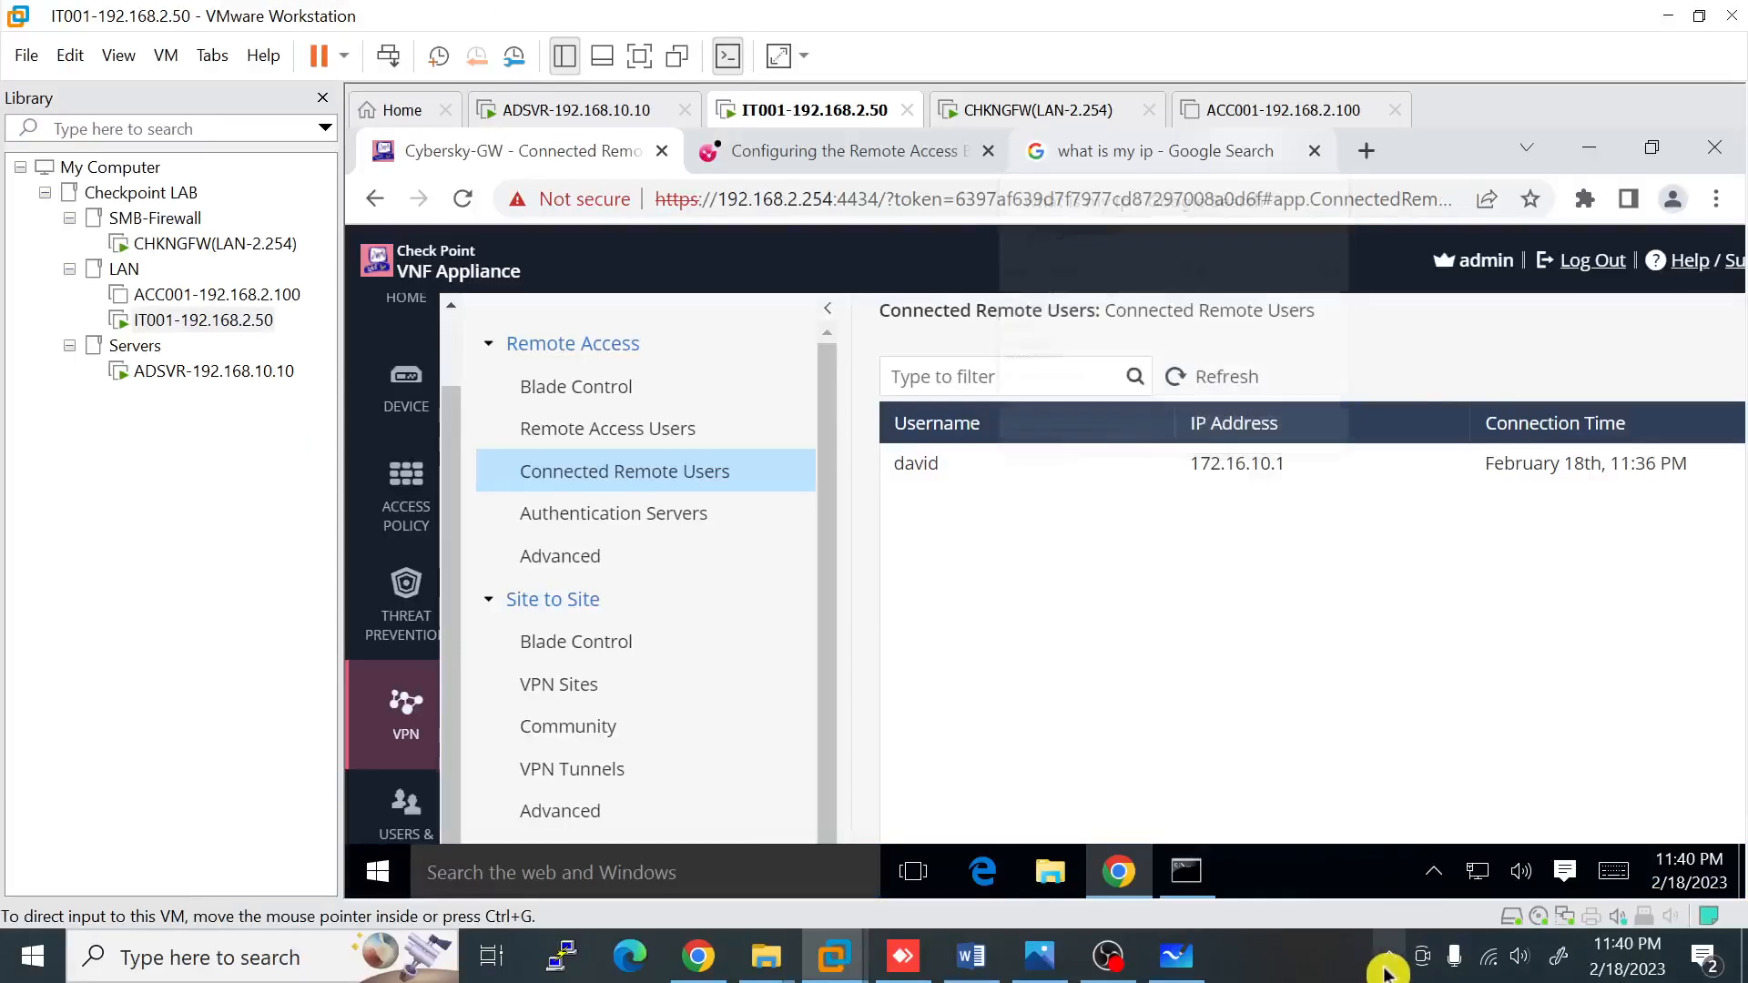
{"action": "left_click", "coordinate": [1388, 962]}
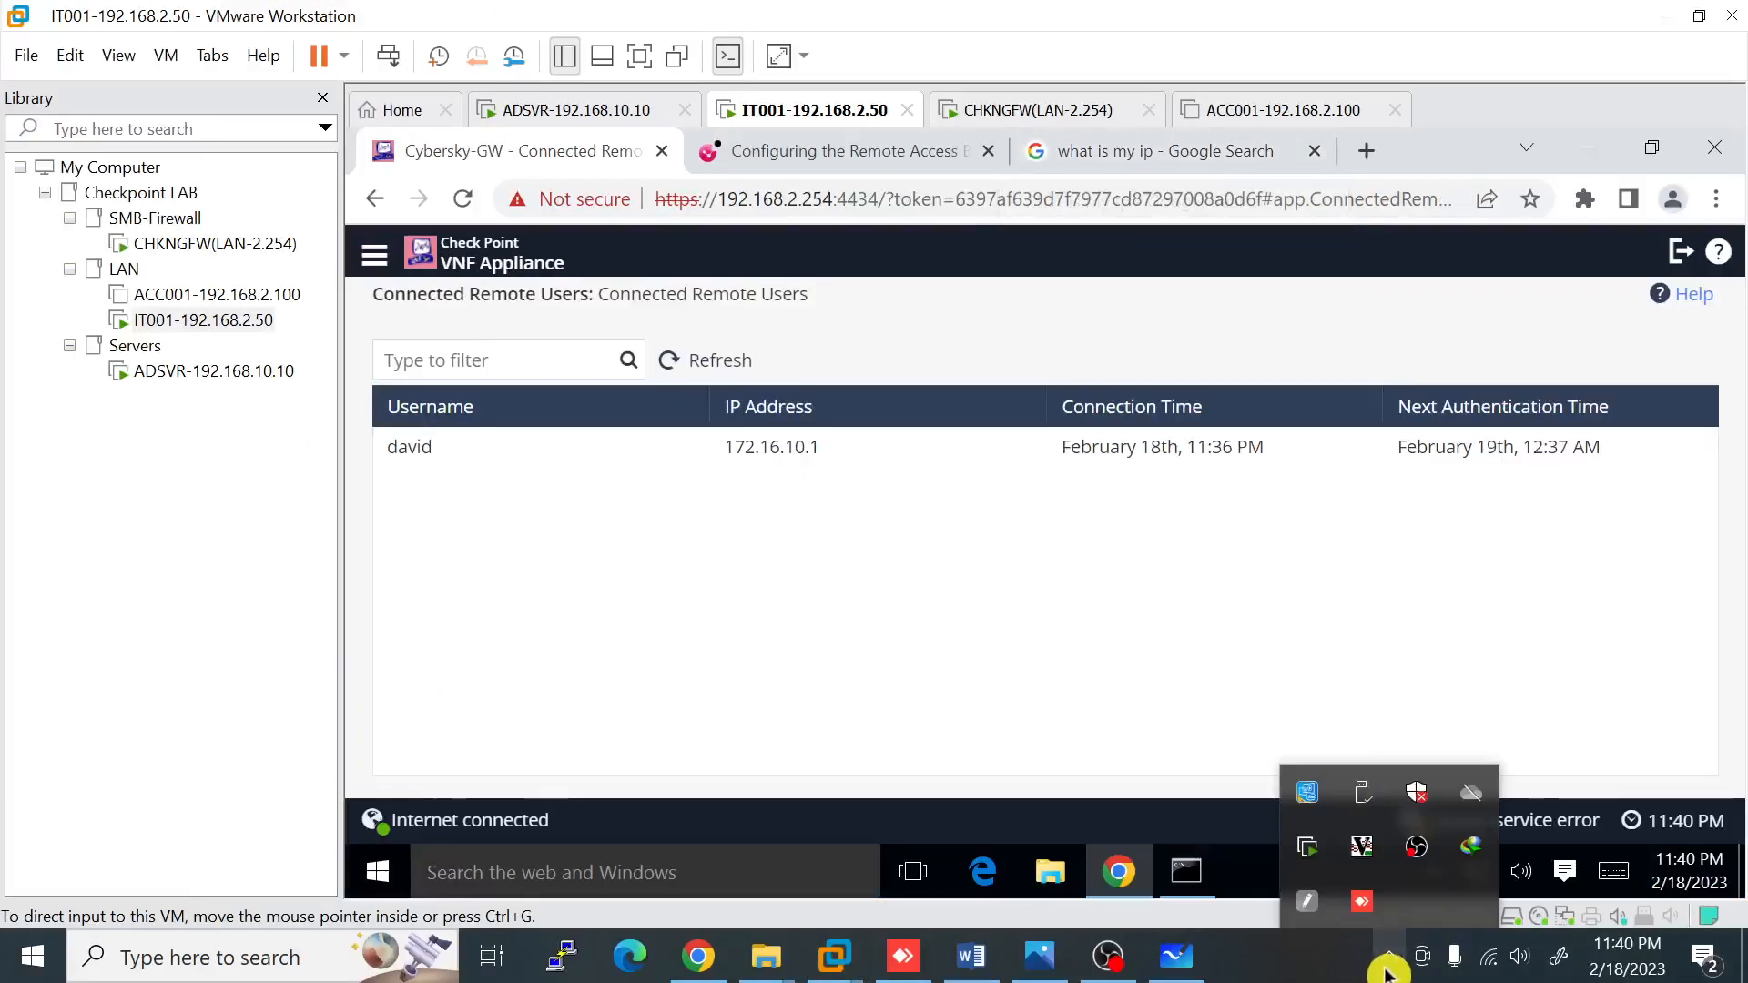